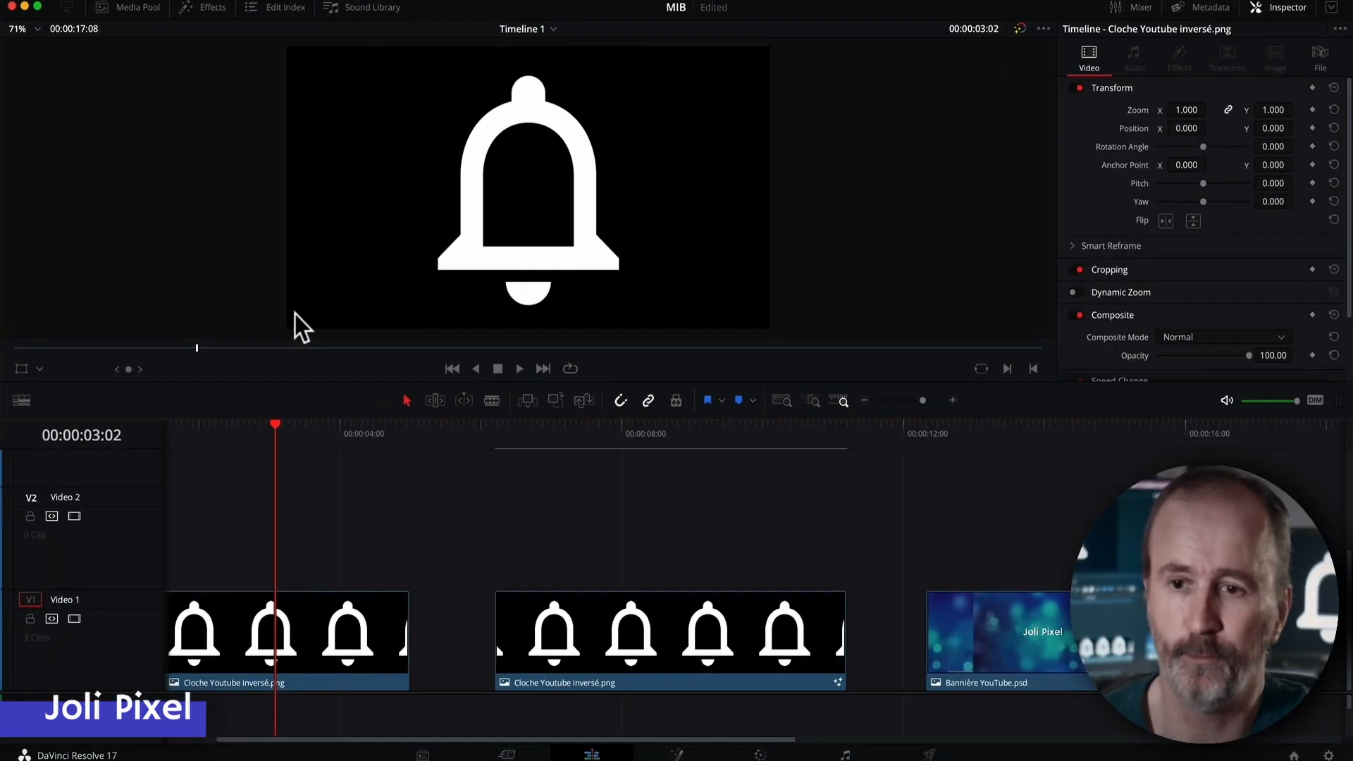
Set the first bell clip's Zoom to 1.010 and keyframe it at 00:00:00:00
mouse_move(997, 174)
left_mouse_down()
mouse_move(951, 176)
mouse_move(996, 181)
left_mouse_up()
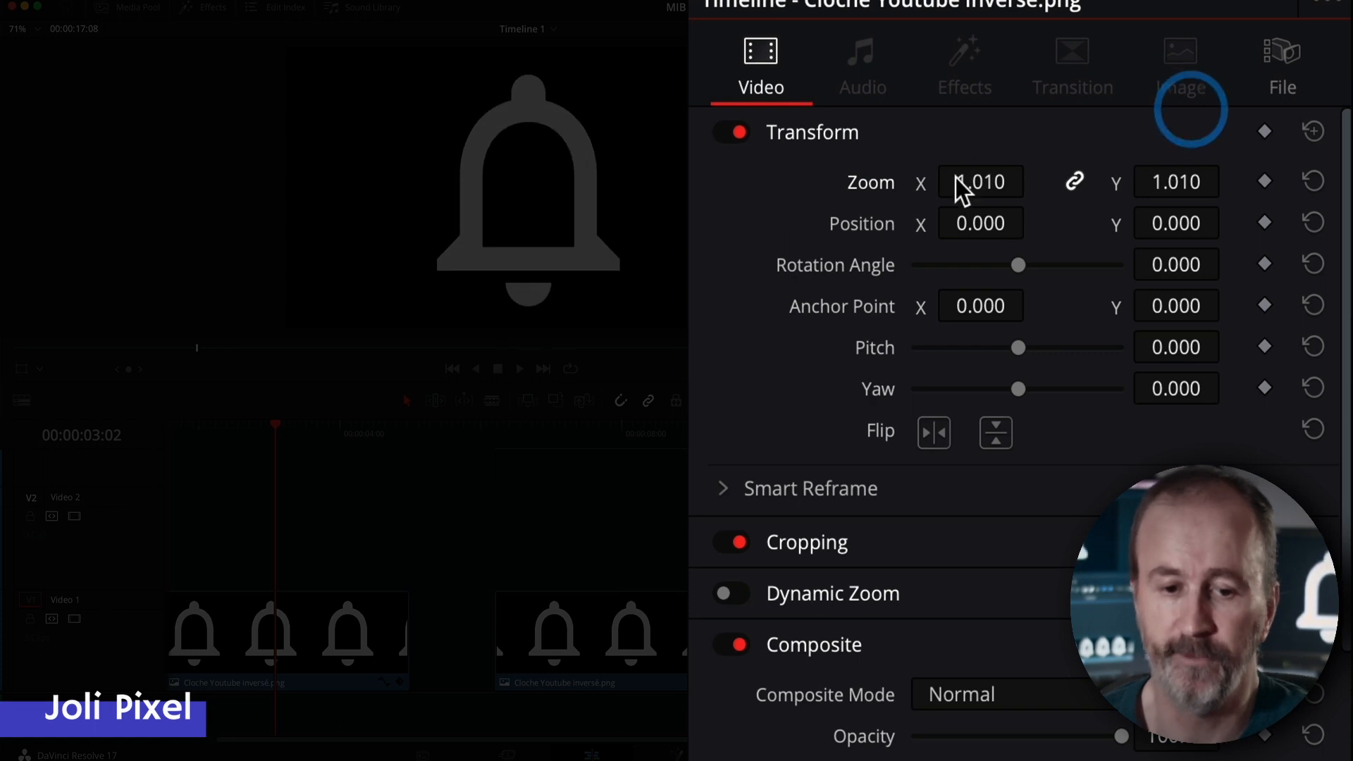
key("space")
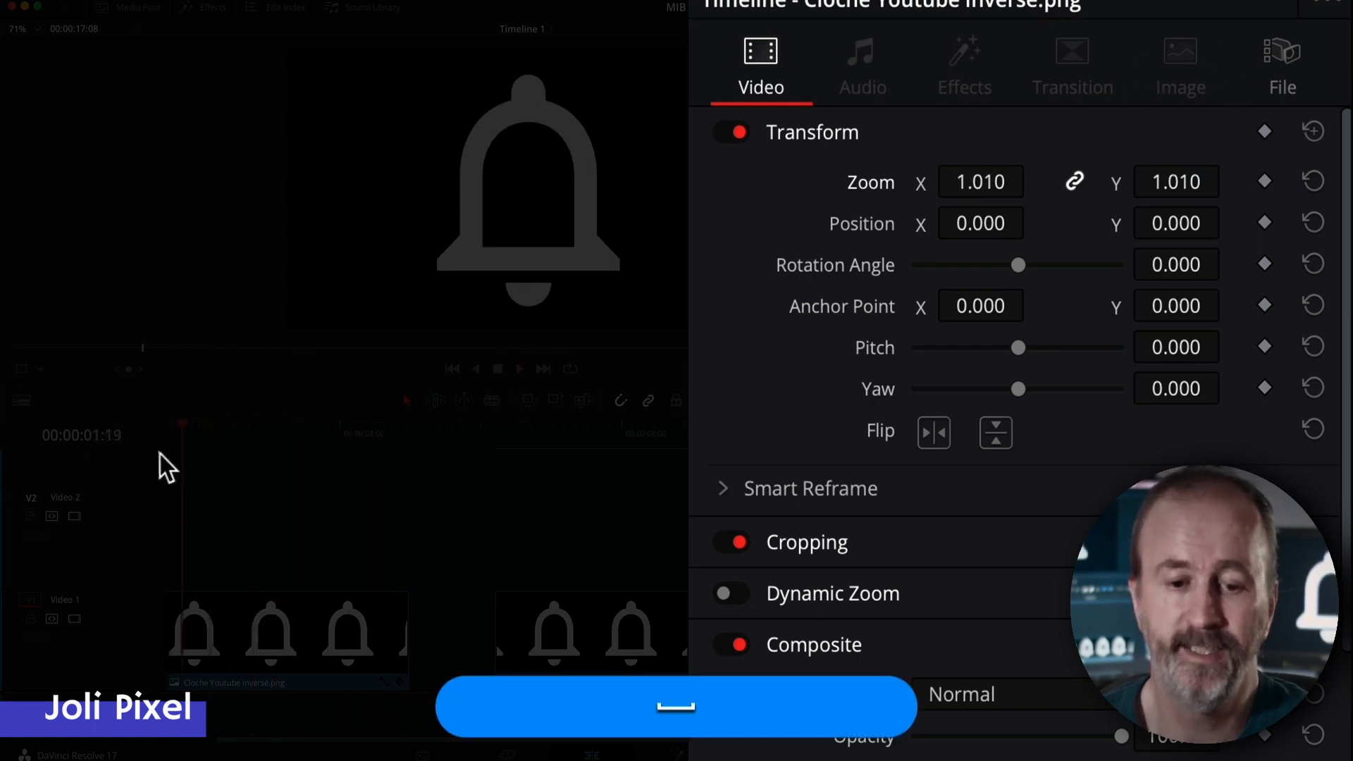
left_click(159, 454)
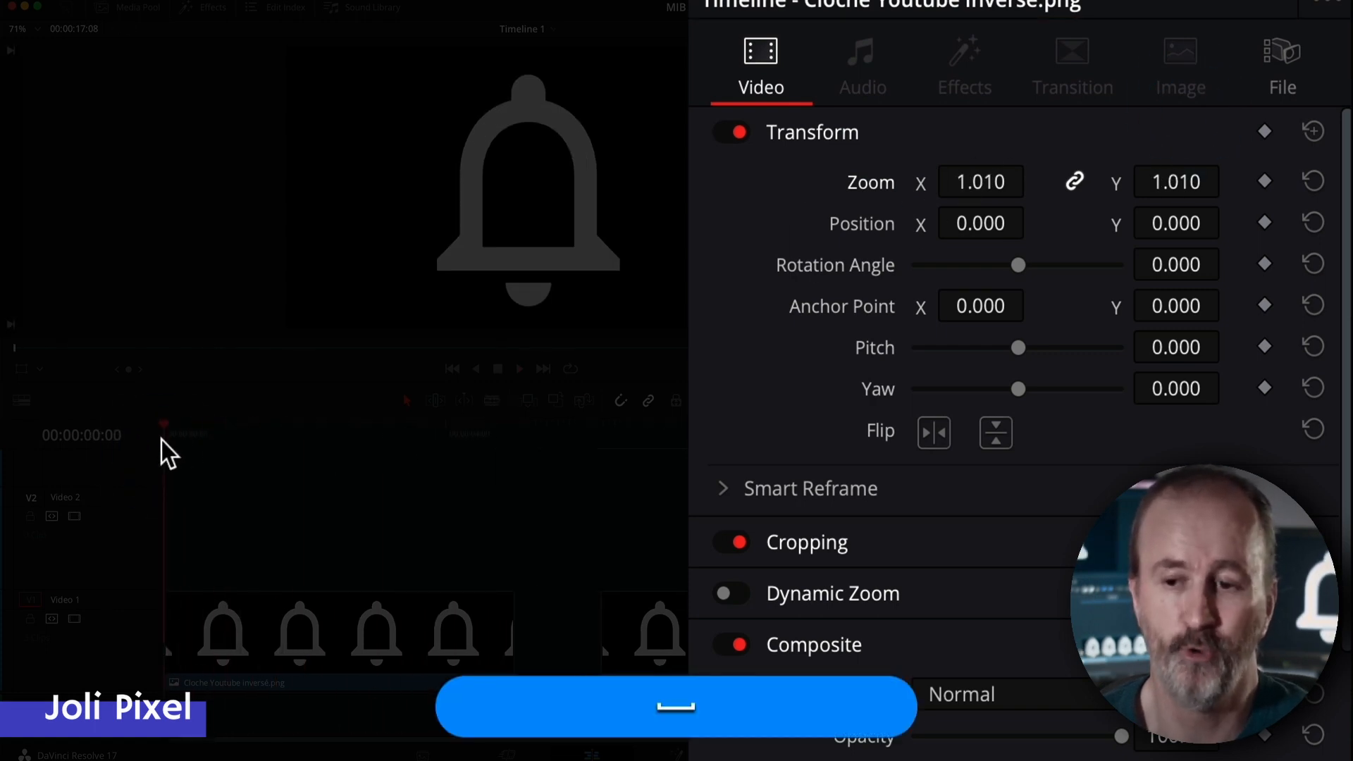
left_click(162, 440)
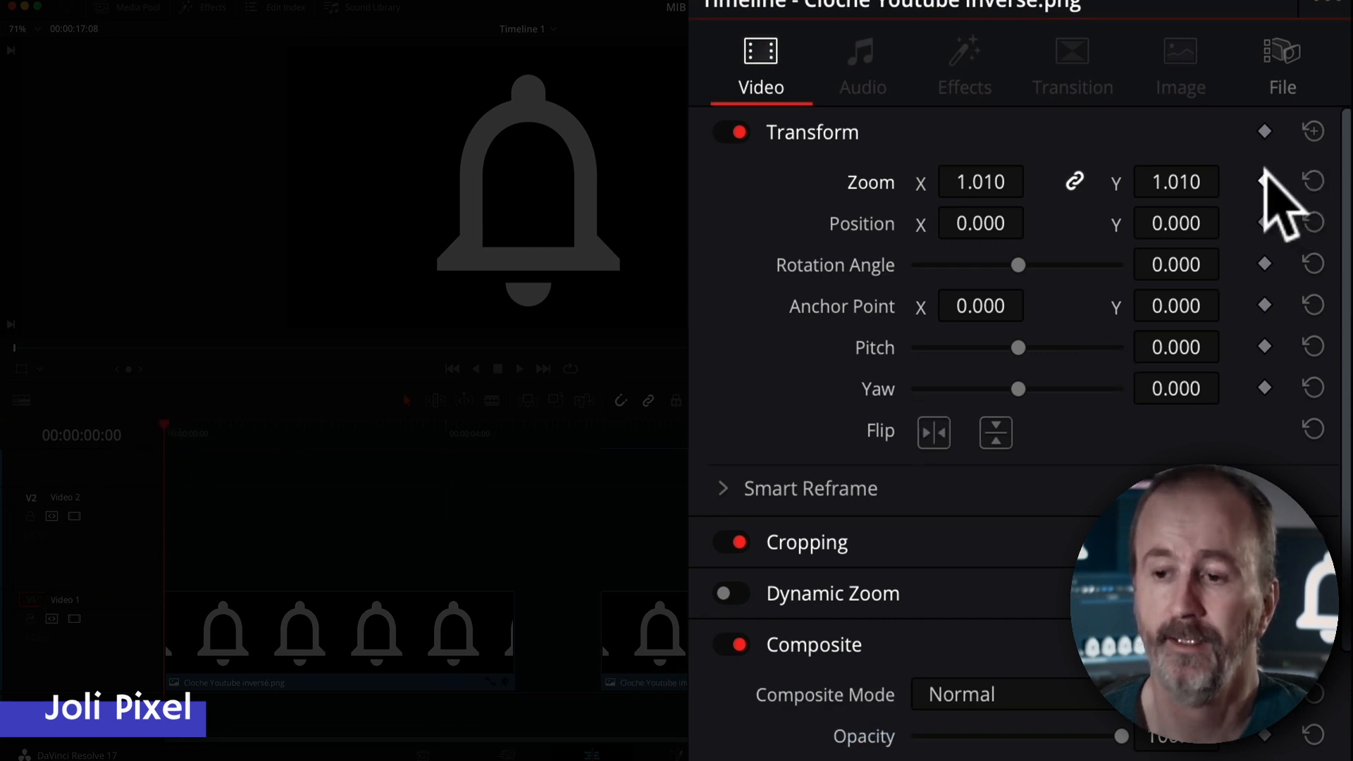
left_click(1265, 182)
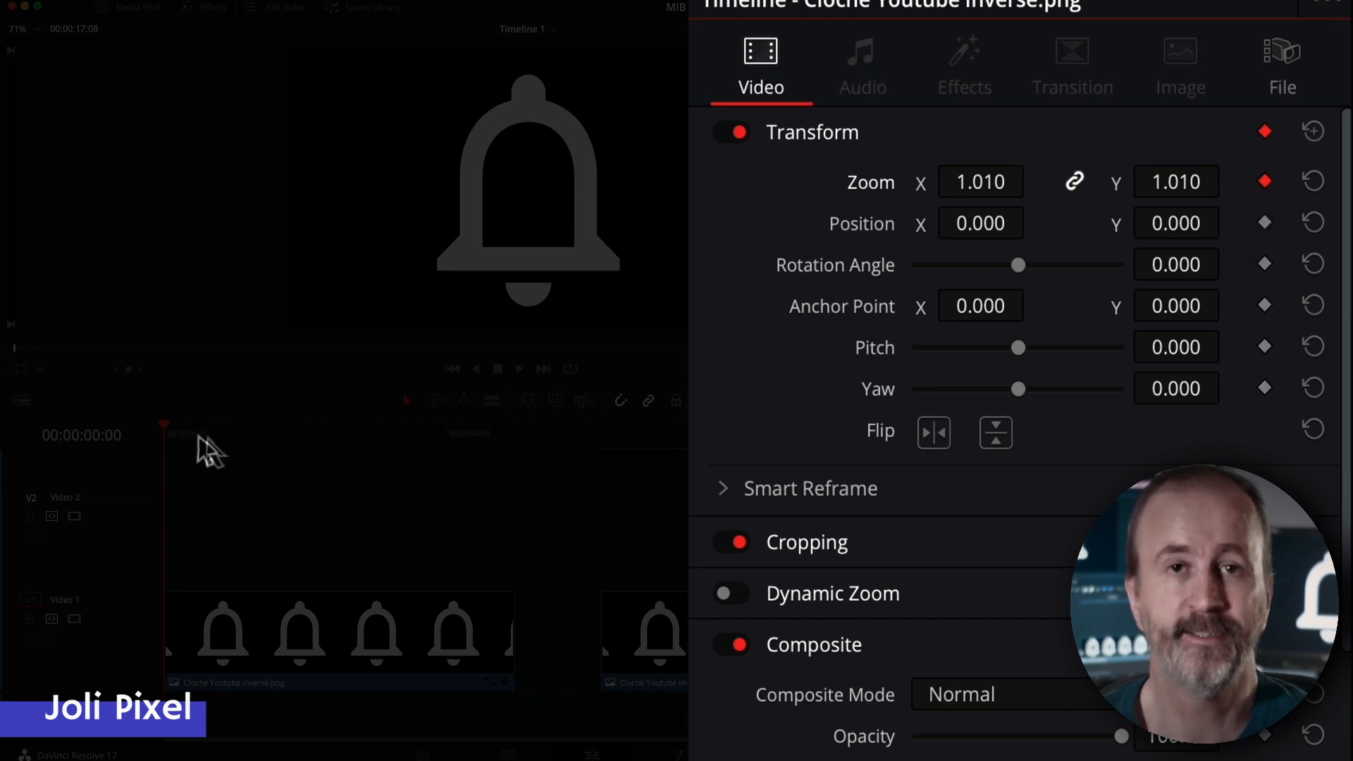
Set the bell's Zoom to 0.110 at 00:00:03:09 and play back the shrinking animation
left_click_drag(284, 423, 400, 417)
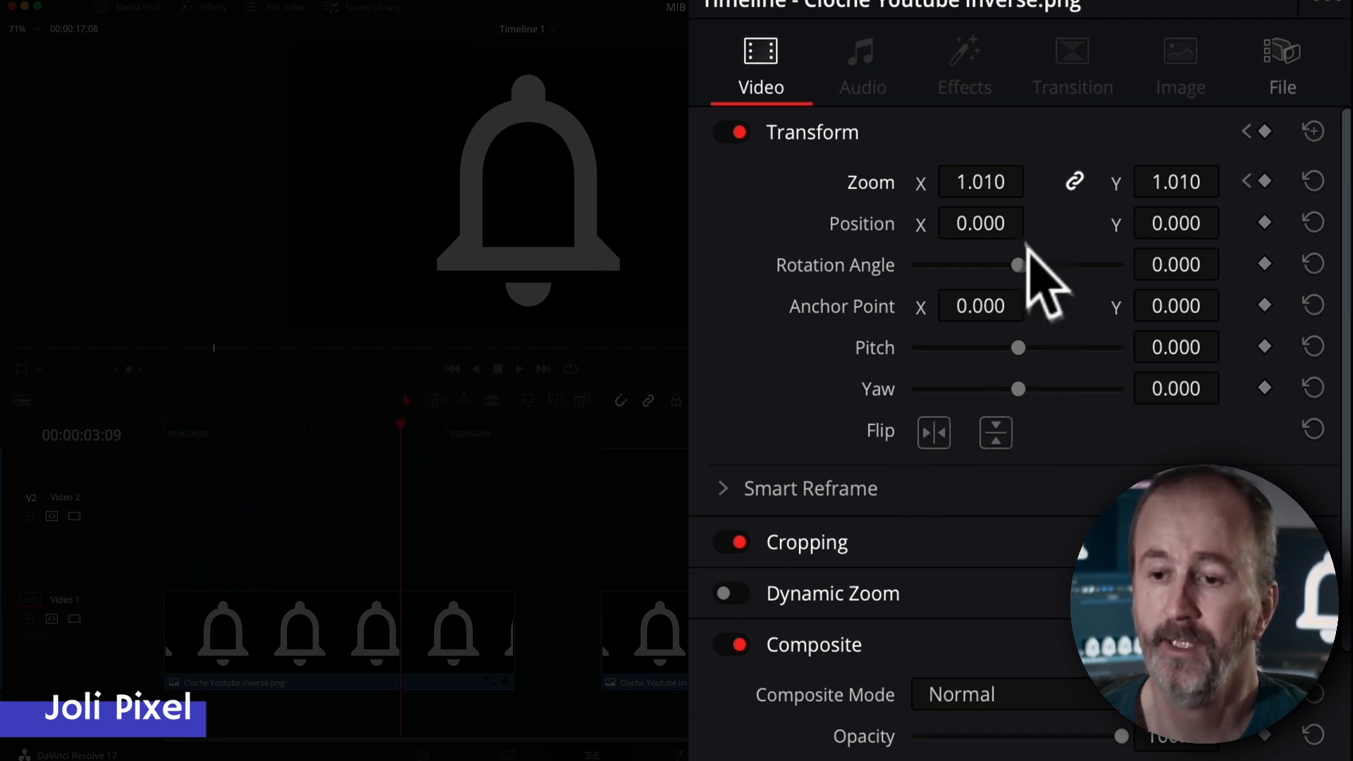
left_click_drag(997, 180, 931, 181)
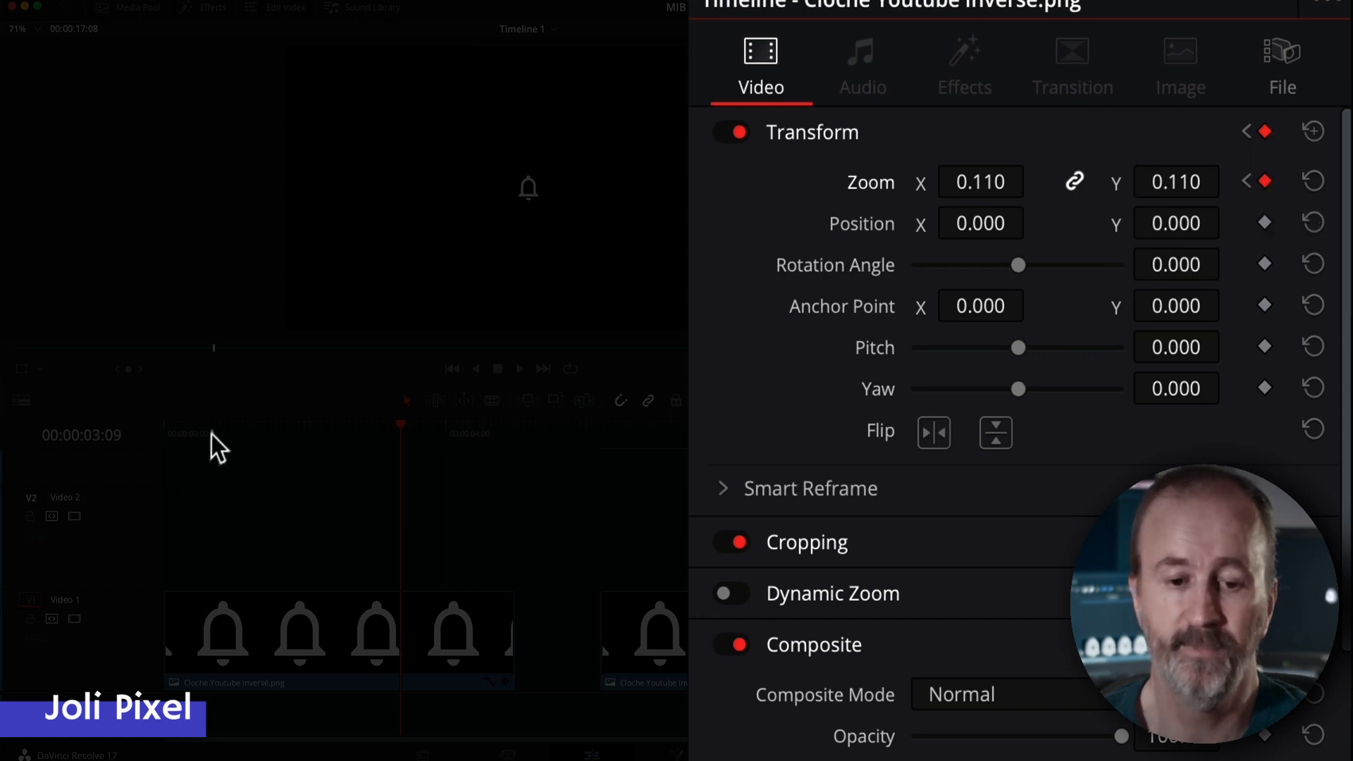
left_click_drag(212, 435, 149, 437)
key("space")
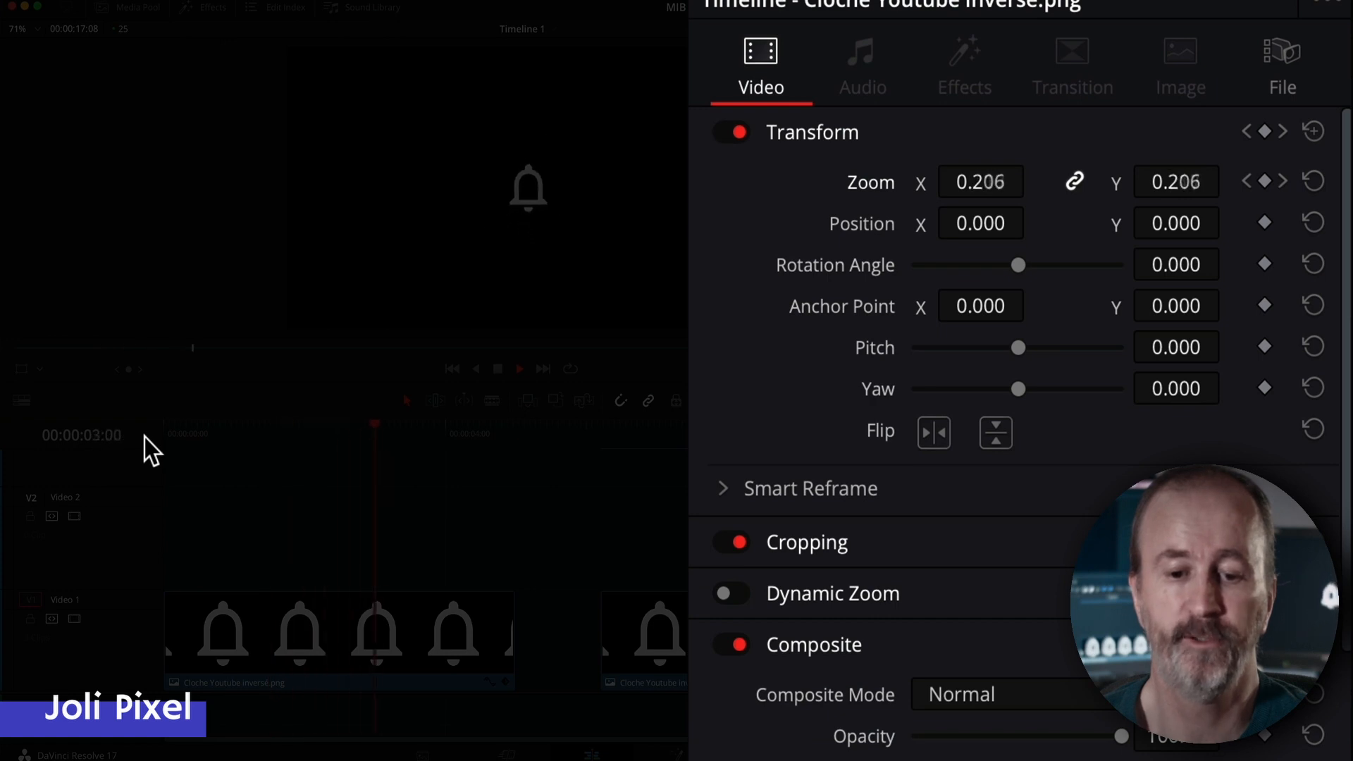
key("space")
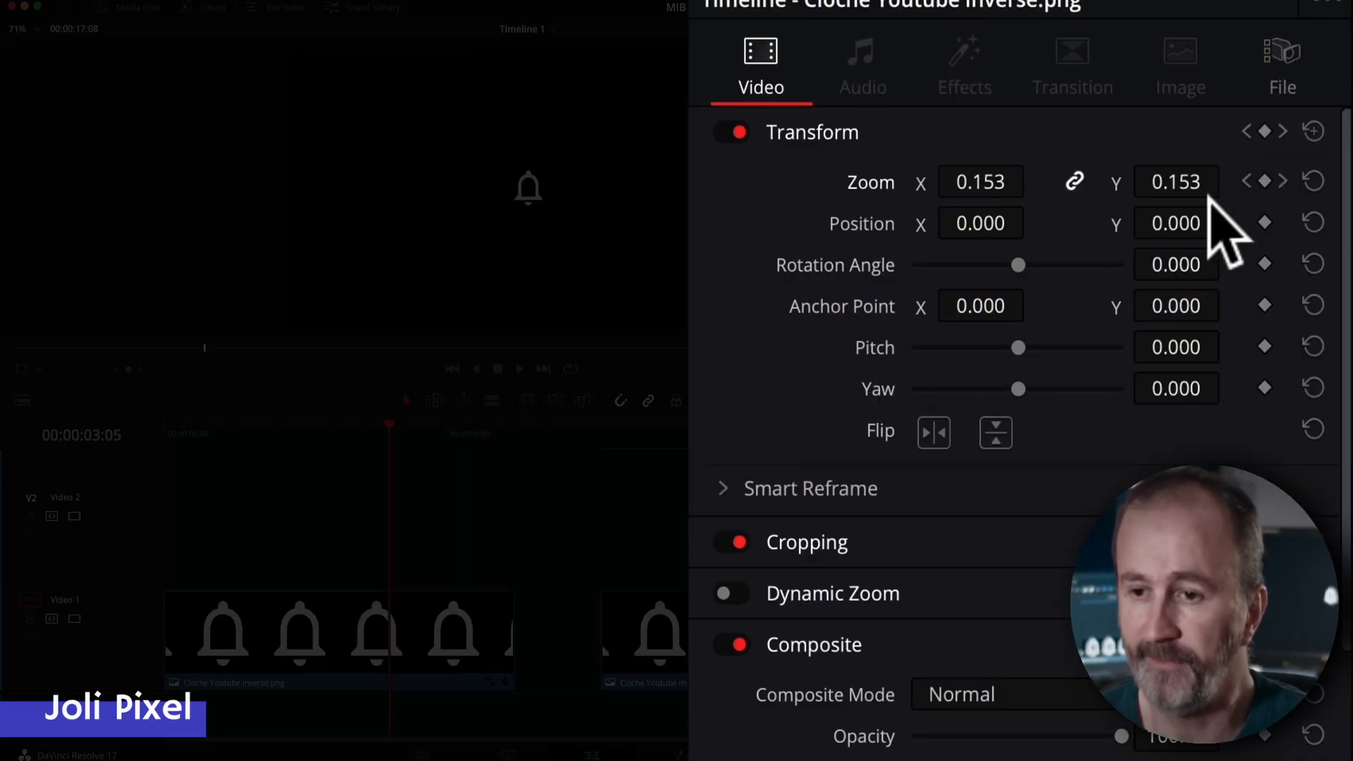
Change the first Zoom keyframe to 0.690 and the second to 0.410, and replay the clip
left_click(1246, 182)
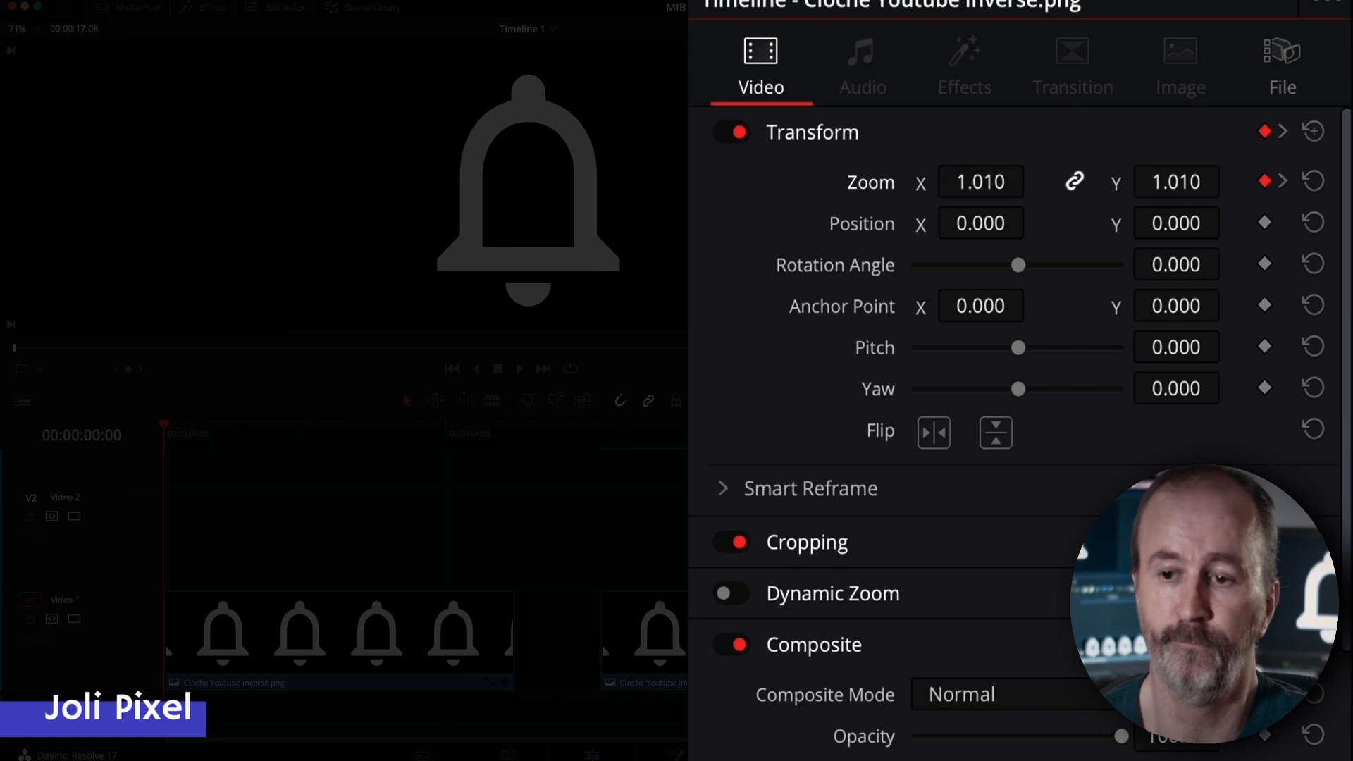
left_click_drag(980, 182, 937, 182)
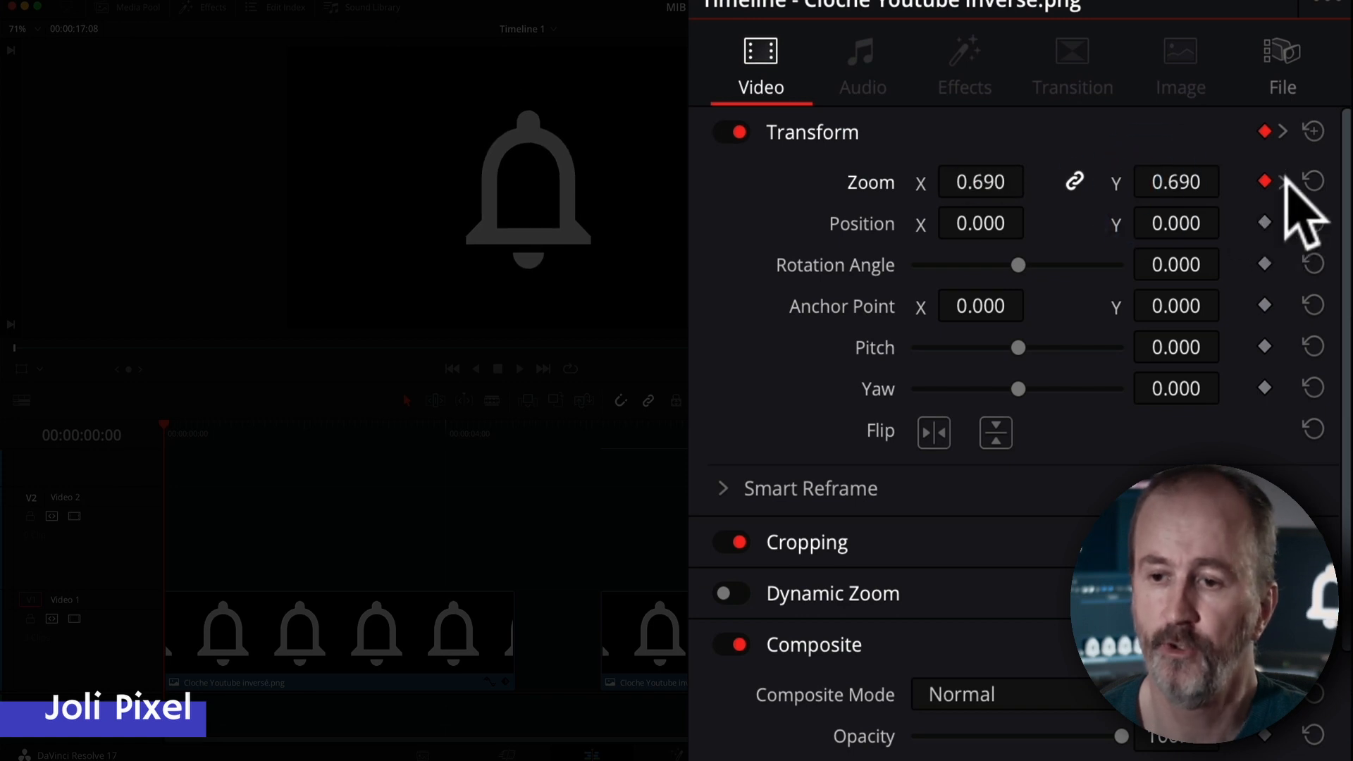
left_click(1283, 181)
left_click_drag(980, 182, 952, 204)
left_click_drag(236, 431, 81, 463)
key("space")
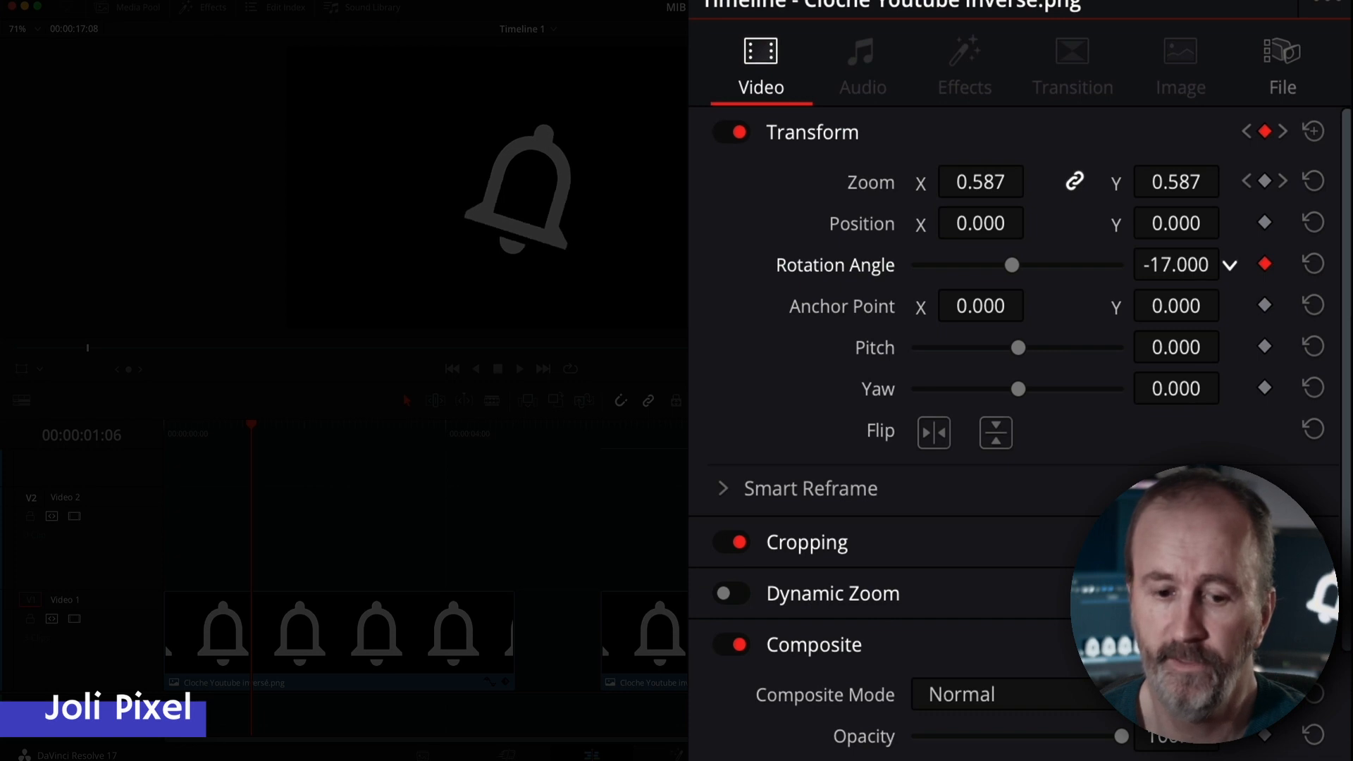
Set the bell's Rotation Angle to 41.220 at 00:00:04:01 and play the animation from the start
left_click(449, 427)
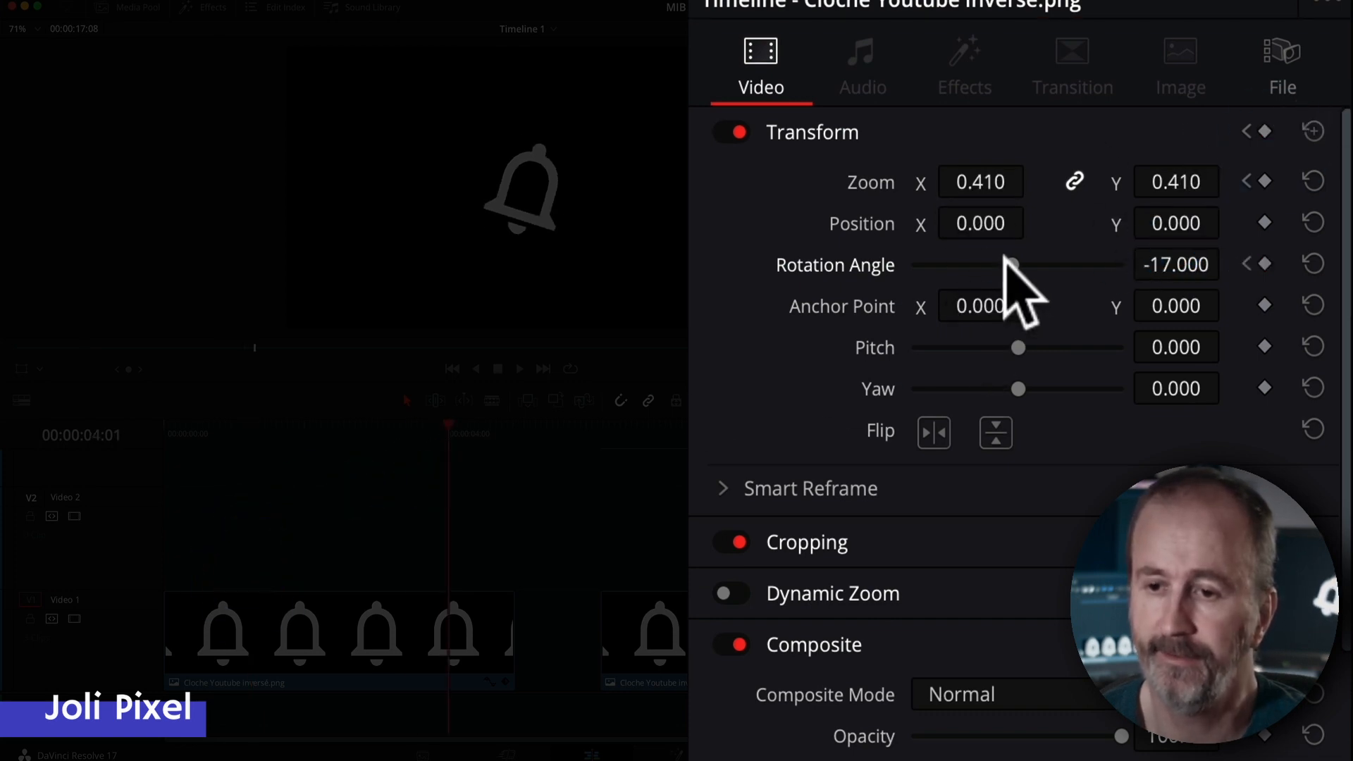
left_click_drag(1006, 256, 1026, 255)
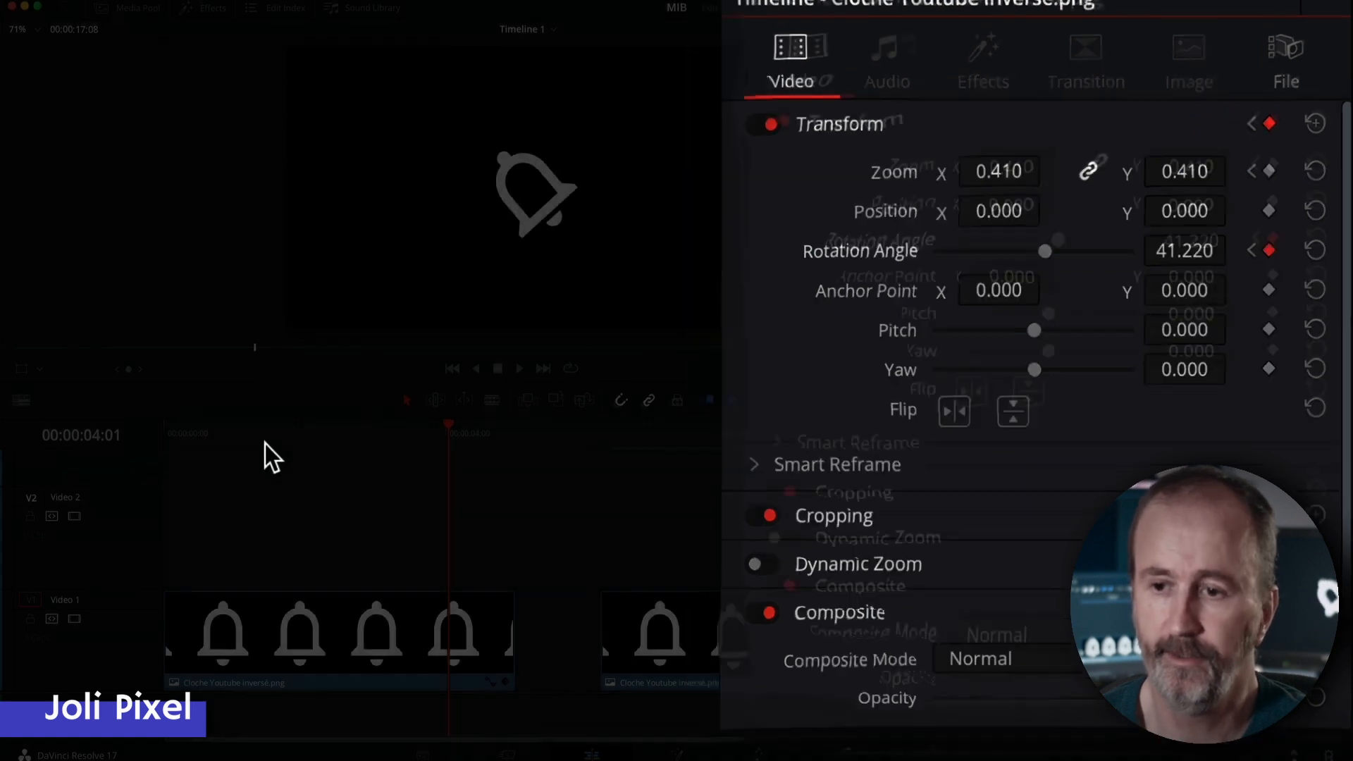
key("Home")
key("space")
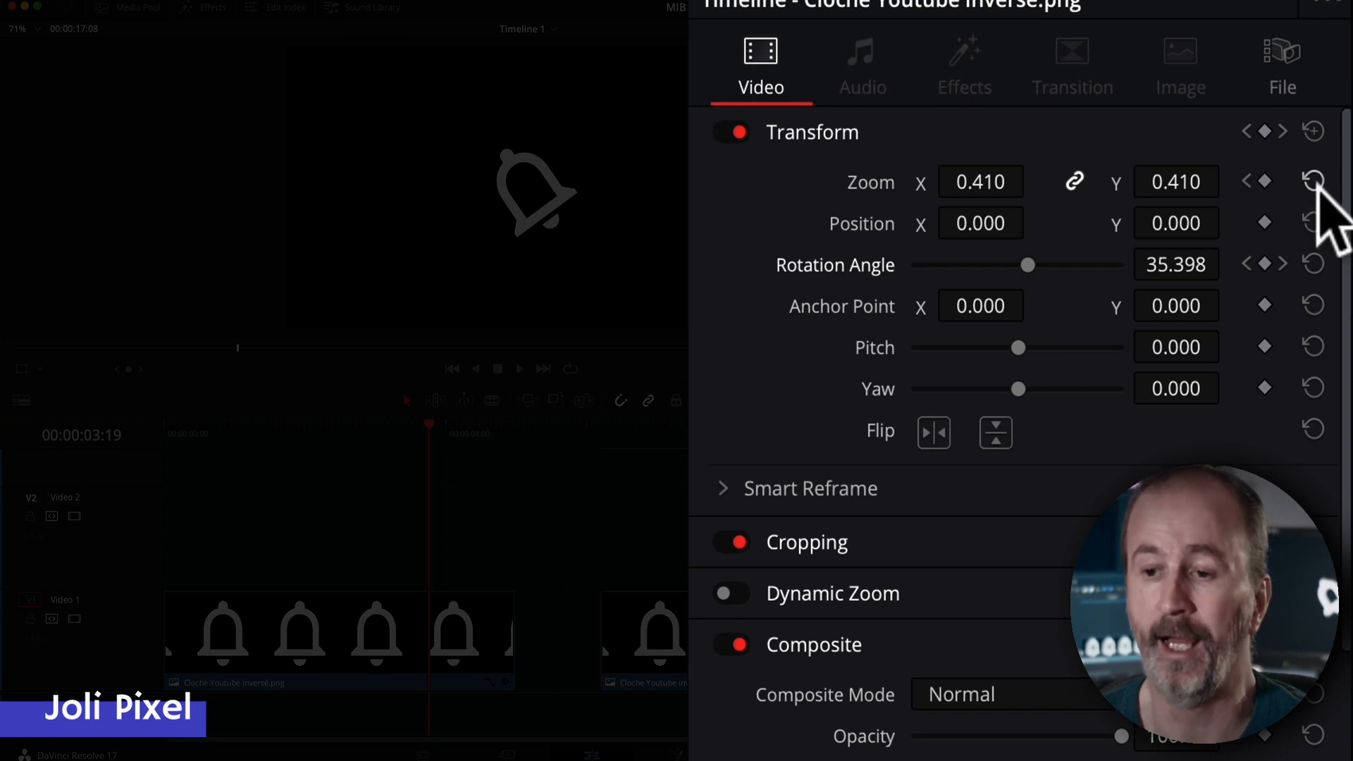
Reset the bell's Zoom parameter and replay the clip with only the rotation animation
left_click(1313, 182)
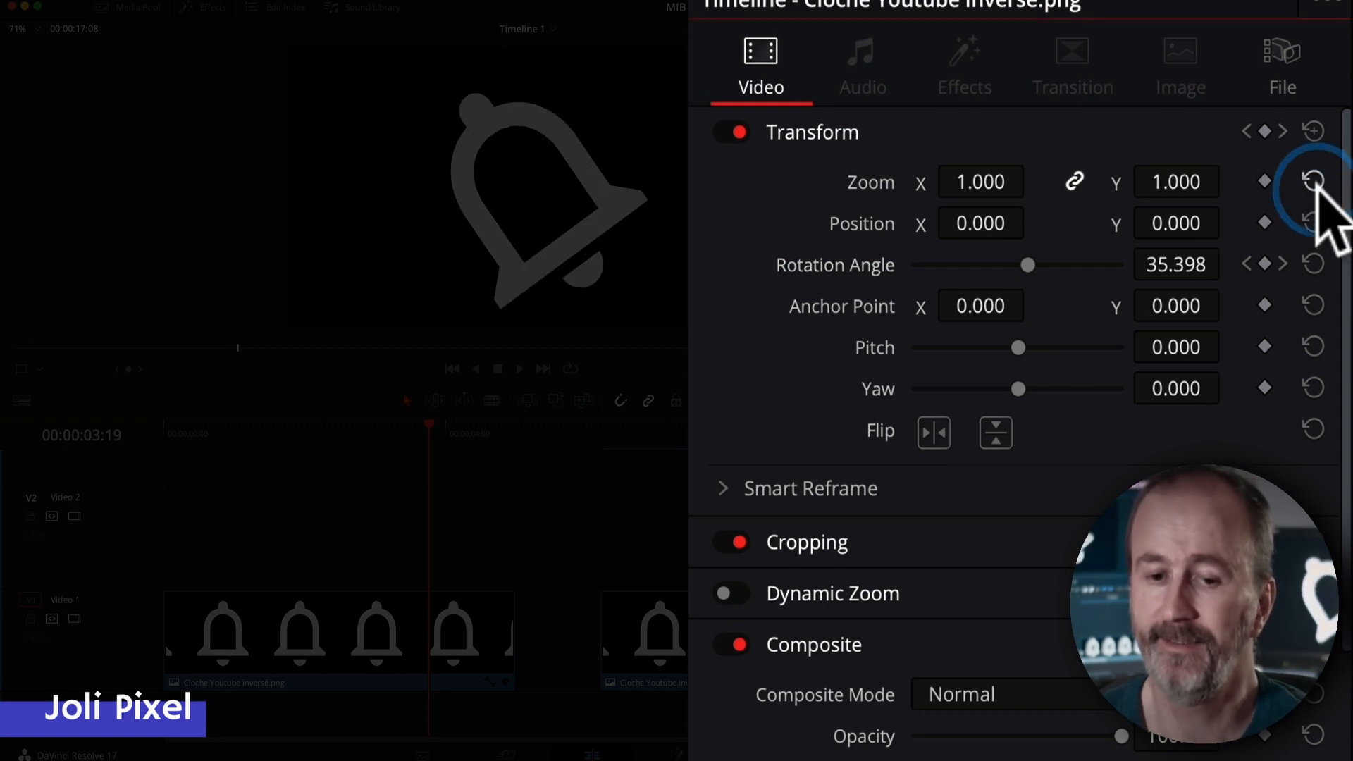
left_click_drag(351, 428, 159, 434)
key("space")
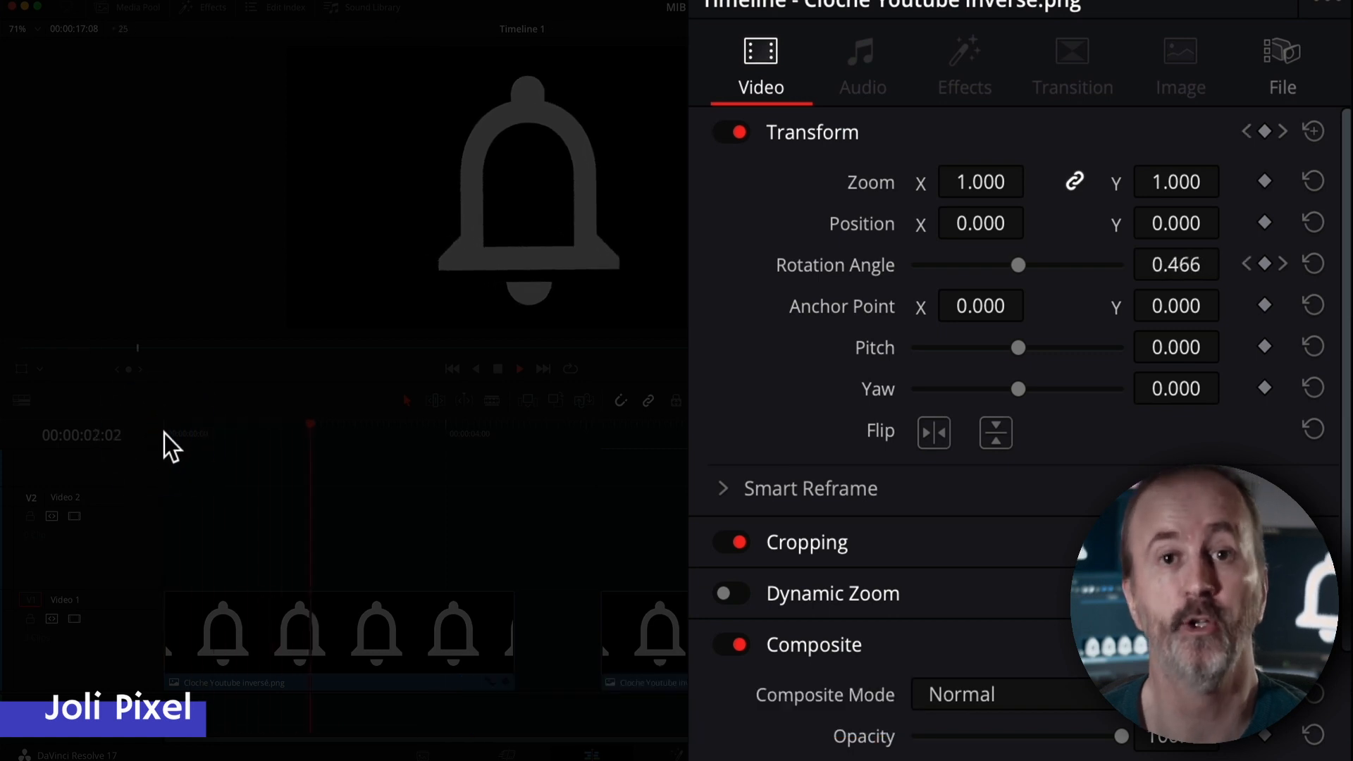
key("space")
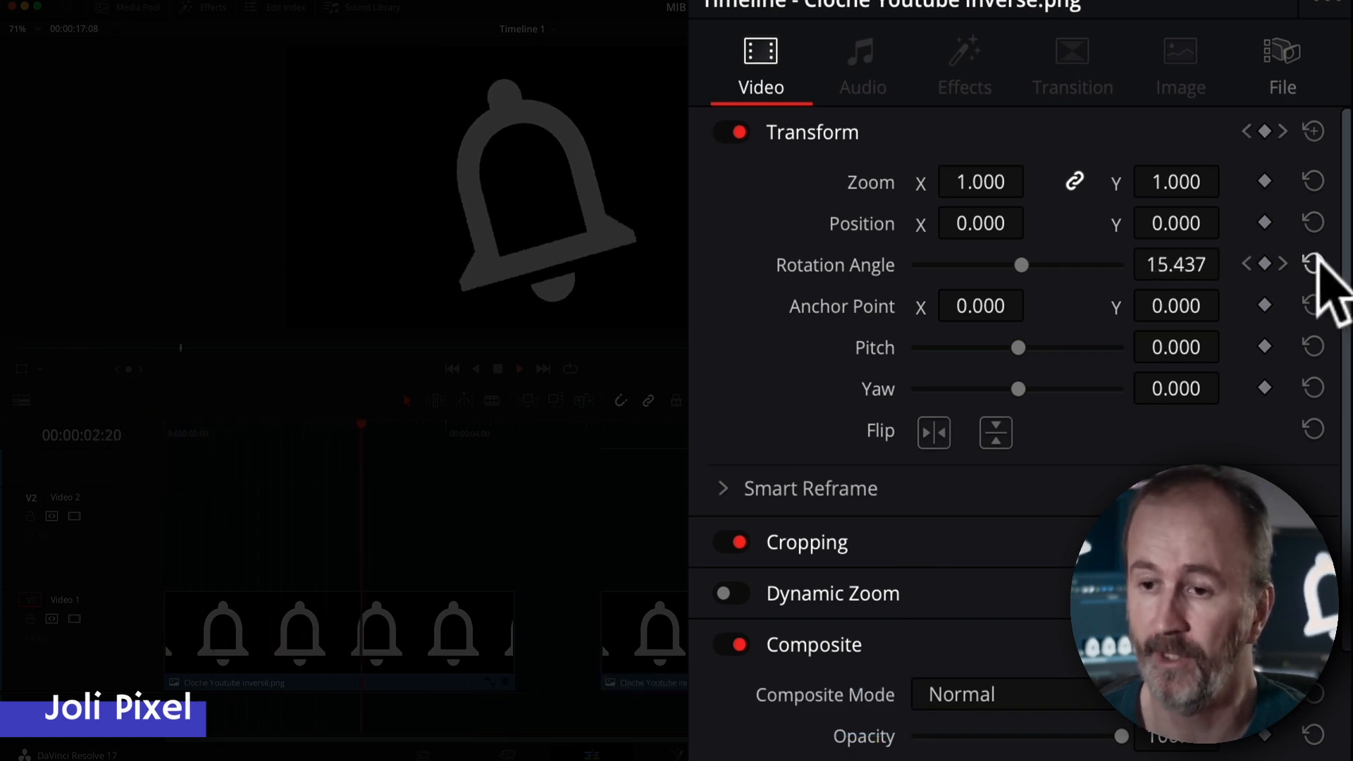
Reset only the Rotation Angle, undo that reset, and reset all Transform parameters of the bell clip at once
left_click(1315, 262)
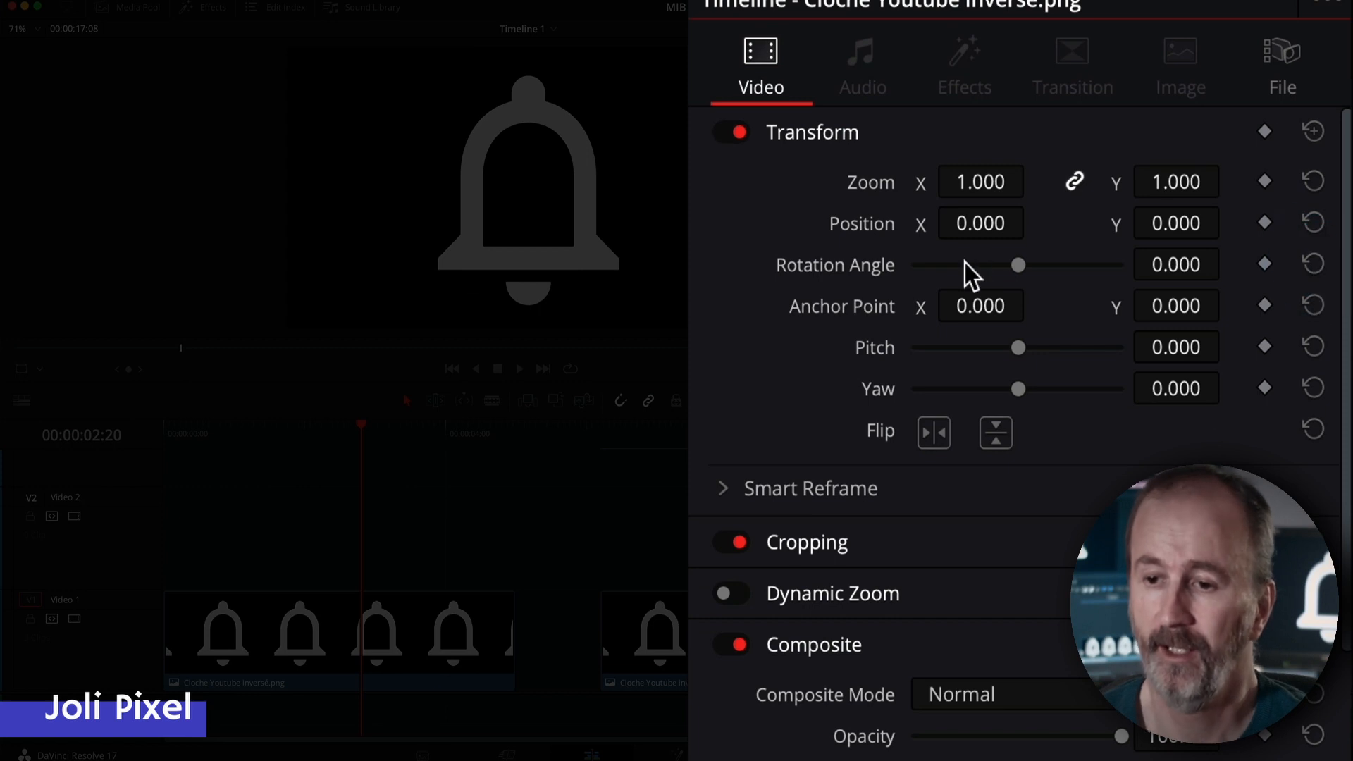
key("super+z")
left_click_drag(279, 423, 222, 444)
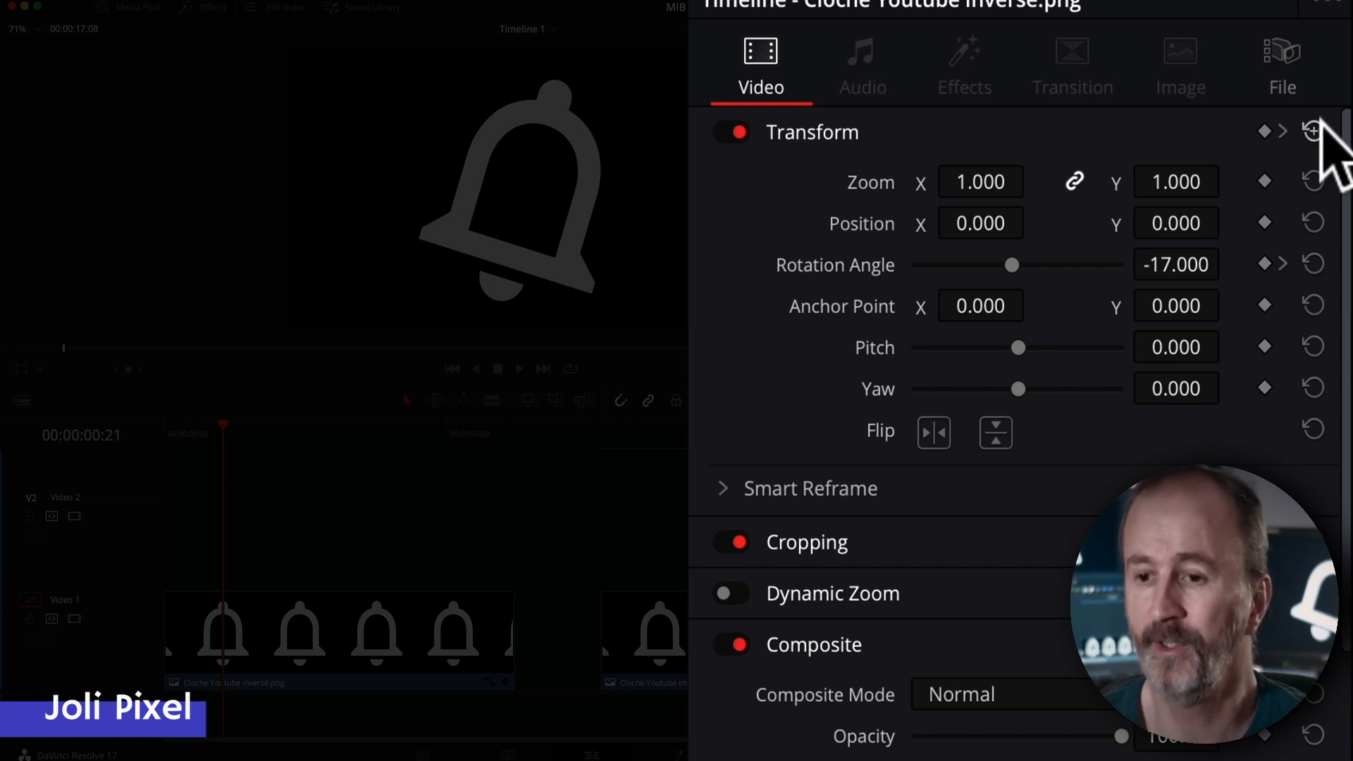
left_click(1315, 128)
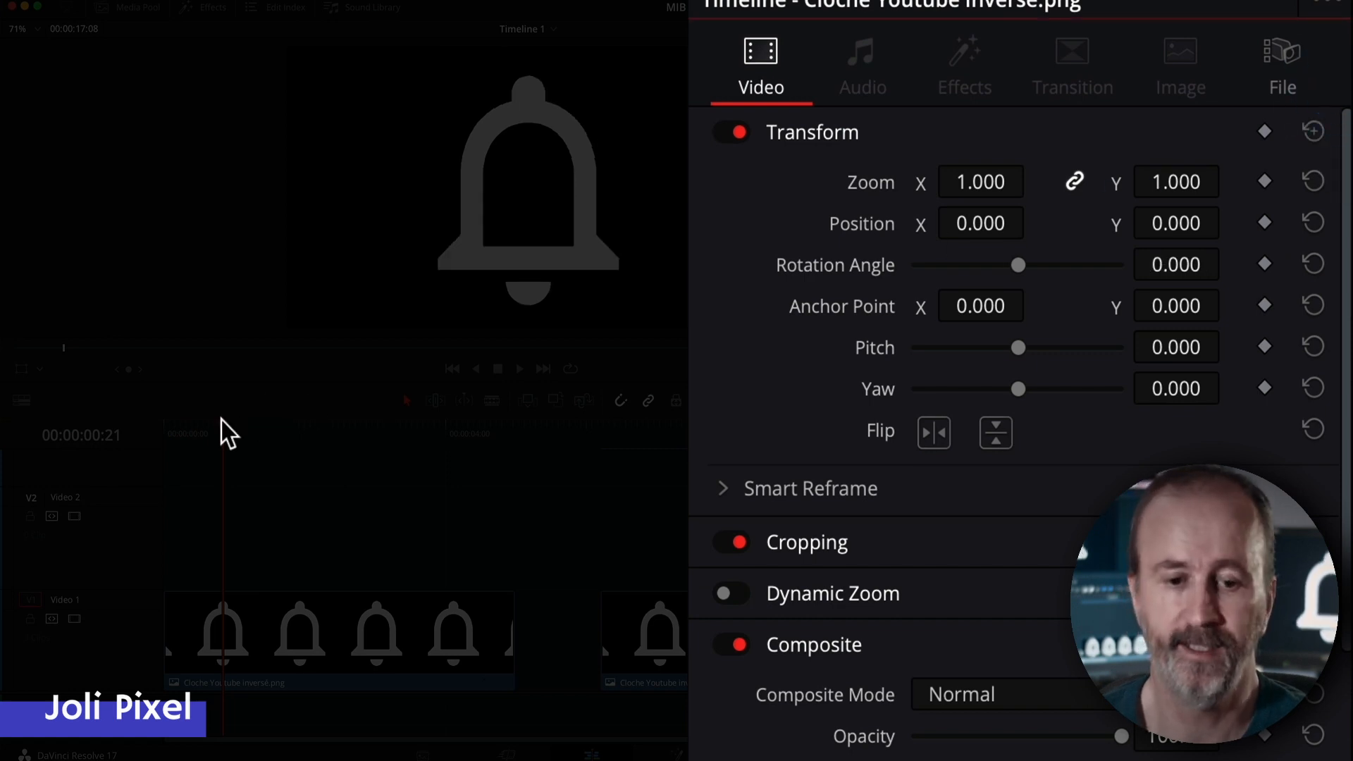
left_click(171, 438)
key("space")
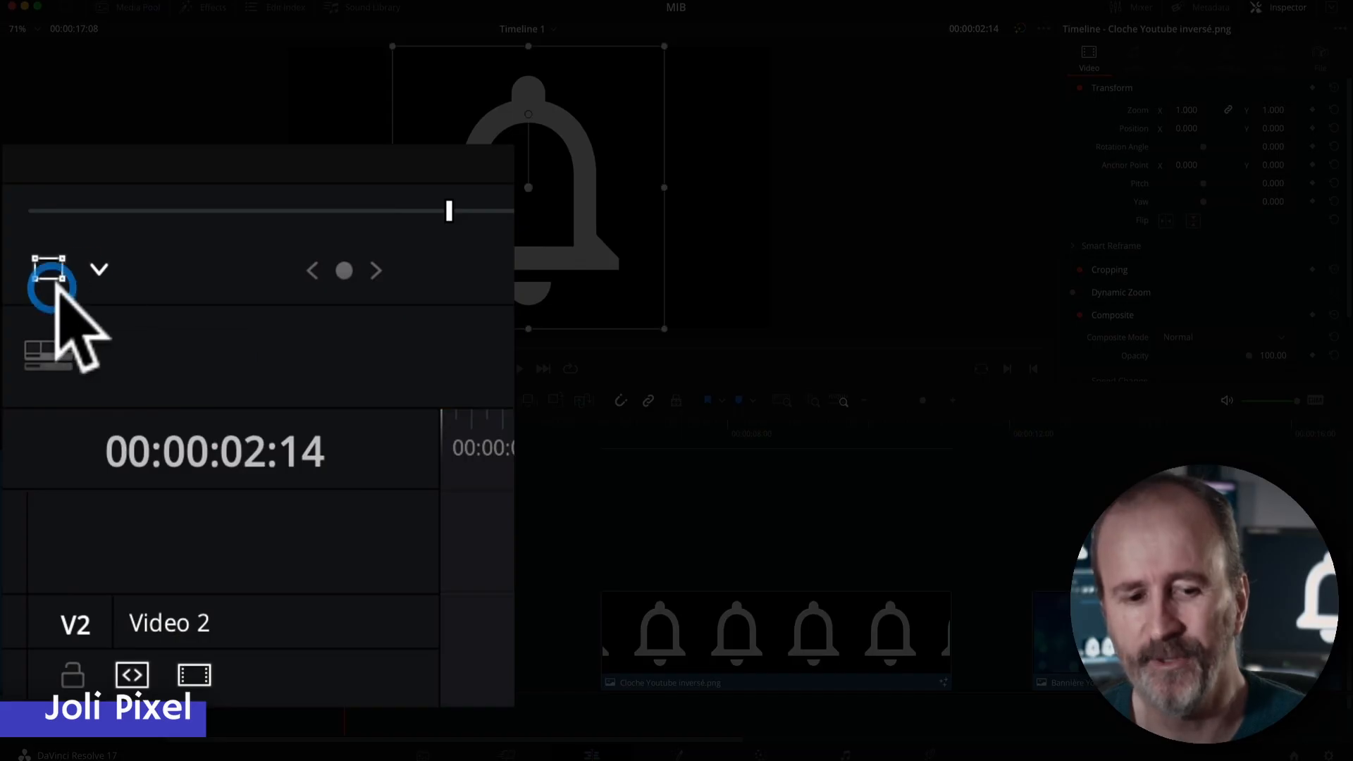
With the on-screen Transform controls, keyframe the bell's Zoom and Rotation Angle at 00:00:02:14 and scale it down to about 0.396
left_click(98, 268)
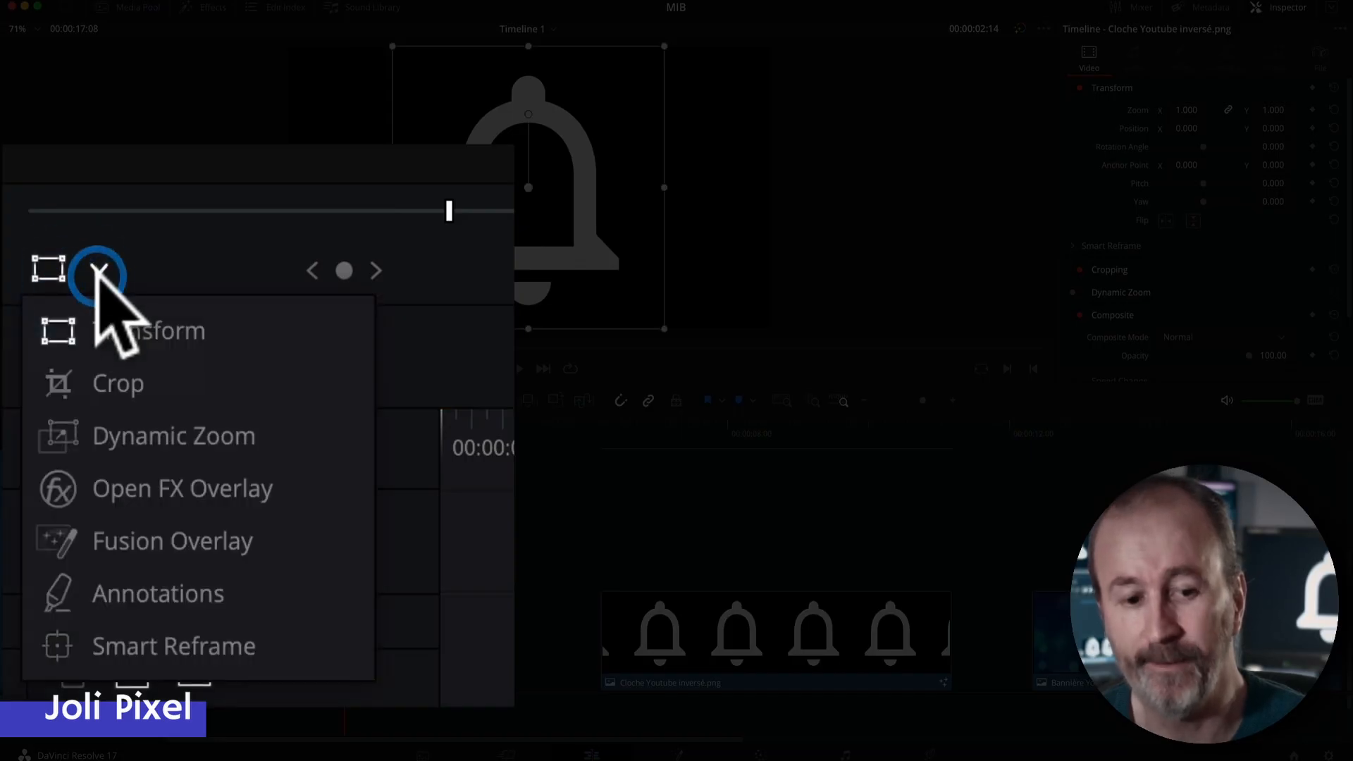
left_click(124, 328)
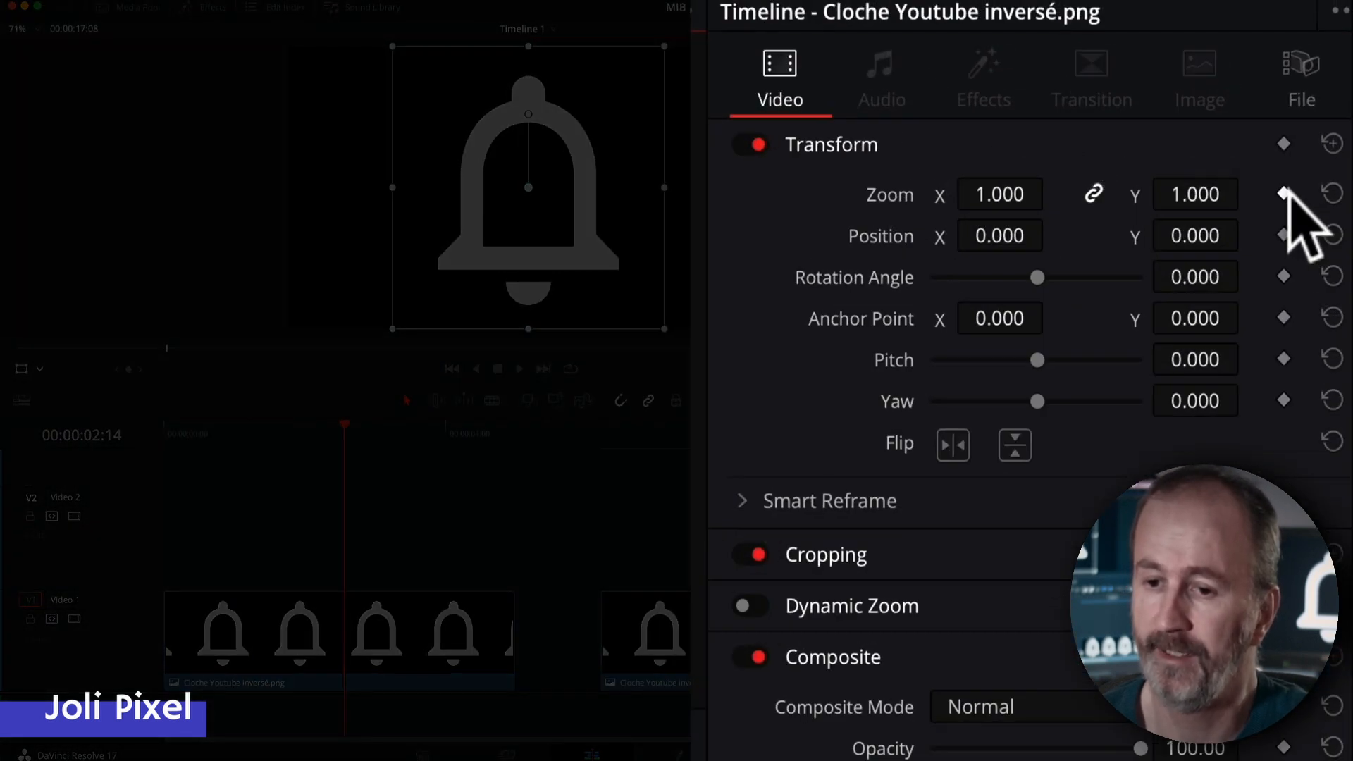
left_click(1283, 276)
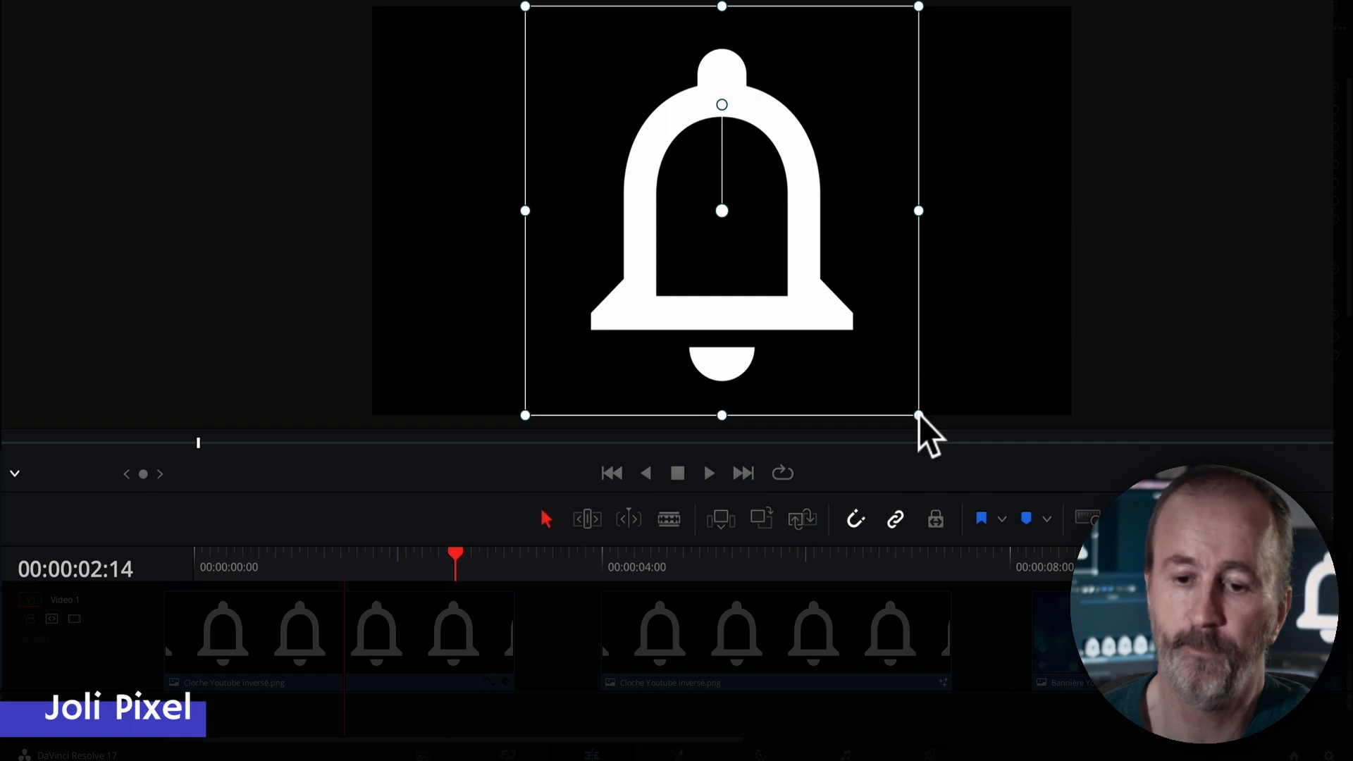
left_click_drag(919, 416, 808, 292)
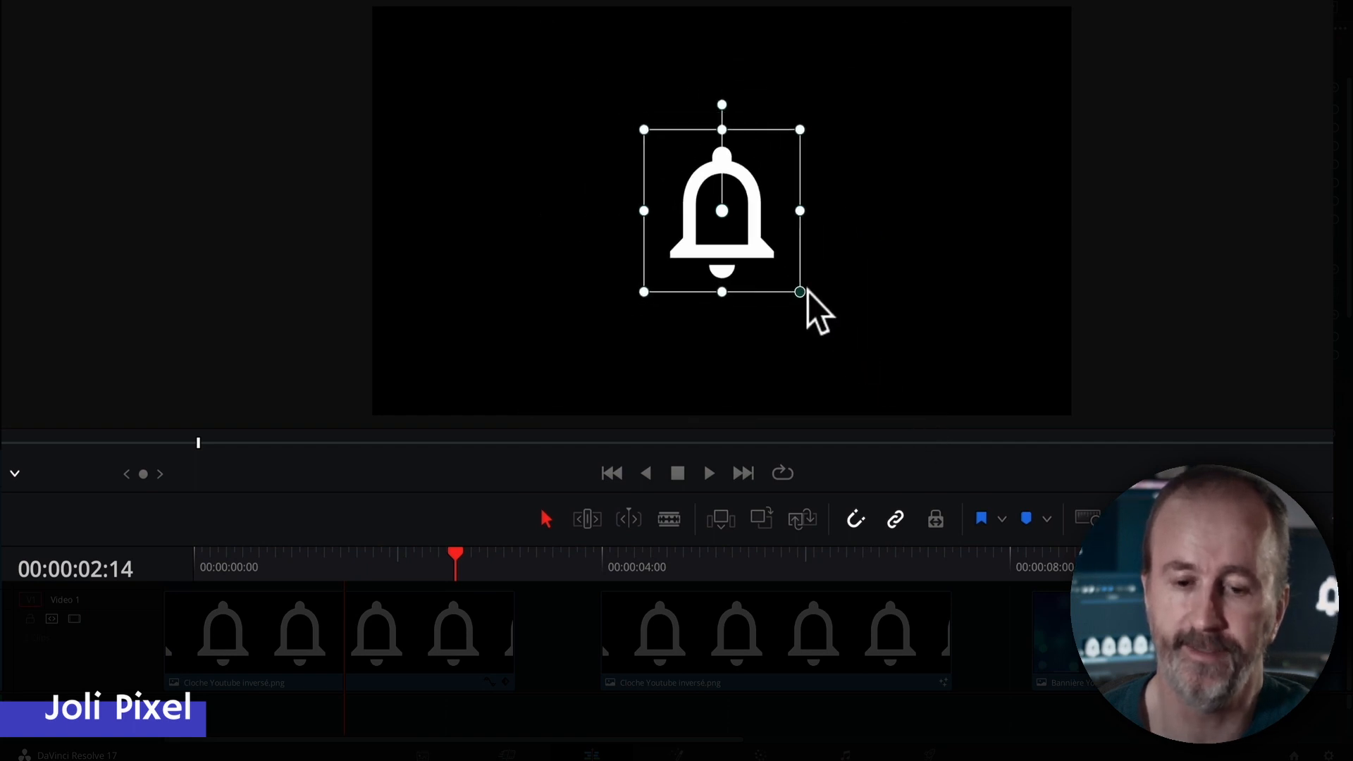
Scale the bell up in the viewer to about 0.736 at 00:00:03:22 and preview the zoom animation
left_click_drag(534, 572, 585, 568)
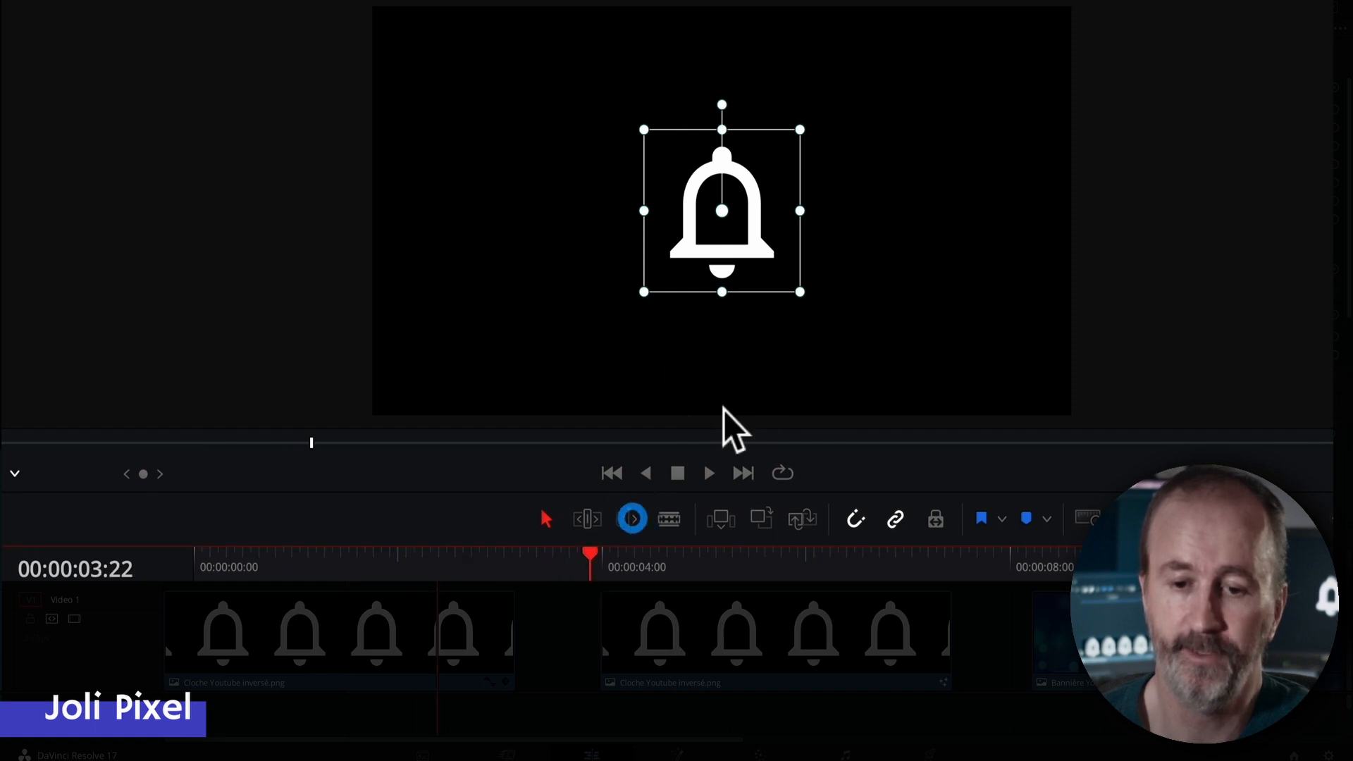
left_click_drag(802, 290, 871, 364)
left_click(453, 568)
key("space")
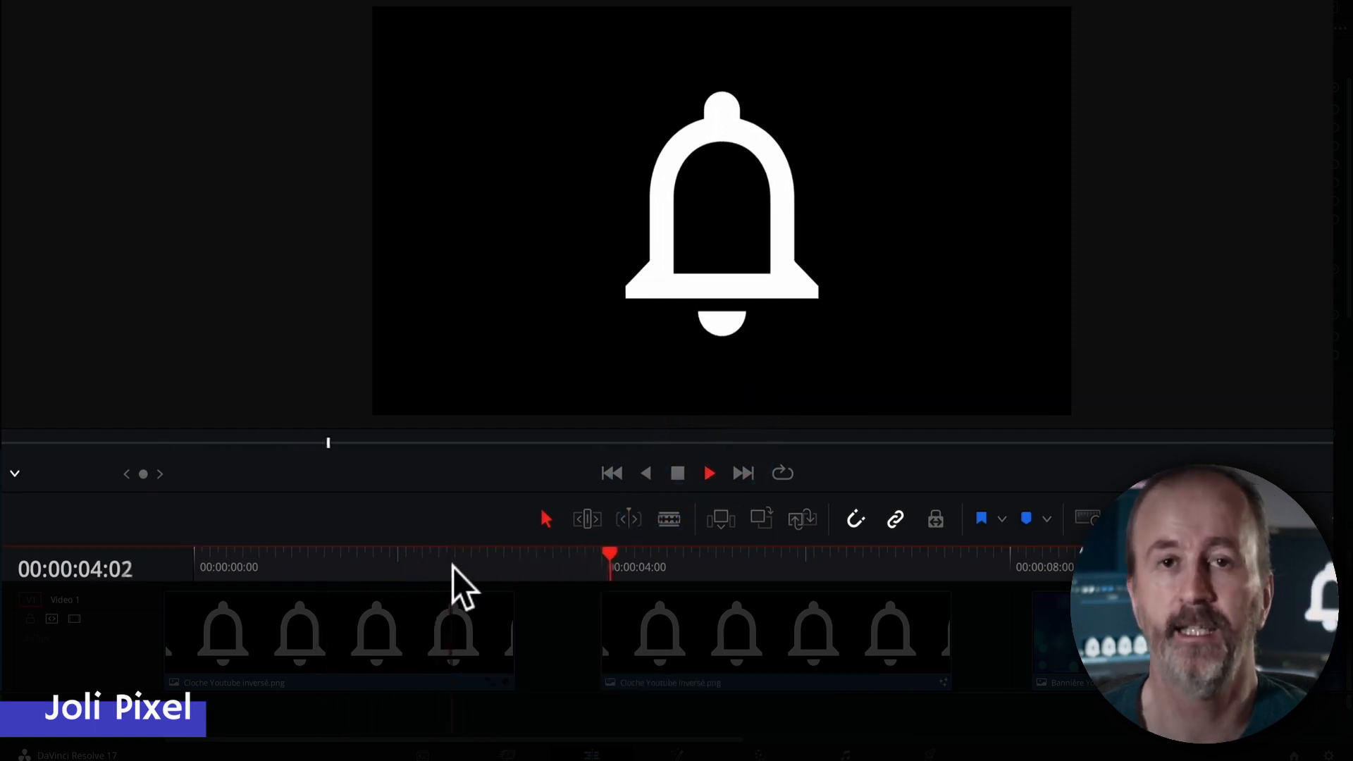
key("space")
Rotate the bell in the viewer to about -28.8° at 00:00:00:18 and about 32.2° past the 00:00:02:14 keyframe, and preview it
left_click_drag(452, 568, 269, 567)
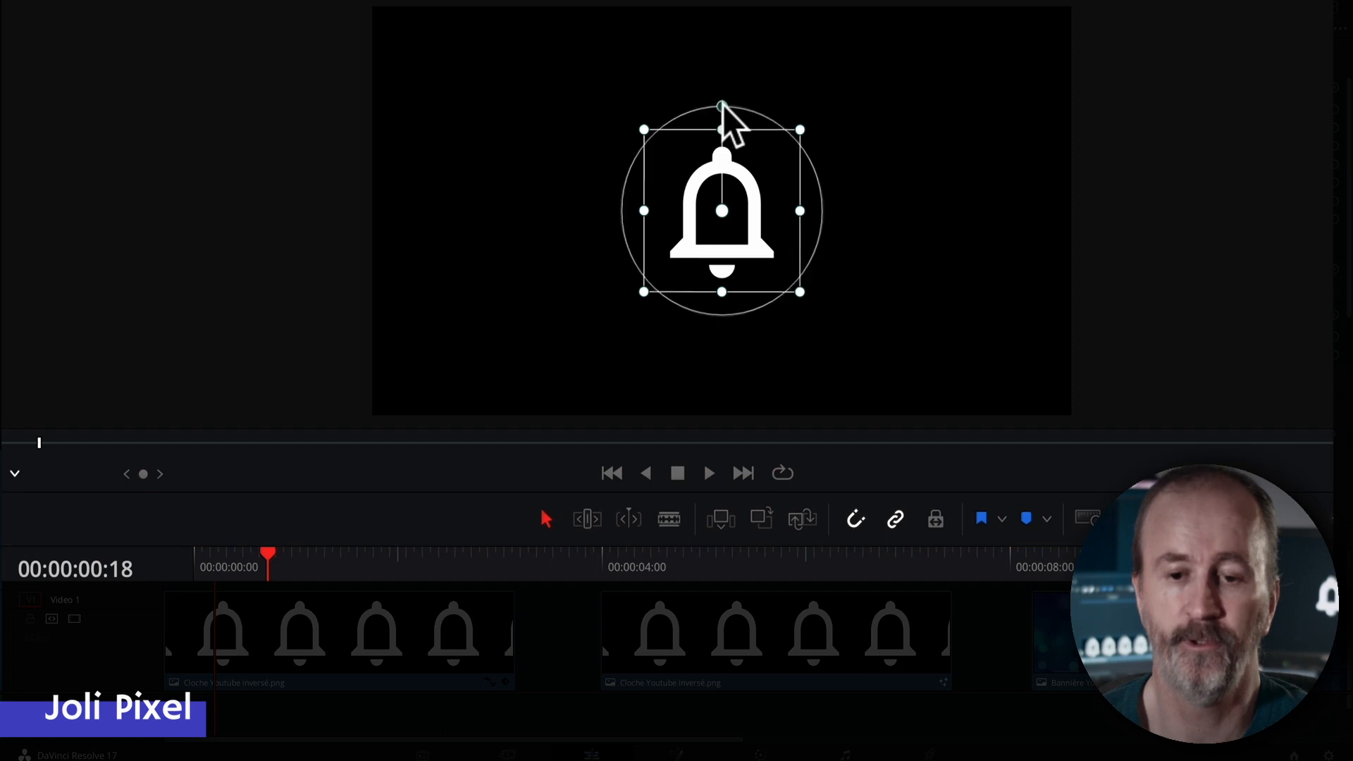
left_click_drag(361, 555, 566, 564)
left_click_drag(721, 102, 671, 123)
left_click_drag(328, 563, 124, 577)
key("space")
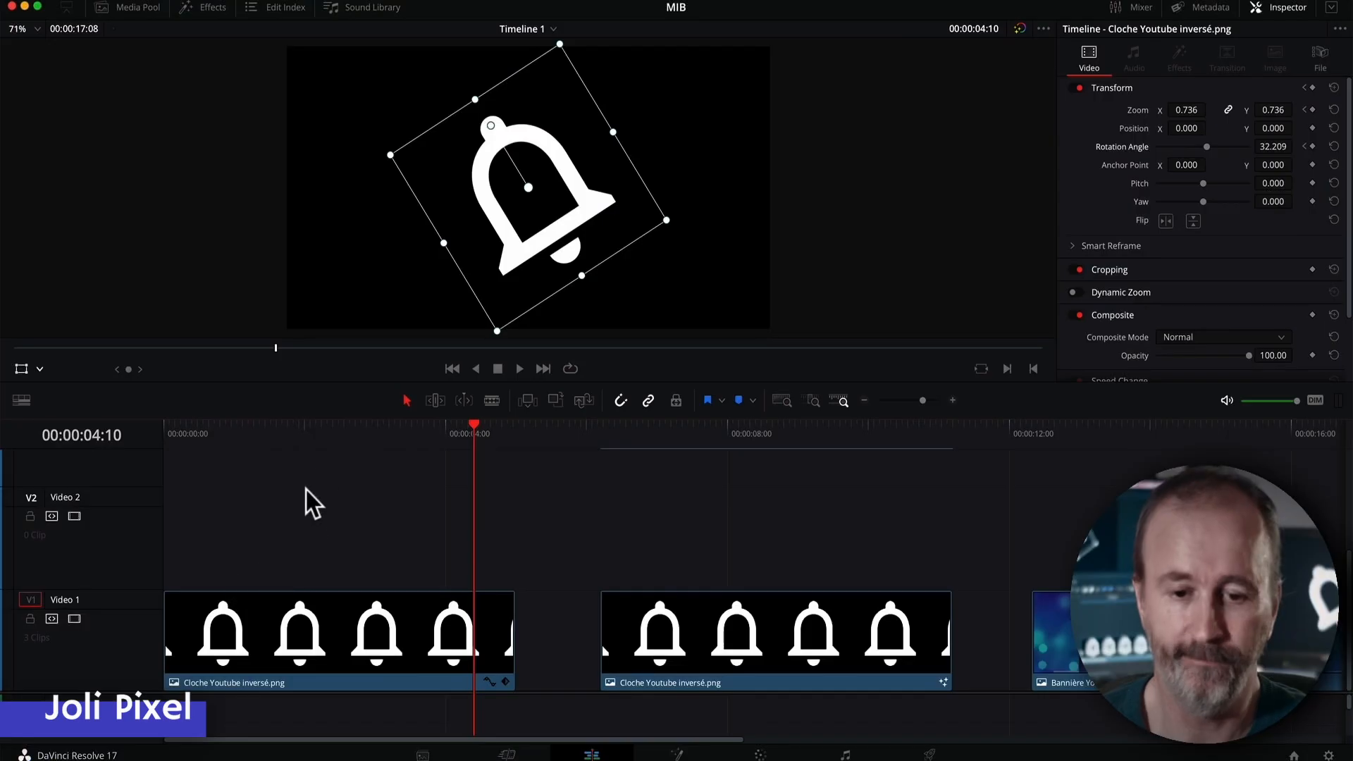
Show the first bell clip's keyframe track in the timeline and expand its Transform parameters
left_click(332, 443)
left_click(310, 605)
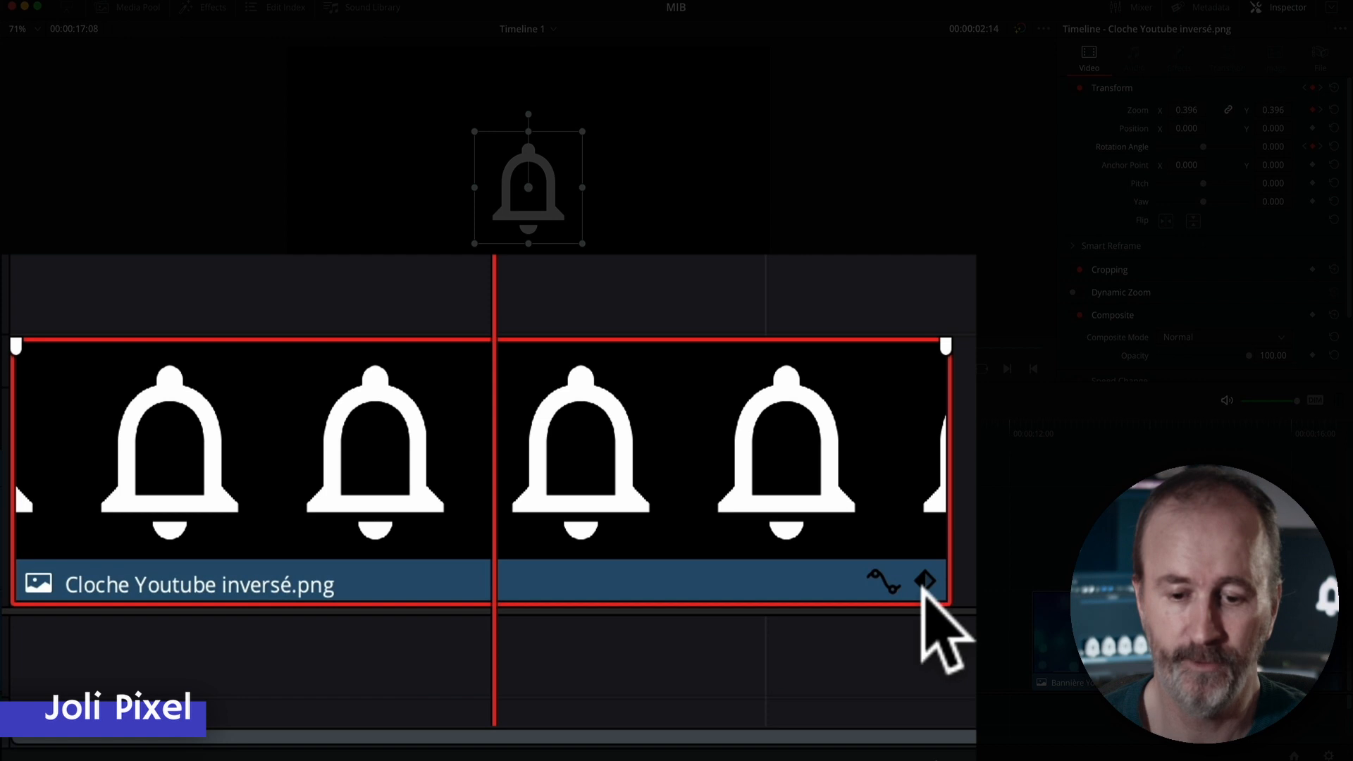
left_click(924, 581)
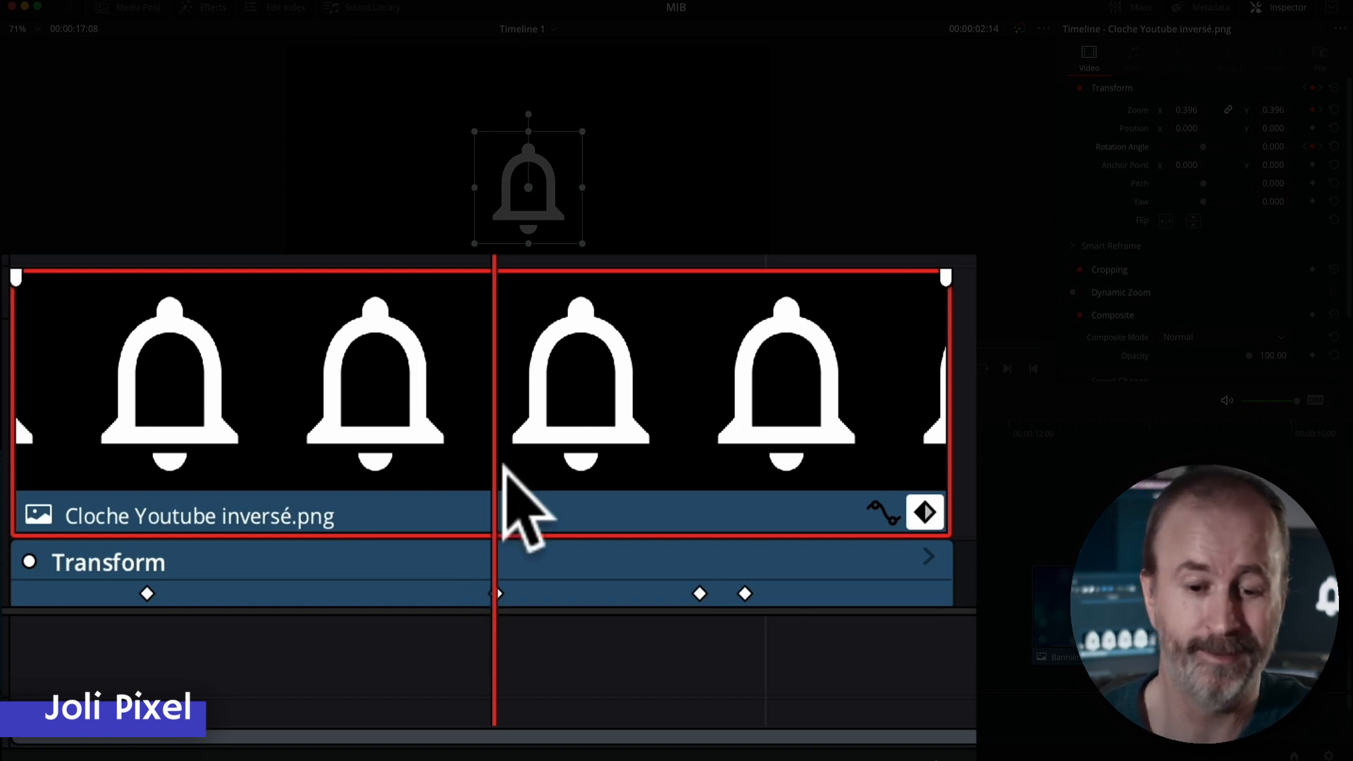
left_click(928, 559)
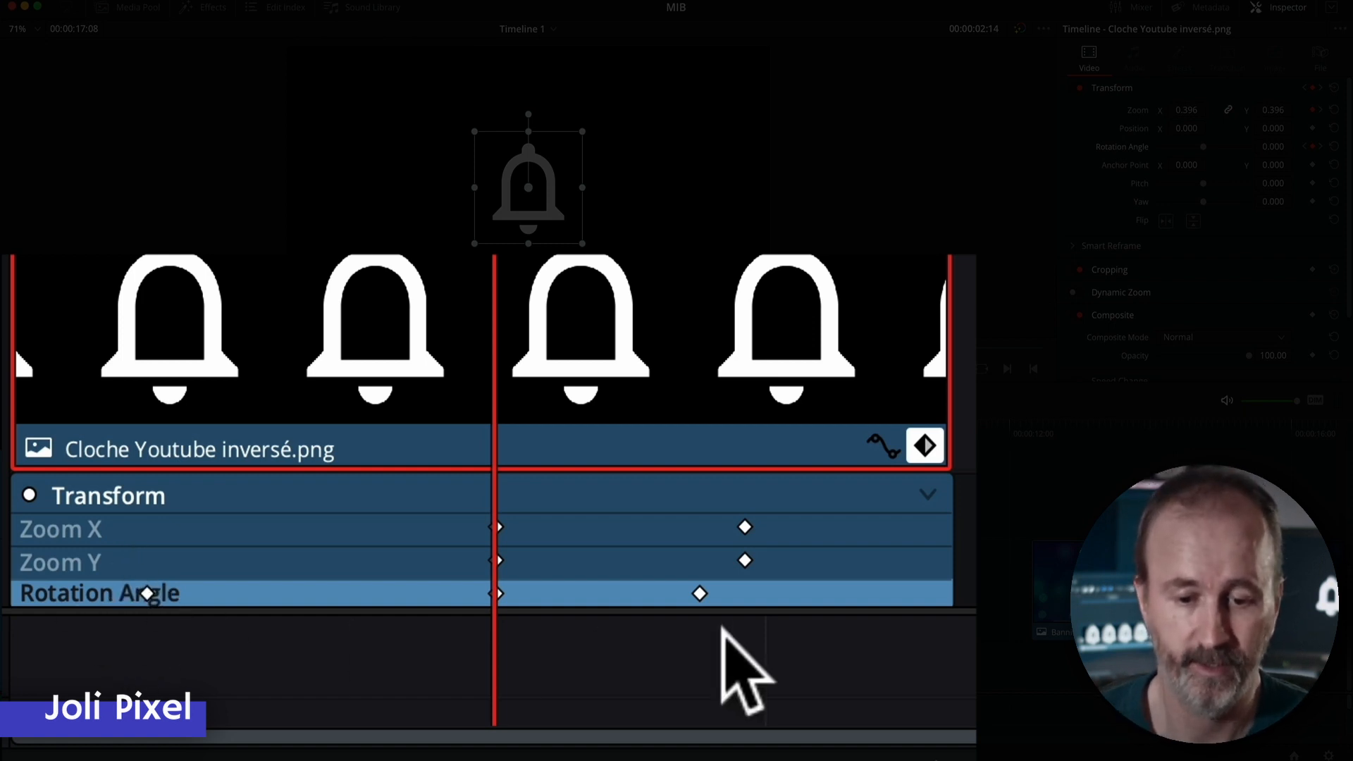
Delete the last Rotation Angle keyframe and set the bell's rotation to about 46.7° at 00:00:03:16
key("[")
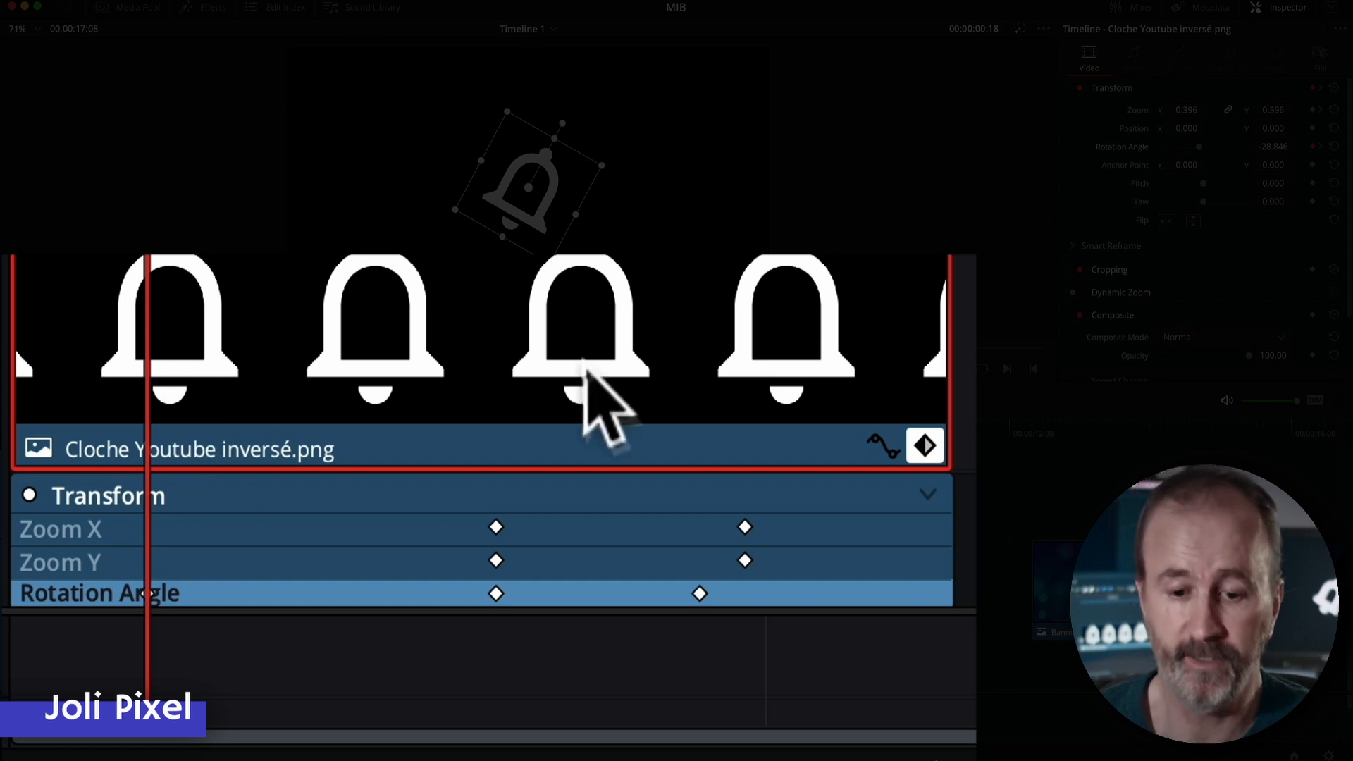
left_click(700, 594)
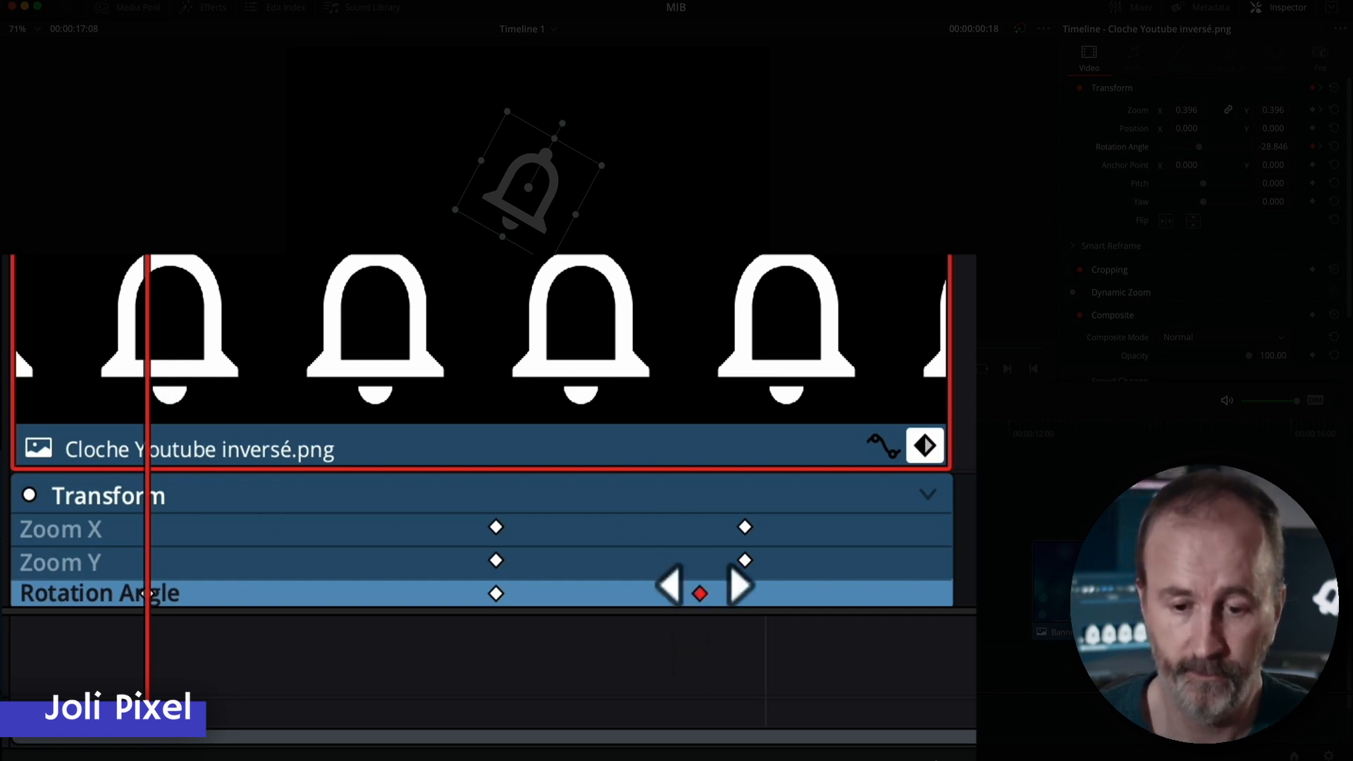
key("BackSpace")
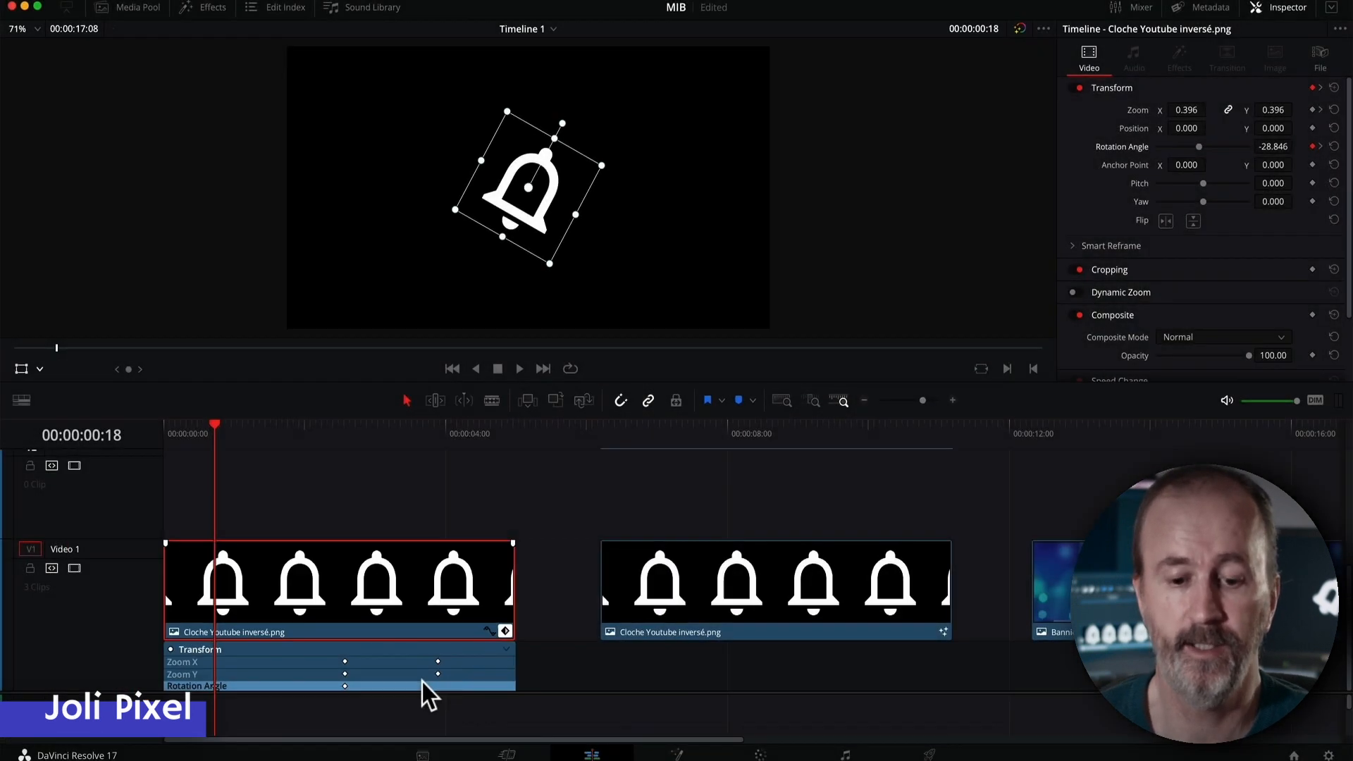
left_click_drag(388, 444, 420, 441)
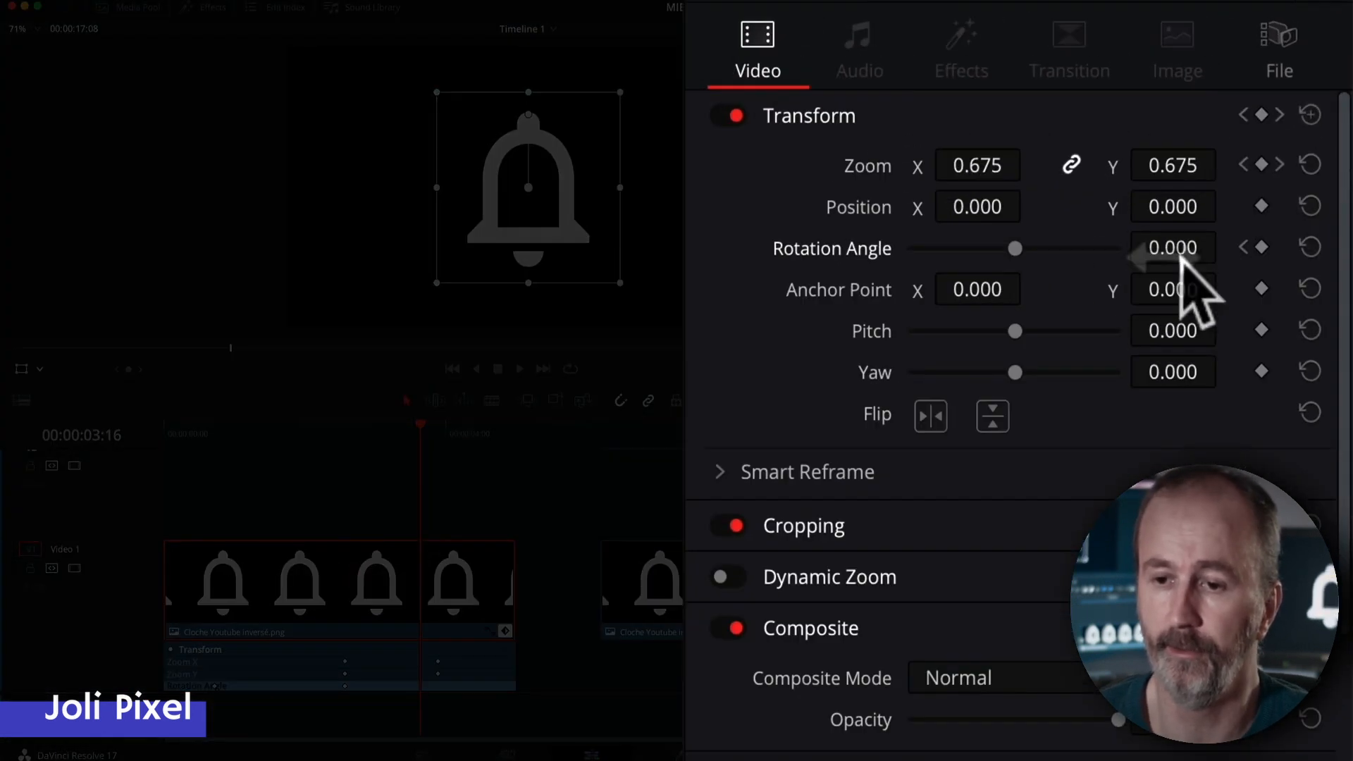
mouse_move(1015, 247)
left_mouse_down()
mouse_move(1043, 250)
mouse_move(1028, 248)
left_mouse_up()
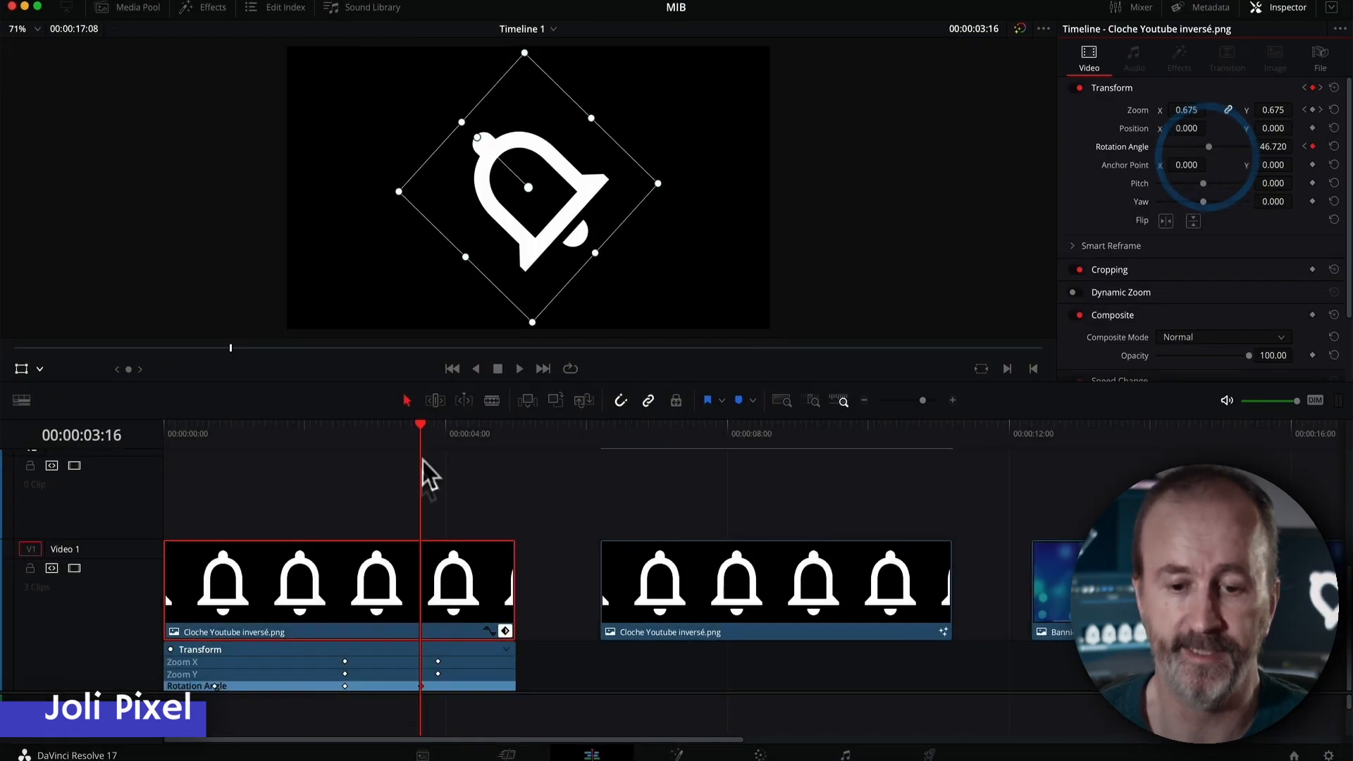
Move the last Rotation Angle keyframe past the last Zoom keyframes, and shift it together with the middle Rotation Angle keyframe earlier
left_click_drag(421, 423, 383, 436)
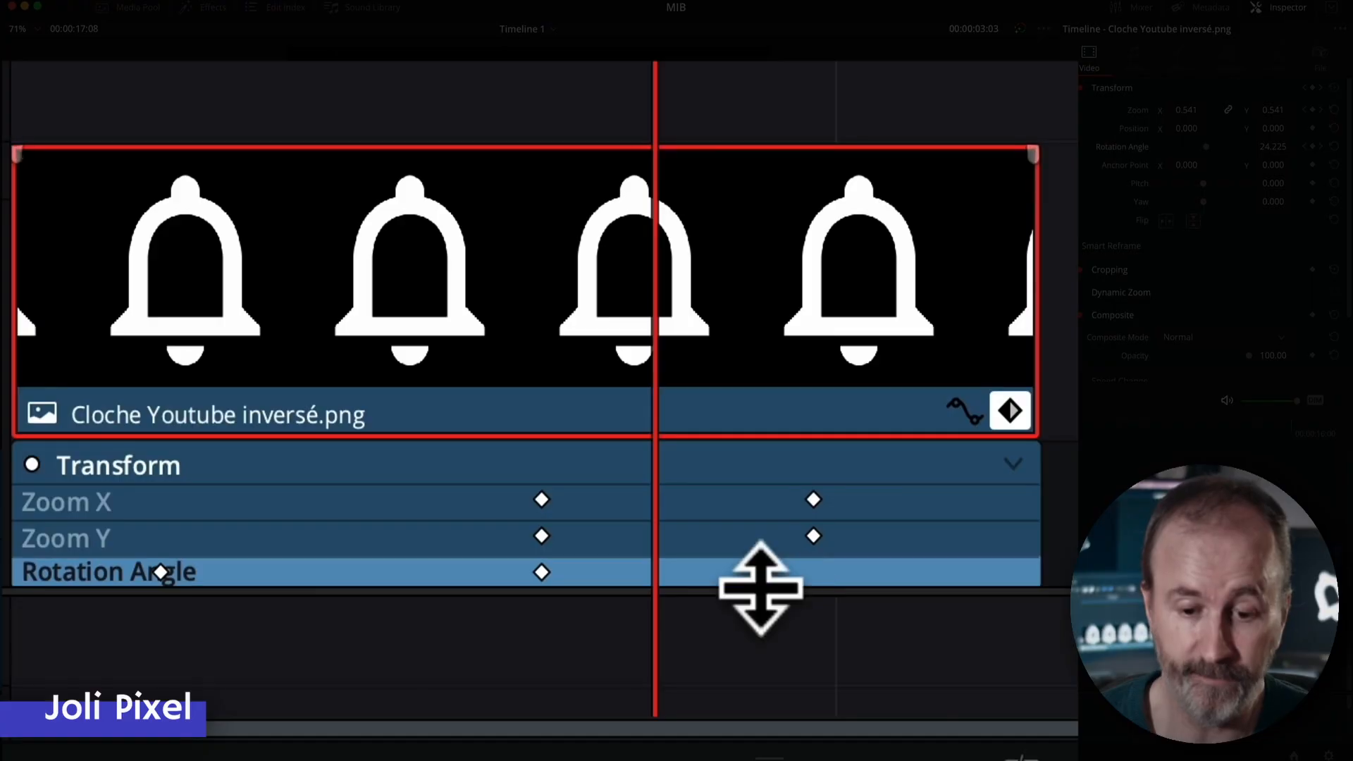
mouse_move(764, 573)
left_click_drag(764, 572, 886, 576)
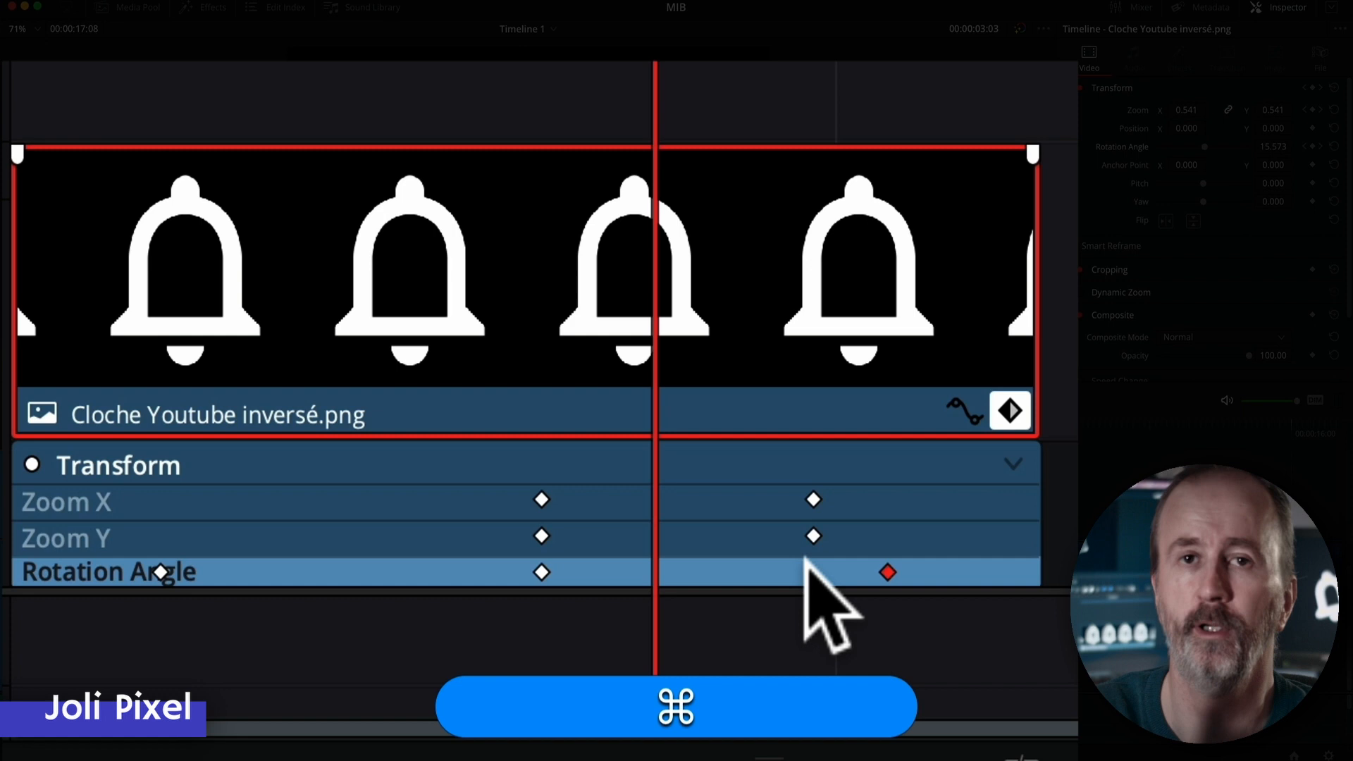
left_click(541, 572, "super")
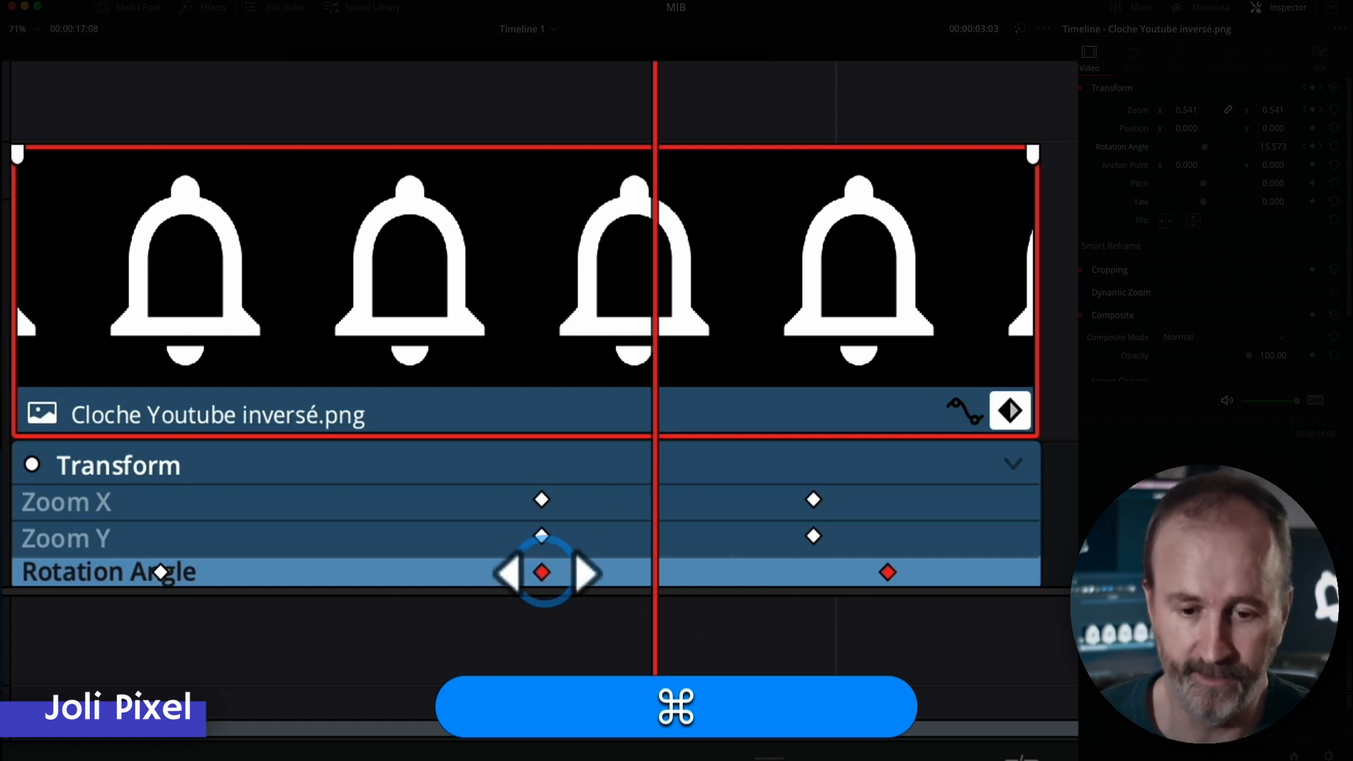
left_click_drag(541, 572, 314, 670)
left_click(407, 648)
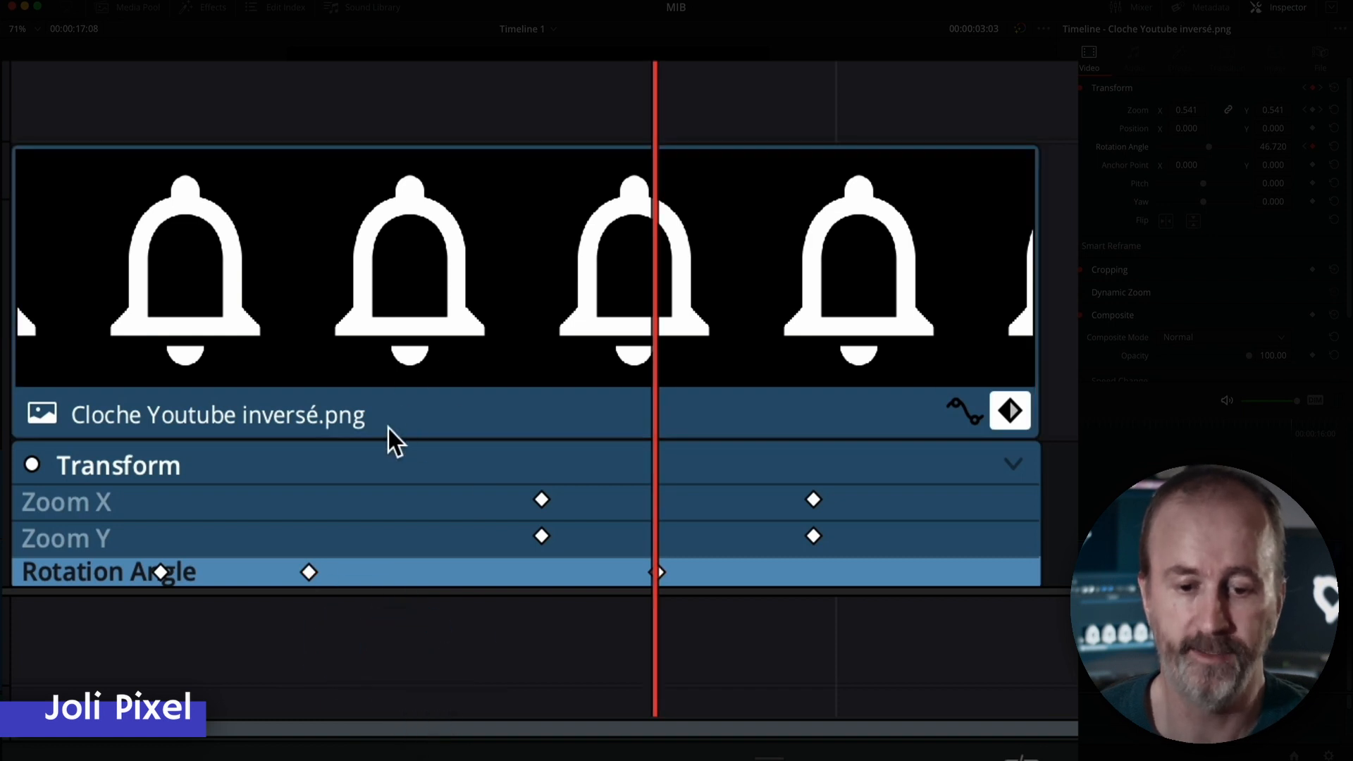
Shift all three Rotation Angle keyframes later together, and move the last Zoom X and Zoom Y keyframes slightly earlier
left_click_drag(388, 428, 459, 434)
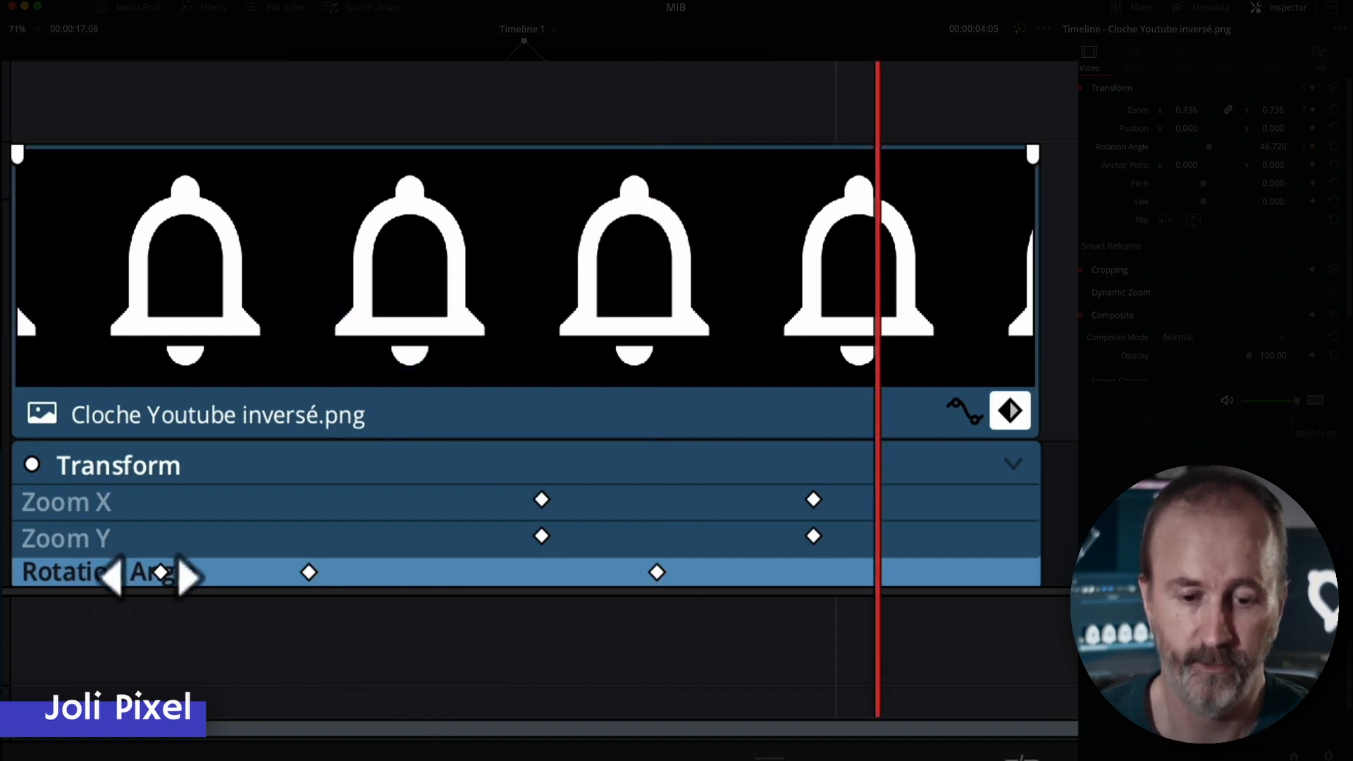
left_click(159, 571)
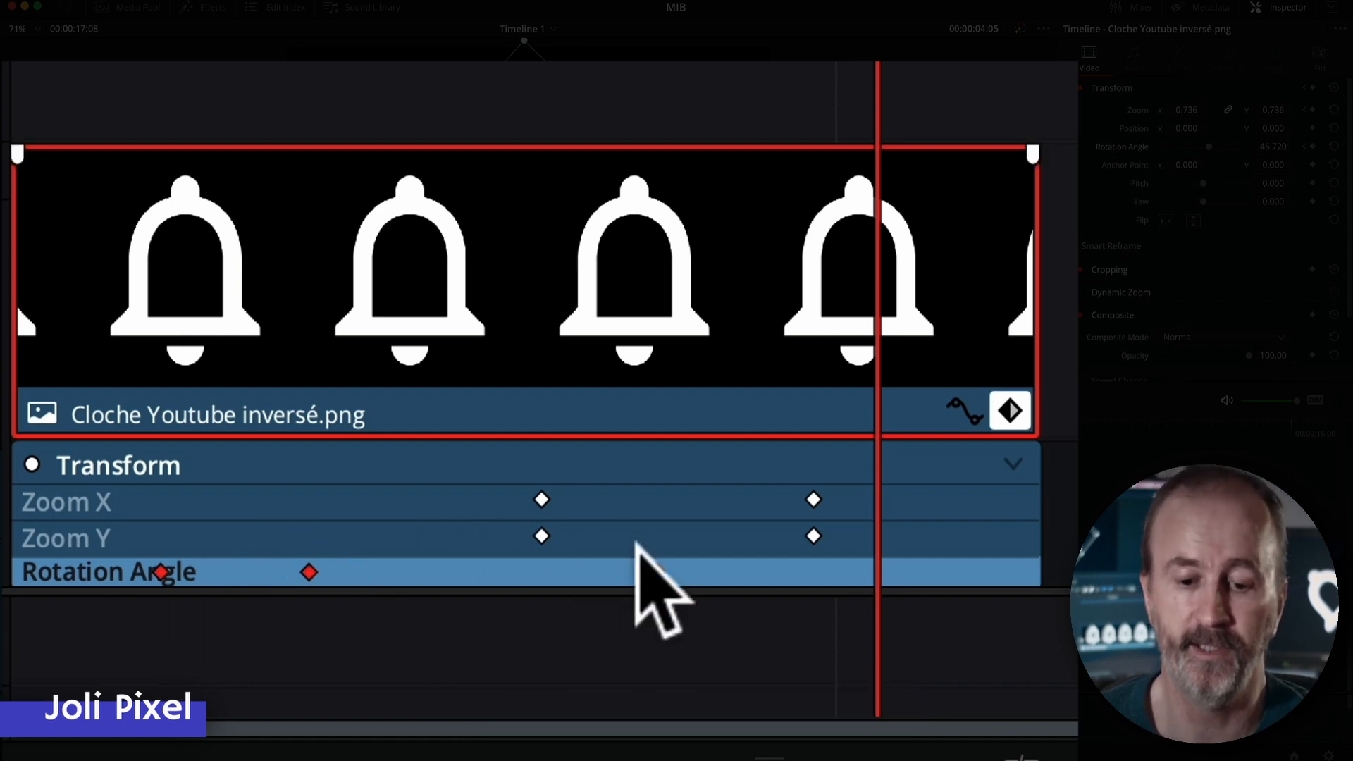
left_click_drag(657, 572, 827, 562)
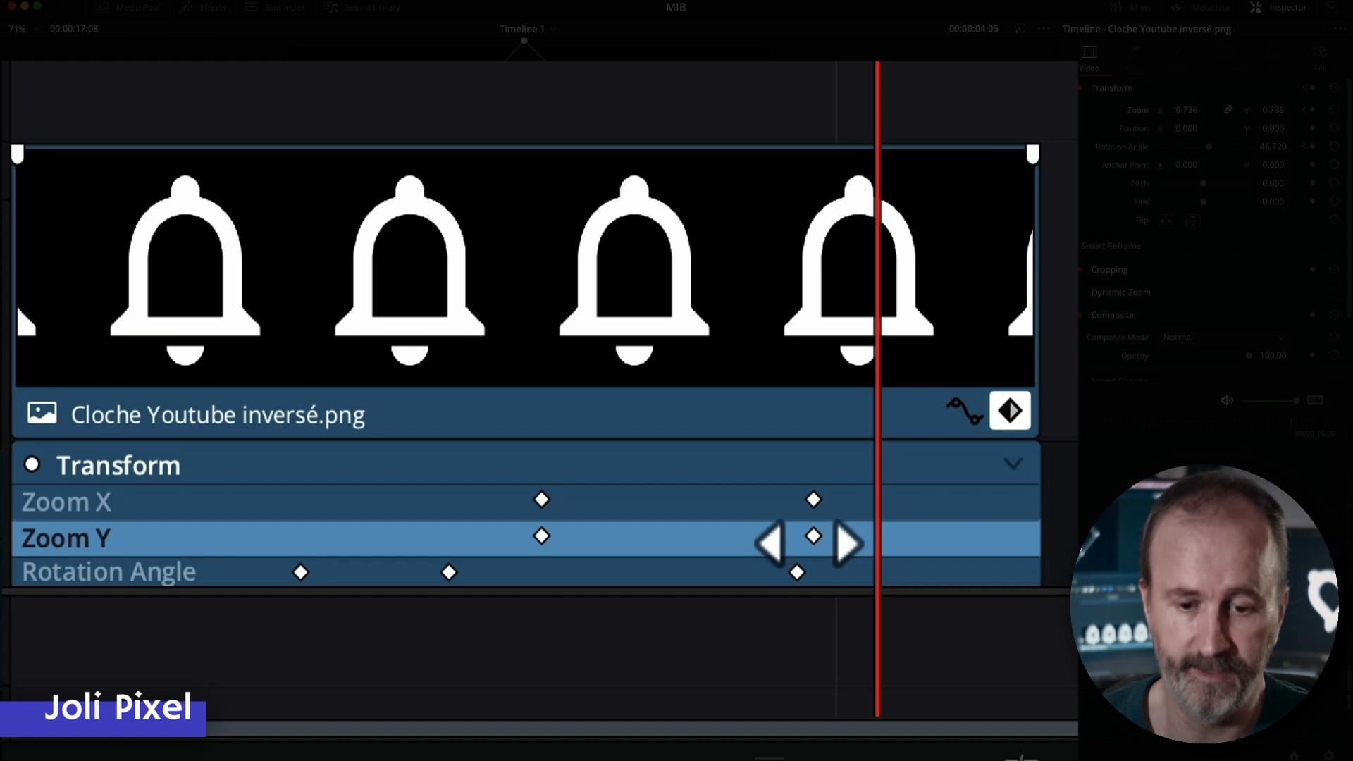
left_click(814, 537)
key("super")
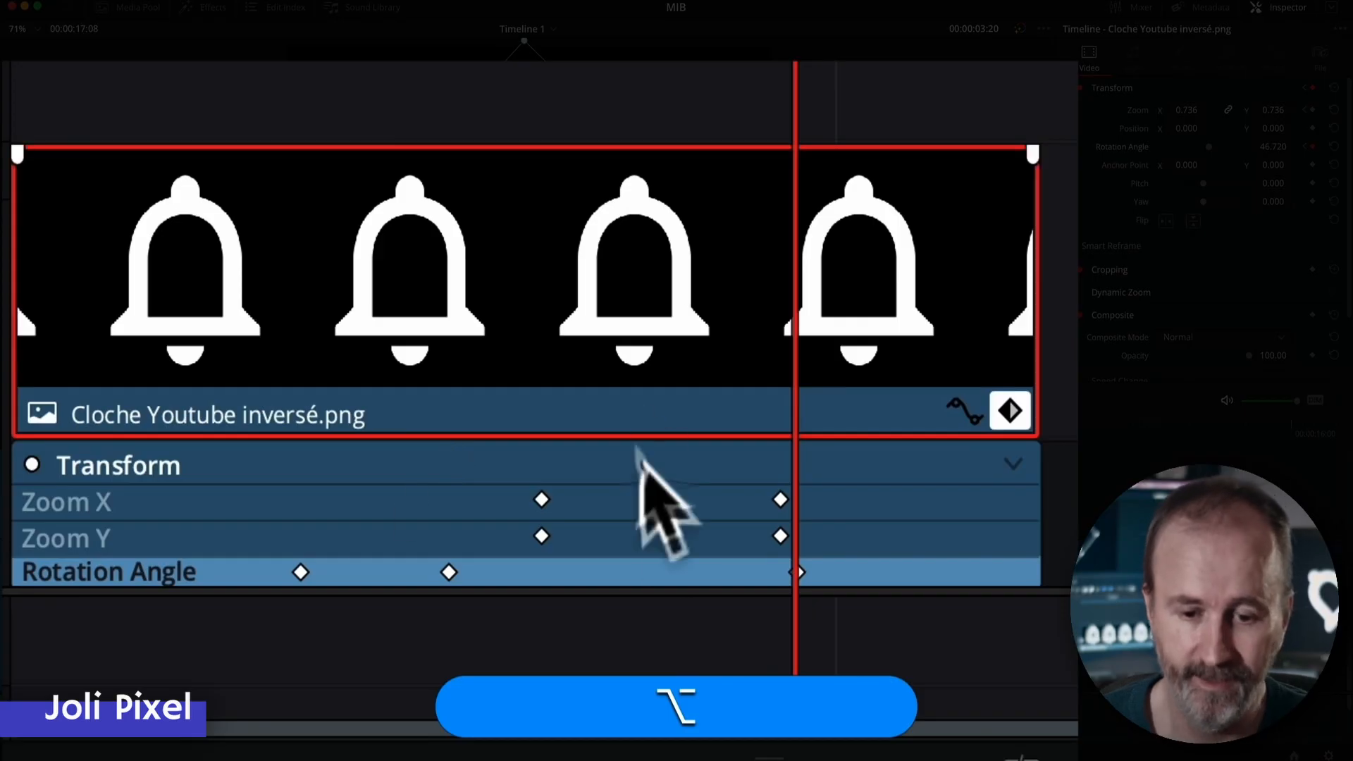
Add a Rotation Angle keyframe between the last two, and Zoom keyframes near the first Rotation Angle keyframe
left_click(639, 570, "alt")
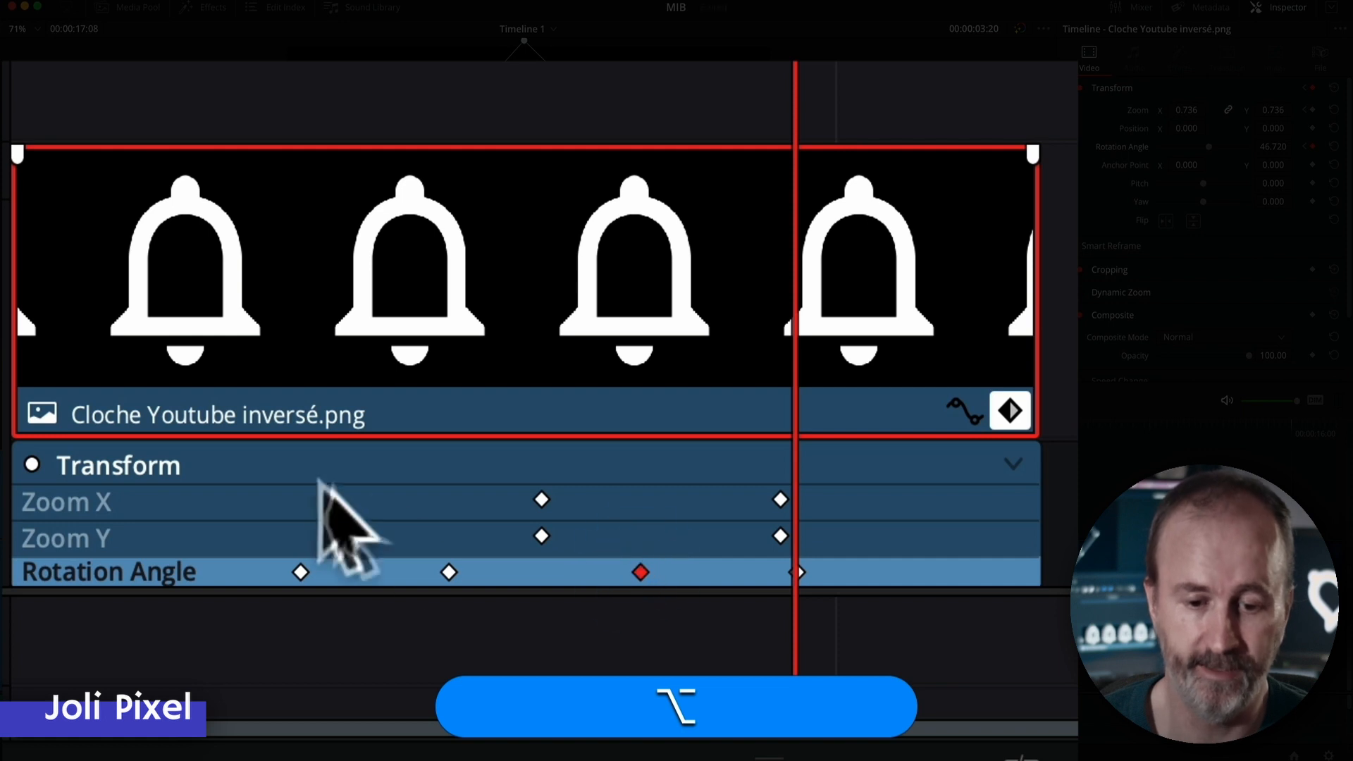
left_click(317, 502, "alt")
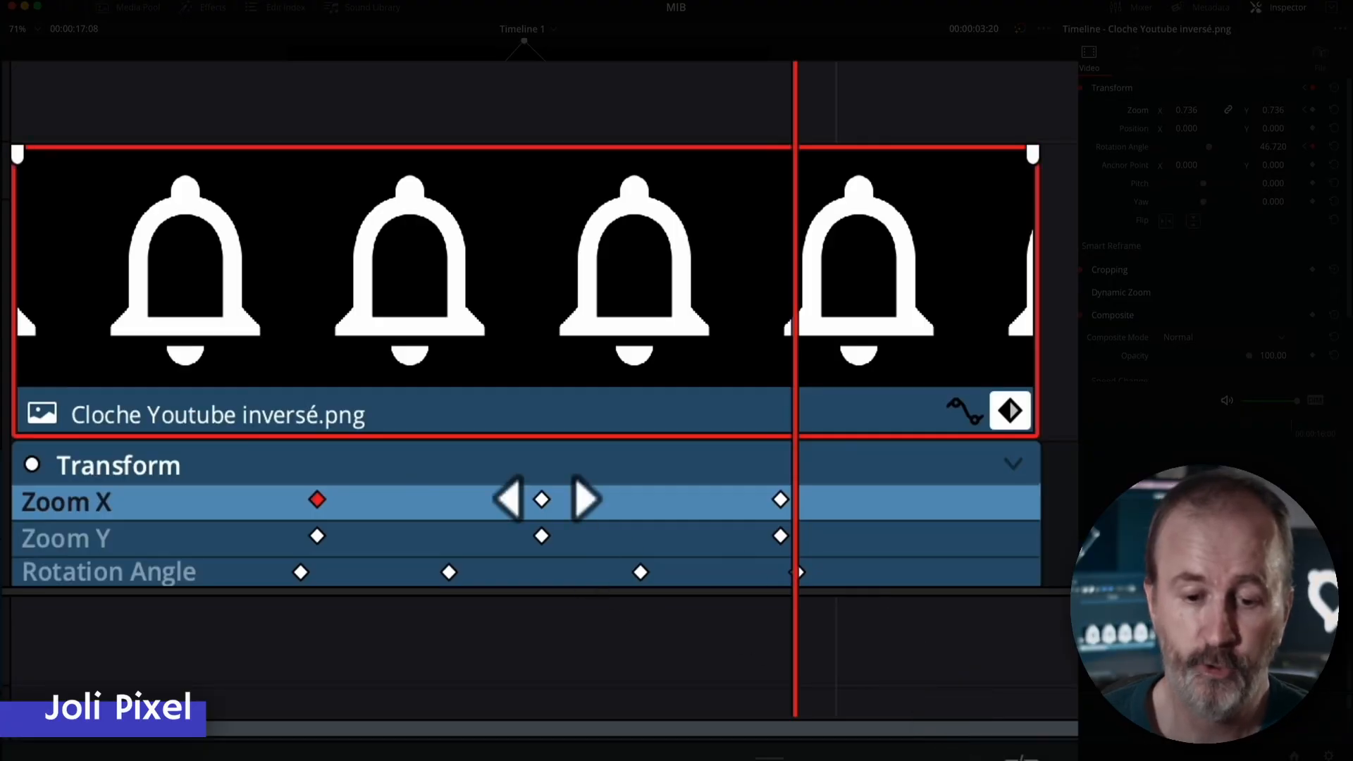
Duplicate the last two Zoom X keyframes and place the copies further along the Zoom X track
left_click(541, 499)
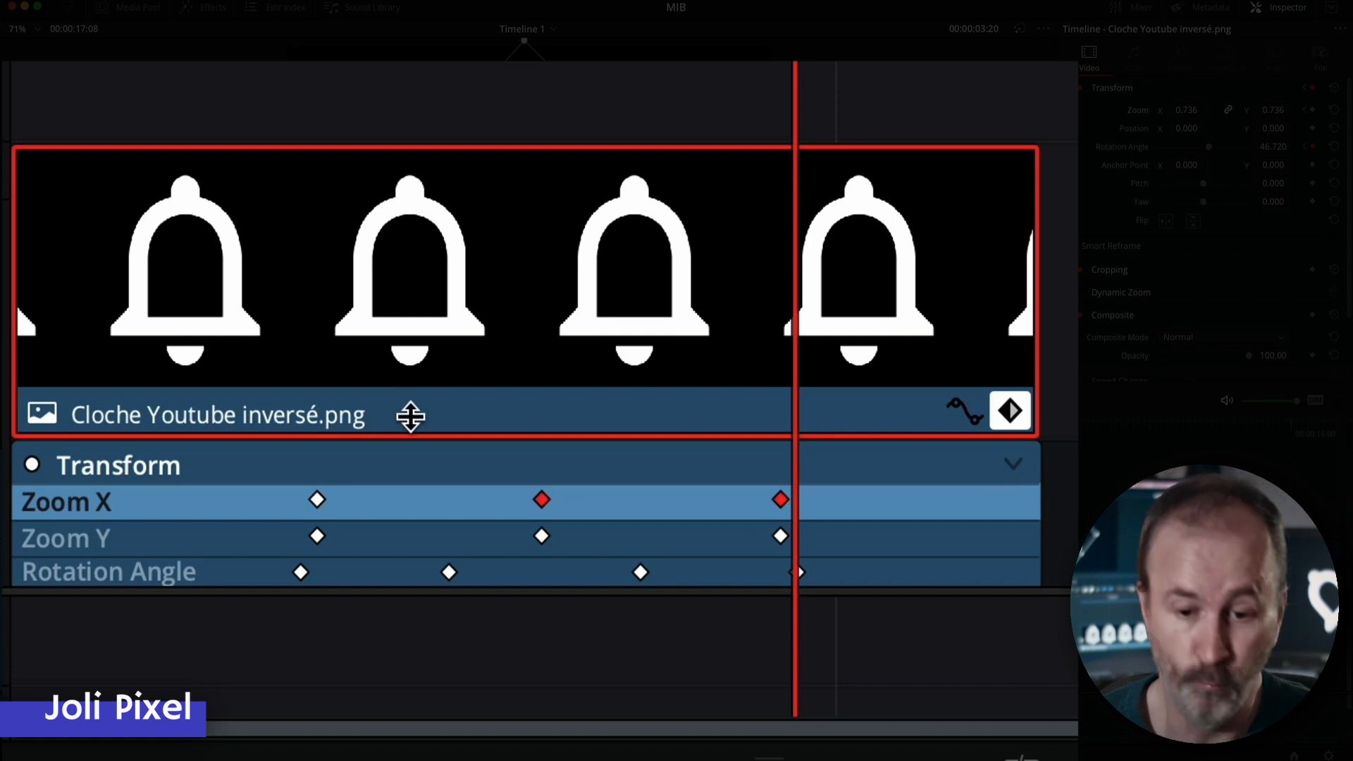
key("super")
left_click(458, 430)
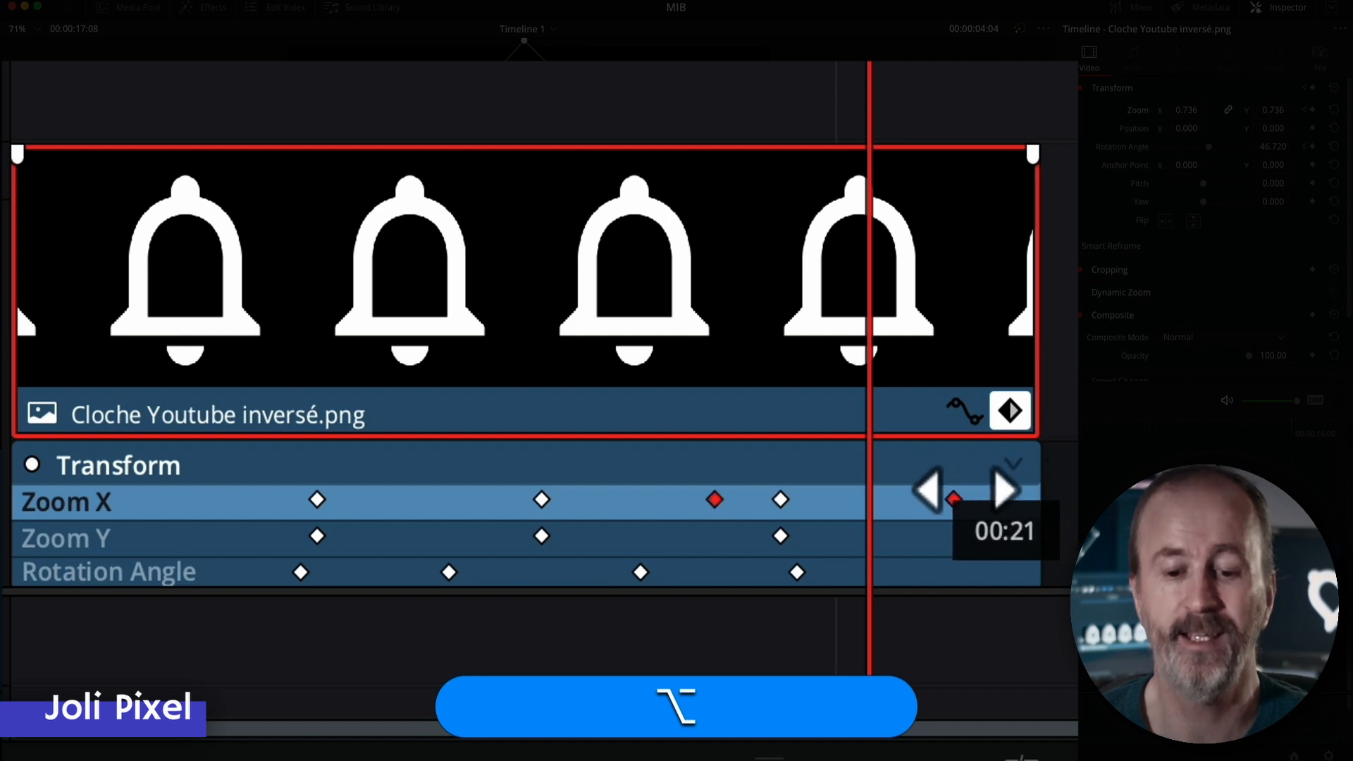
mouse_move(1048, 504)
left_mouse_down()
mouse_move(828, 509)
mouse_move(1036, 511)
left_mouse_up()
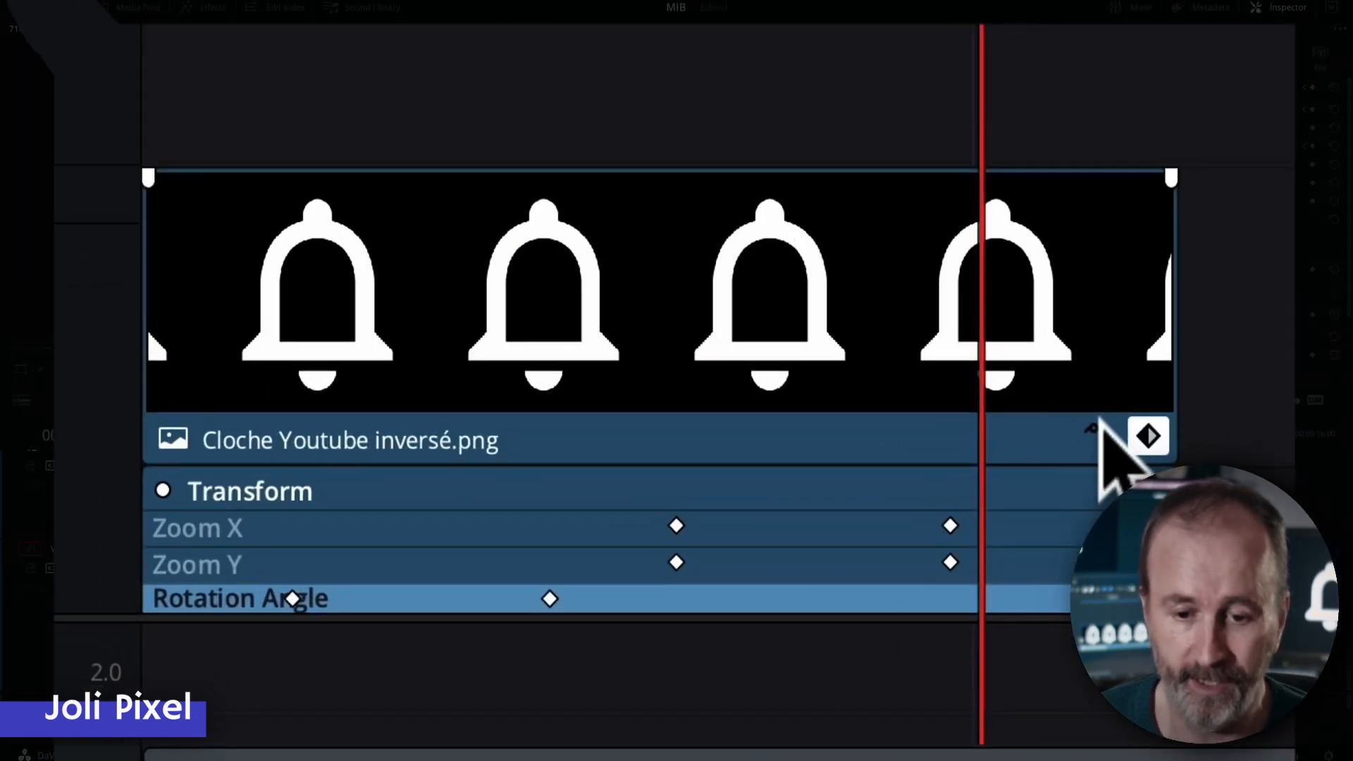
Show the first bell clip's Rotation Angle curve and apply an ease into both of its keyframes
left_click(1096, 427)
scroll(619, 331, "down", 3)
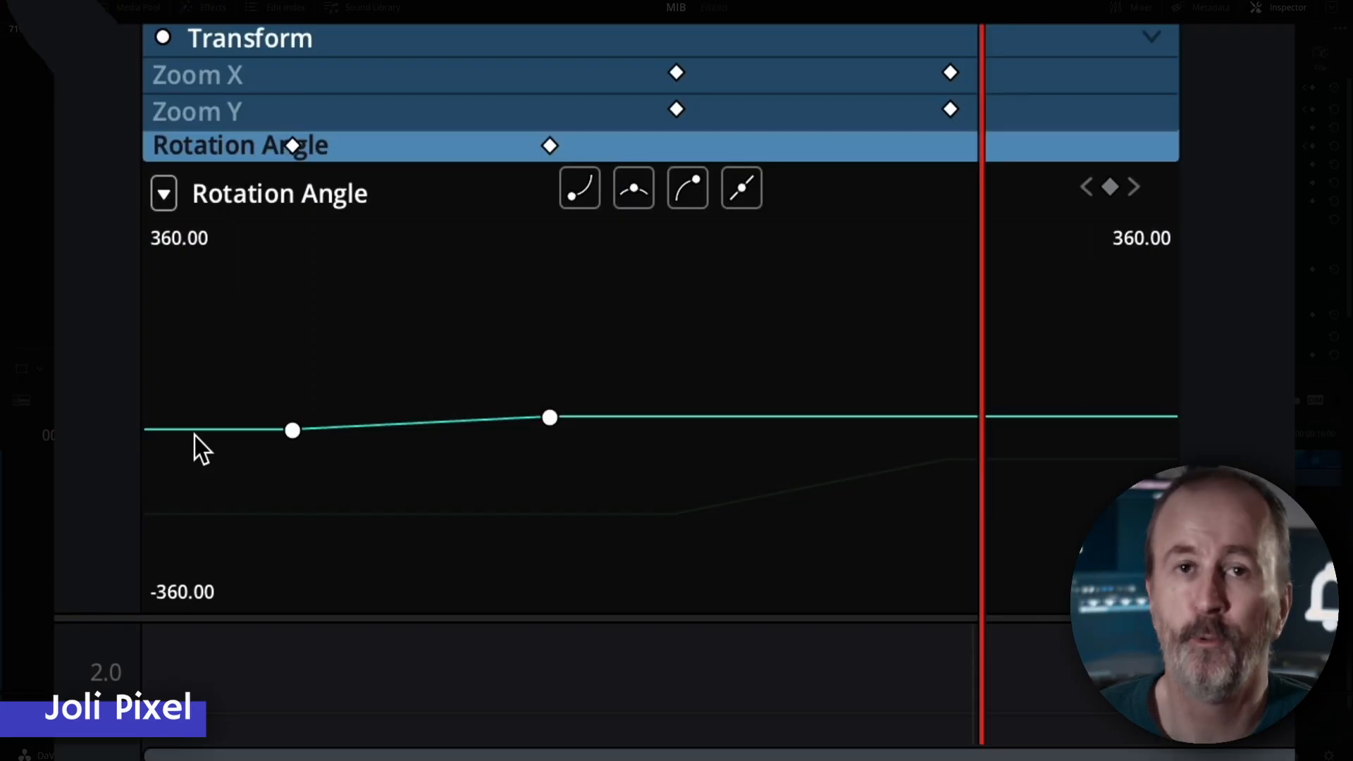
mouse_move(284, 438)
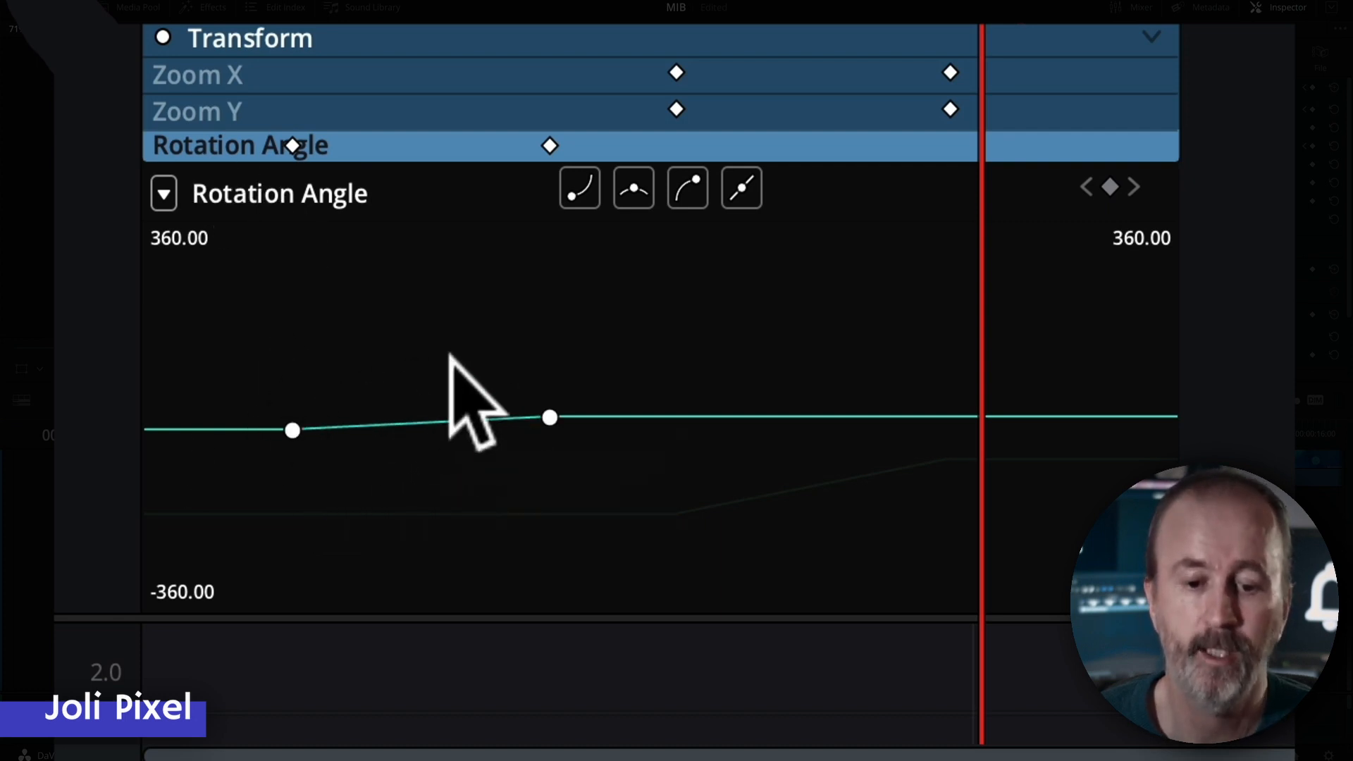
left_click_drag(215, 317, 654, 504)
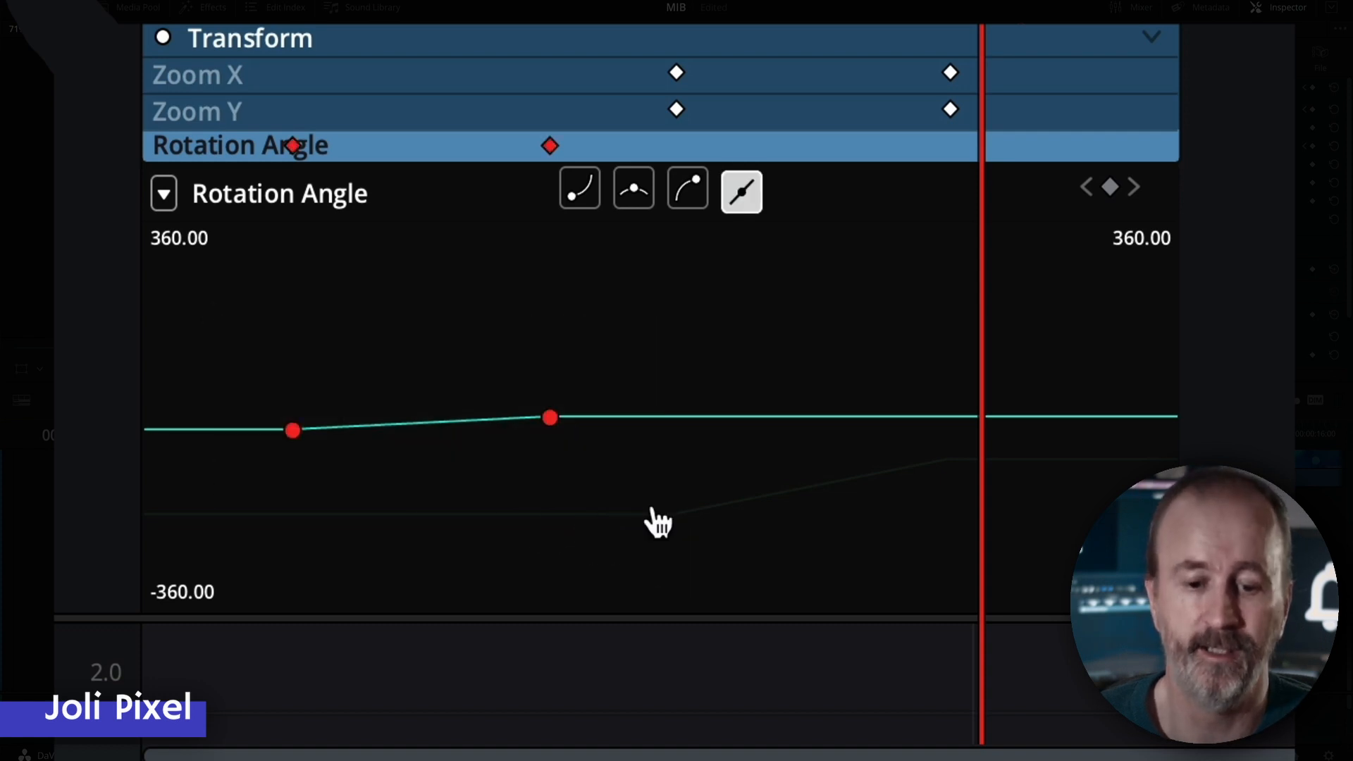
left_click(687, 195)
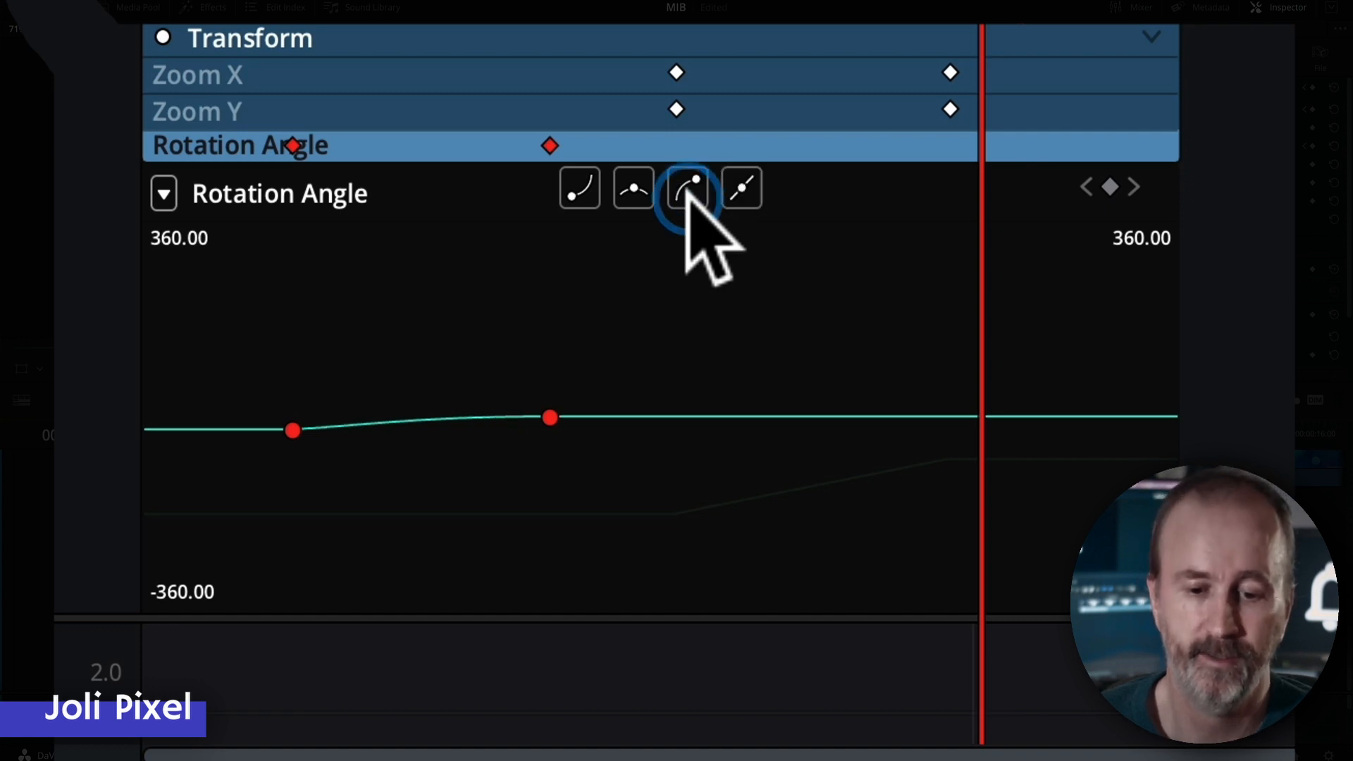
Raise the second Rotation Angle keyframe to about 230° and lengthen its curve handle for a more gradual arrival
left_click_drag(550, 418, 550, 311)
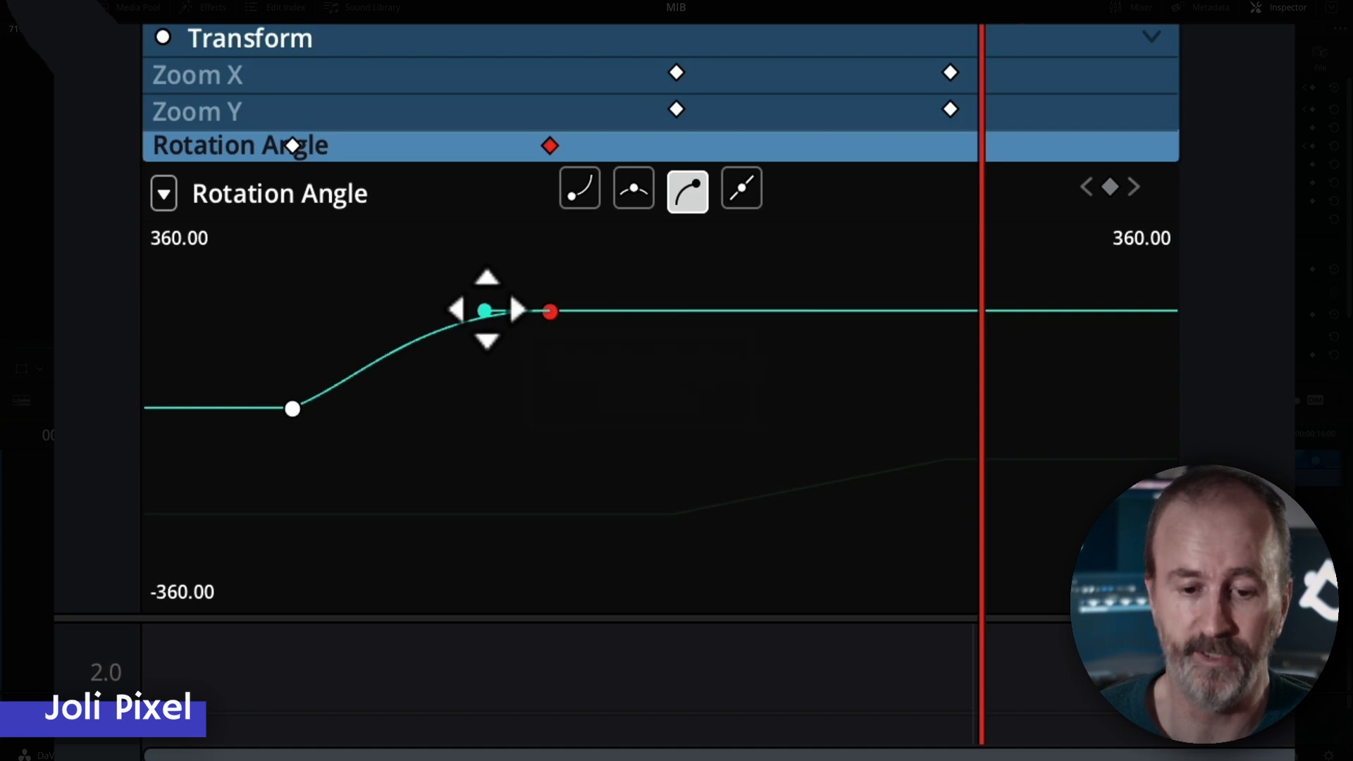
left_click_drag(487, 310, 432, 311)
left_click_drag(427, 265, 450, 317)
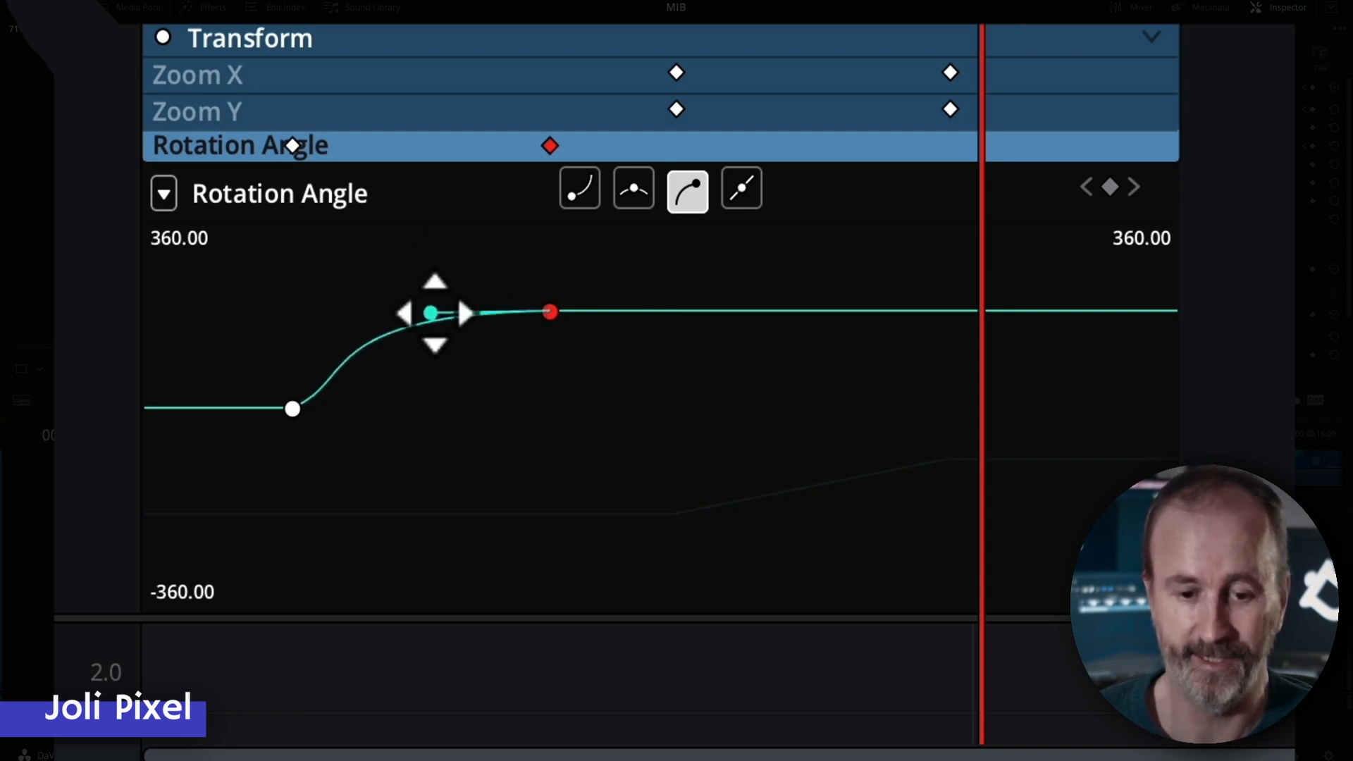
Ease the curve out of the first Rotation Angle keyframe and shorten and lower the second keyframe's handle slightly
left_click(294, 408)
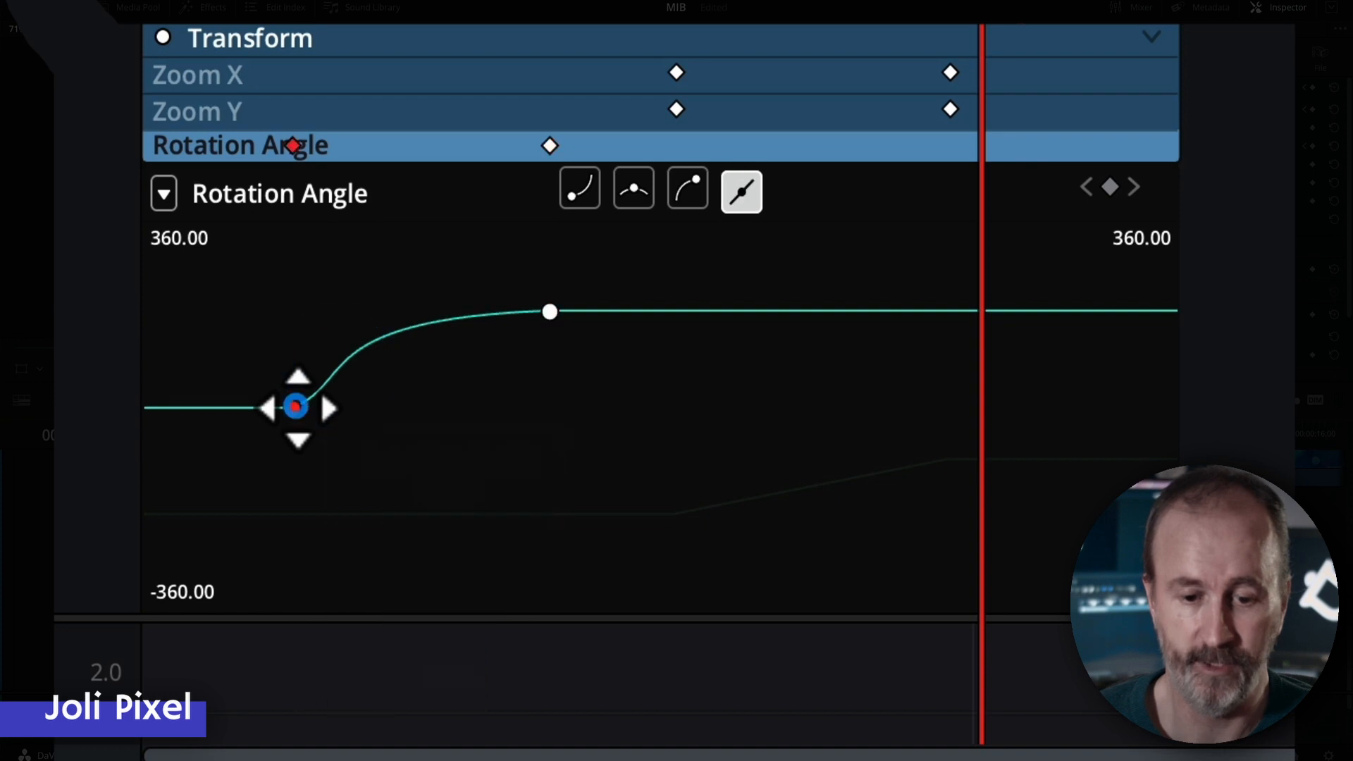
left_click(579, 190)
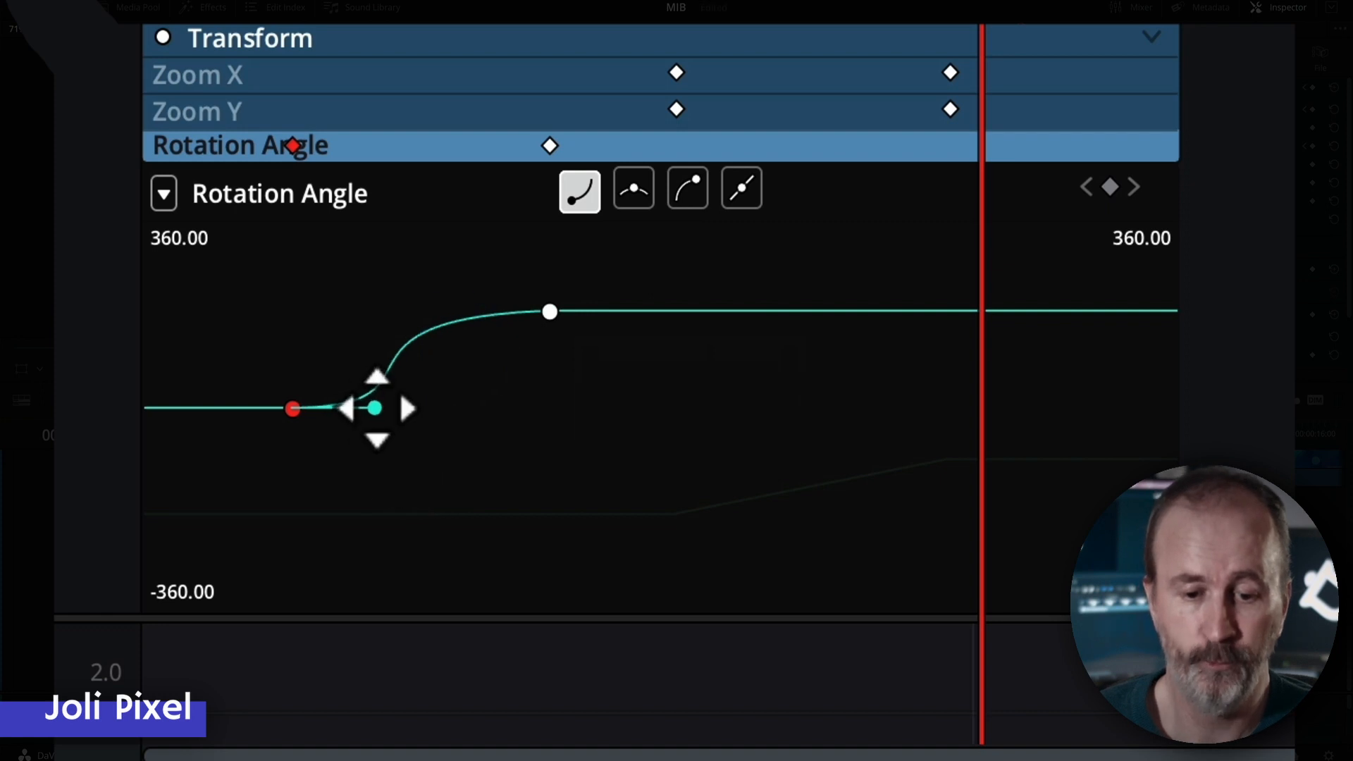
left_click(550, 312)
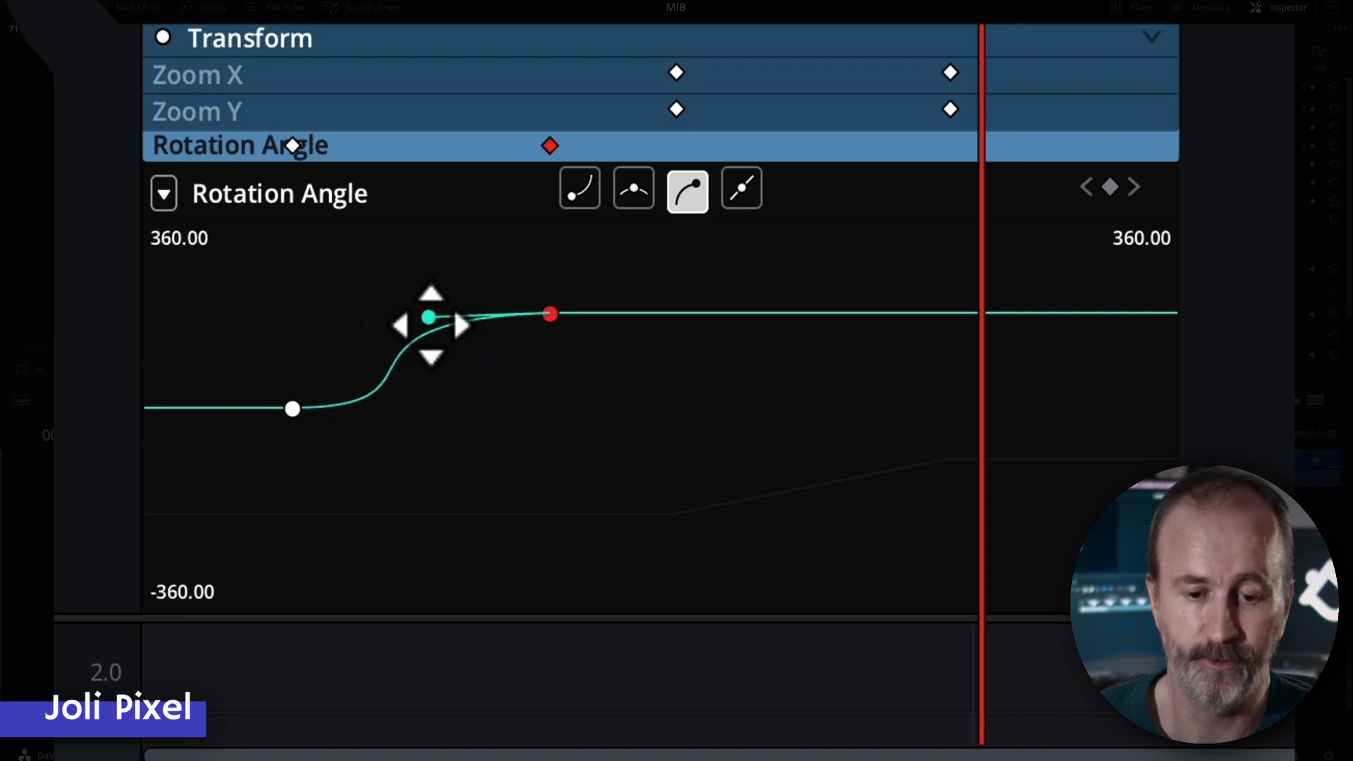
left_click_drag(429, 317, 445, 330)
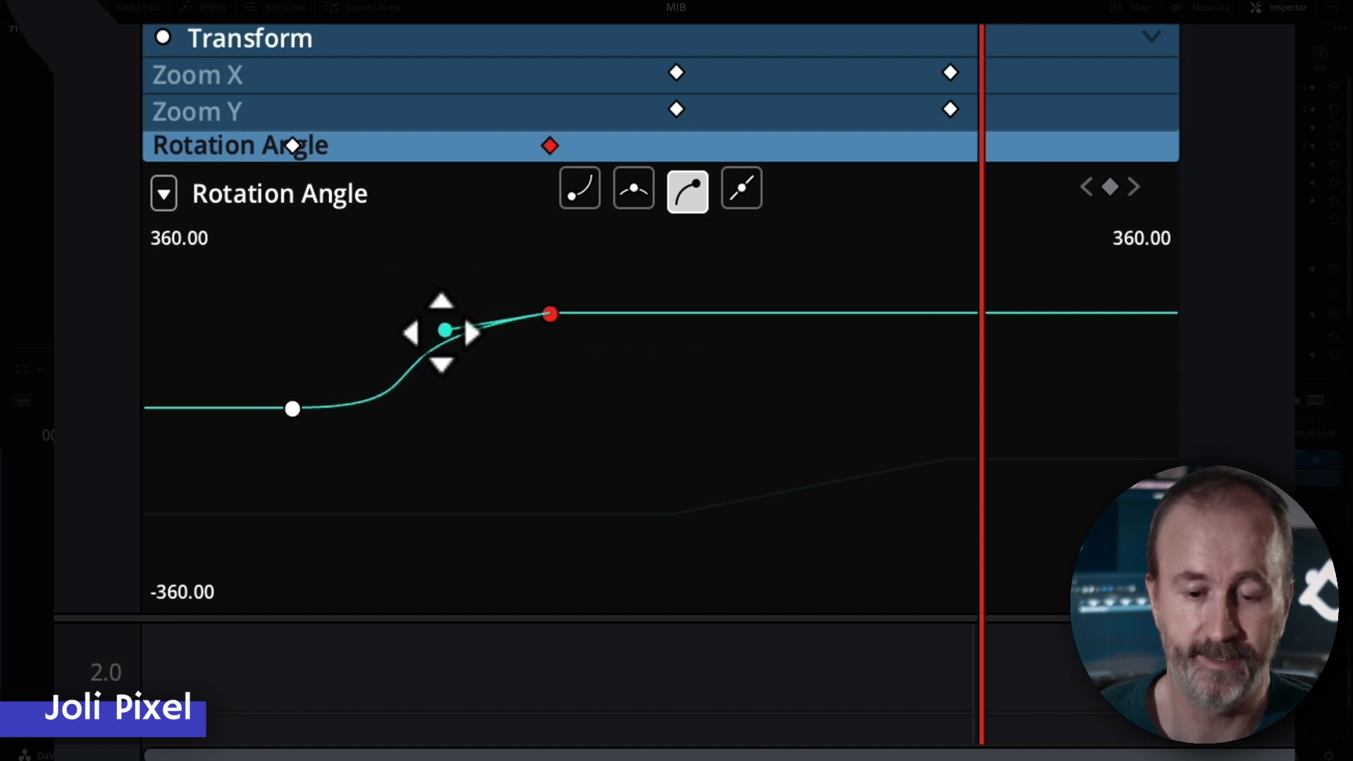
Play the bell clip from before the first Rotation Angle keyframe to check the eased rotation
left_click(205, 434)
left_click(198, 433)
key("space")
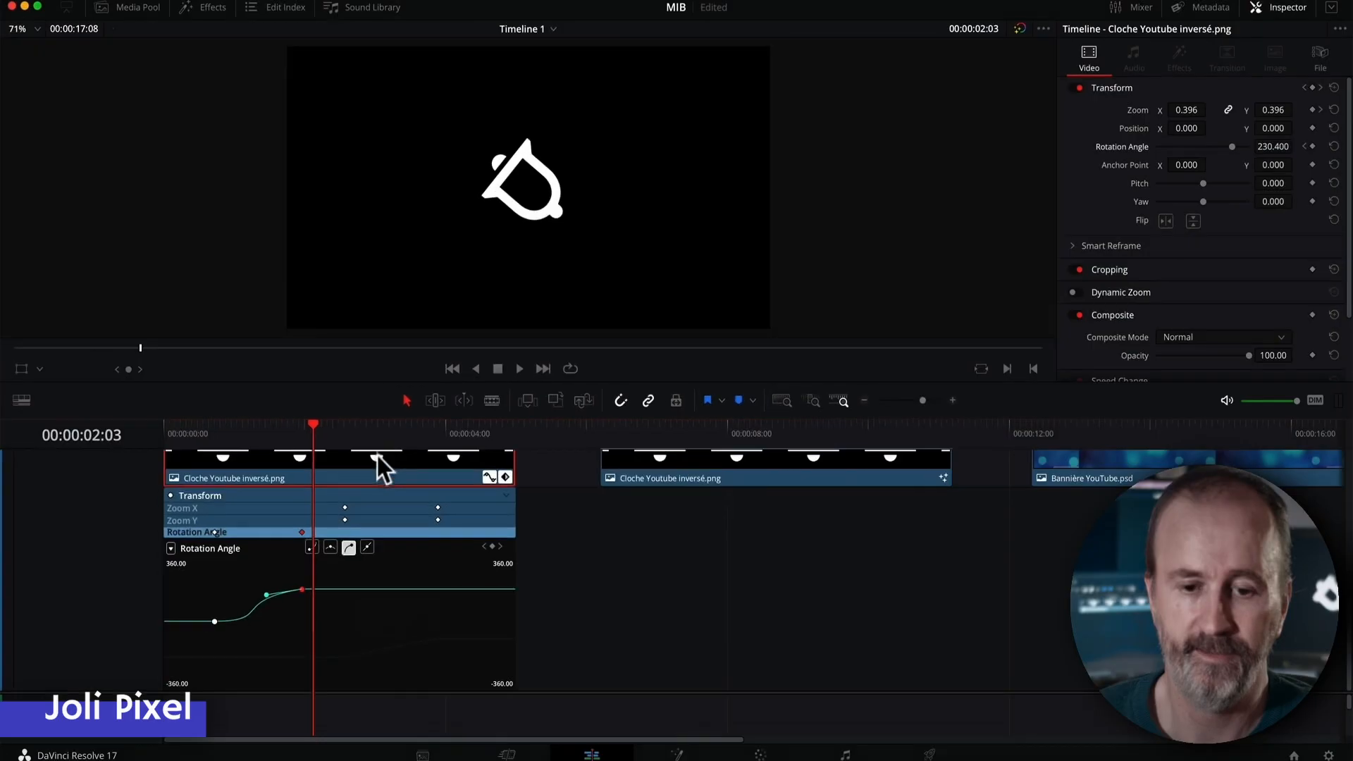
Add a third Rotation Angle keyframe on the curve after the second and lower it below the first keyframe's value
left_click(371, 435)
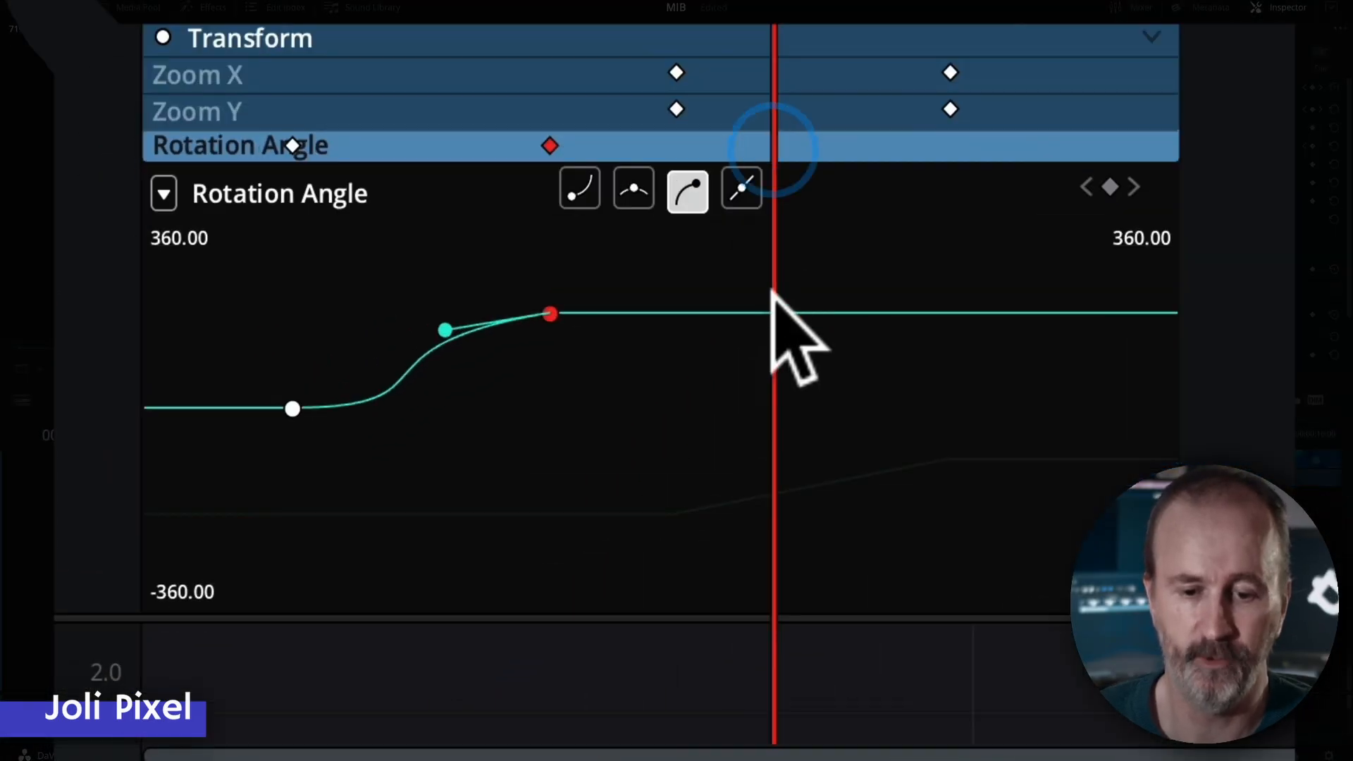
key("alt")
left_click(765, 355, "alt")
left_click_drag(773, 312, 749, 435)
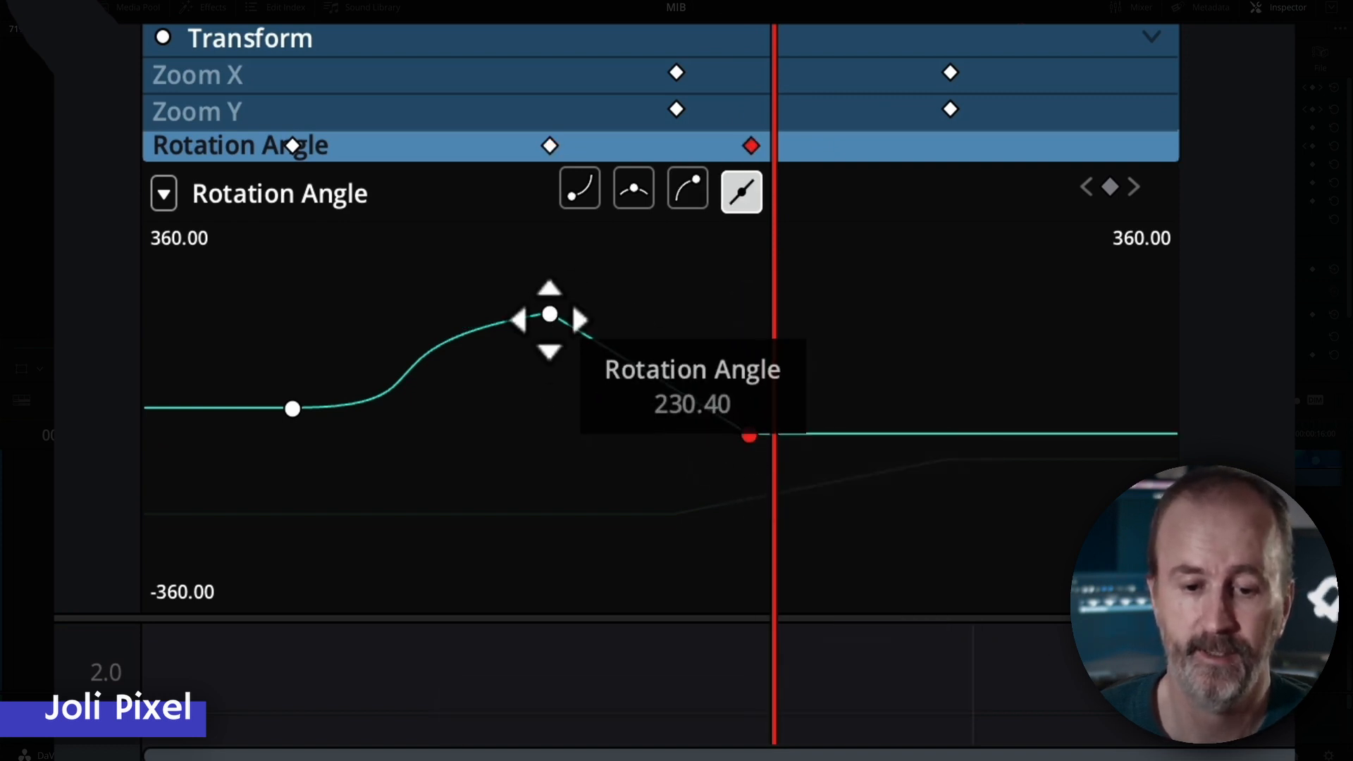
Smooth both sides of the middle Rotation Angle keyframe and ease the curve into the last one
left_click(549, 314)
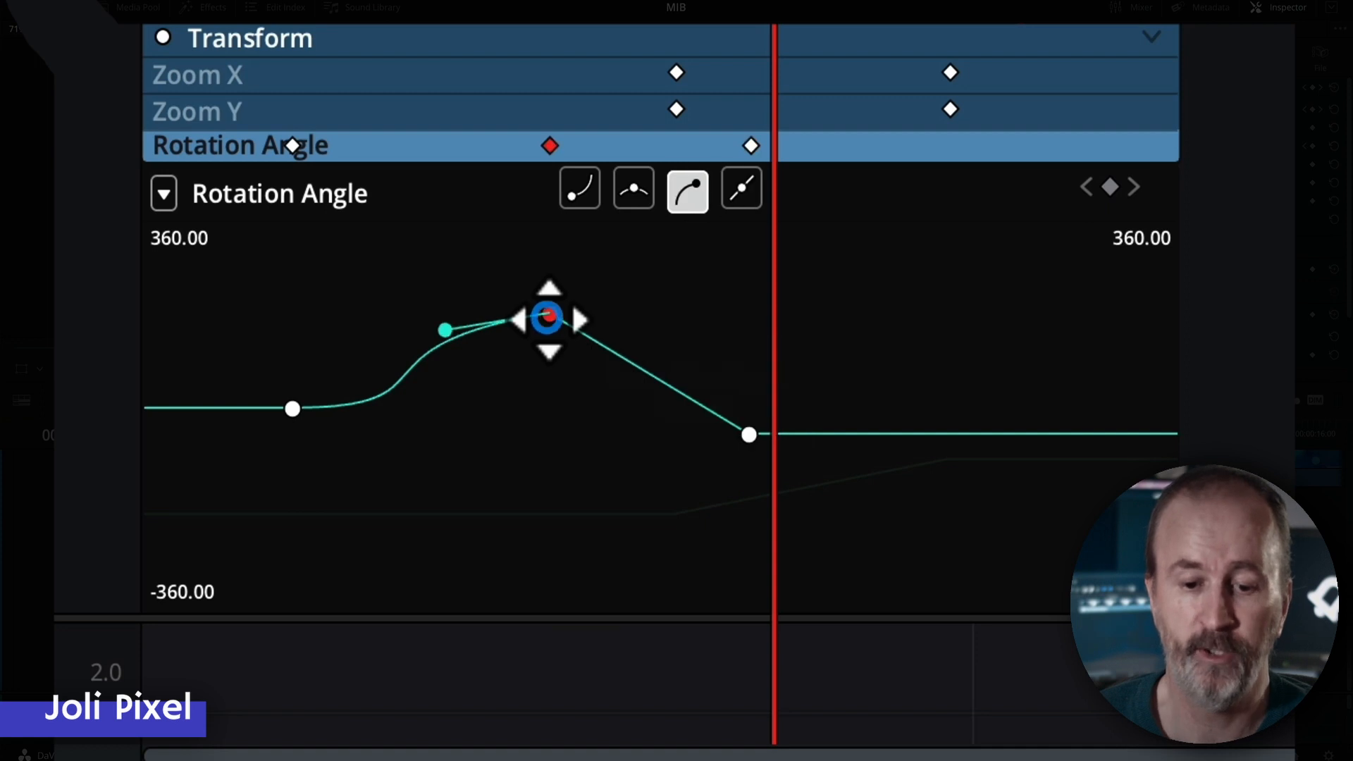
left_click(632, 189)
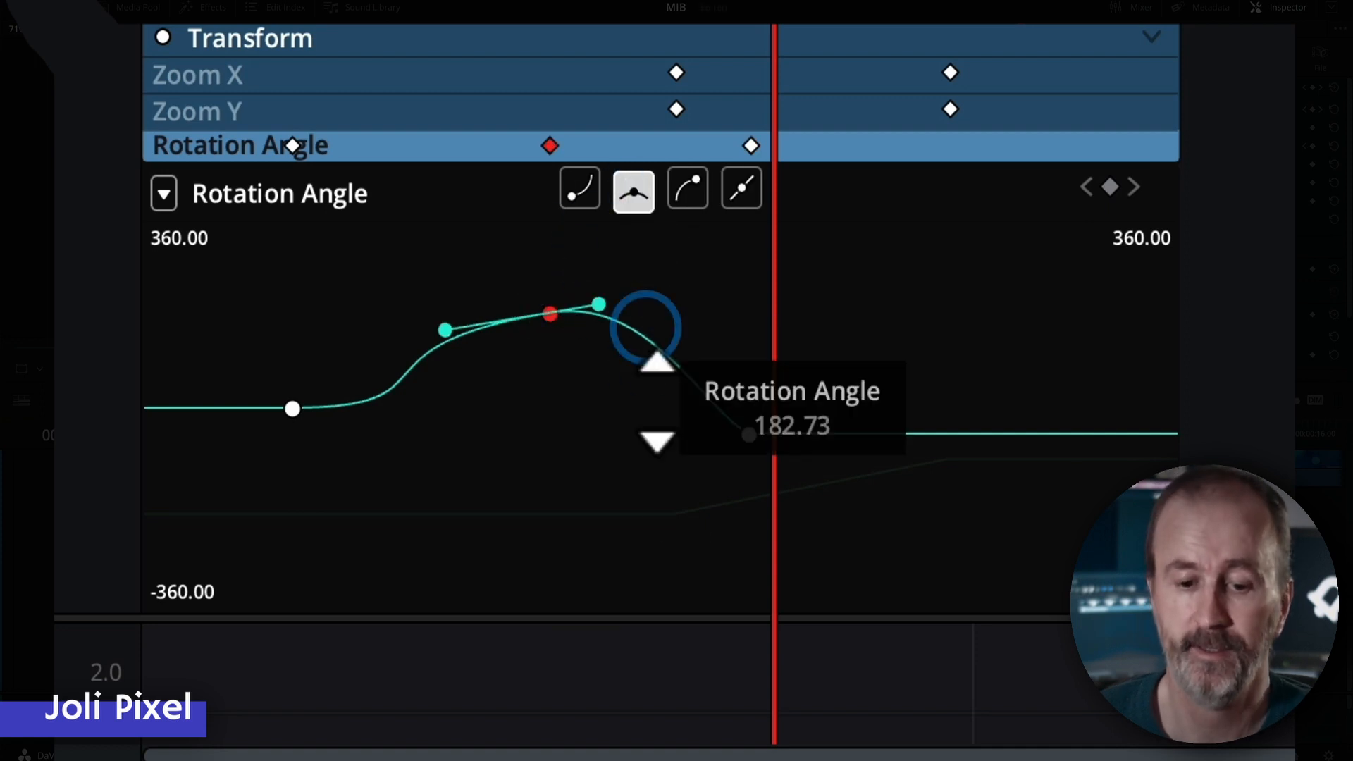
left_click(749, 435)
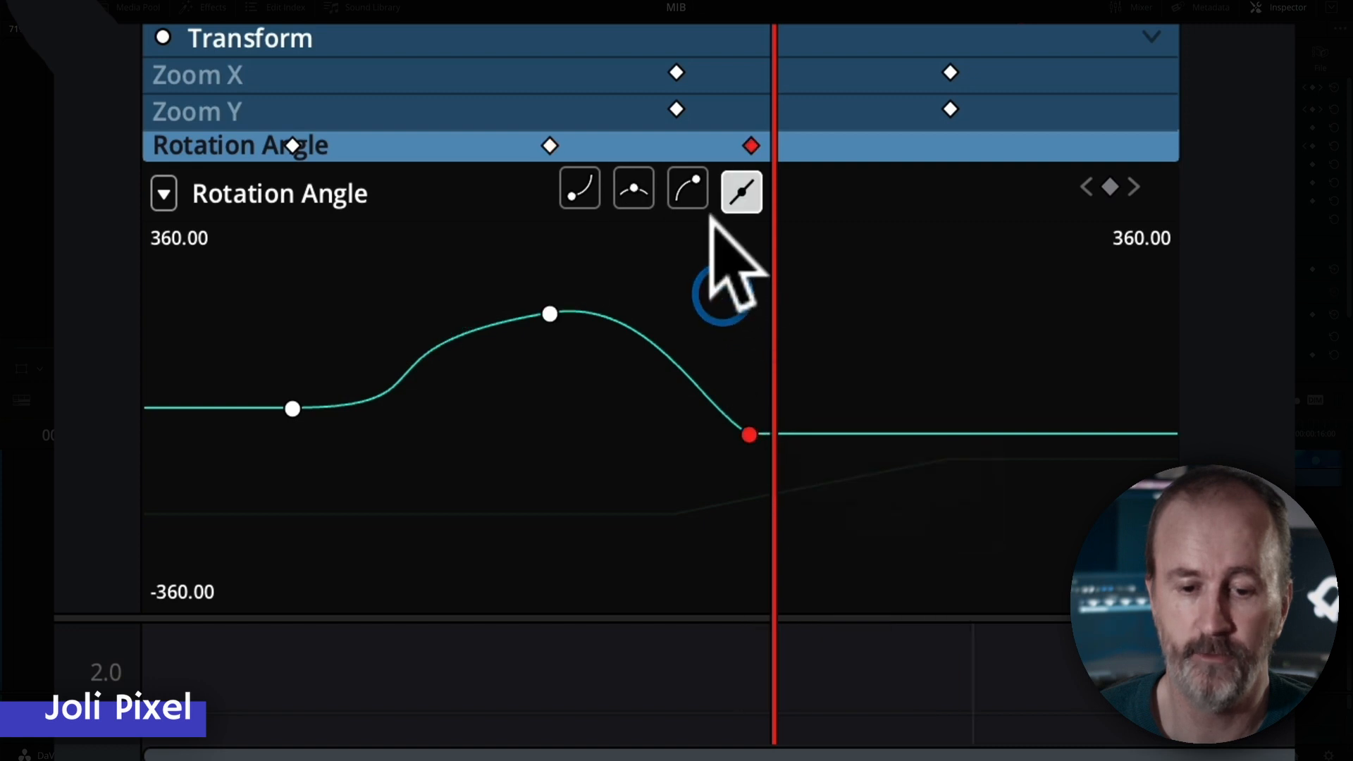
left_click(689, 189)
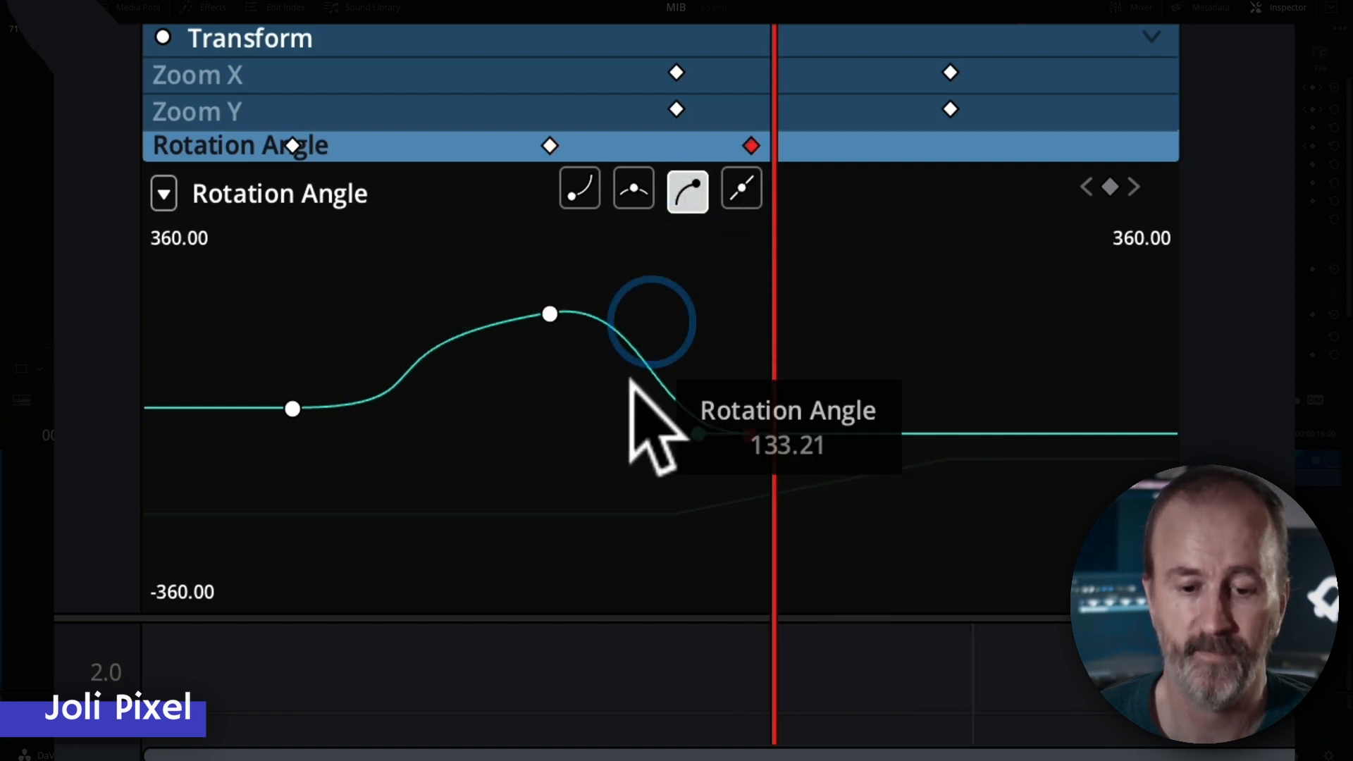
Select the middle Rotation Angle keyframe and play the bell clip from before the first one to check the rotation
left_click(550, 313)
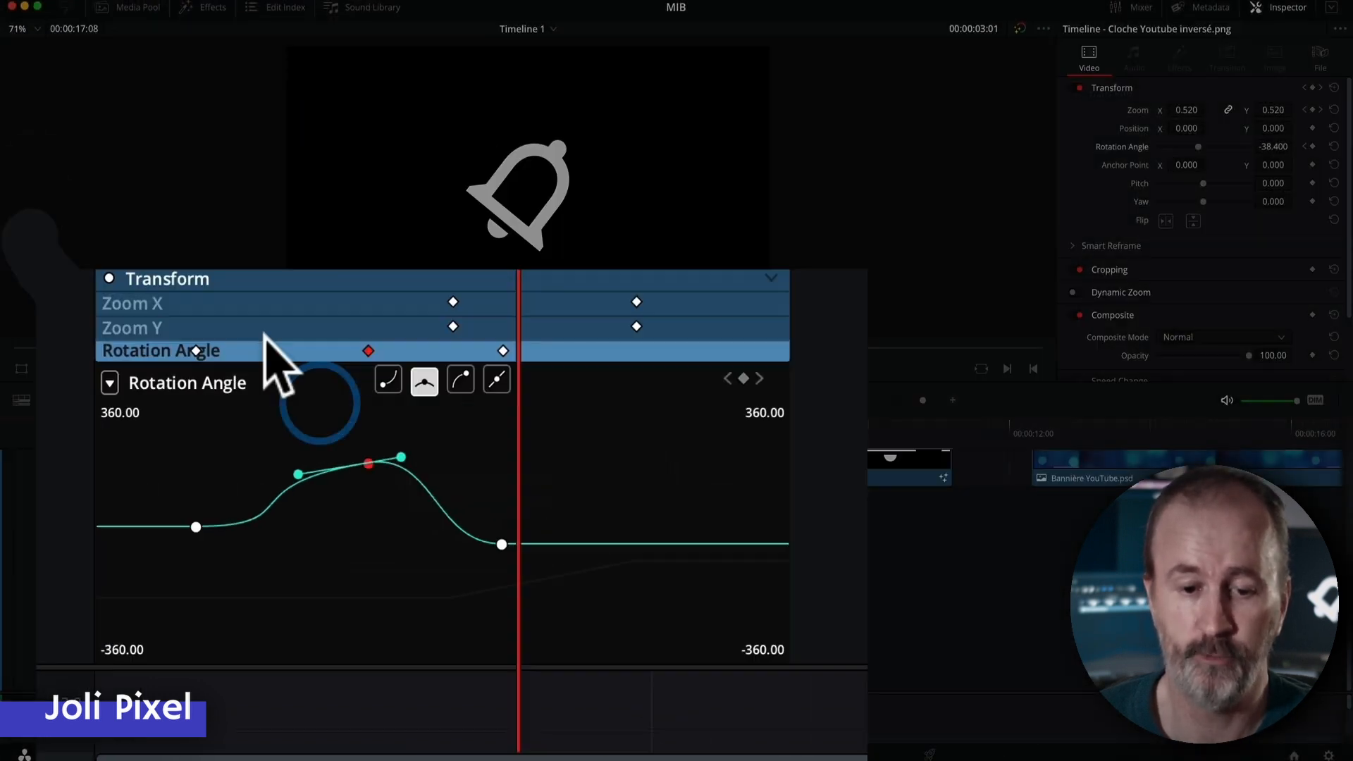
left_click(205, 434)
key("space")
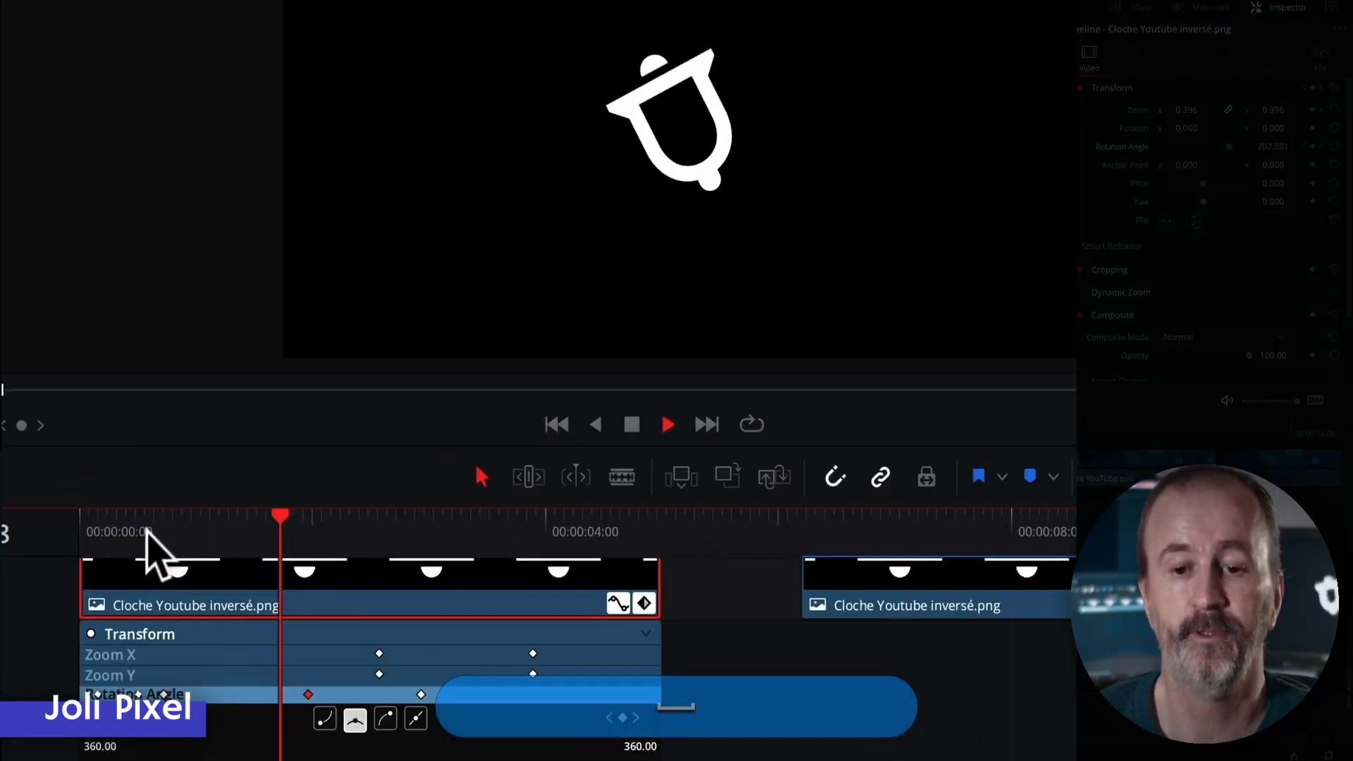
key("space")
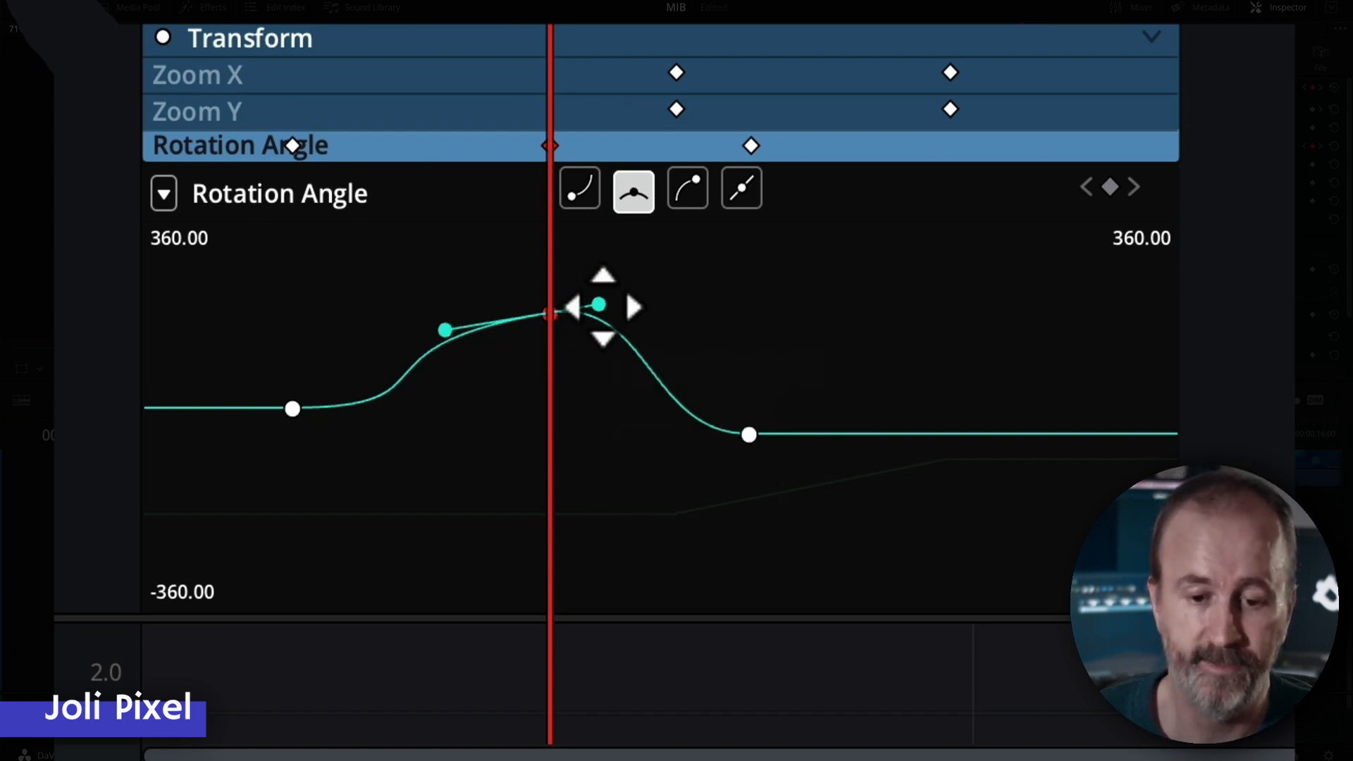
Reshape the middle Rotation Angle keyframe's handles independently, short and steep before it, long and nearly flat after it, and play the result
mouse_move(602, 307)
left_mouse_down()
mouse_move(604, 332)
mouse_move(644, 296)
mouse_move(639, 271)
mouse_move(586, 315)
mouse_move(599, 281)
mouse_move(599, 323)
left_mouse_up()
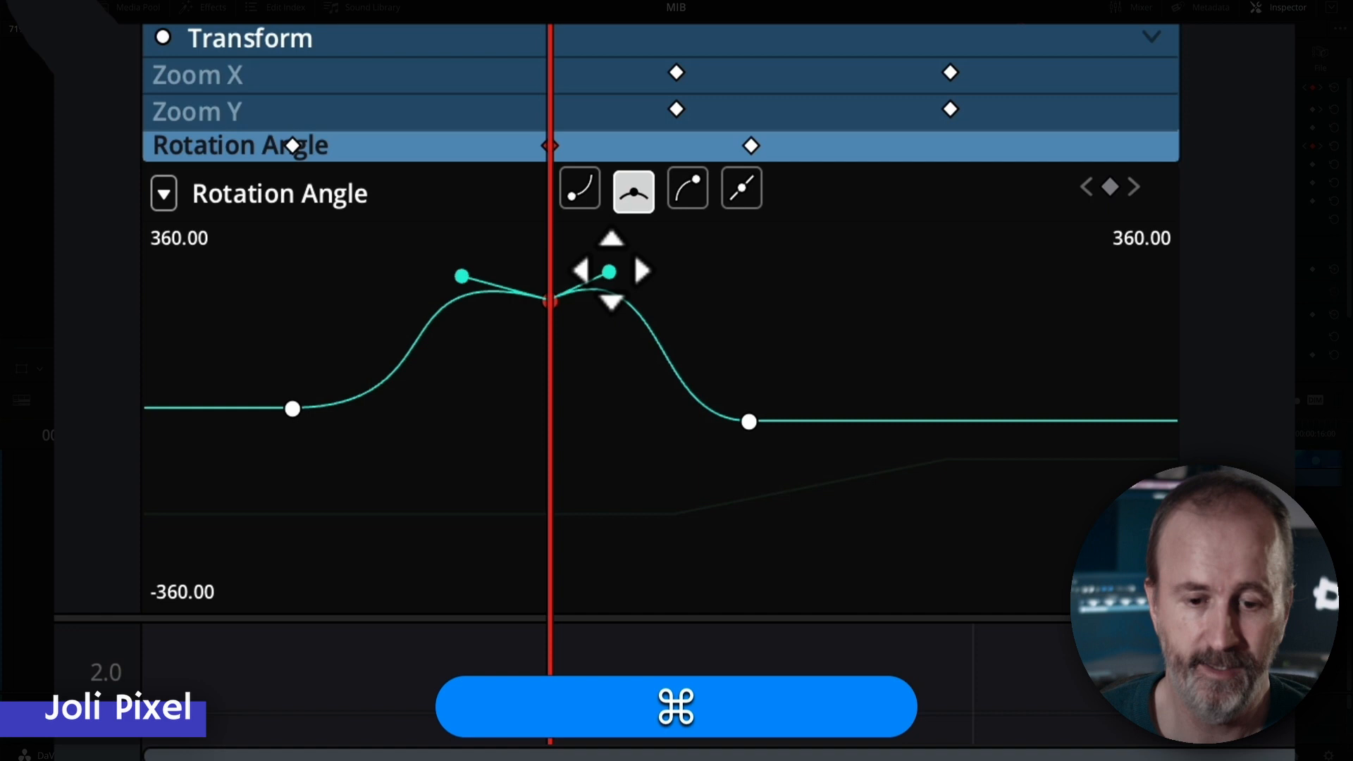
left_click_drag(702, 296, 671, 393)
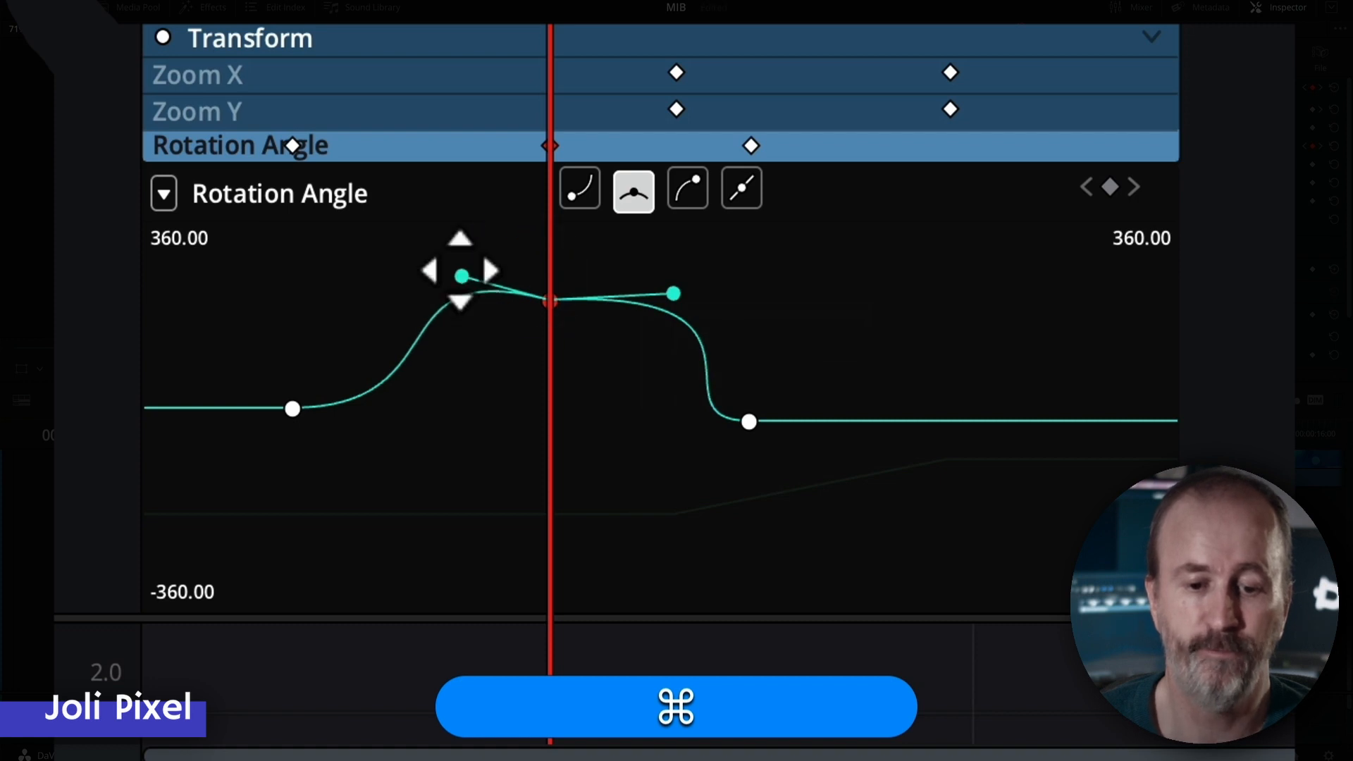
left_click_drag(460, 271, 522, 351)
left_click(550, 330)
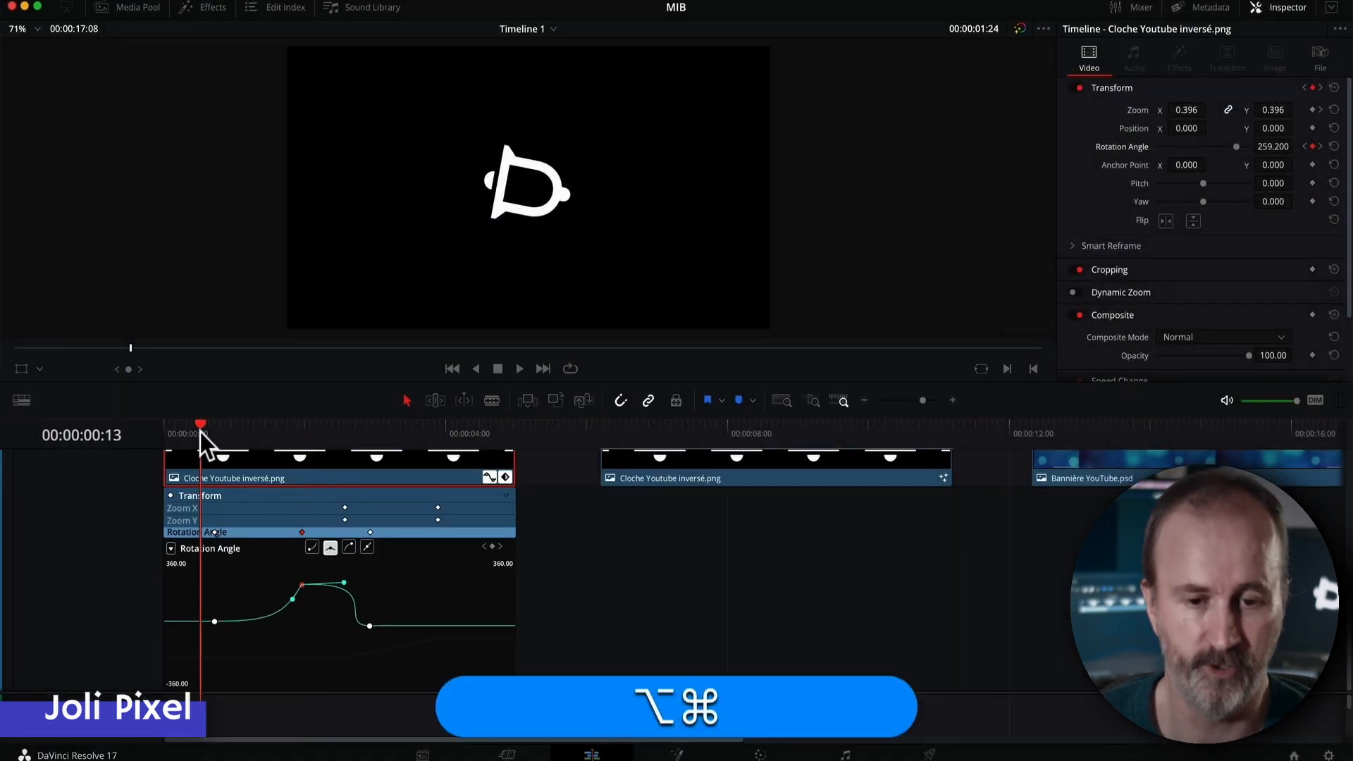
left_click(200, 433)
key("space")
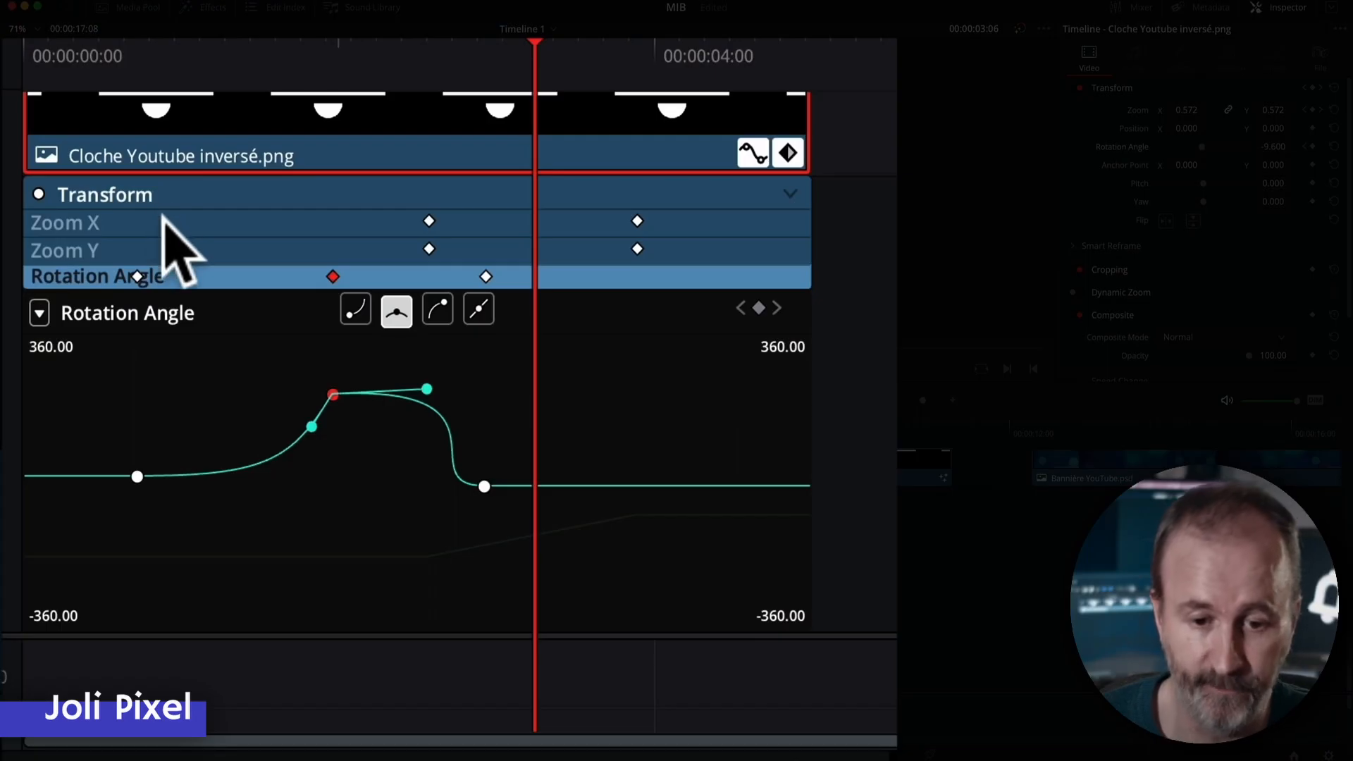
Ease the Zoom X curve out of its first keyframe and into its last one, and play the clip from the first zoom keyframe
left_click(164, 220)
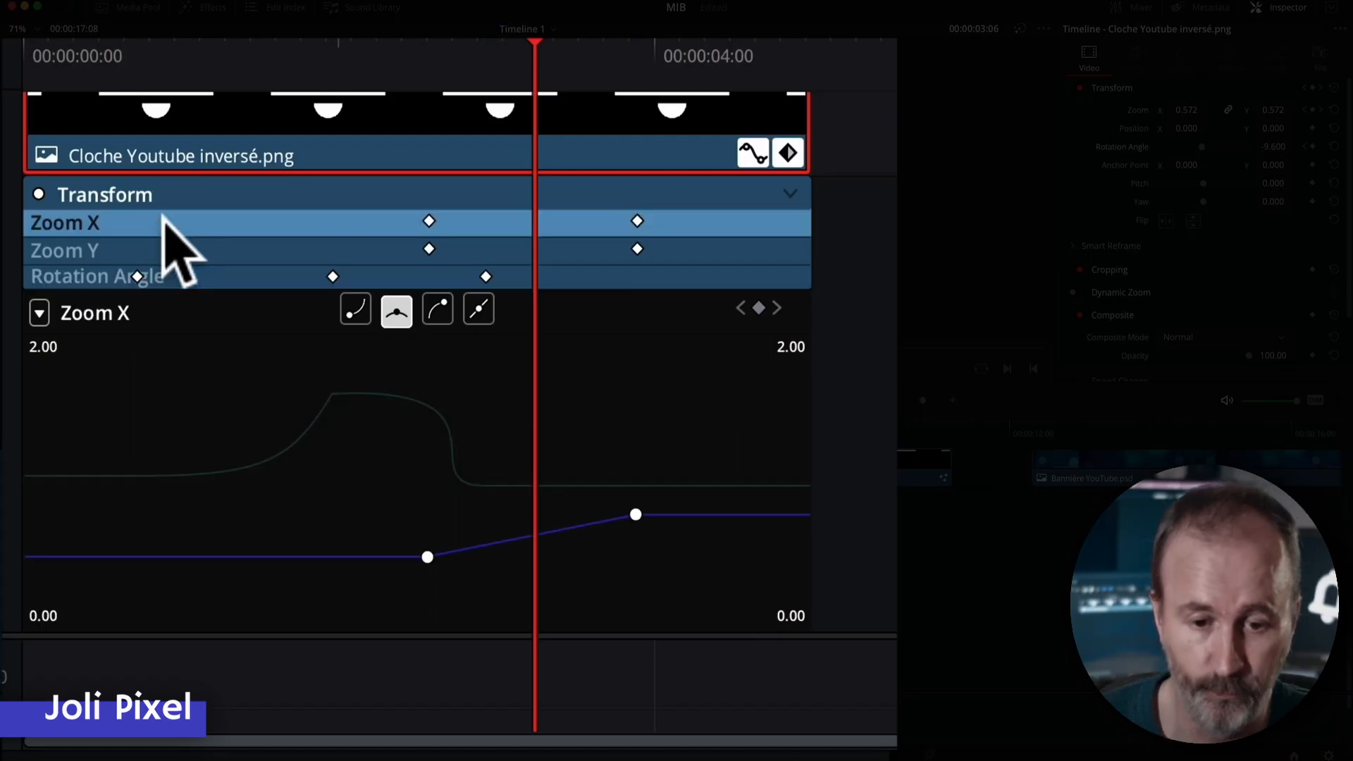
left_click(638, 517)
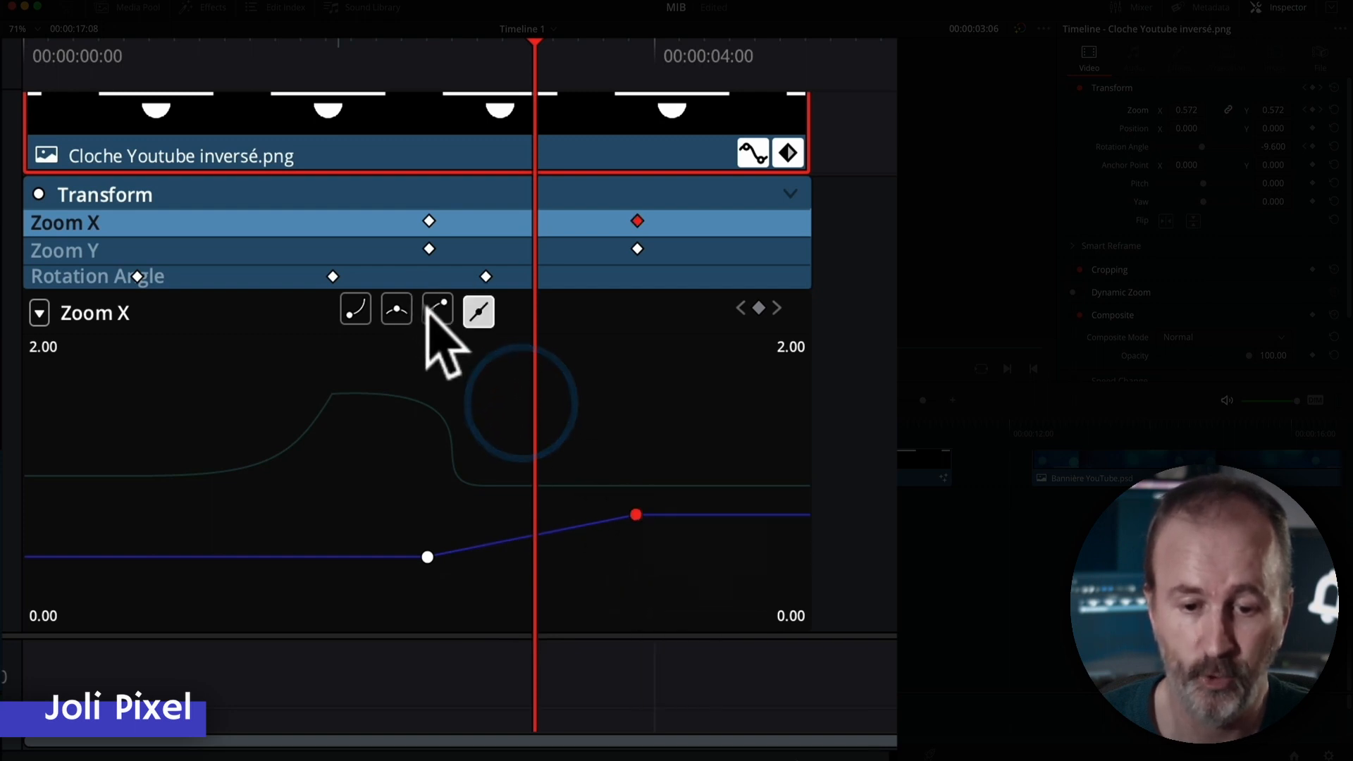
left_click(398, 310)
left_click(428, 557)
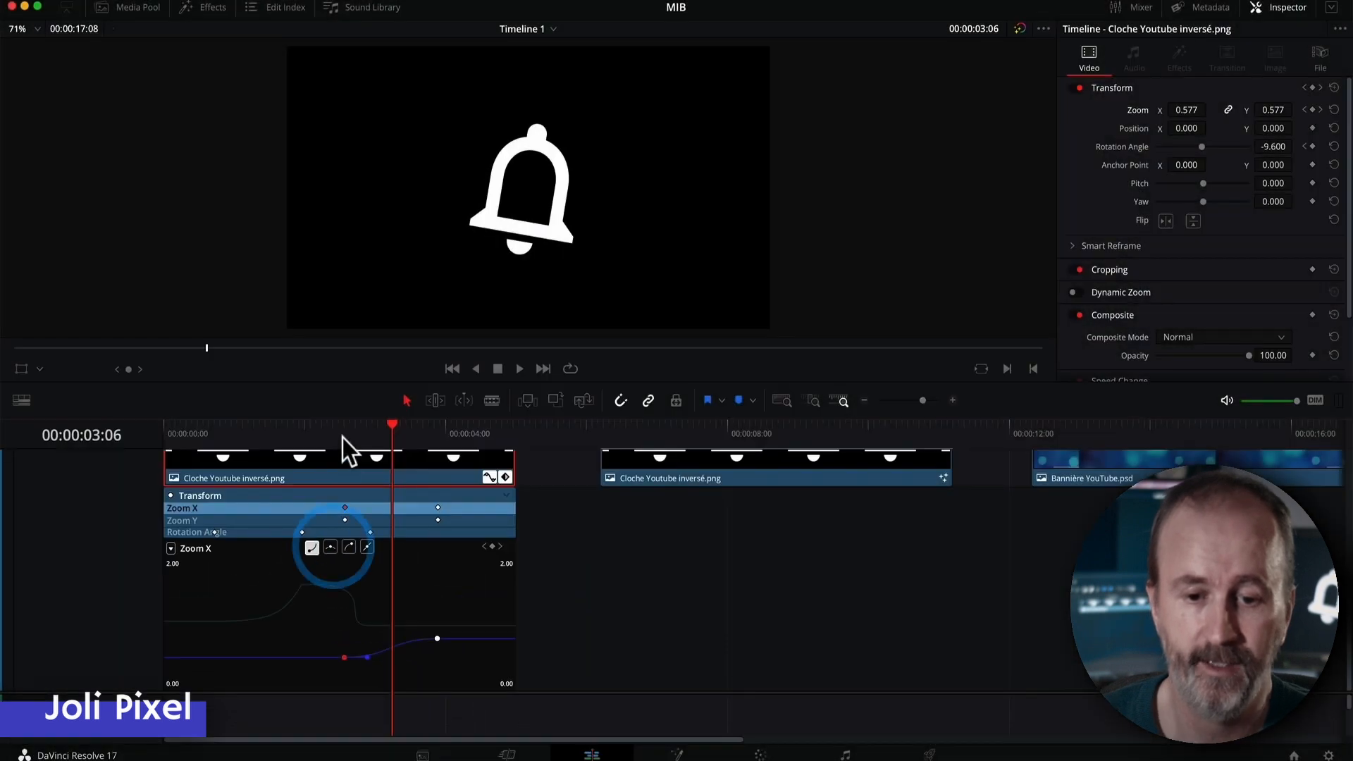
left_click(431, 53)
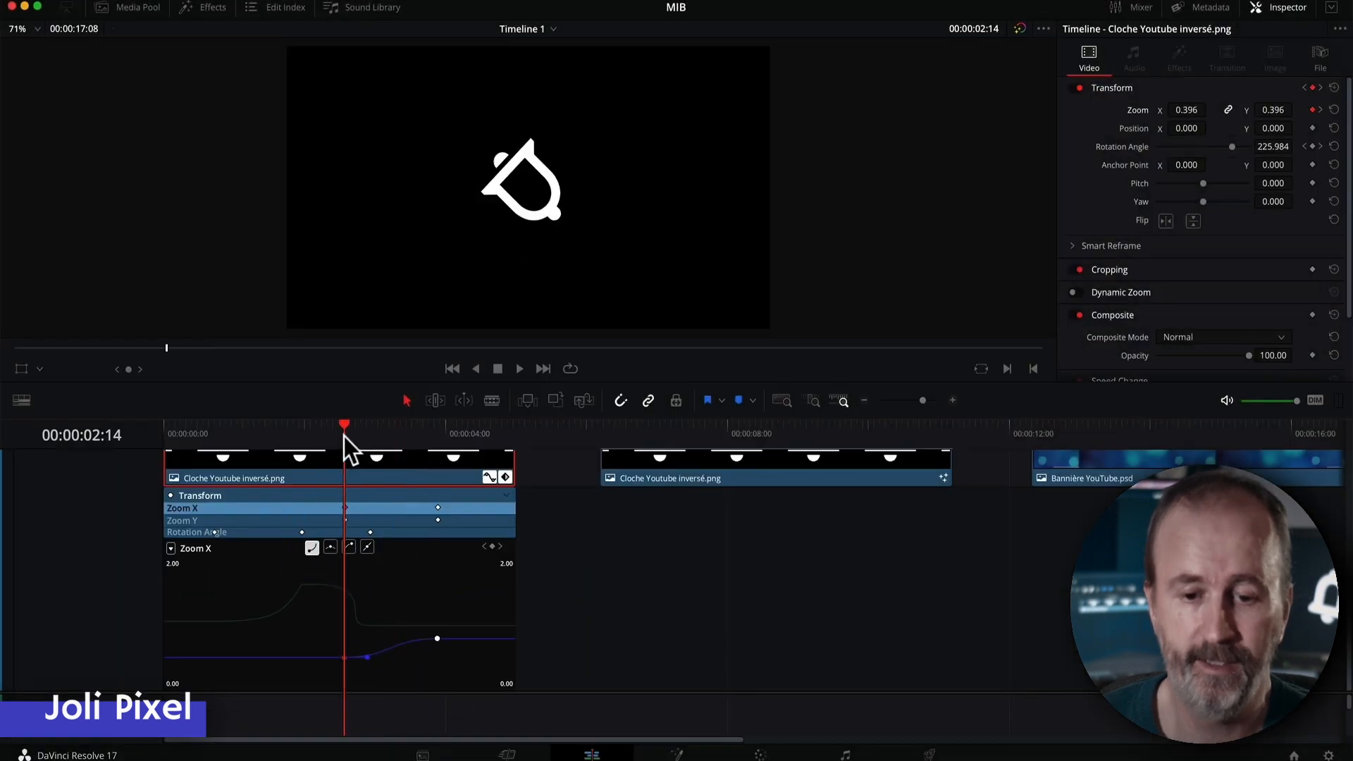
key("space")
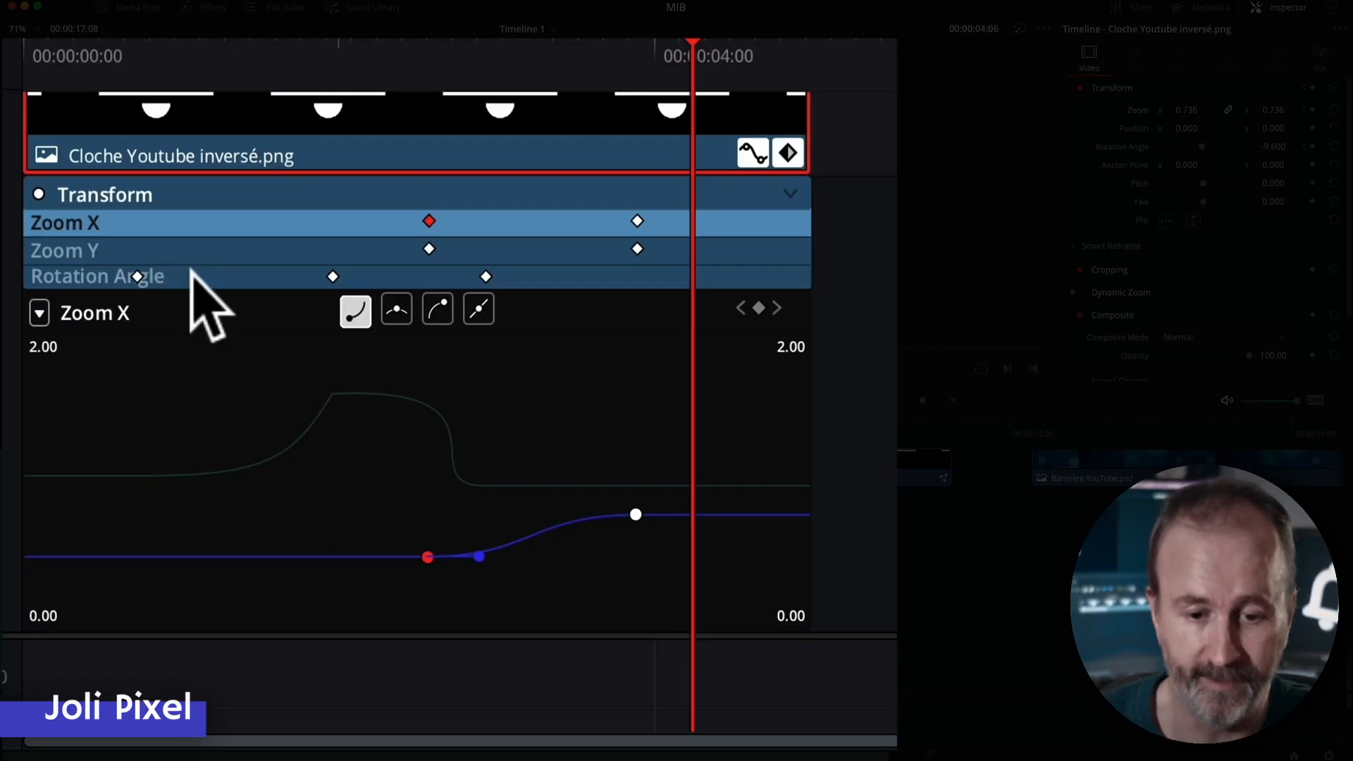
Show the Rotation Angle curve again, deselect it and examine the list of parameters available in the curve editor
left_click(191, 275)
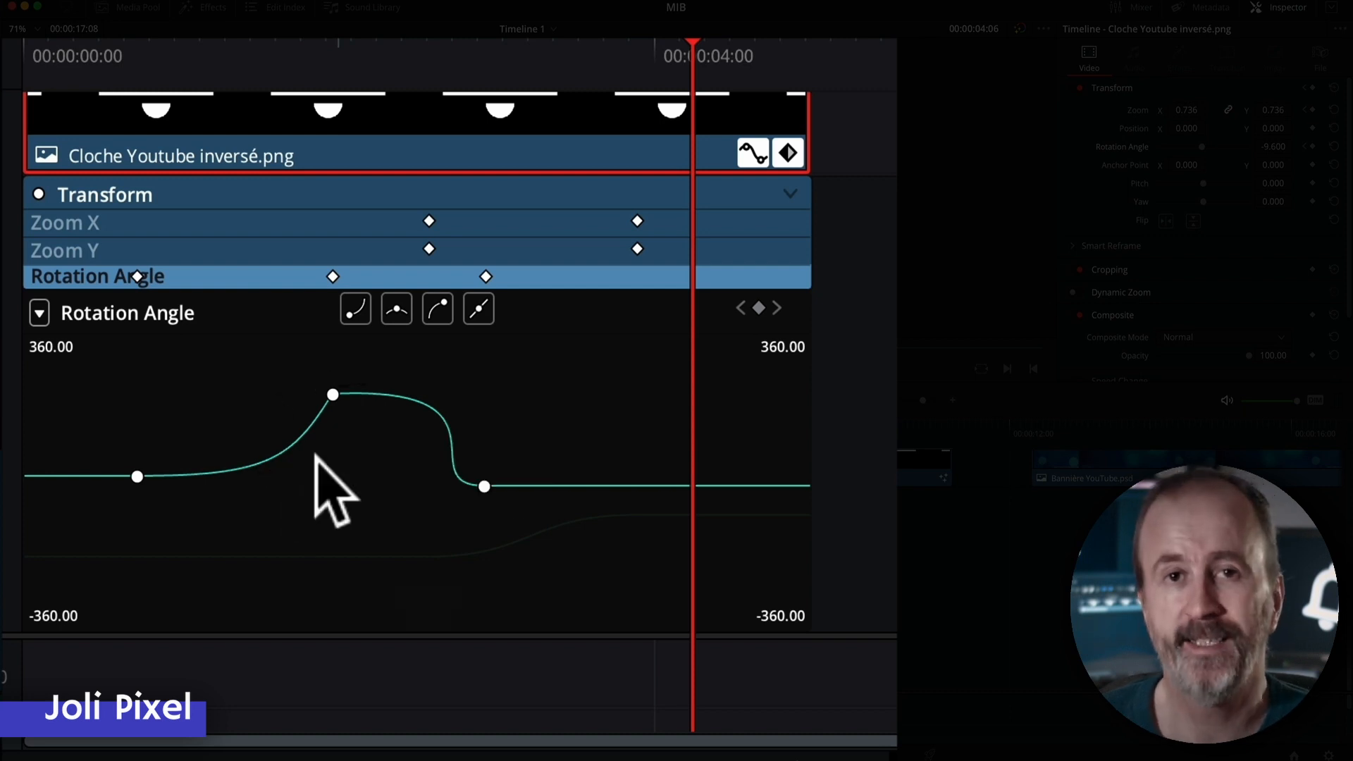
left_click(337, 564)
left_click(276, 463)
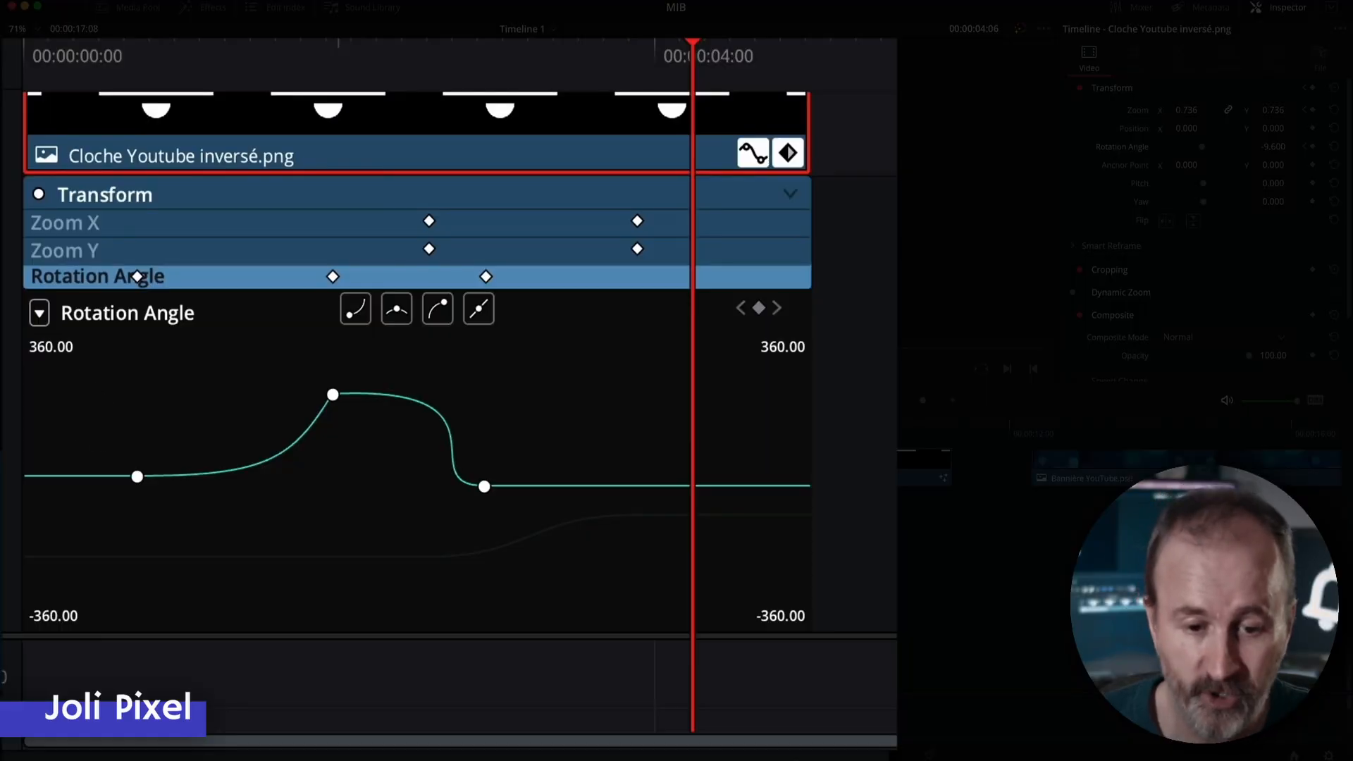
left_click(39, 312)
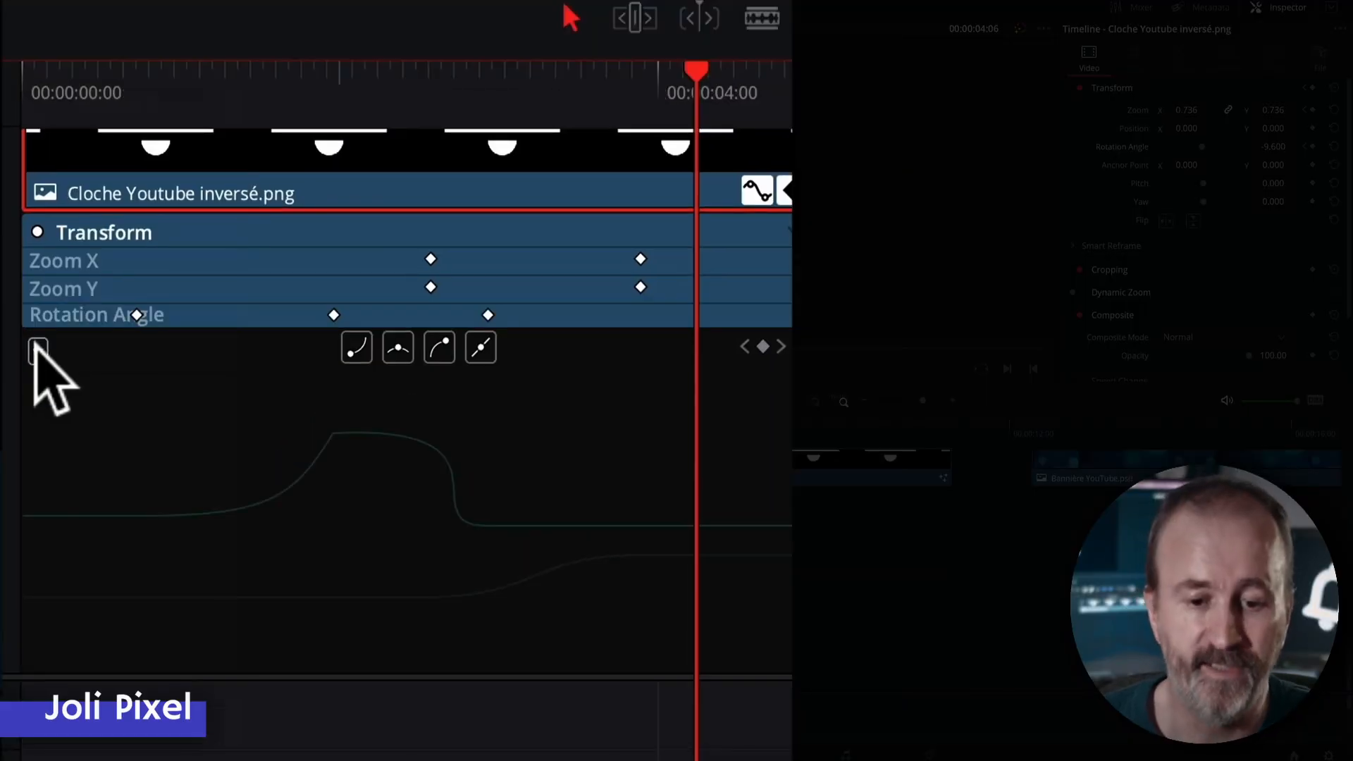
left_click(37, 350)
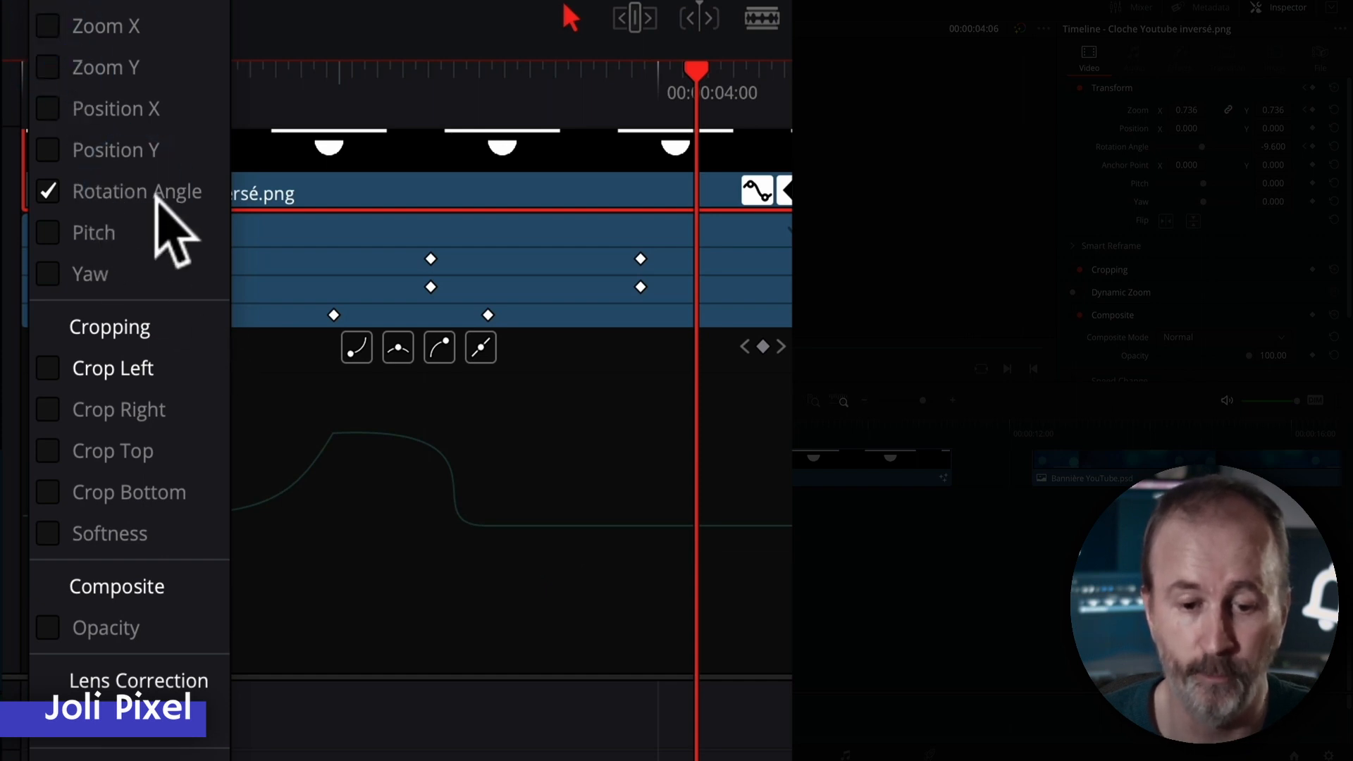
left_click(202, 417)
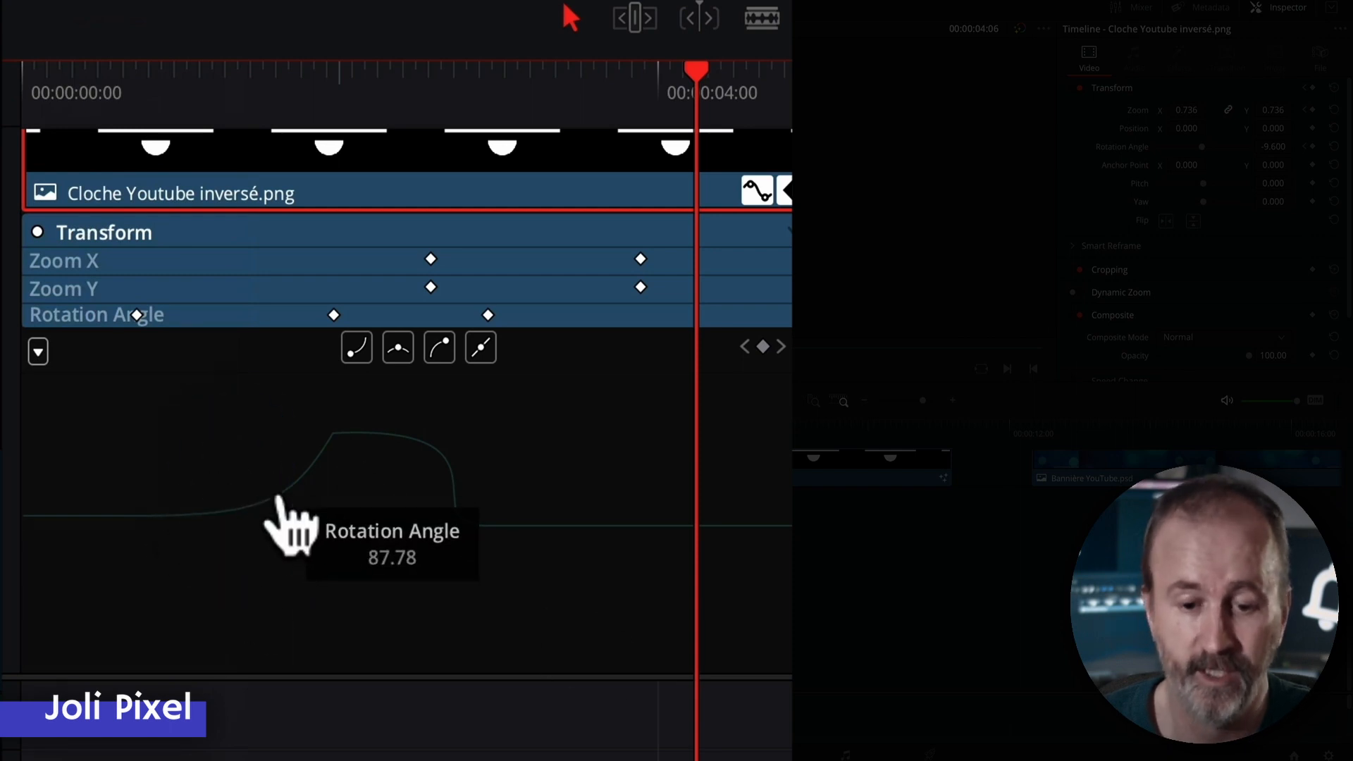
Select the Rotation Angle curve and move its first keyframe slightly later and to a higher value
left_click(247, 518)
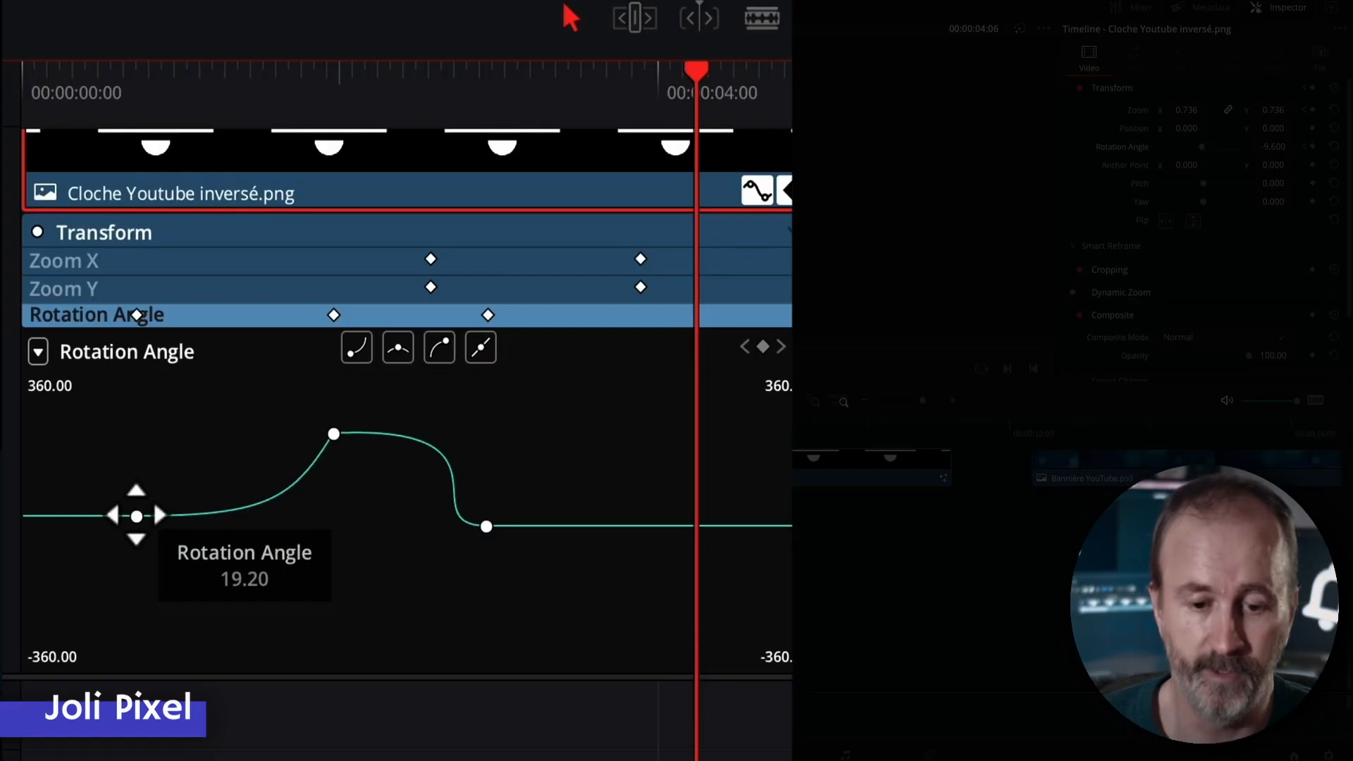
mouse_move(143, 501)
left_mouse_down()
mouse_move(145, 477)
mouse_move(143, 502)
mouse_move(174, 474)
mouse_move(157, 487)
mouse_move(232, 477)
mouse_move(126, 486)
mouse_move(153, 415)
mouse_move(147, 478)
left_mouse_up()
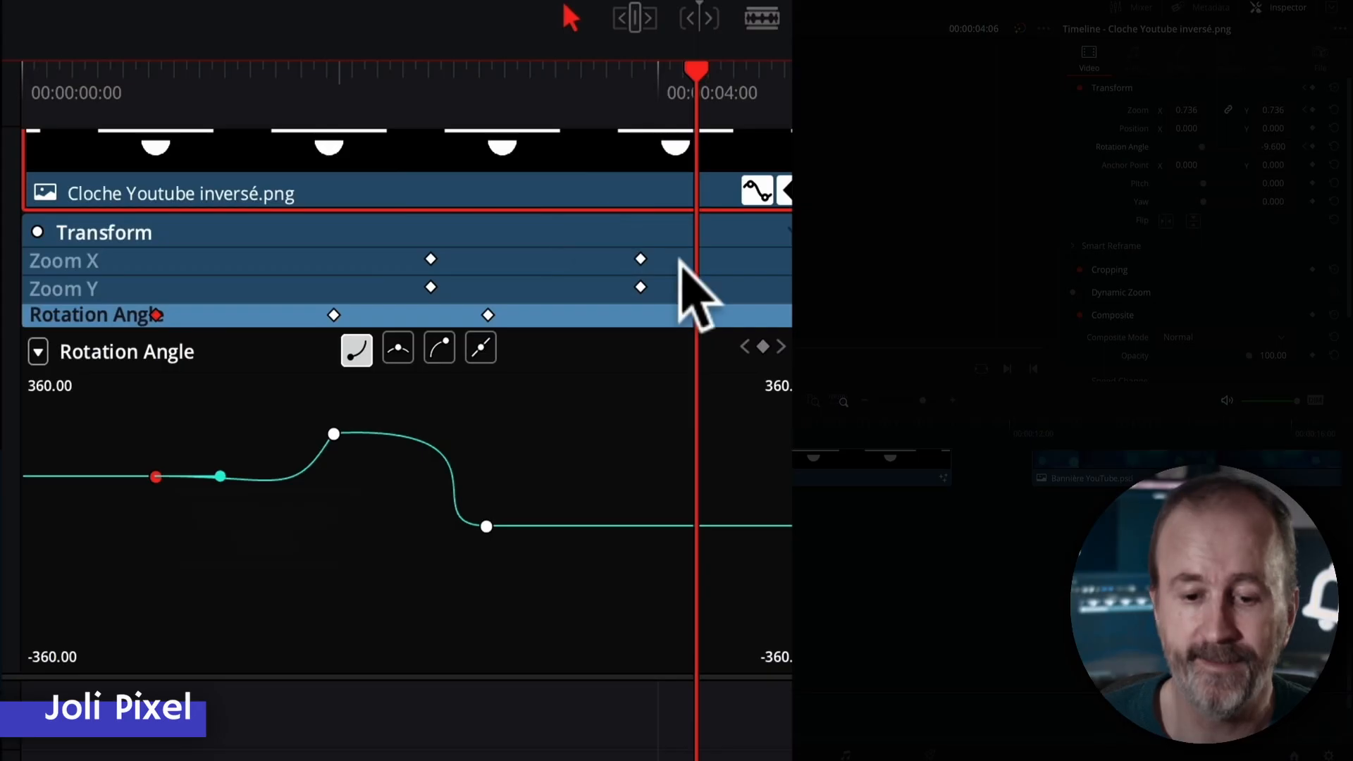
Move the last Zoom X and Zoom Y keyframes earlier and raise both together to about 1.453
left_click_drag(640, 287, 592, 295)
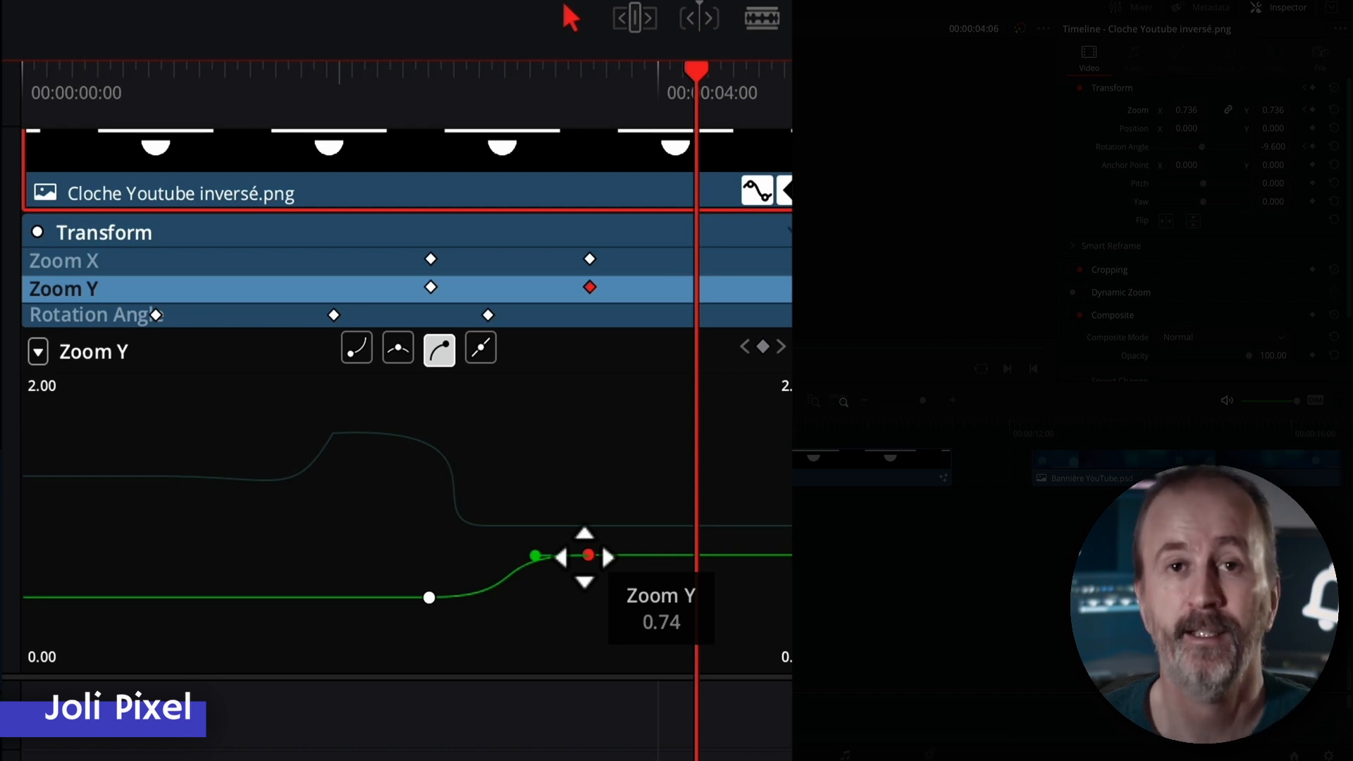
mouse_move(584, 557)
left_mouse_down()
mouse_move(610, 429)
mouse_move(586, 581)
mouse_move(595, 417)
mouse_move(570, 549)
left_mouse_up()
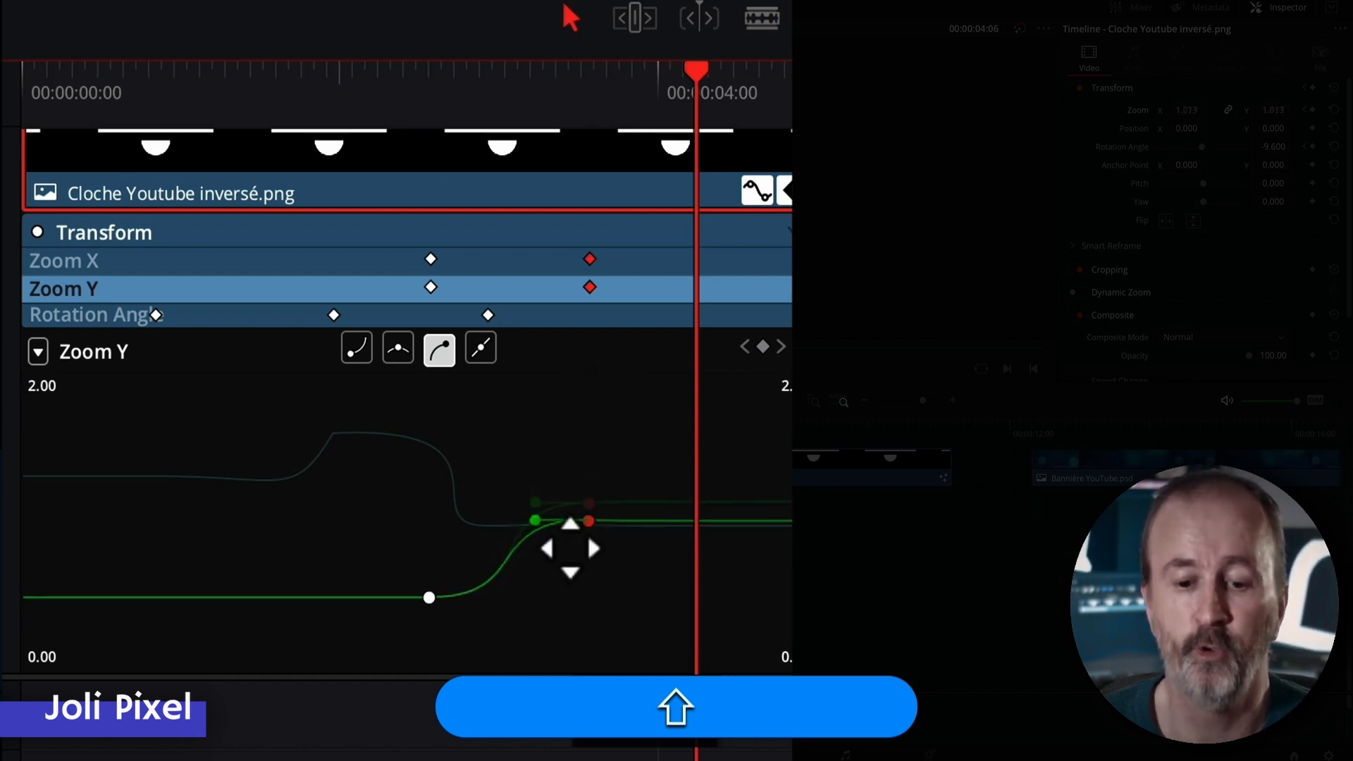
left_click_drag(640, 467, 637, 515)
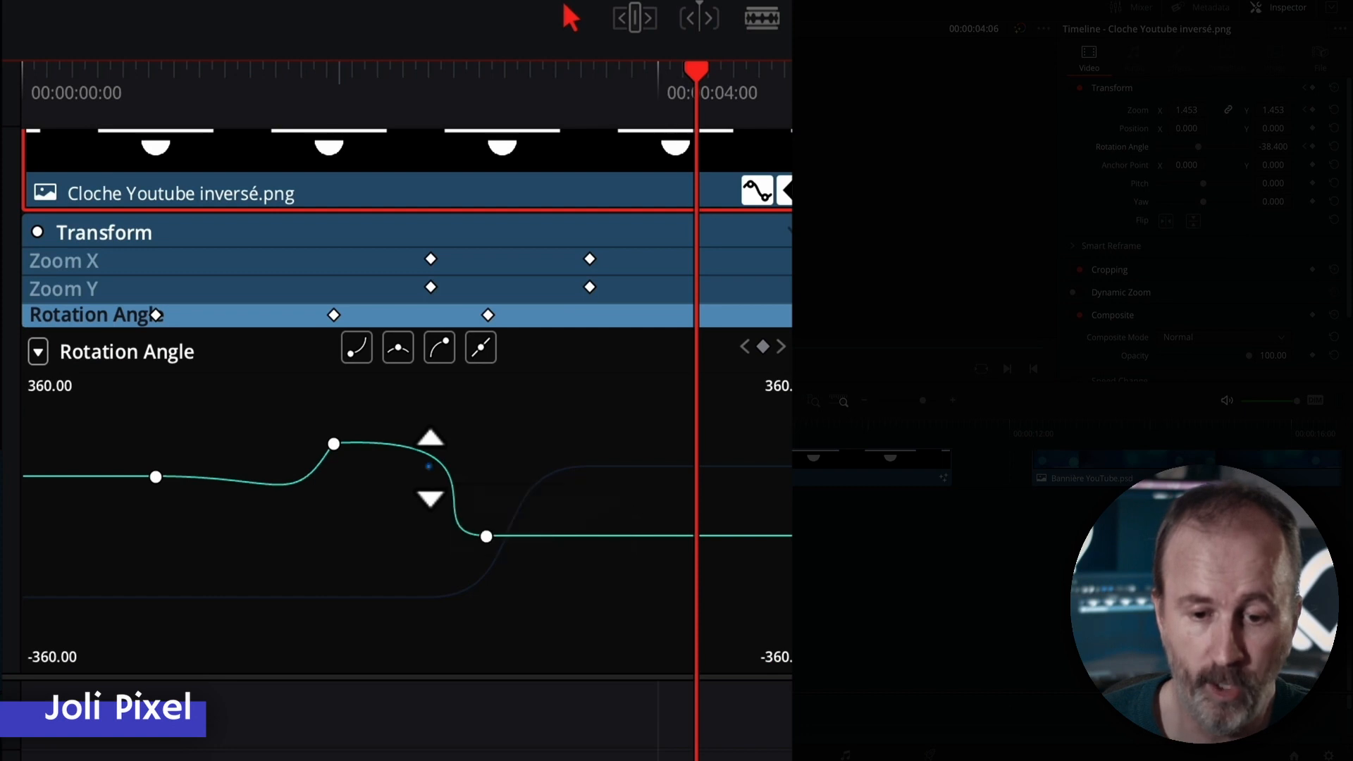
Raise the Rotation Angle curve segment between the last two keyframes, and shift all Rotation Angle keyframes together earlier and slightly lower
left_click_drag(429, 467, 475, 474)
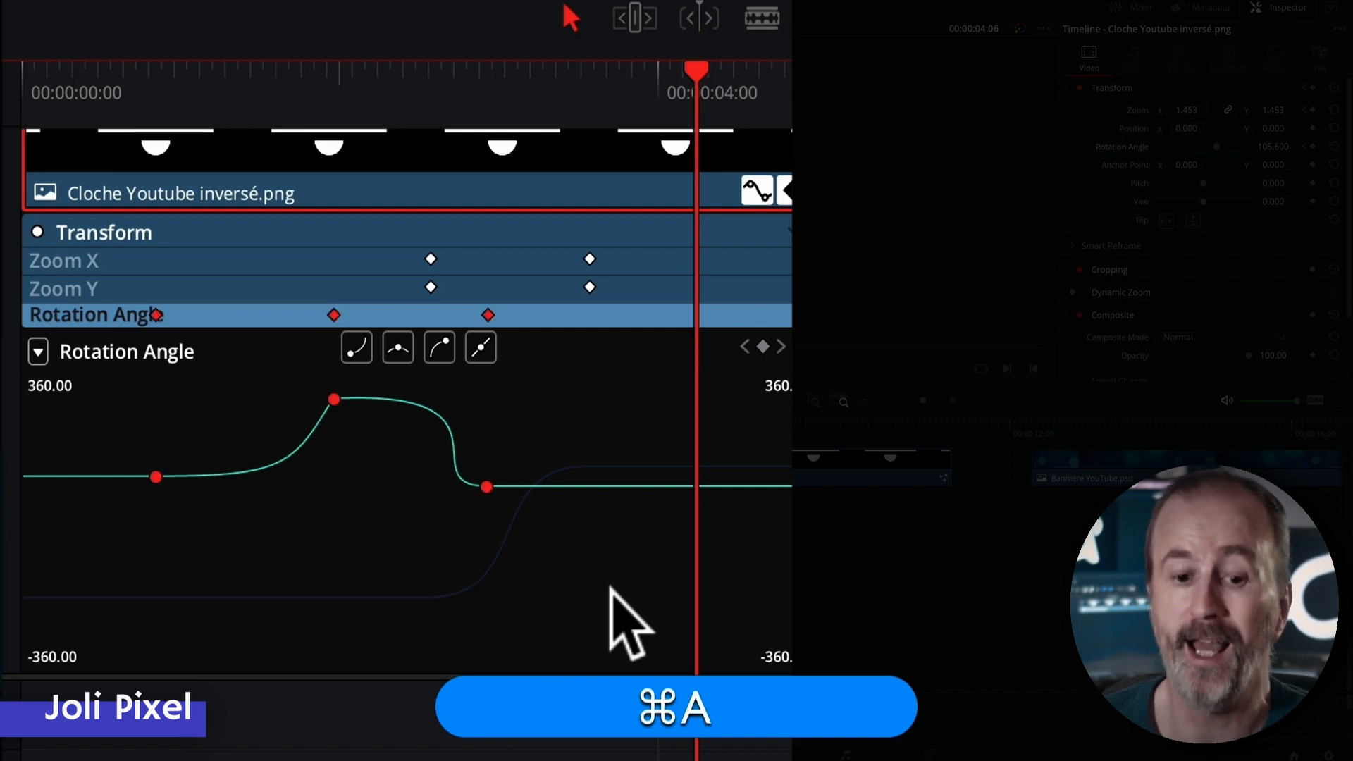
left_click_drag(486, 487, 437, 503)
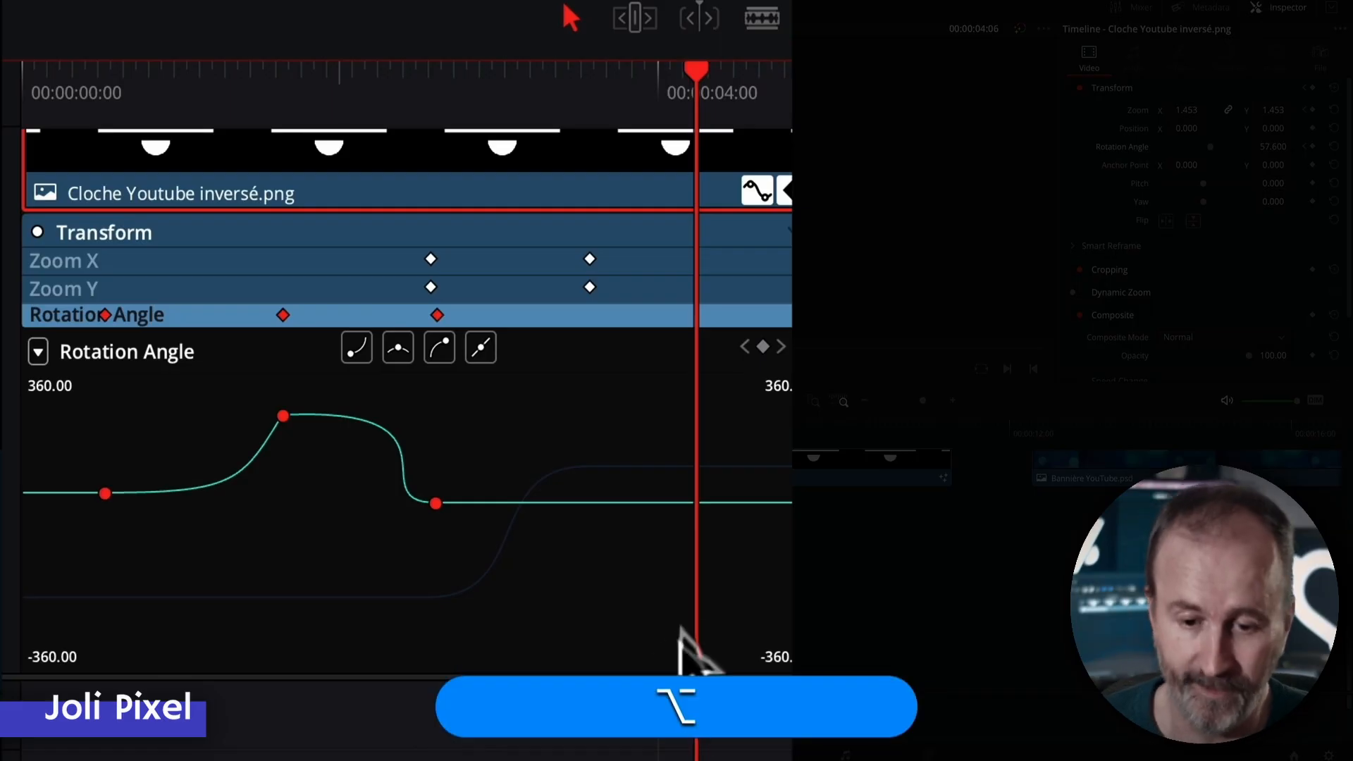
Add a fourth Rotation Angle keyframe on the flat end of the curve and move it earlier and up to 196.8
left_click(691, 505, "alt")
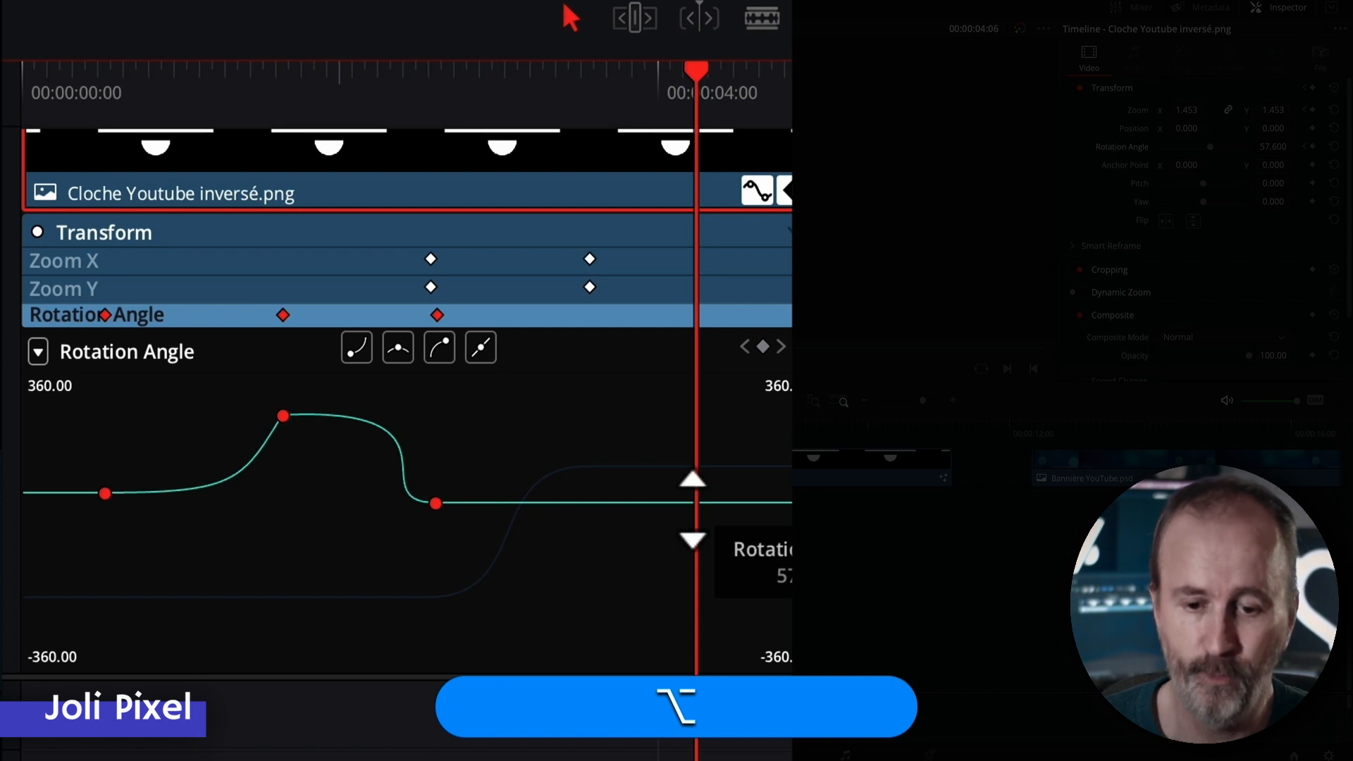
mouse_move(690, 506)
left_mouse_down()
mouse_move(686, 474)
mouse_move(633, 455)
left_mouse_up()
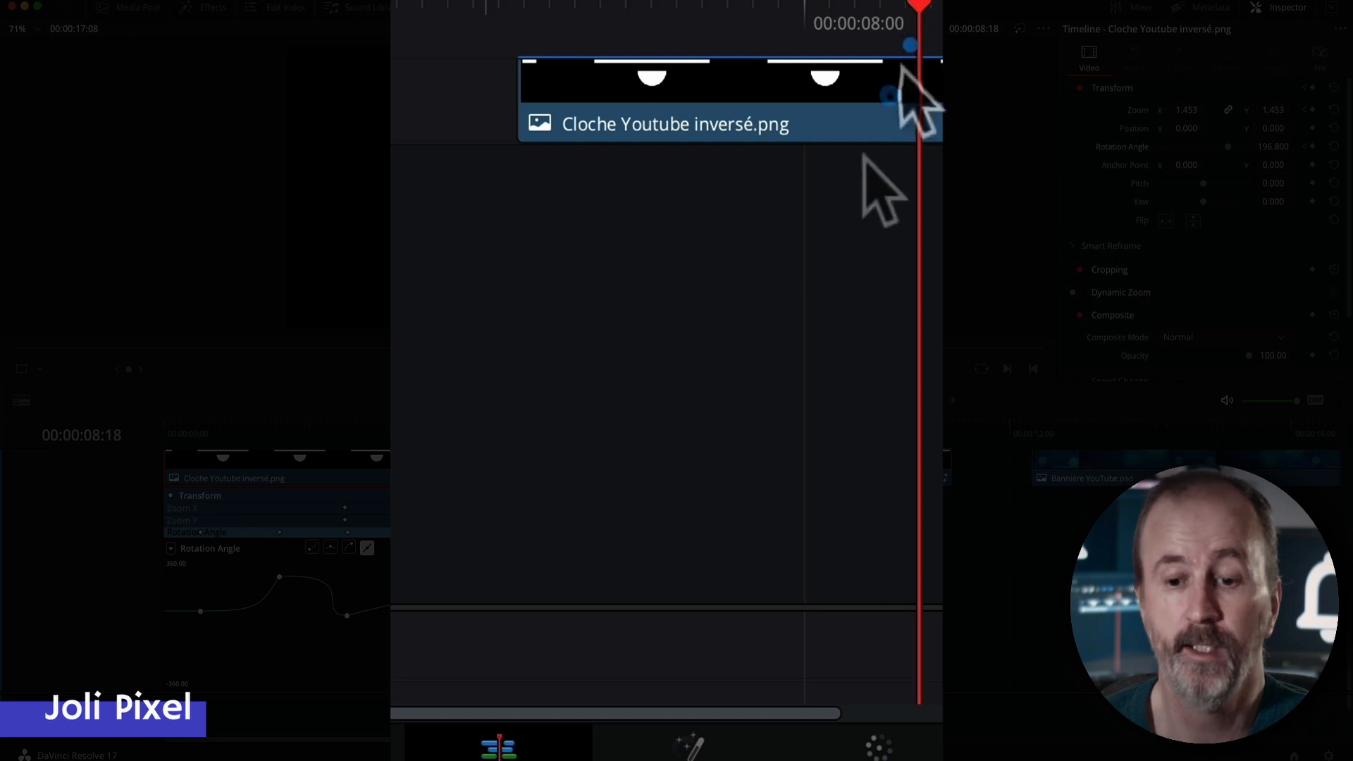
Open the second bell clip on the Fusion page and examine its MediaIn1 and MediaOut1 nodes
left_click(690, 745)
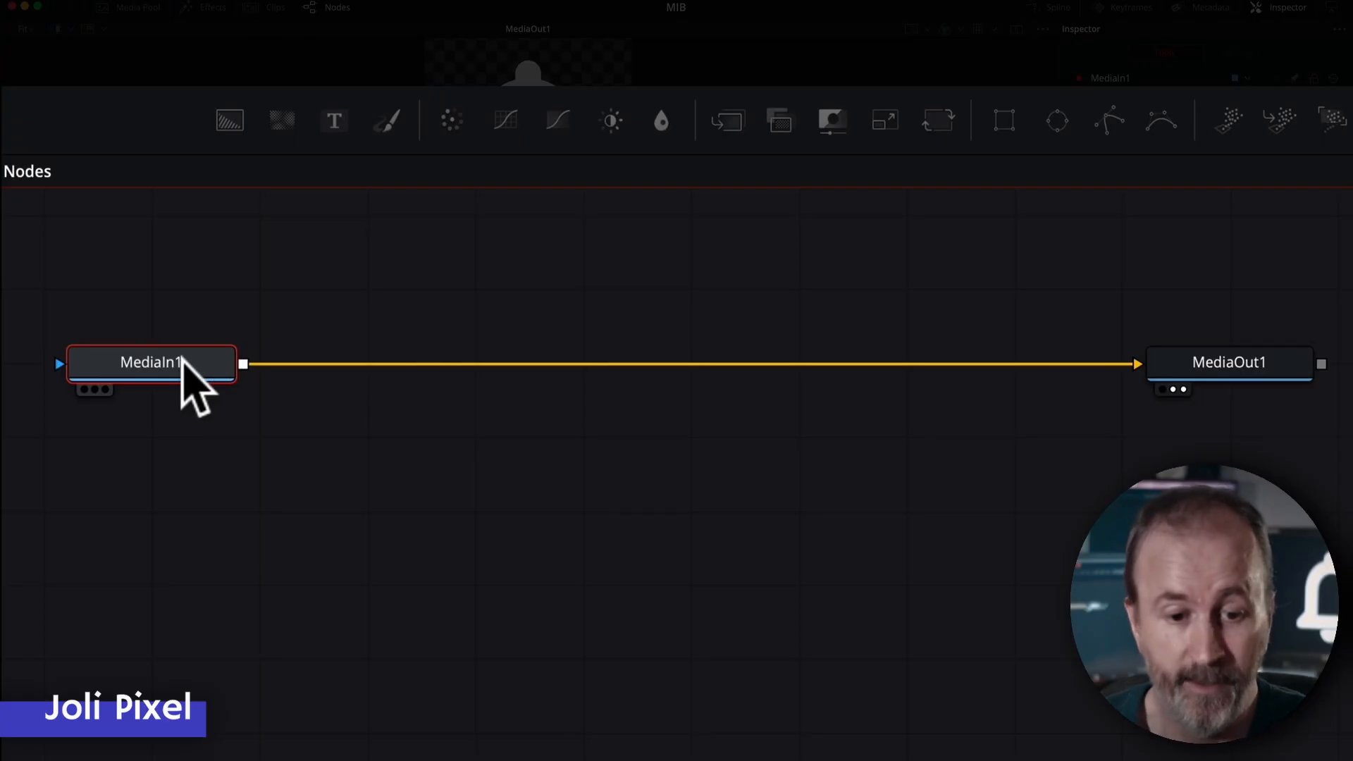
mouse_move(182, 362)
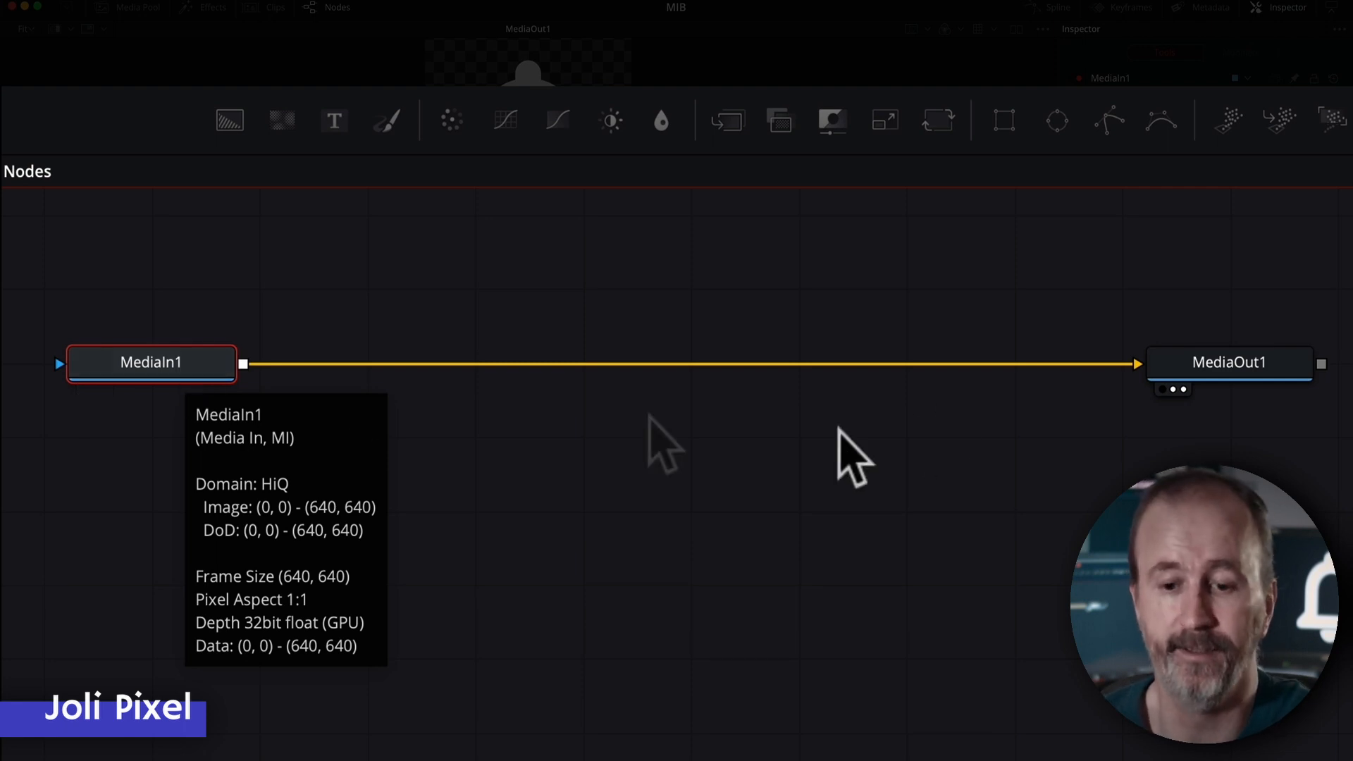
mouse_move(1190, 356)
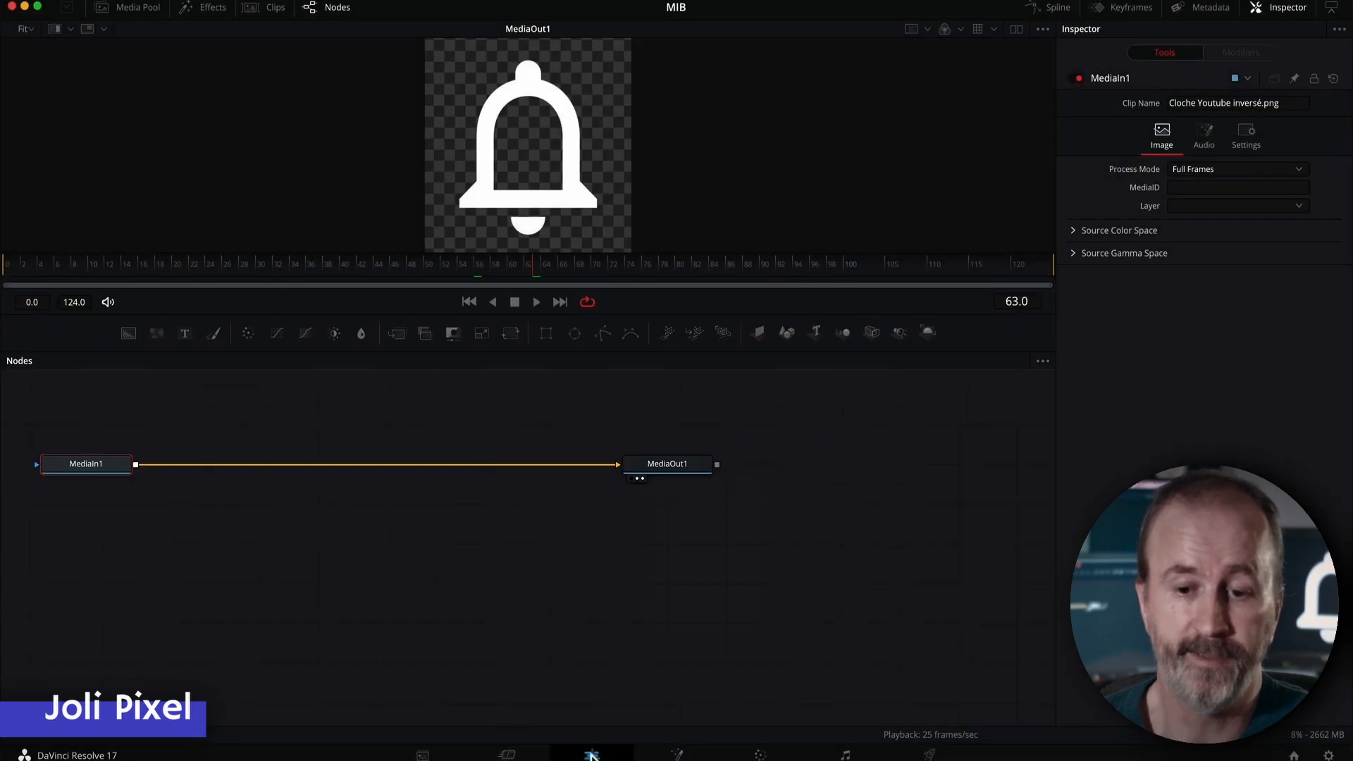
left_click(592, 756)
left_click(676, 754)
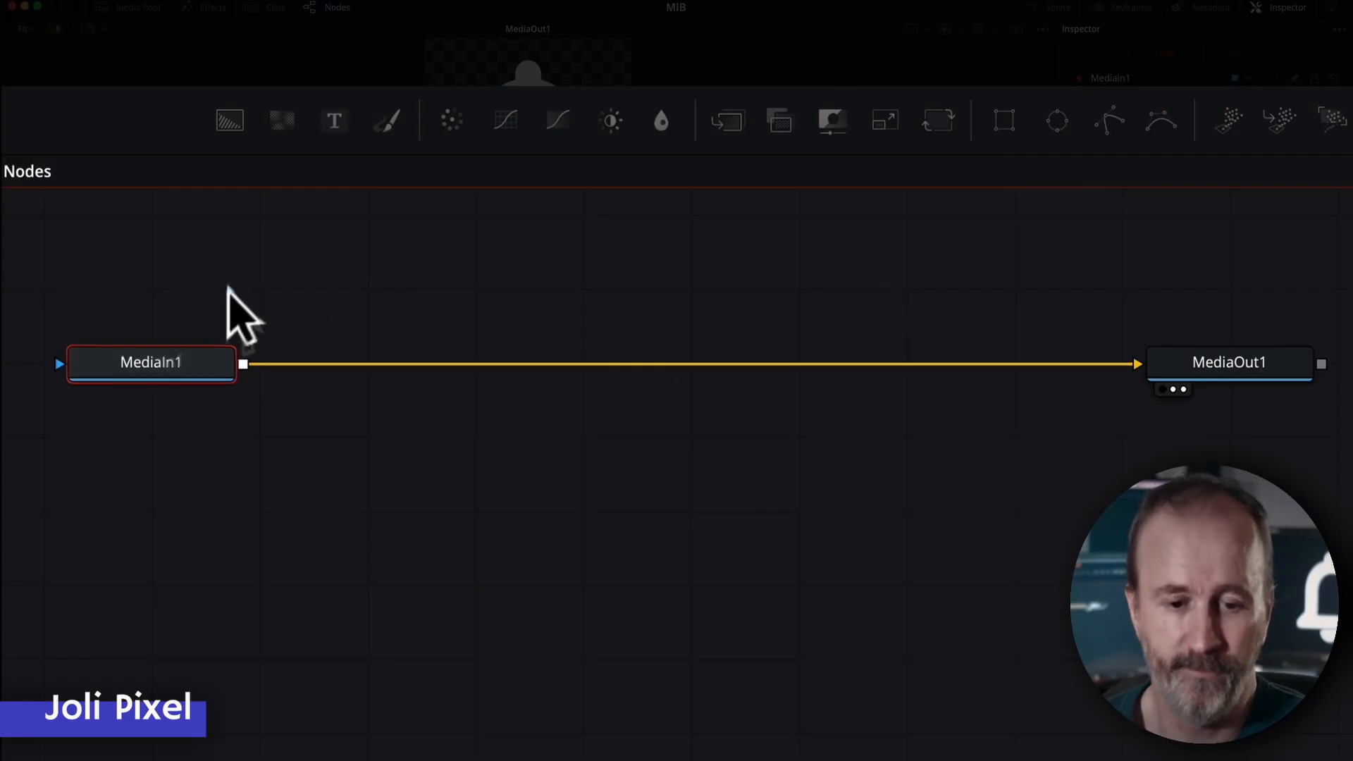
Insert a Transform node after MediaIn1 and position it midway along the connection to MediaOut1
left_click(214, 319)
left_click(194, 359)
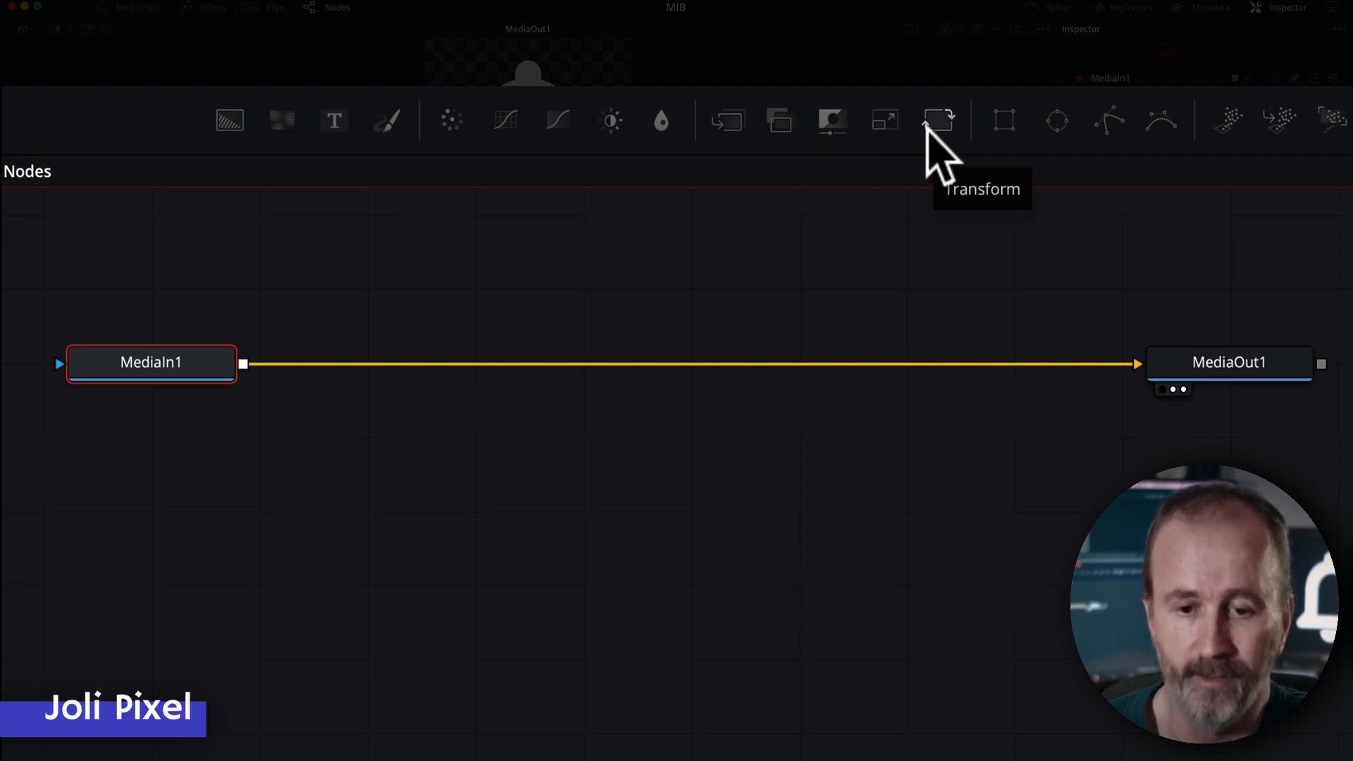
left_click(927, 125)
left_click_drag(380, 369, 711, 355)
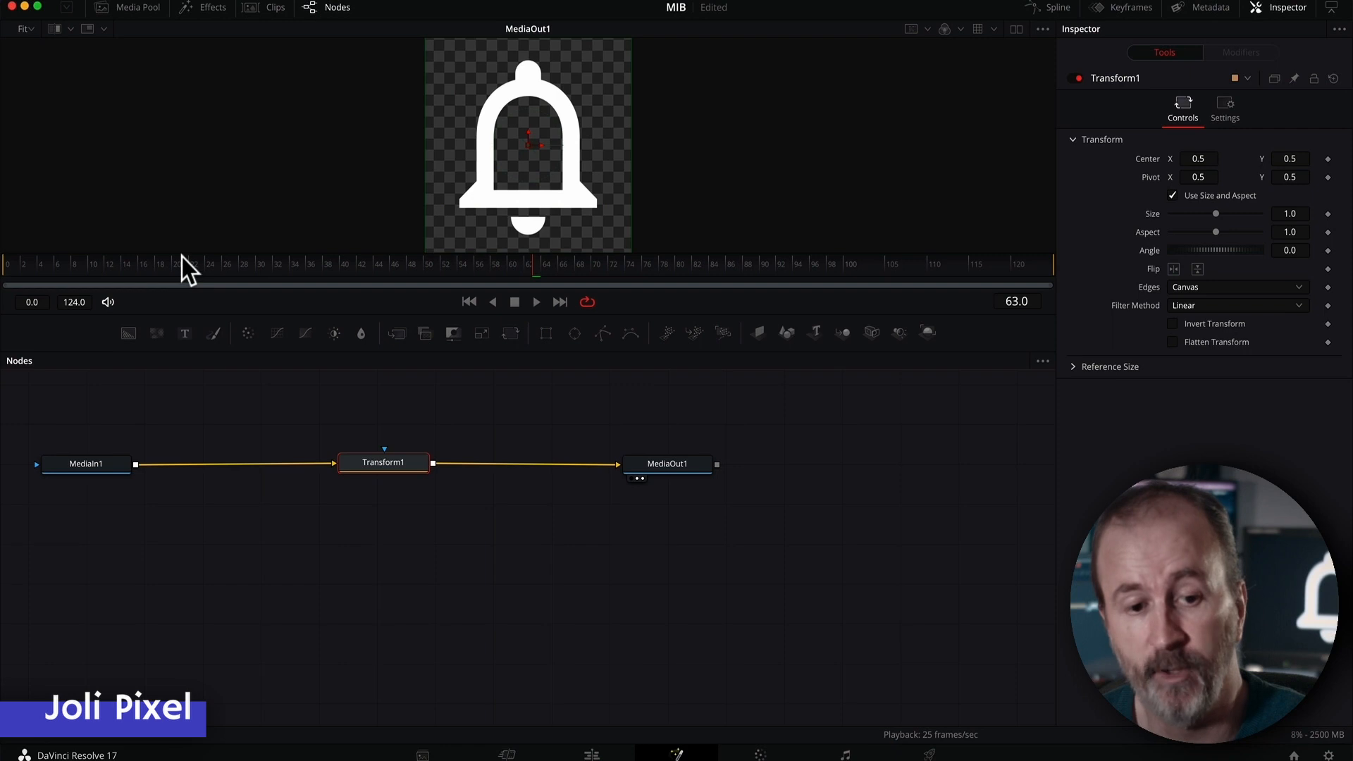
Keyframe the Transform node's Size at 0.47 on frame 0 and 1.51 at frame 51, and play back the zoom
left_click_drag(182, 261, 13, 273)
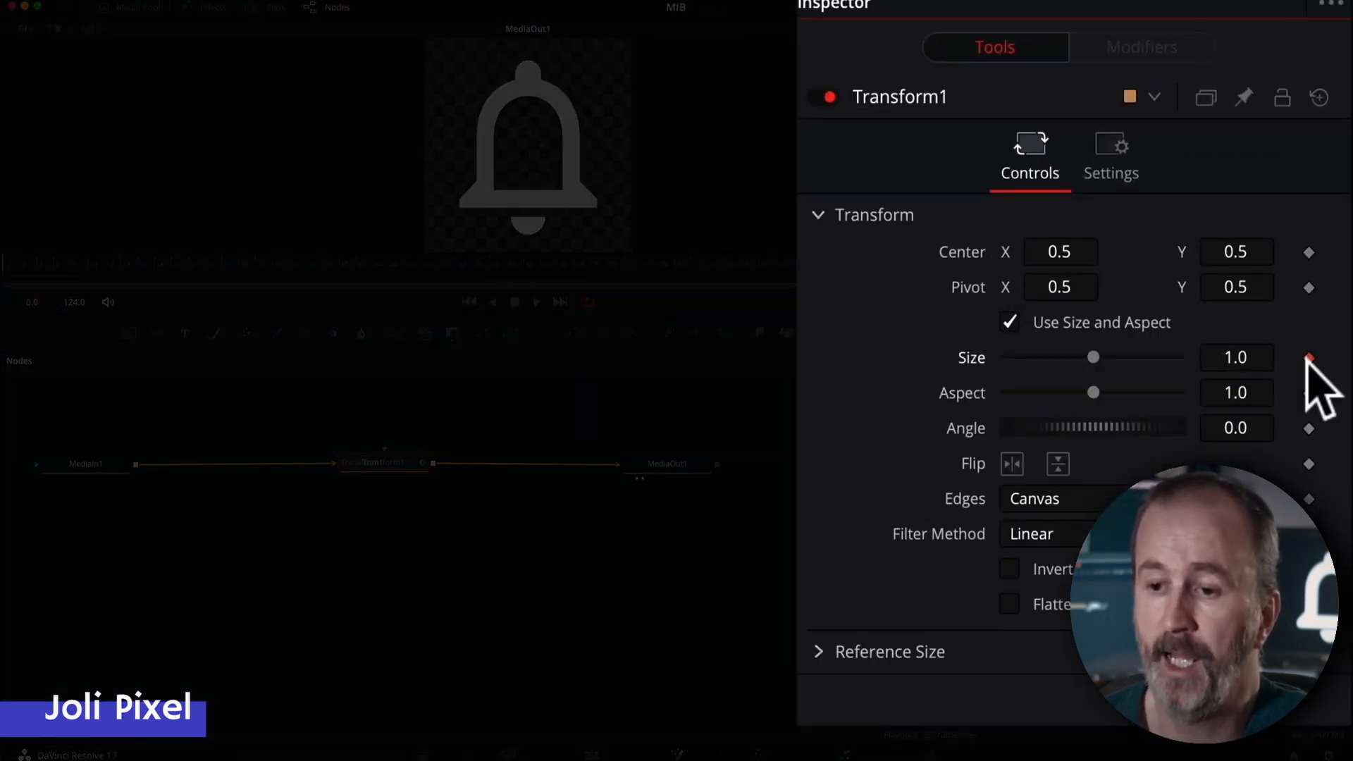
left_click_drag(1091, 356, 1047, 357)
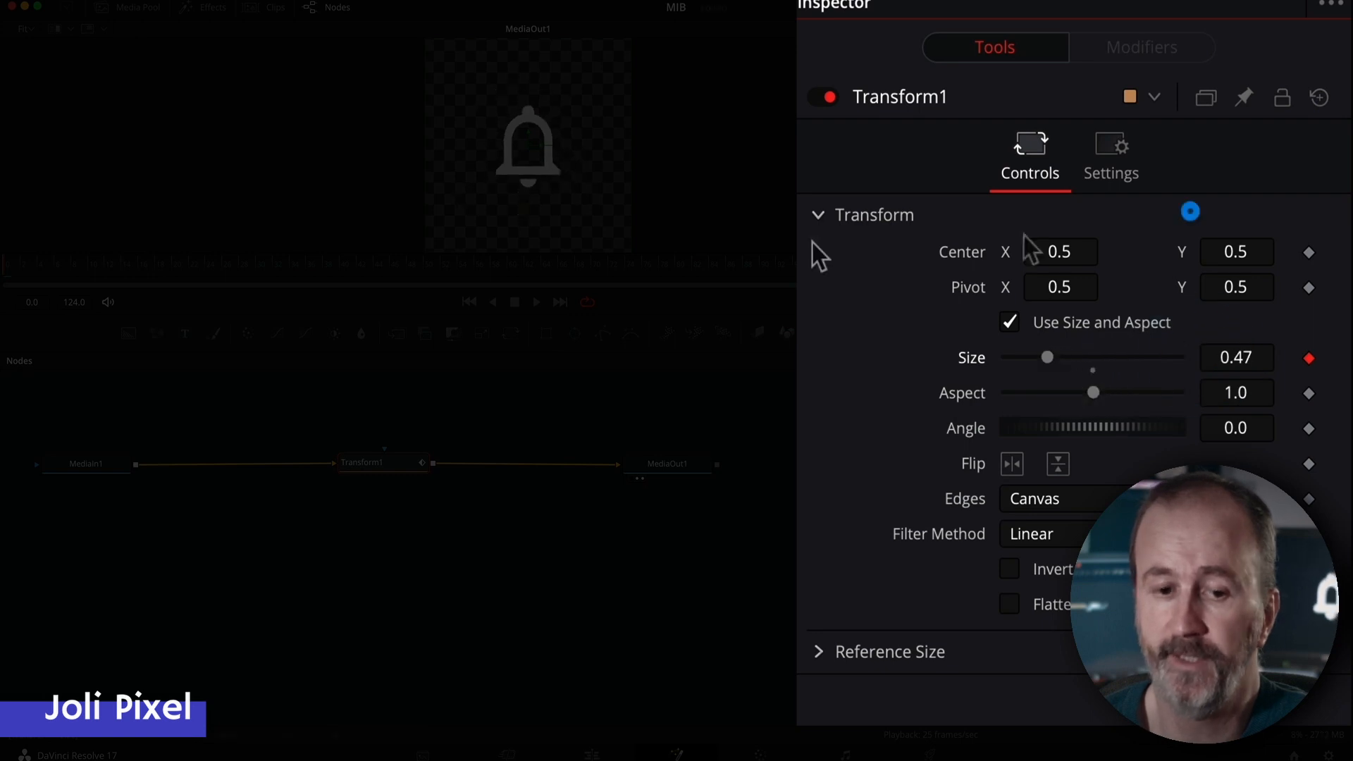
left_click(434, 265)
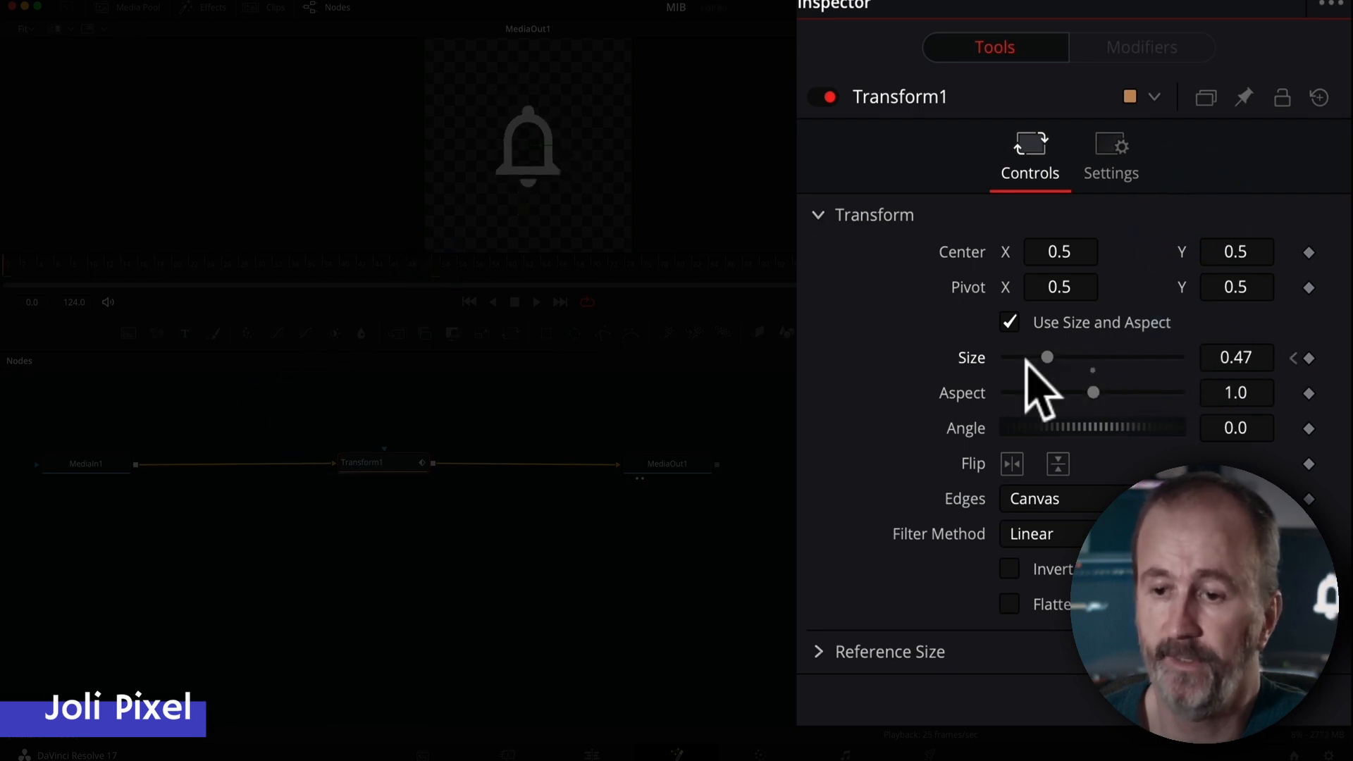
left_click_drag(1046, 356, 1104, 357)
left_click(6, 267)
key("space")
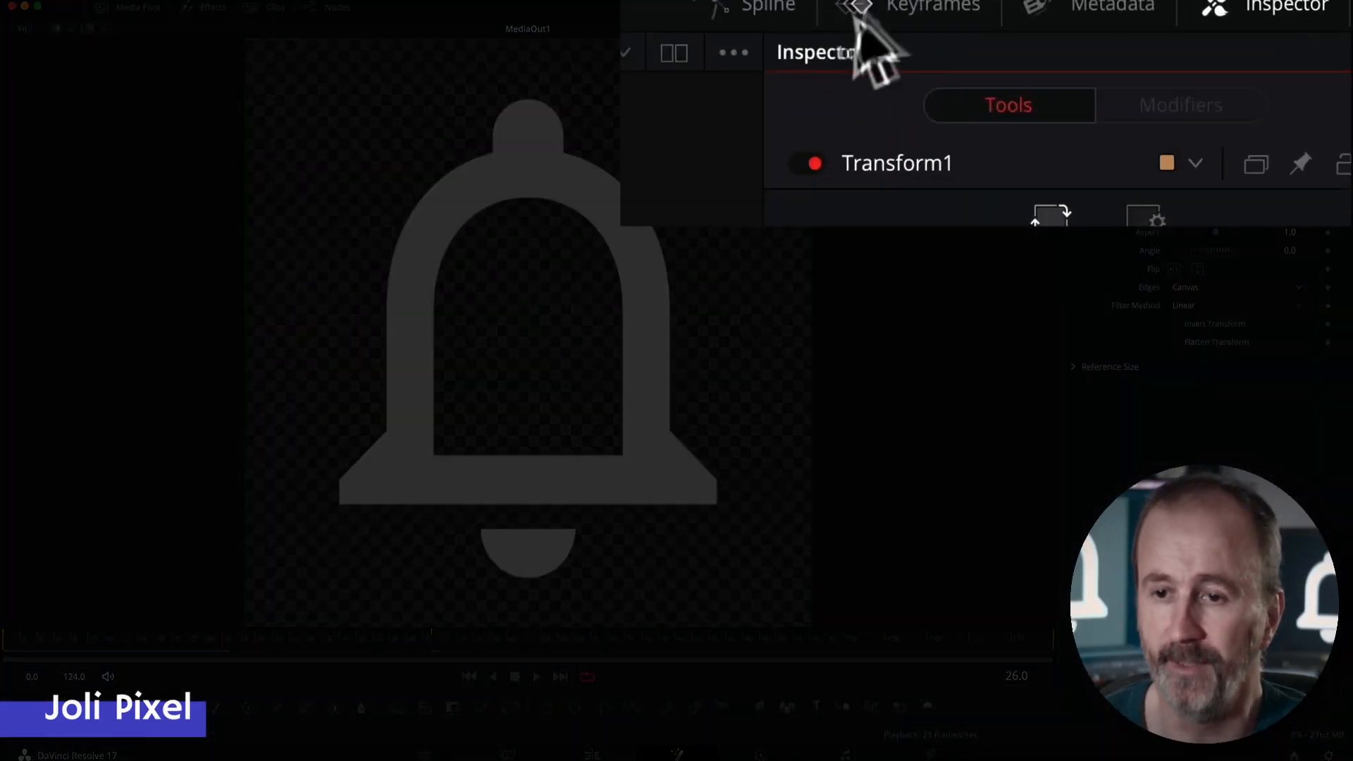
Open the Keyframes editor and expand the Transform1 track to reveal its Size keyframes
left_click(1126, 7)
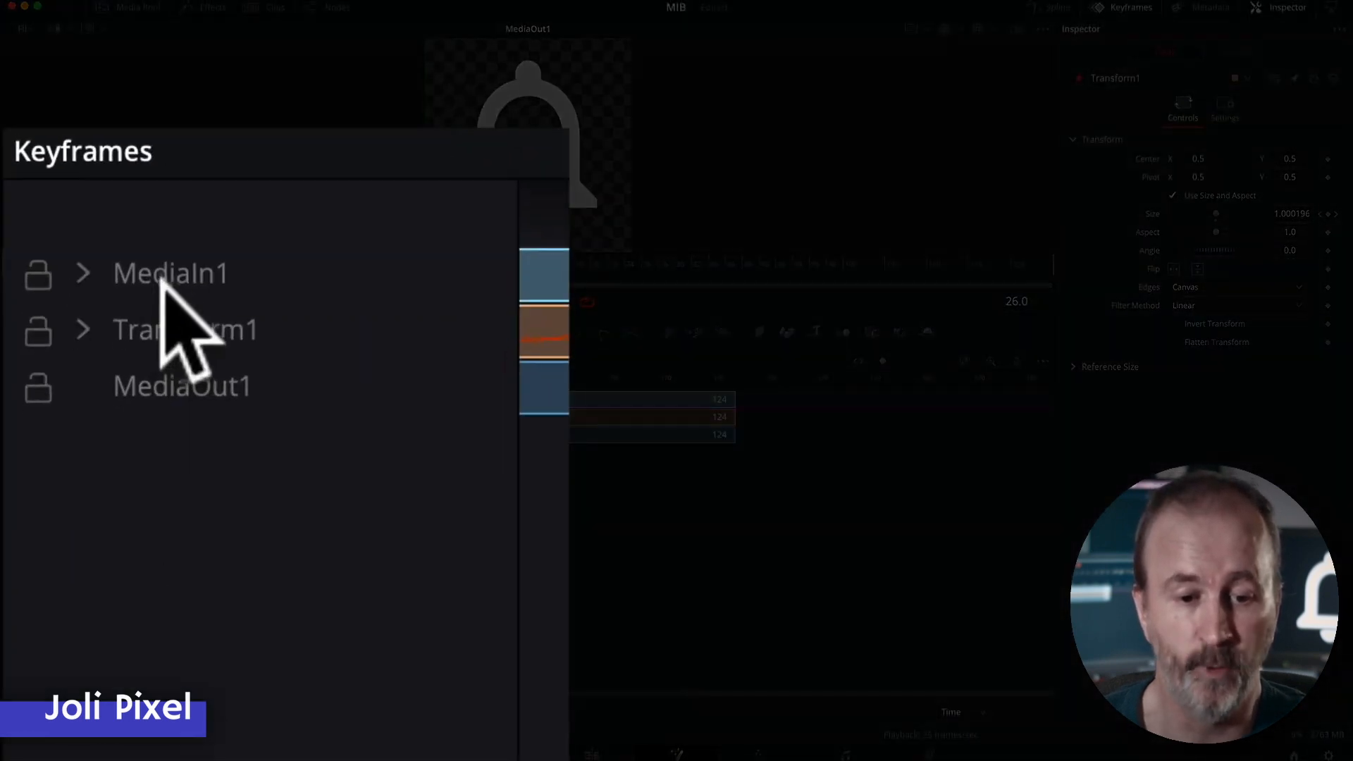
left_click(185, 374)
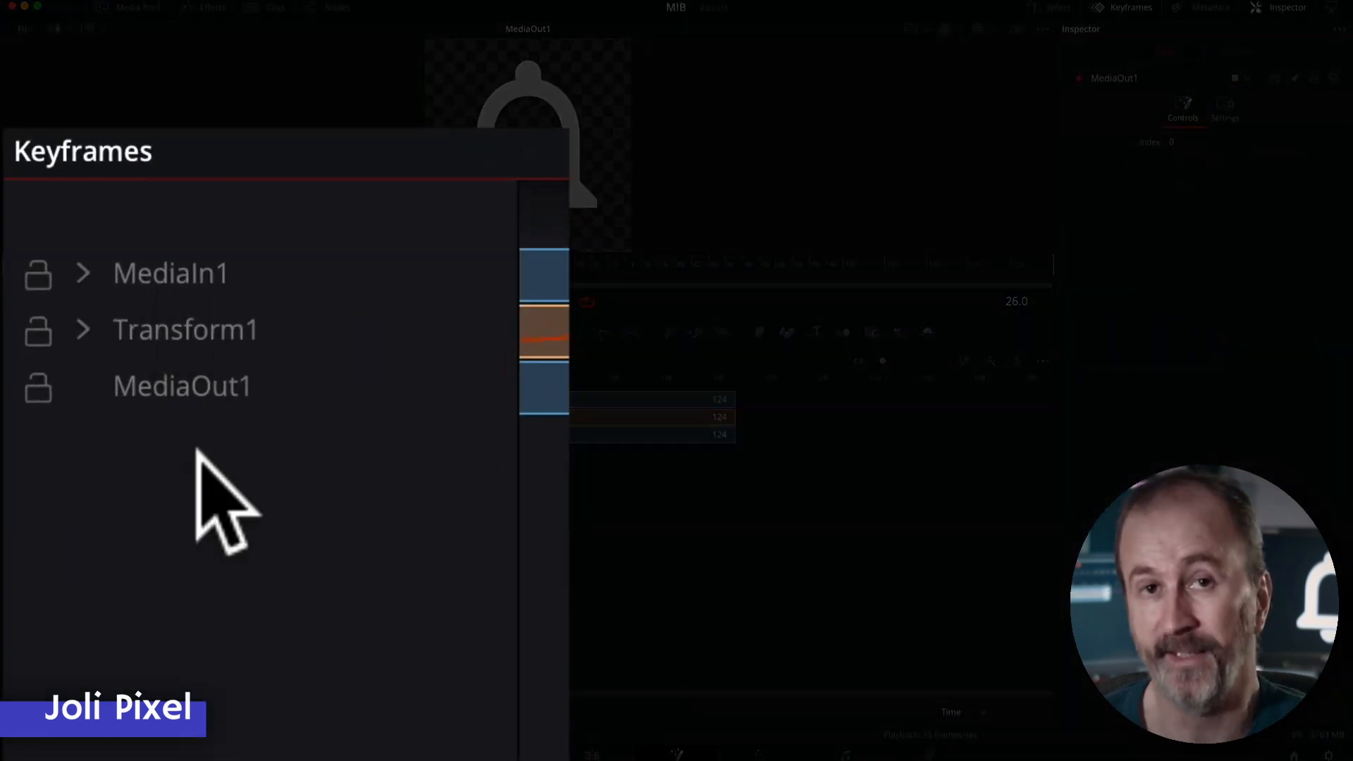
left_click(127, 325)
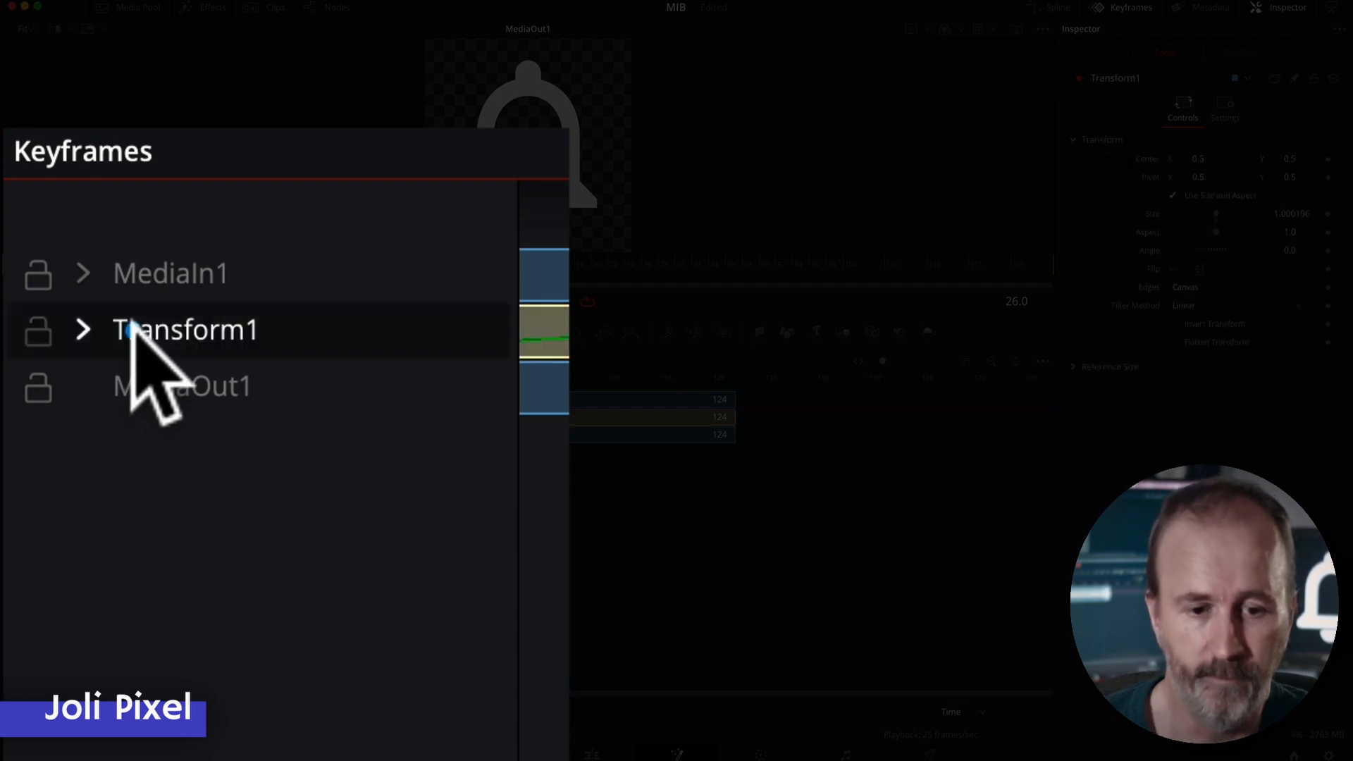
left_click(82, 330)
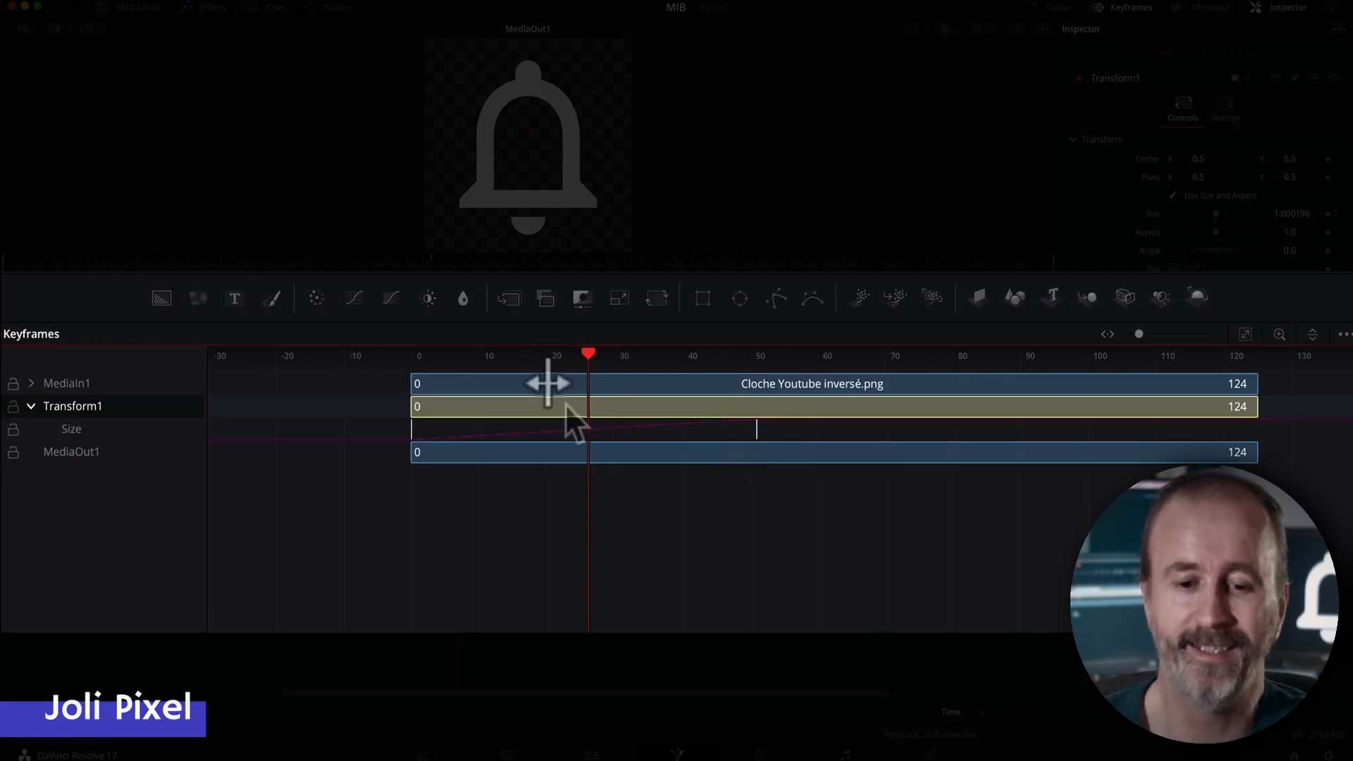
Examine the Size keyframes at different scales by stretching, panning, fitting and zooming the keyframe timeline to an area
left_click_drag(528, 362, 453, 363)
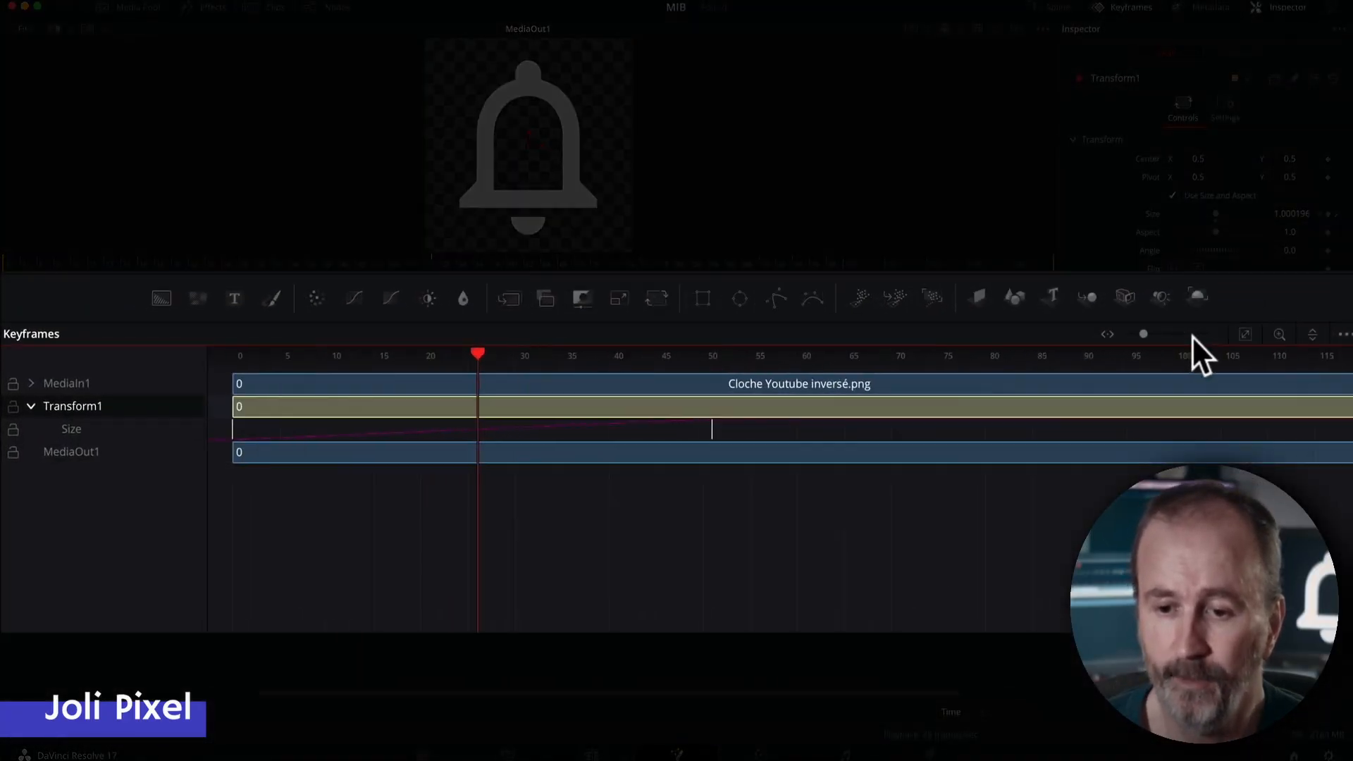
mouse_move(1143, 335)
left_mouse_down()
mouse_move(1179, 332)
mouse_move(1136, 334)
left_mouse_up()
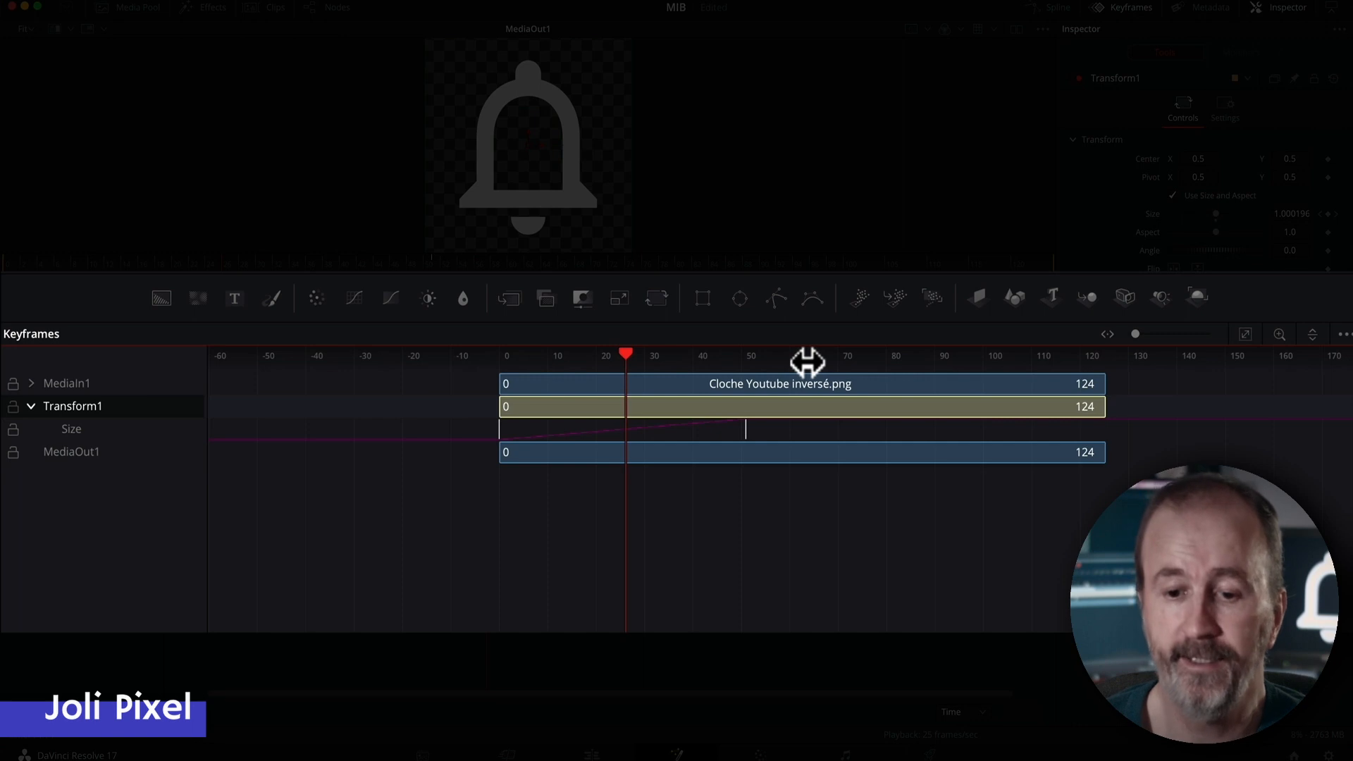
left_click_drag(808, 363, 1022, 373)
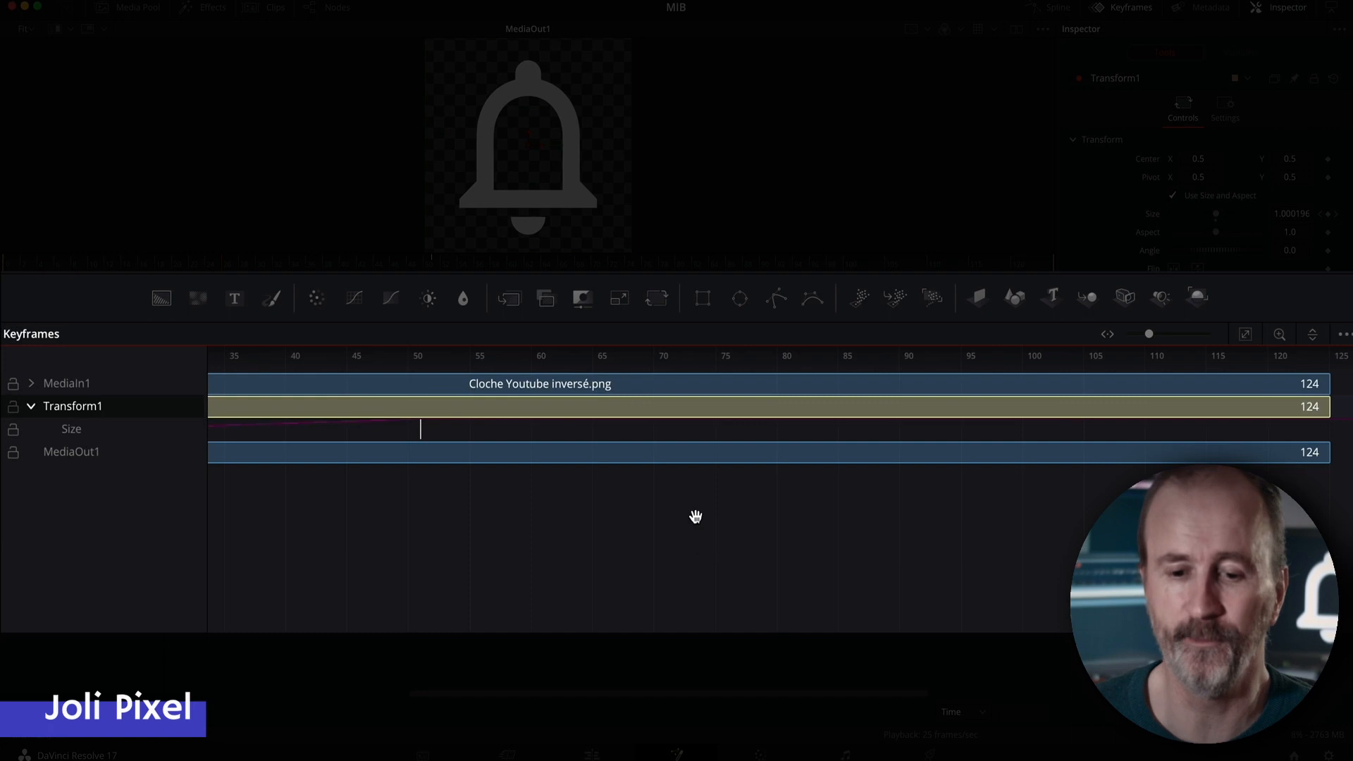
left_click_drag(1099, 532, 1011, 499)
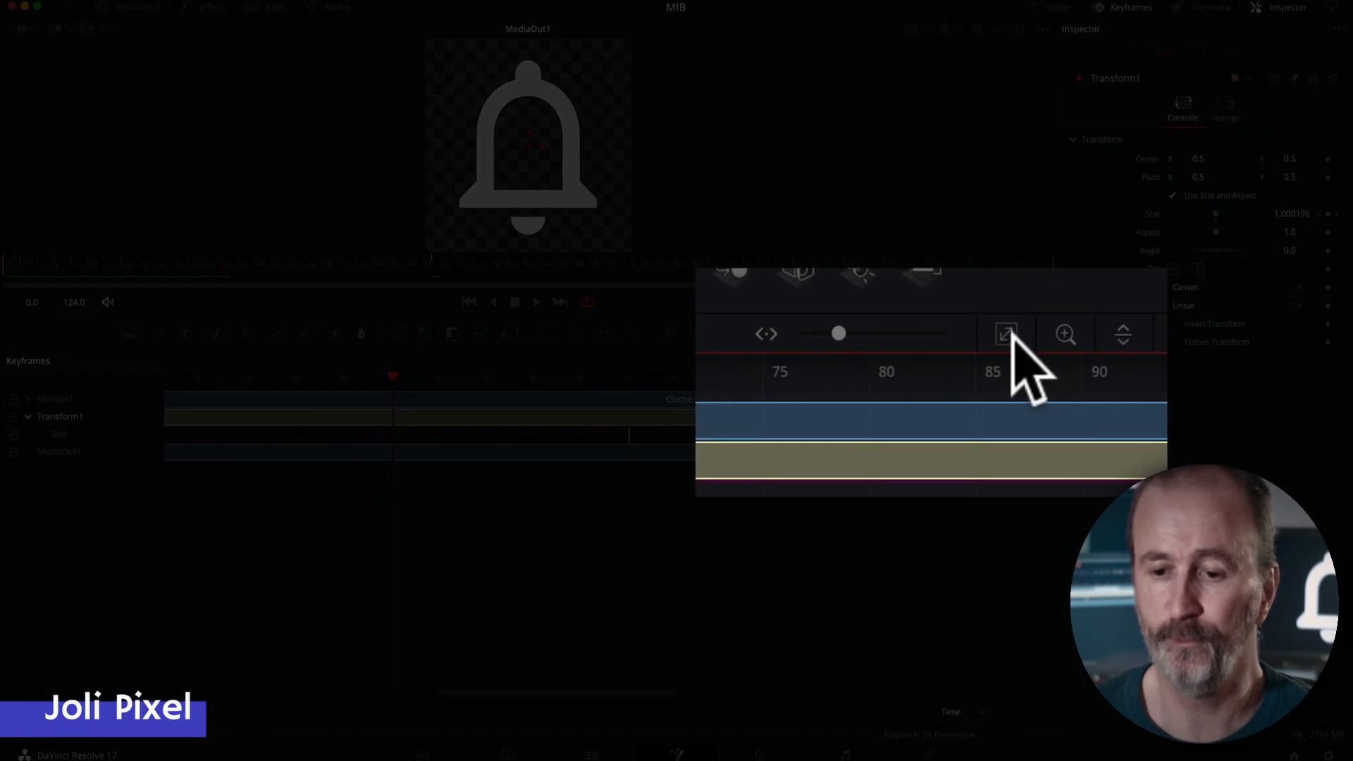
left_click(1245, 331)
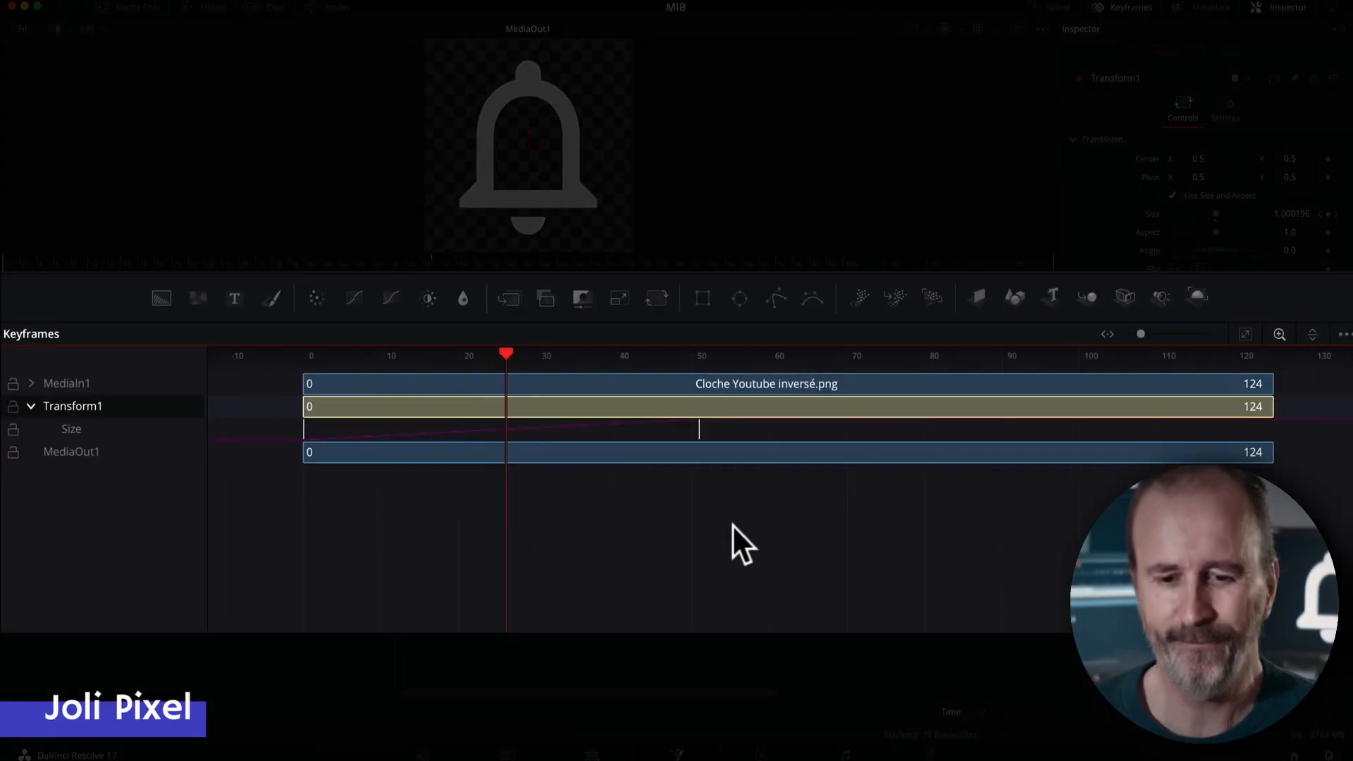
left_click_drag(735, 525, 281, 387)
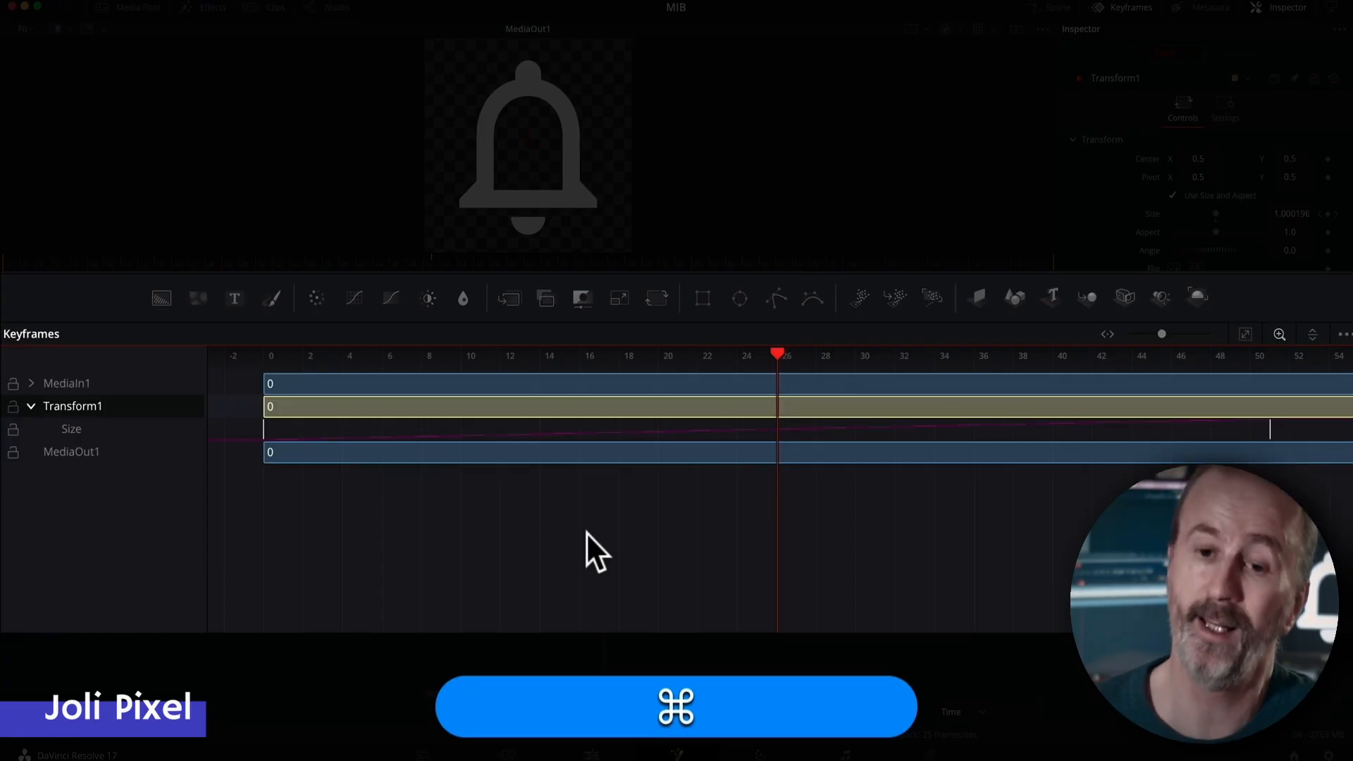
key("super+f")
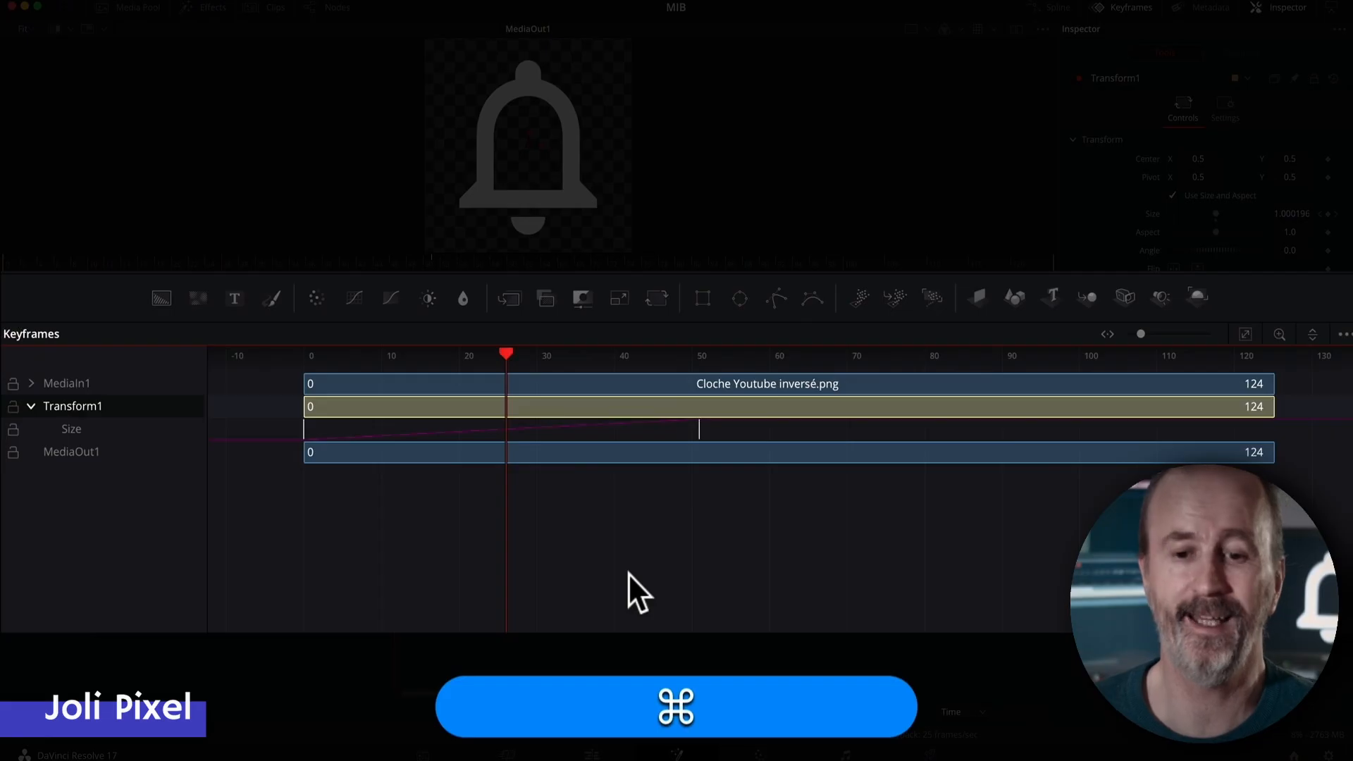
key("super+r")
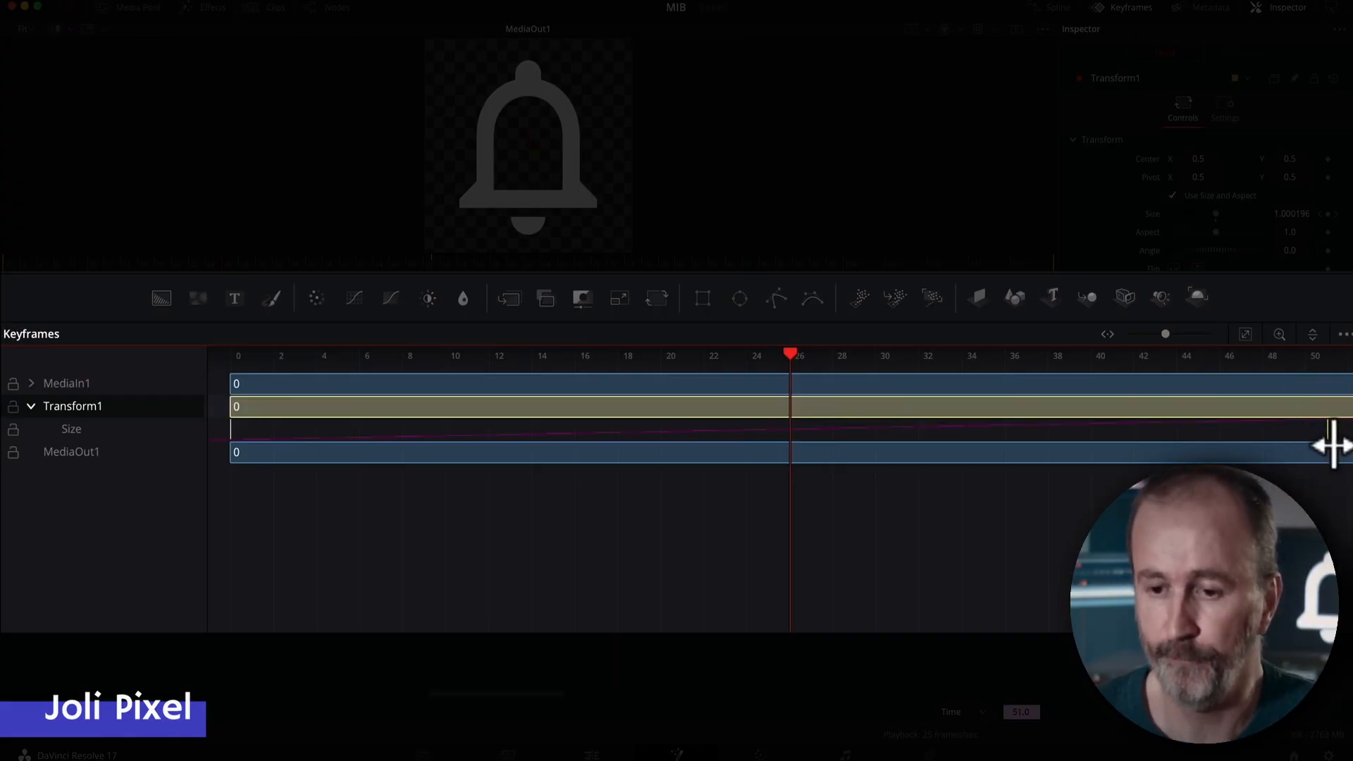
Move the second Size keyframe to frame 22, and shift both keyframes together to frames 12 and 34
left_click_drag(1324, 438, 729, 454)
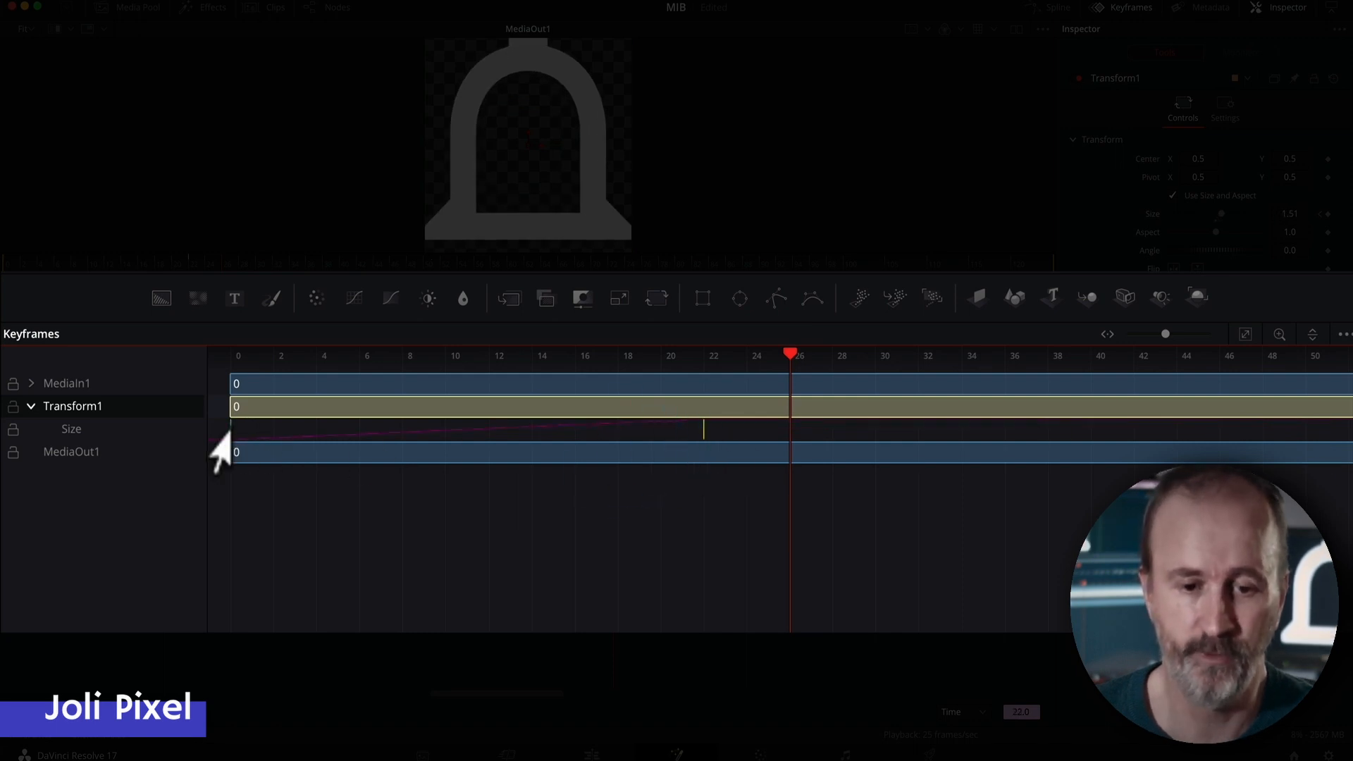
key("shift")
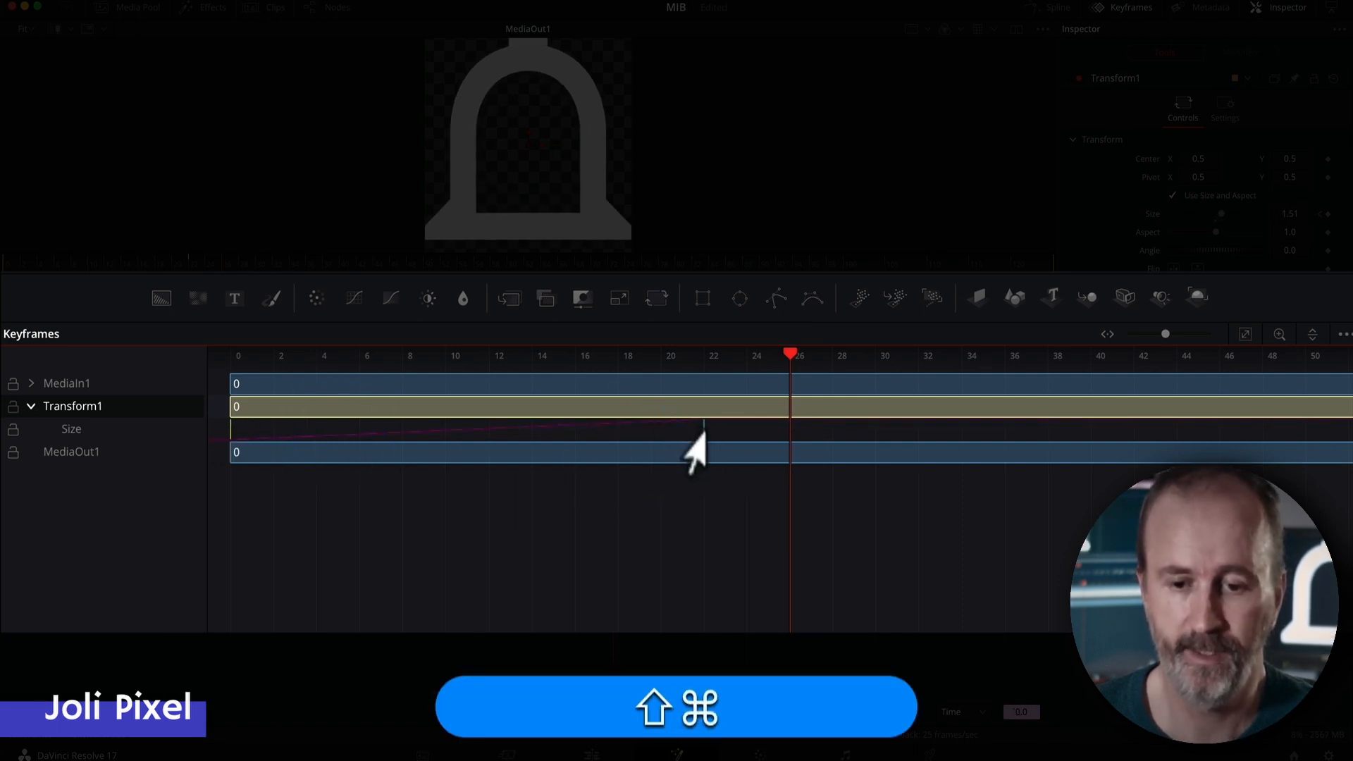
left_click_drag(751, 431, 958, 435)
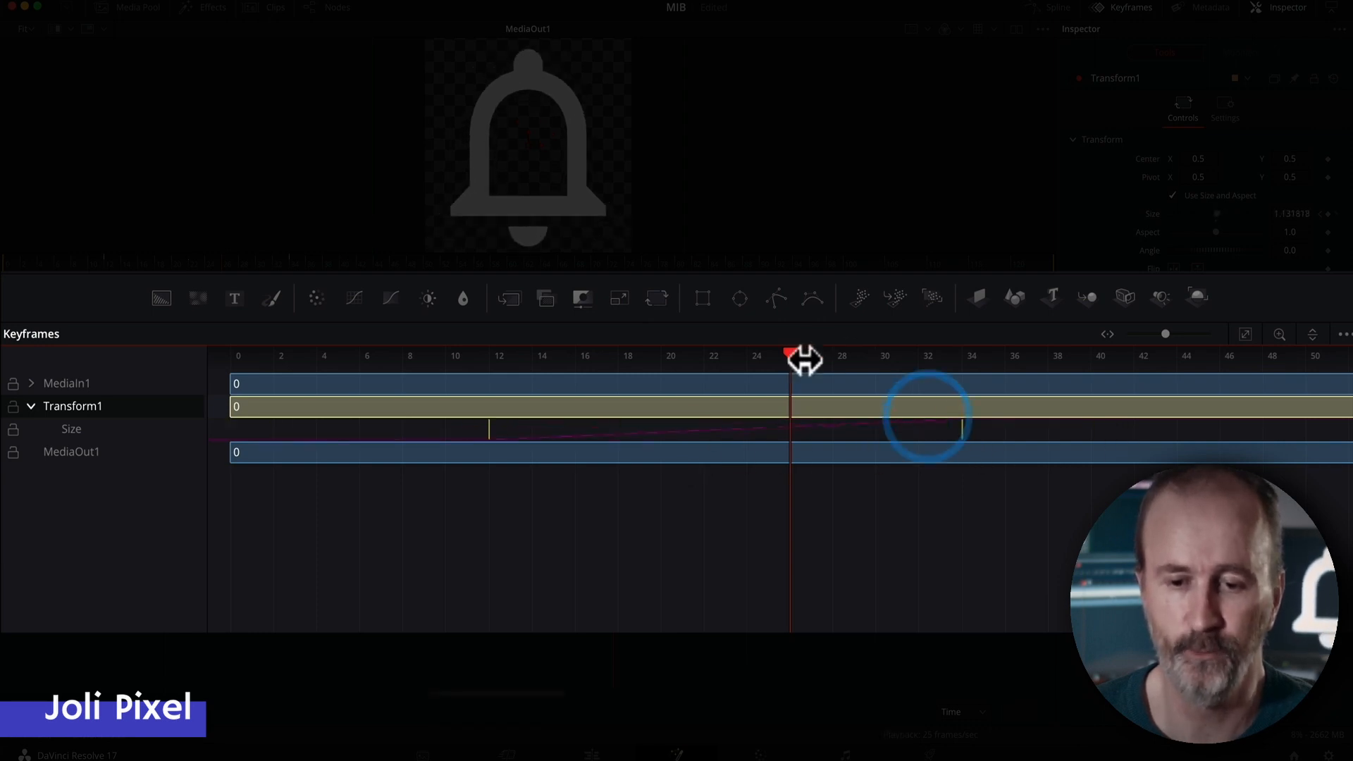
Add a Size keyframe of 1.95 between the existing two, and shift all three so the last two sit at frames 24 and 32
left_click_drag(1045, 441, 1066, 427)
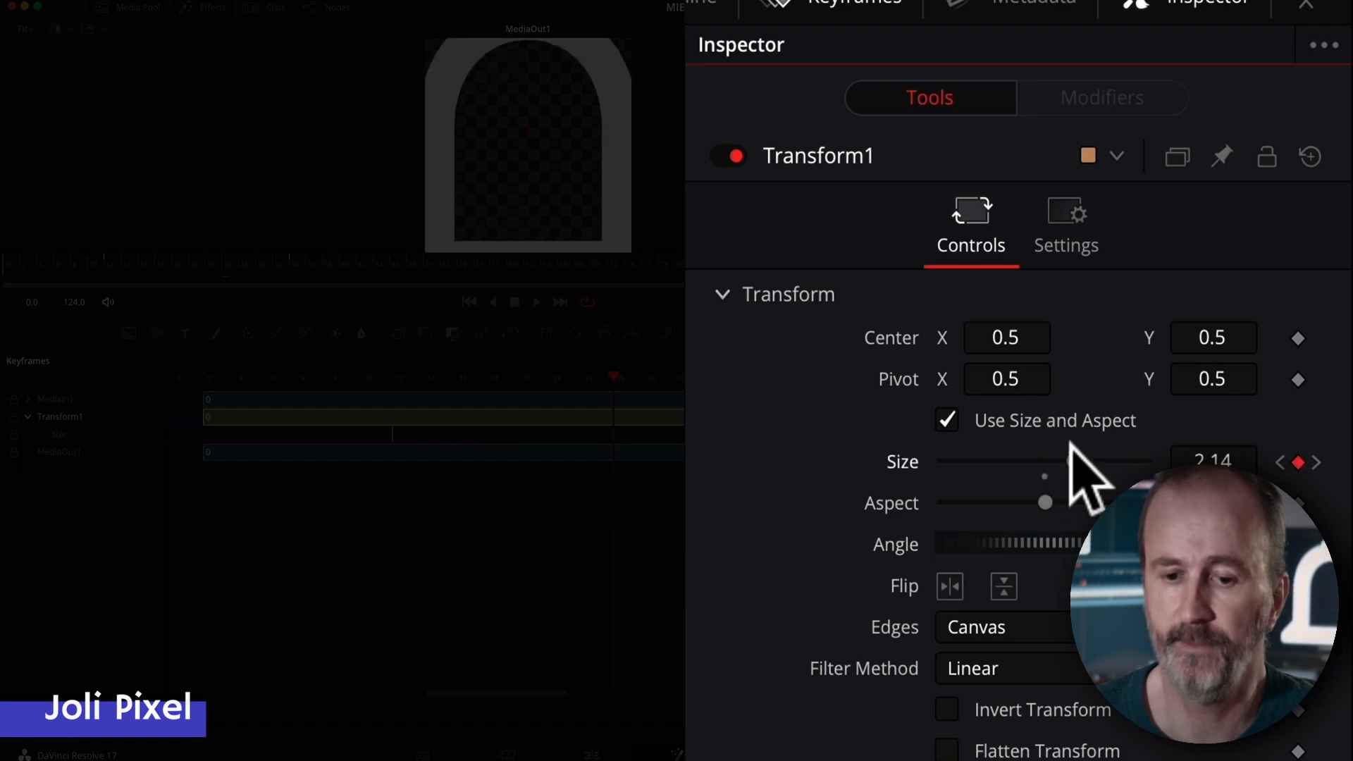
left_click_drag(473, 399, 481, 417)
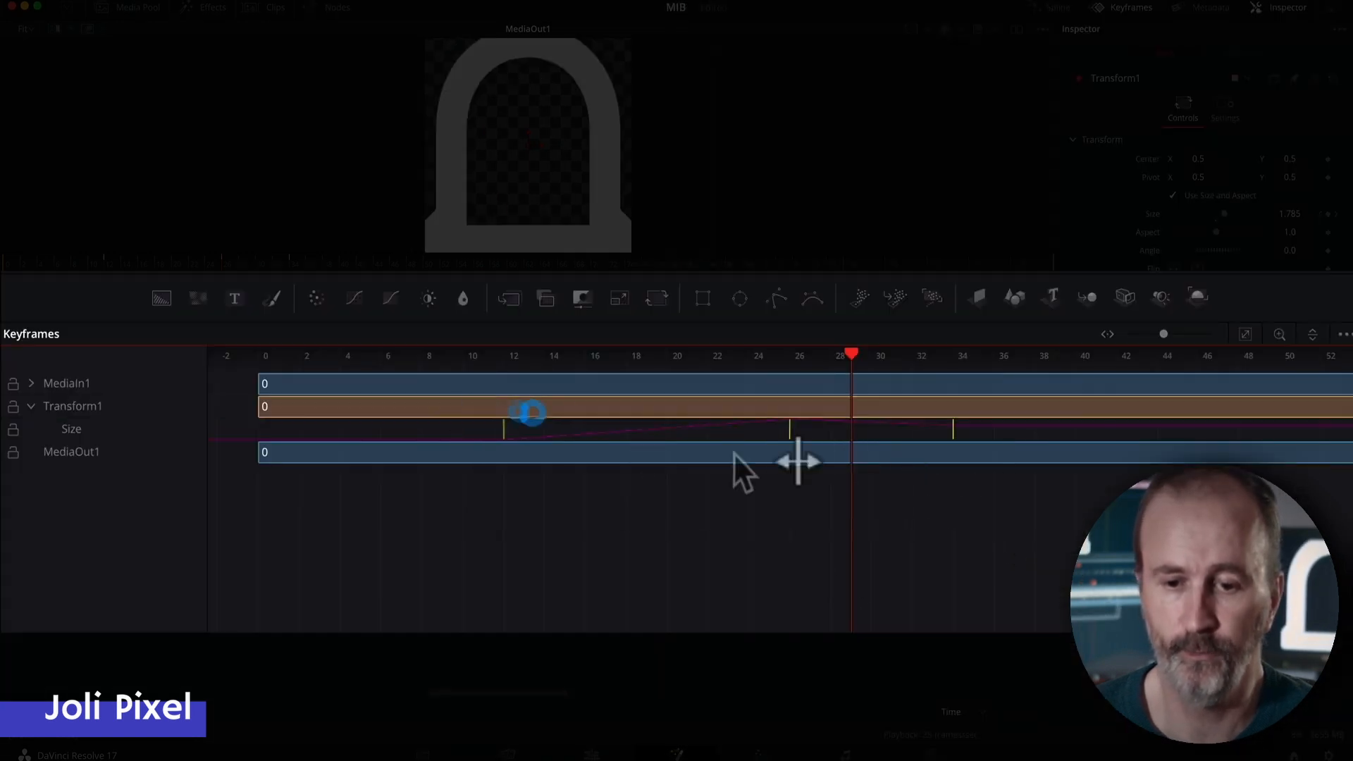
left_click_drag(959, 430, 839, 431)
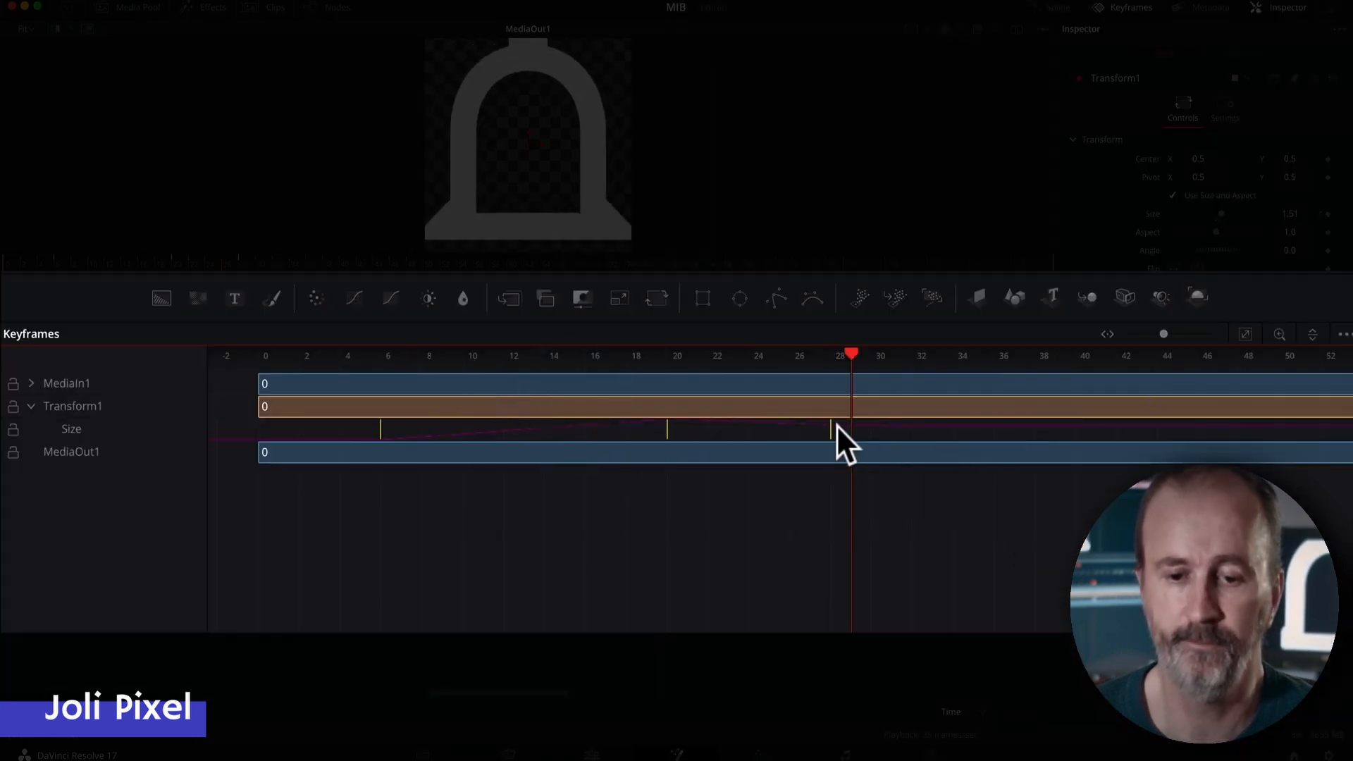
left_click(803, 536)
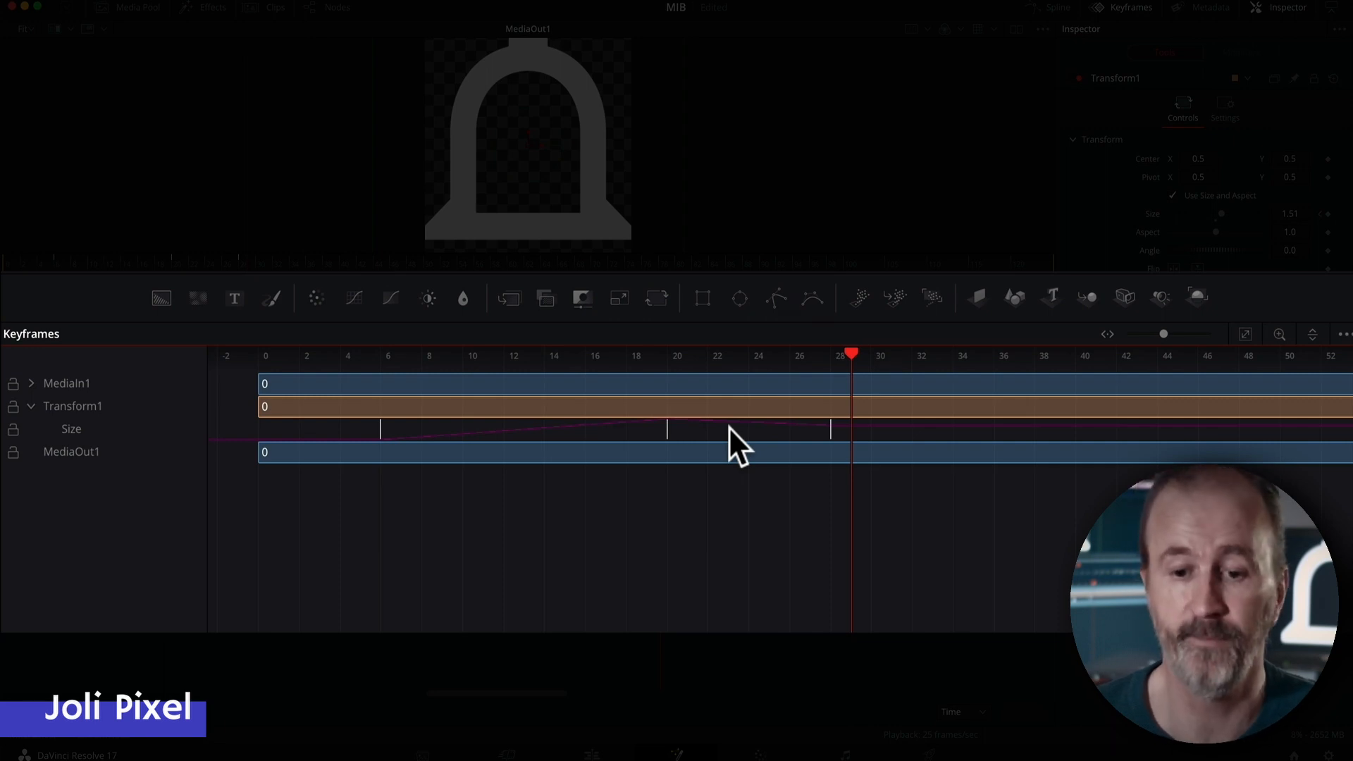
left_click(729, 426)
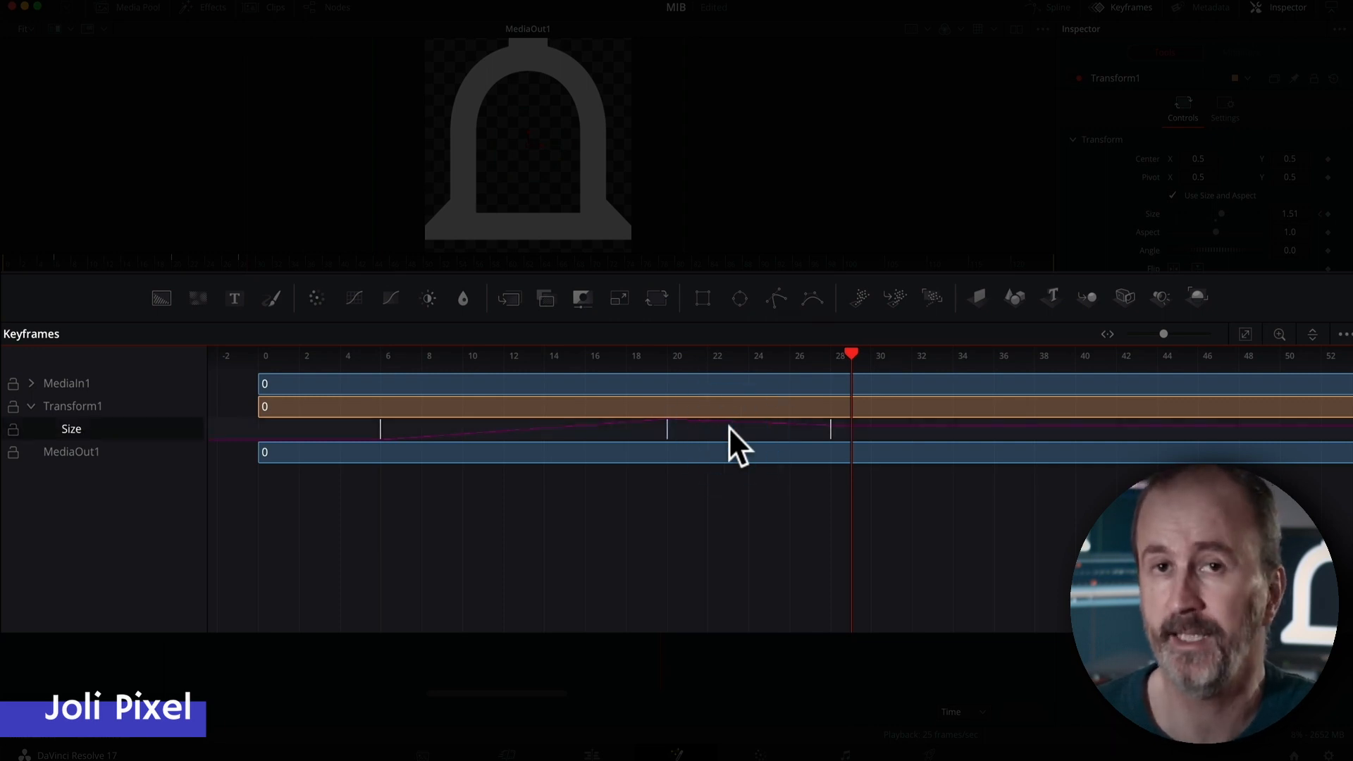
left_click_drag(667, 429, 822, 402)
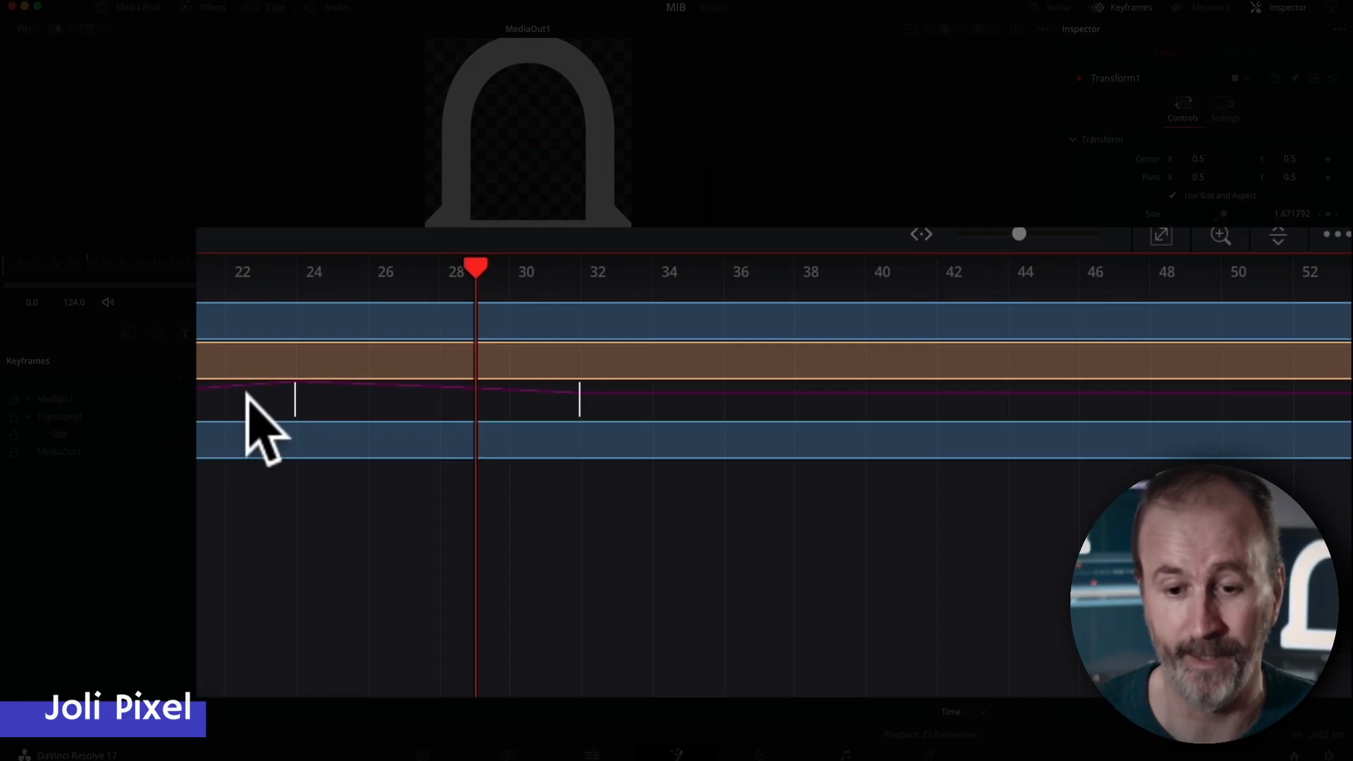
Copy the Size keyframes at frames 24 and 32 and paste them on the Size track starting at frame 40
left_click_drag(246, 403, 705, 378)
key("super")
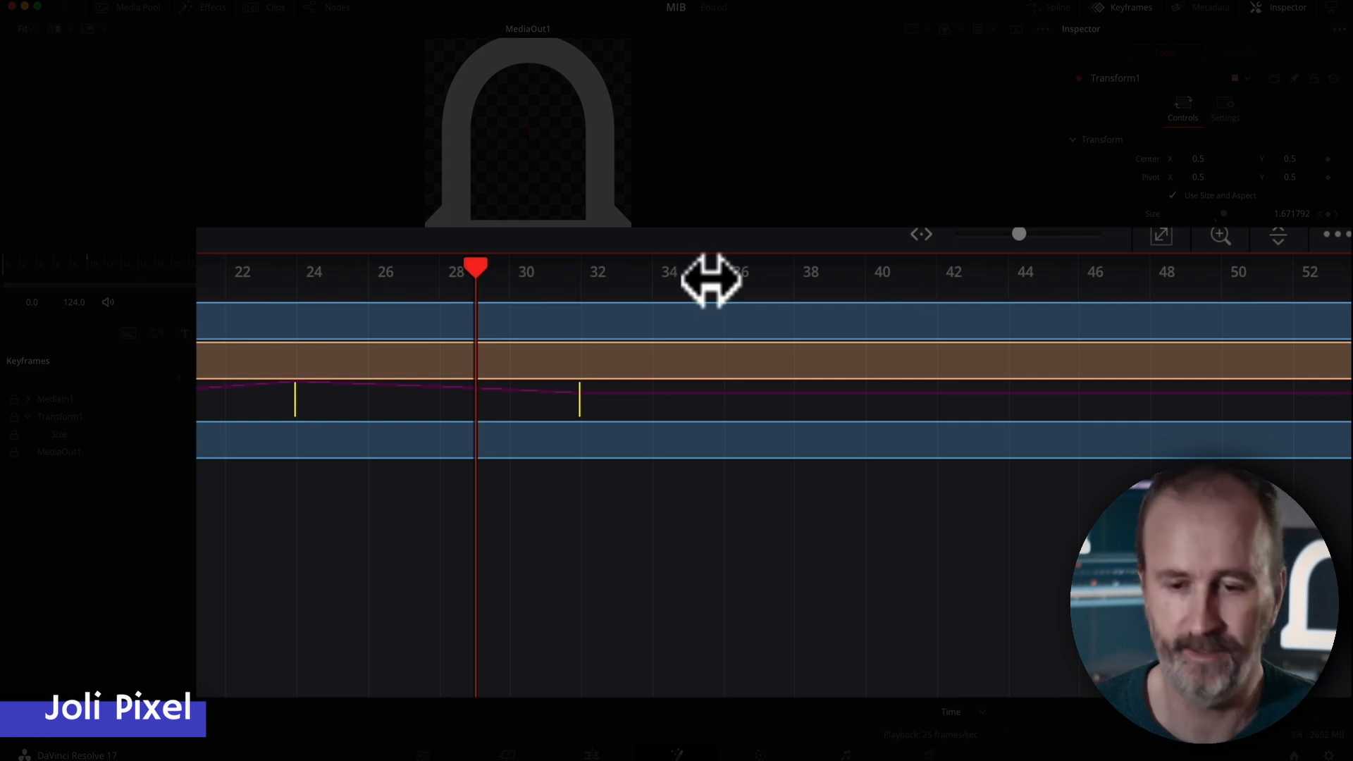
key("alt")
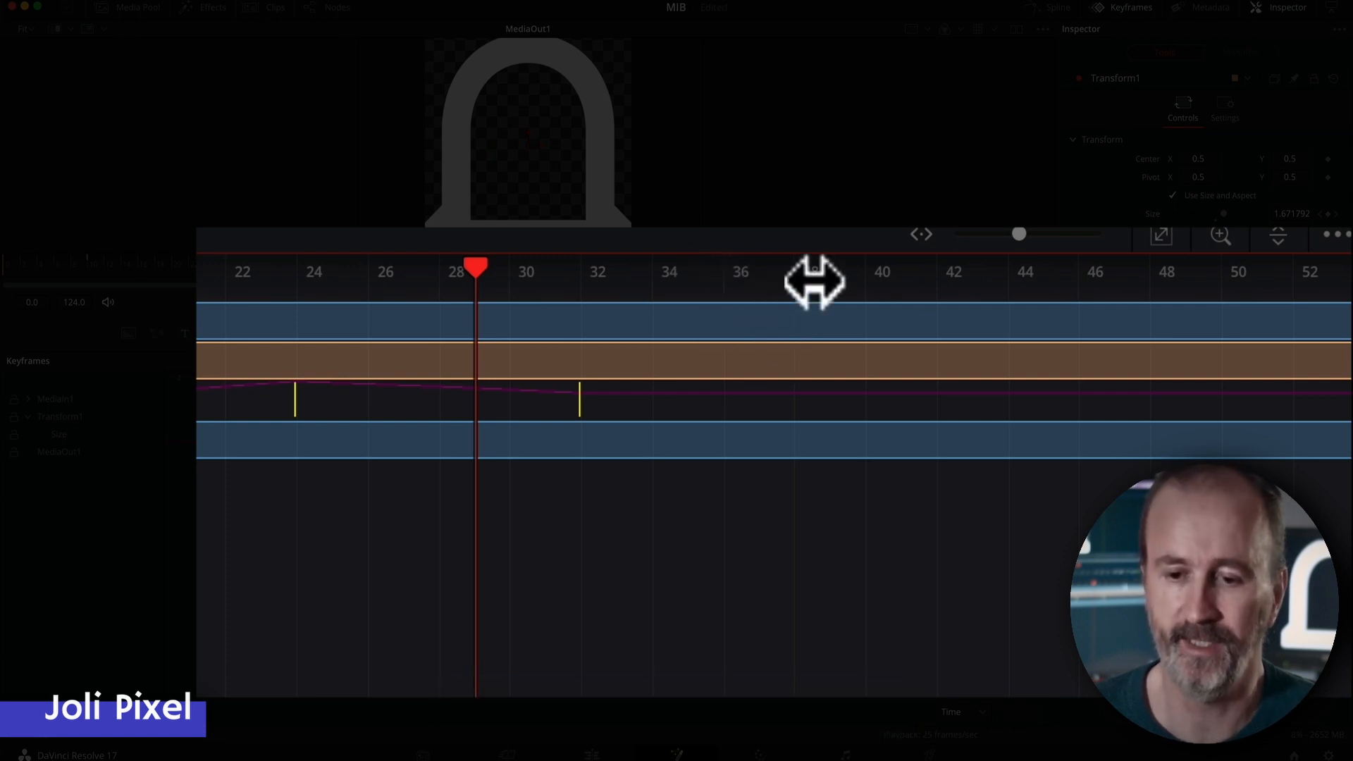
left_click(850, 581, "alt+super")
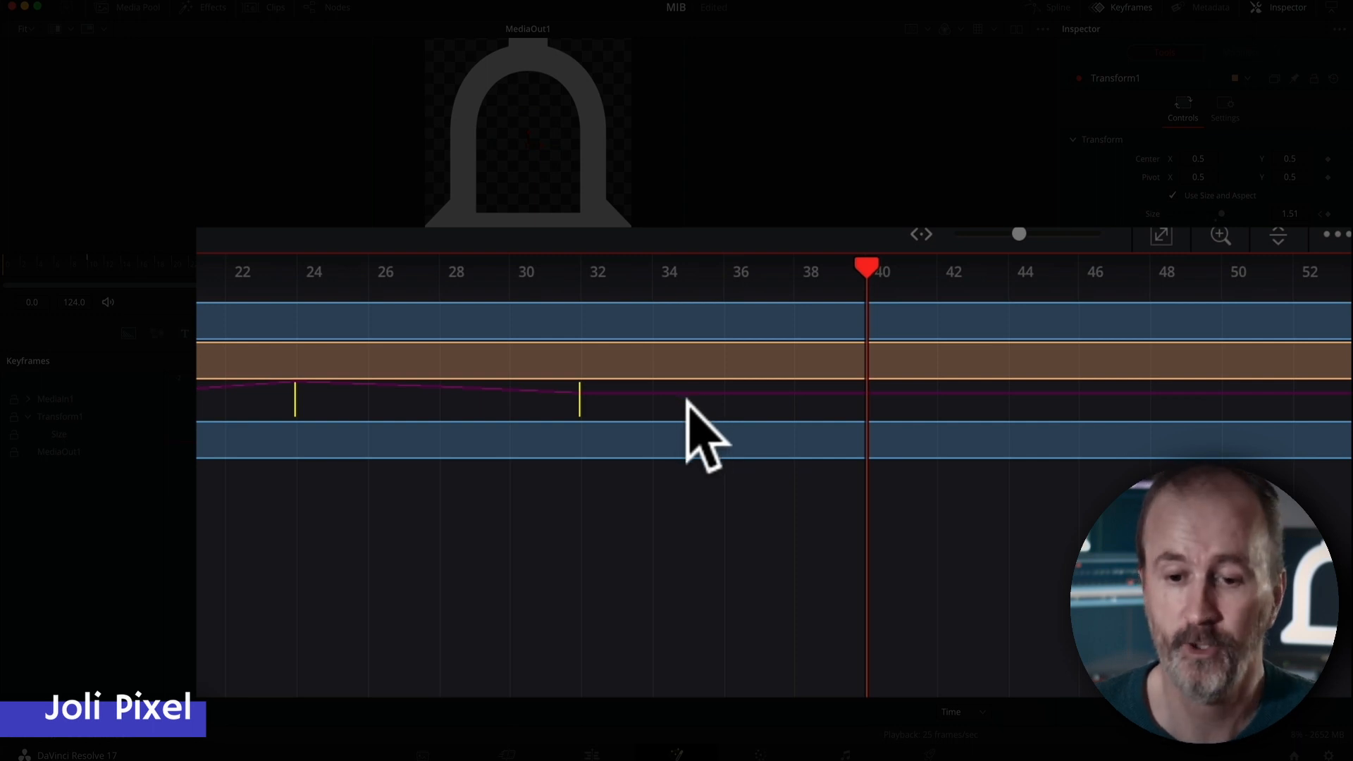
left_click(687, 405)
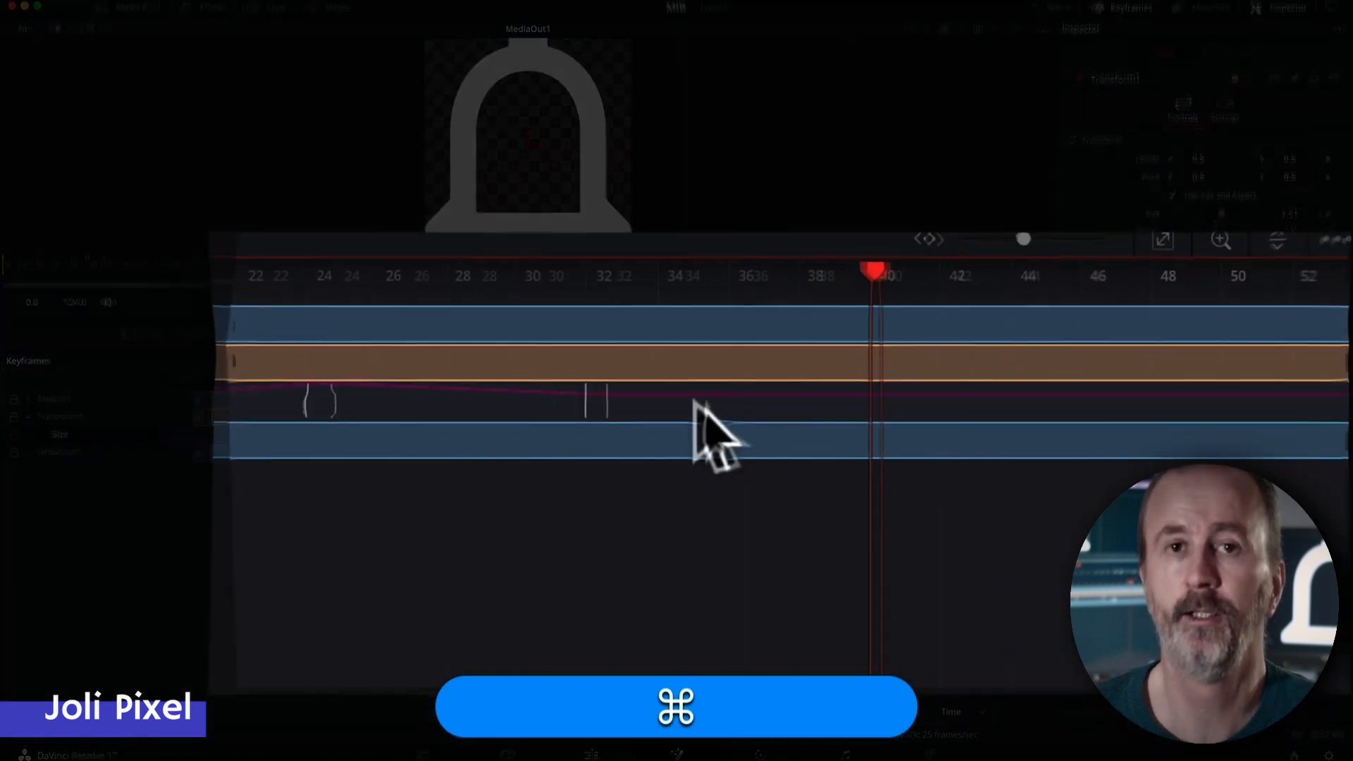
key("super+v")
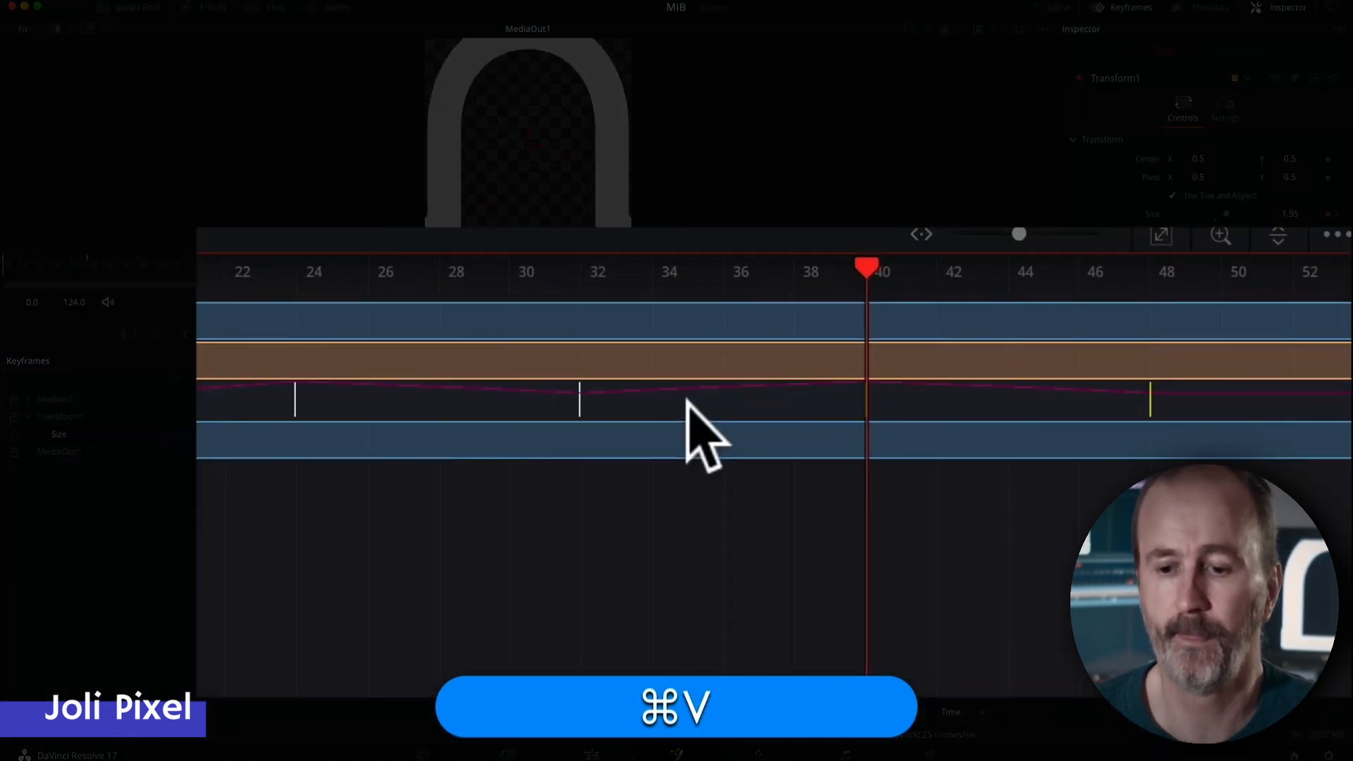
Scrub the playhead back and forth over the original and pasted Size keyframes to preview the bell's pulsing zoom
left_click_drag(551, 694, 644, 695)
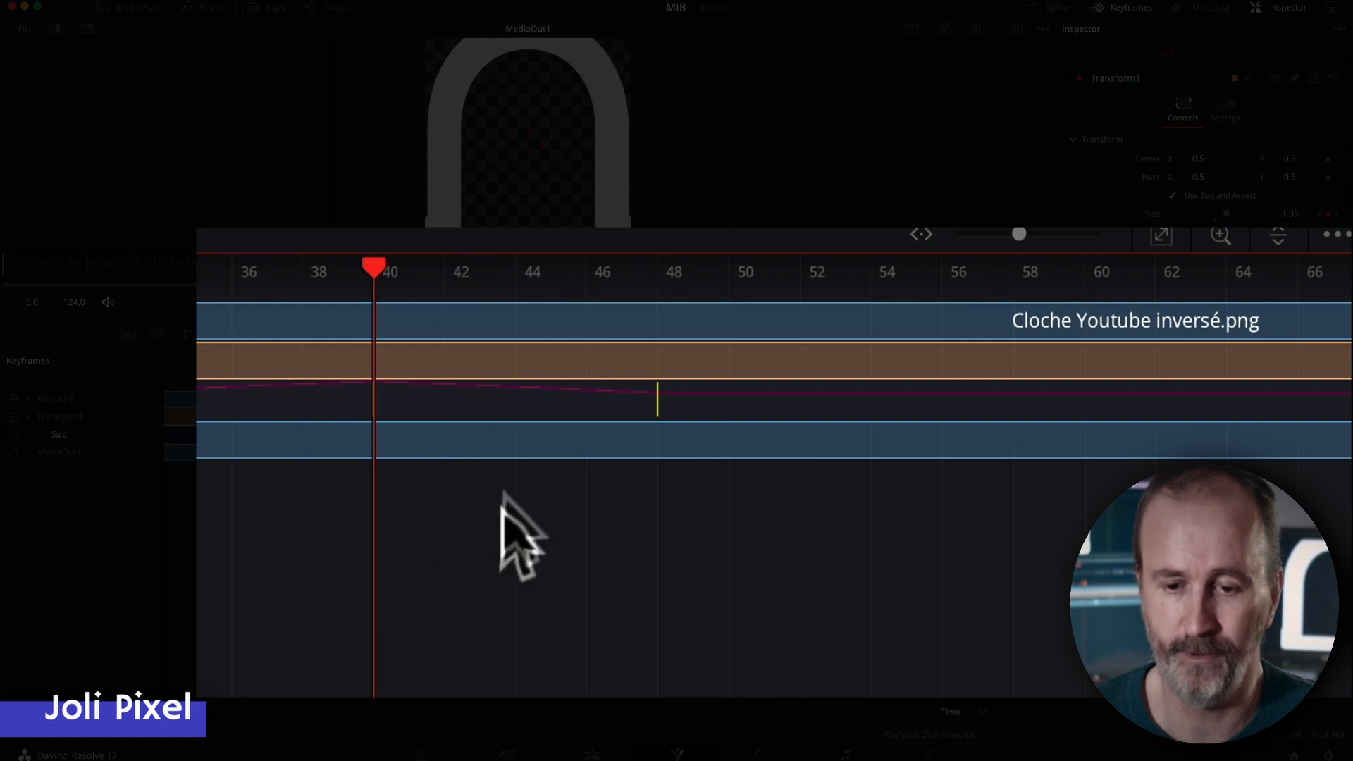
left_click(493, 540, "alt+super")
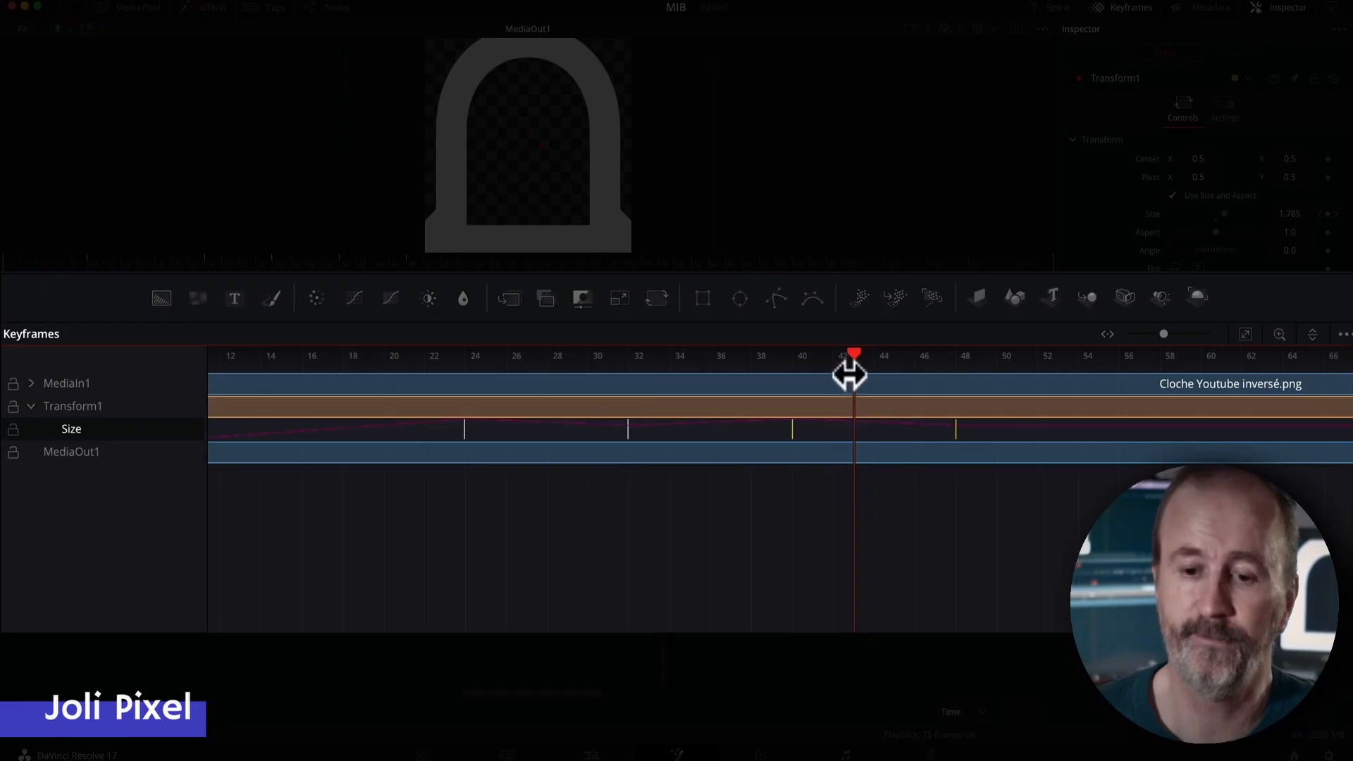
left_click_drag(853, 352, 411, 361)
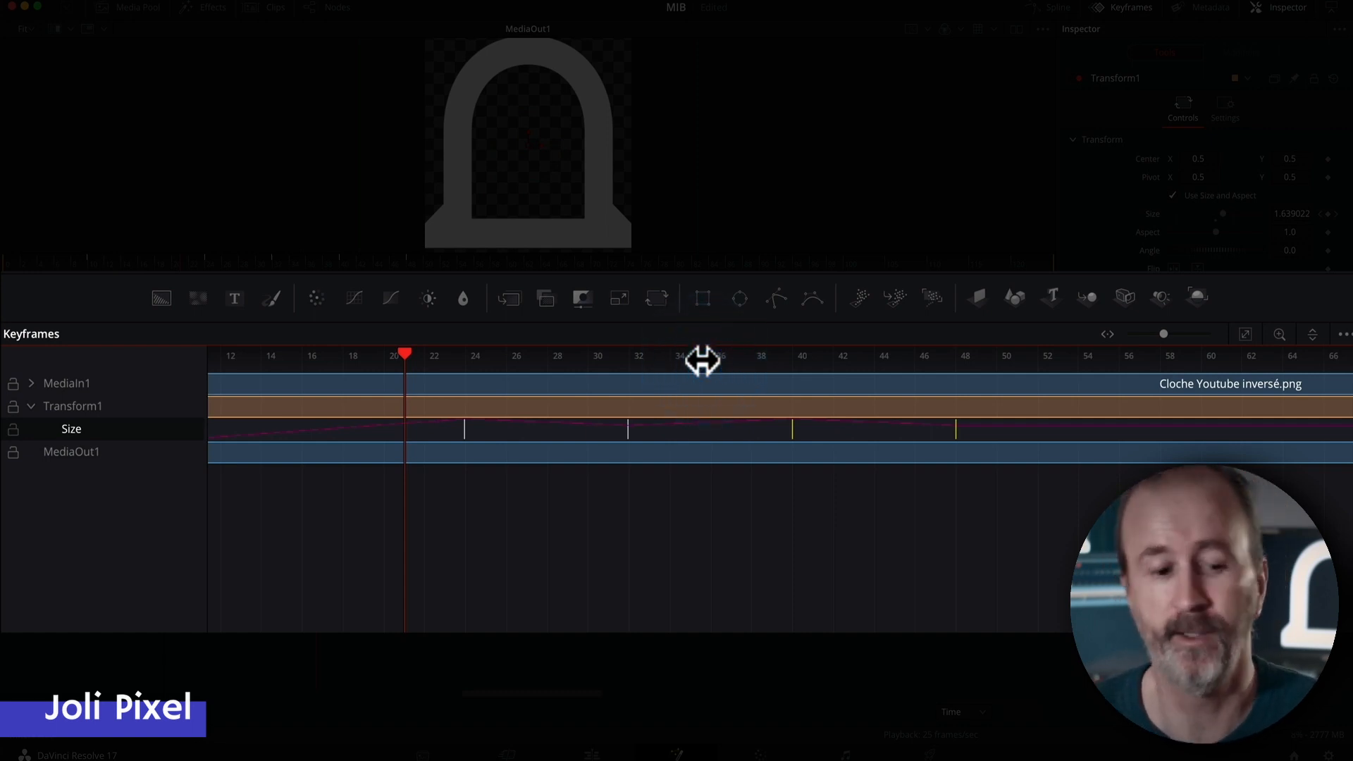
key("alt")
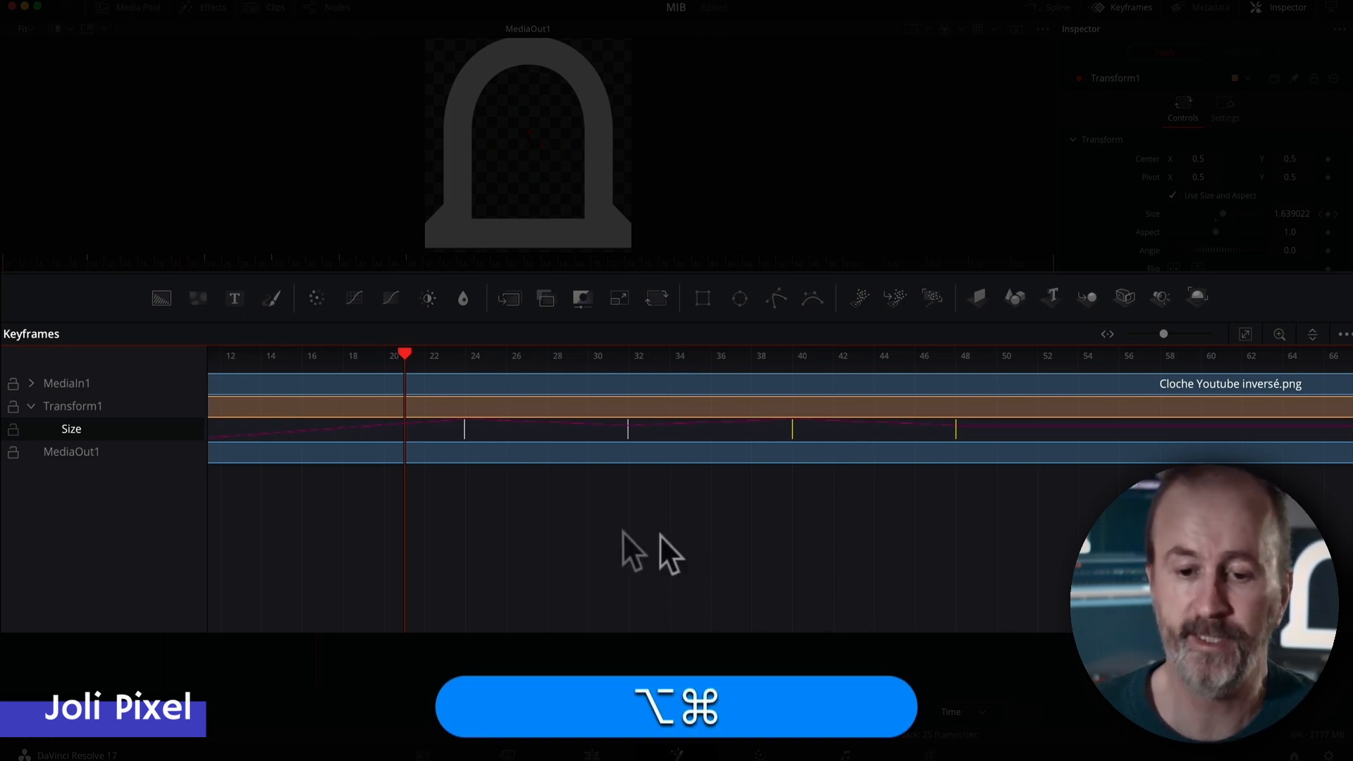
left_click_drag(871, 533, 568, 594)
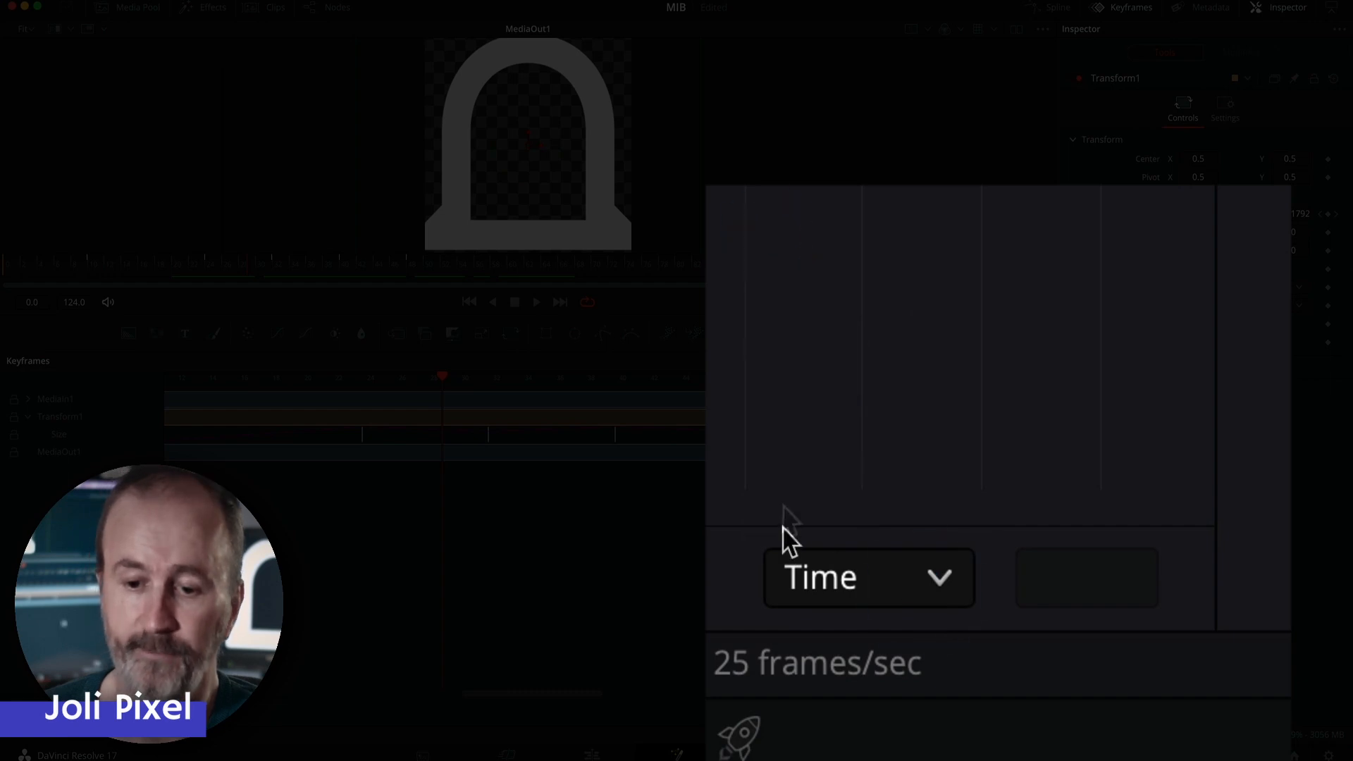
Set the last Size keyframe's time to frame 60, and apply a time offset of +5 to it
left_click(743, 434)
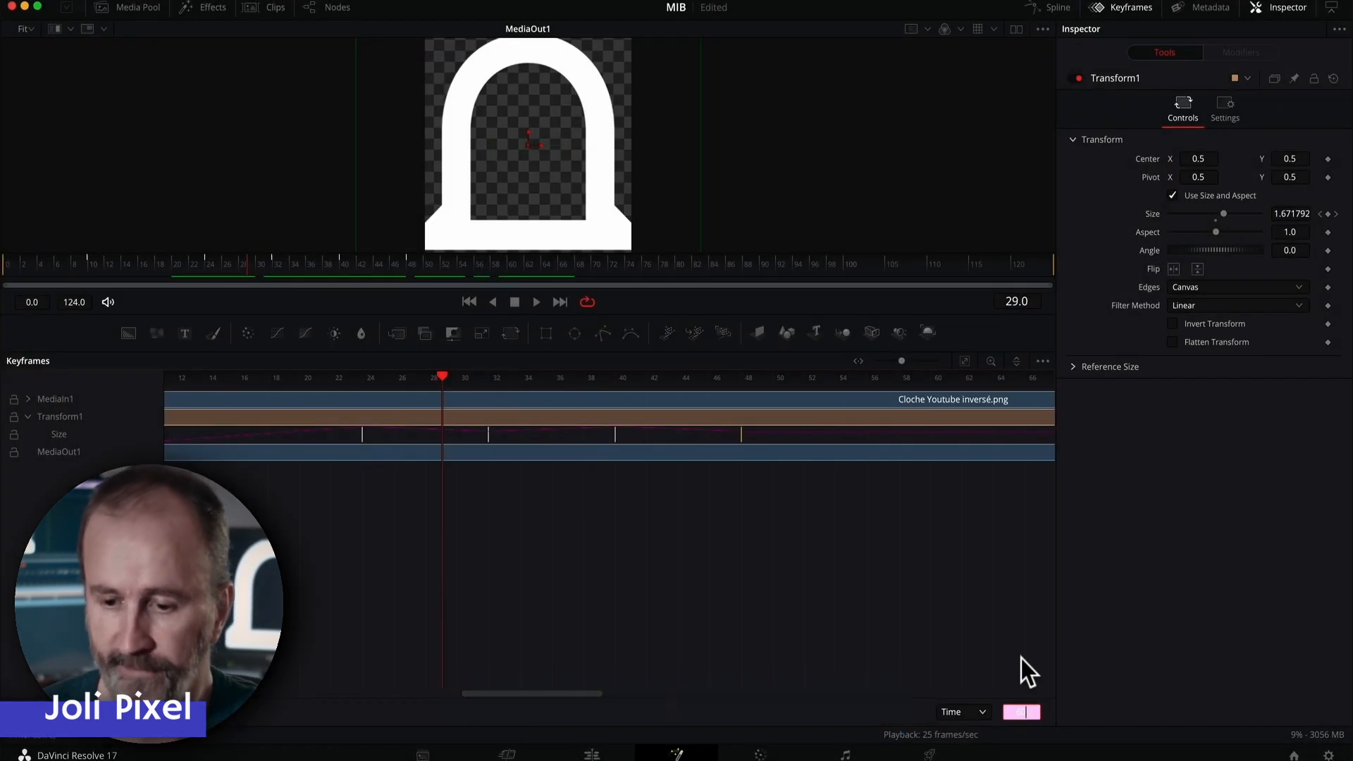
key("Return")
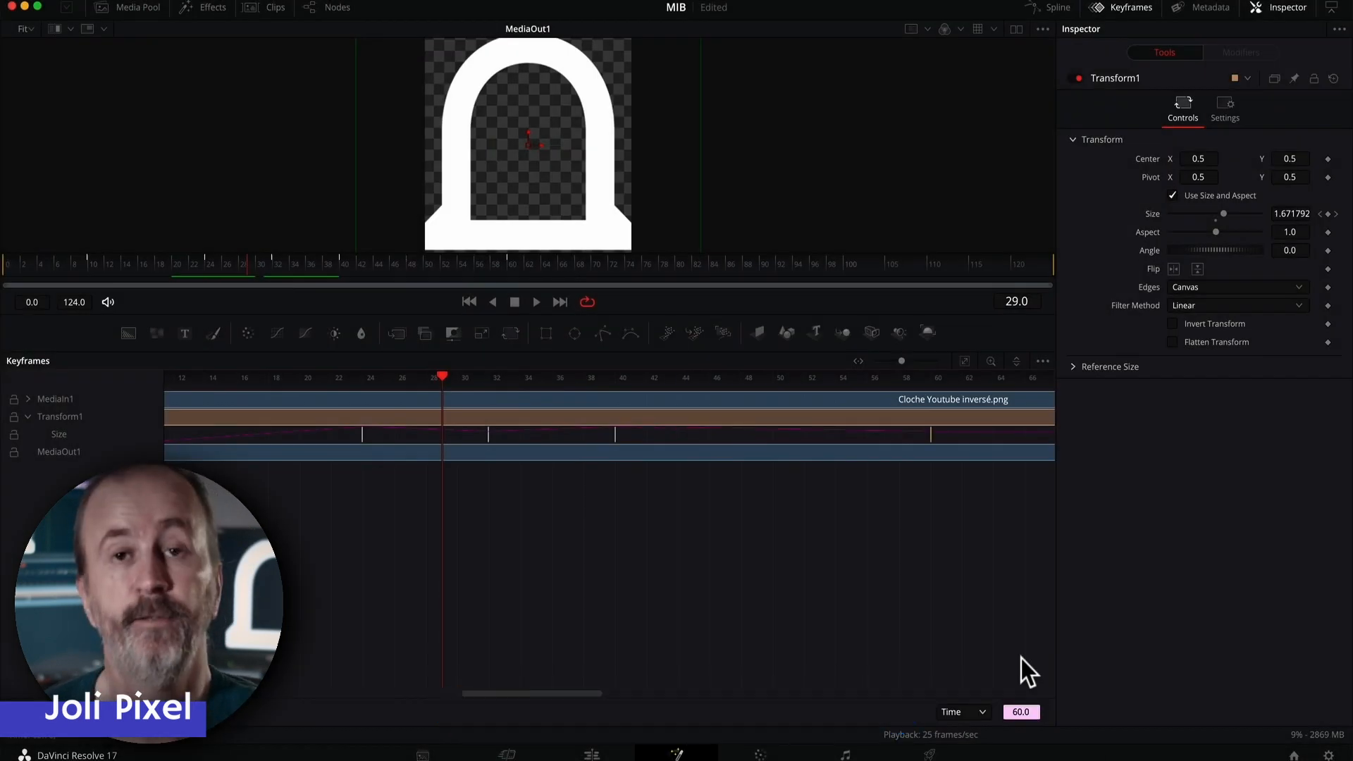
left_click(963, 712)
left_click(953, 615)
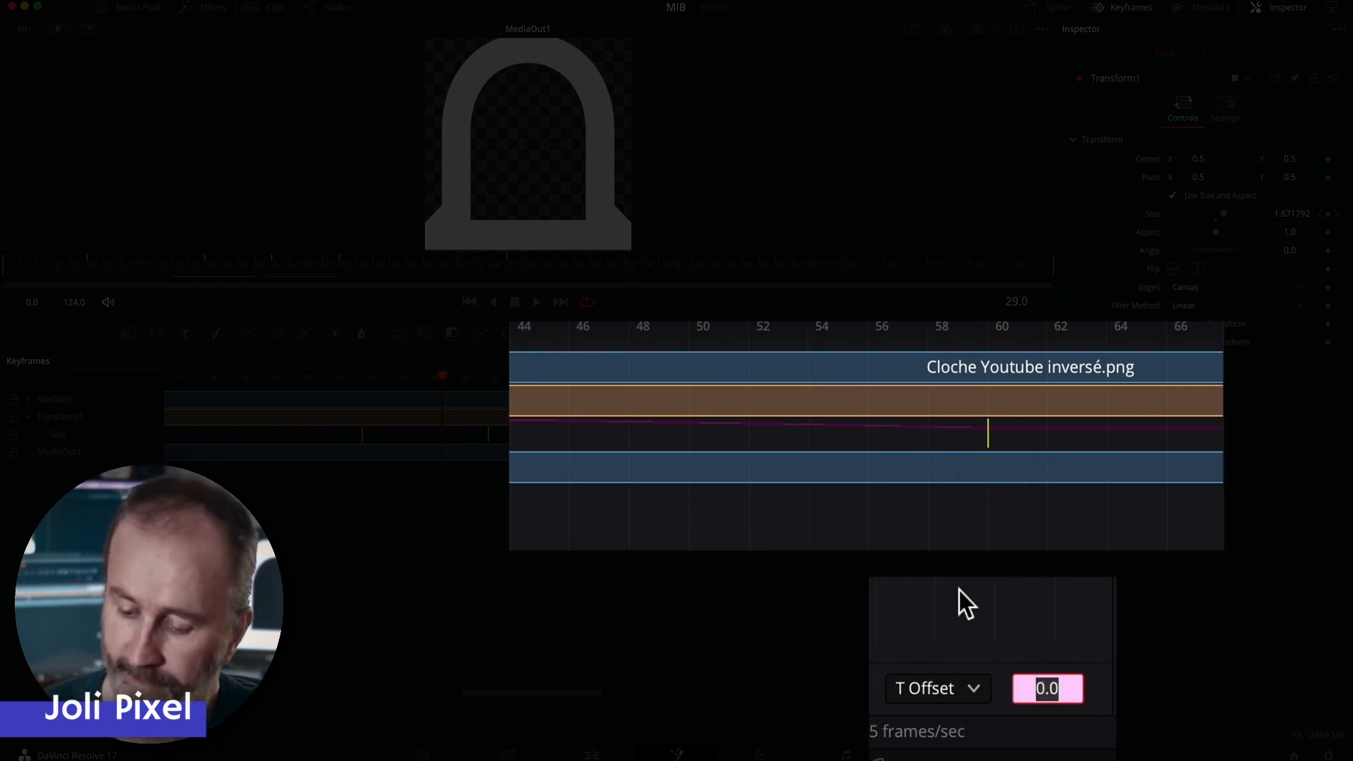
type("+5")
key("Return")
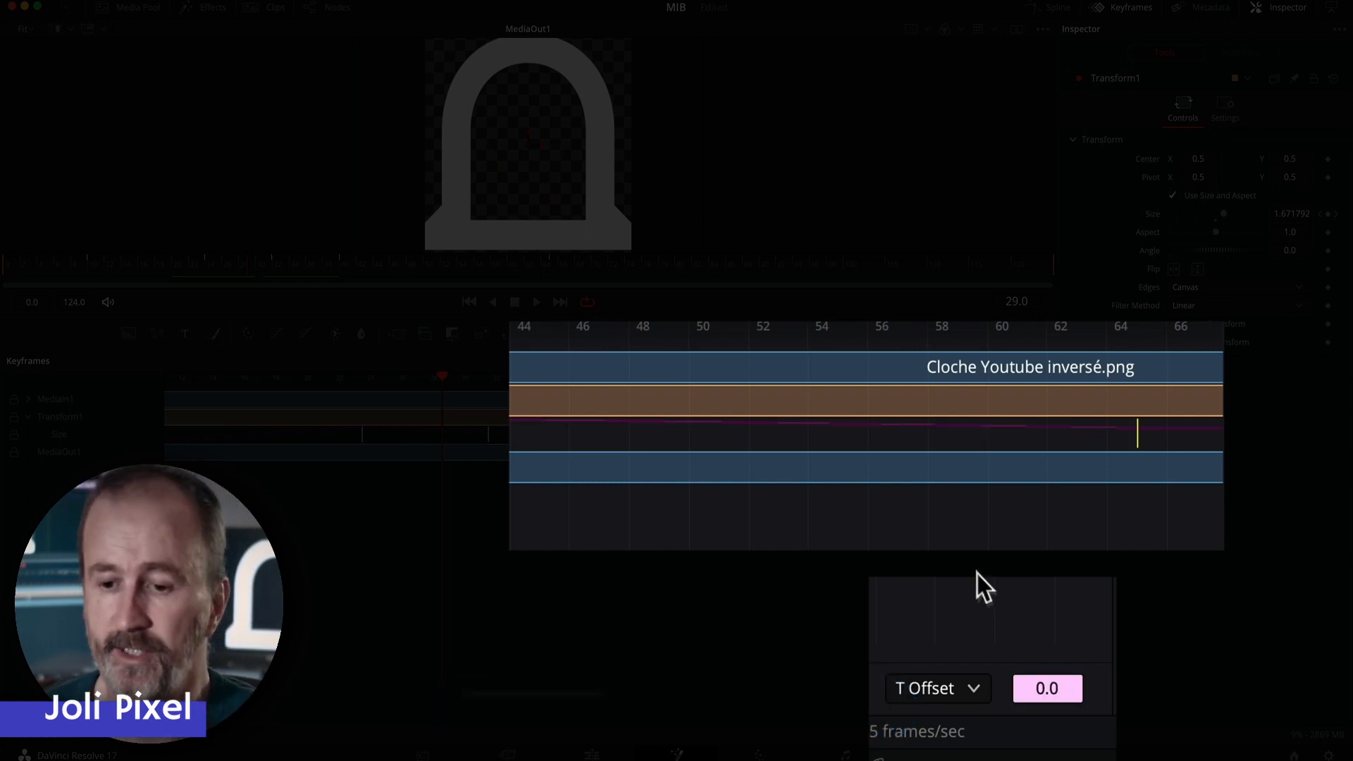
Offset the last Size keyframe backward to about frame 45, and shift the last three Size keyframes by a time offset of 10
type("-")
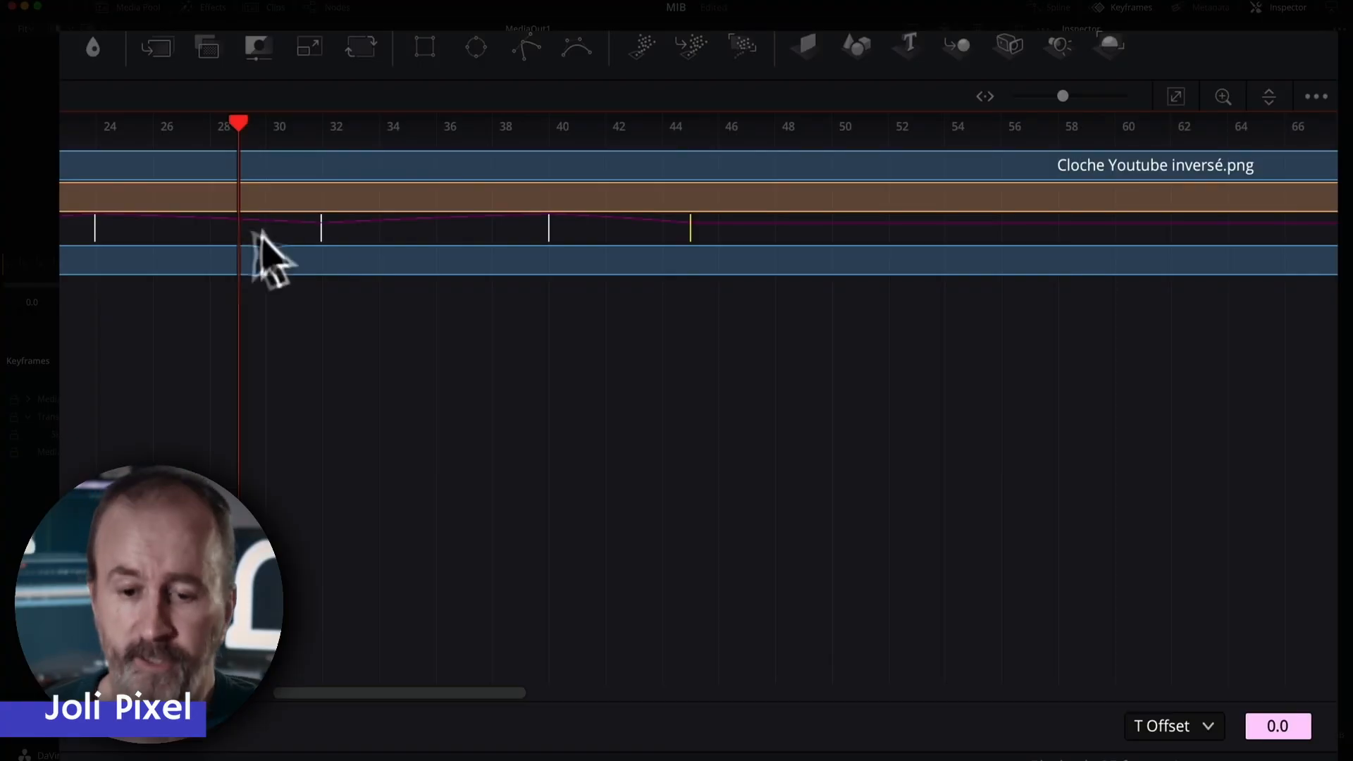
left_click_drag(255, 237, 792, 215)
double_click(1251, 720)
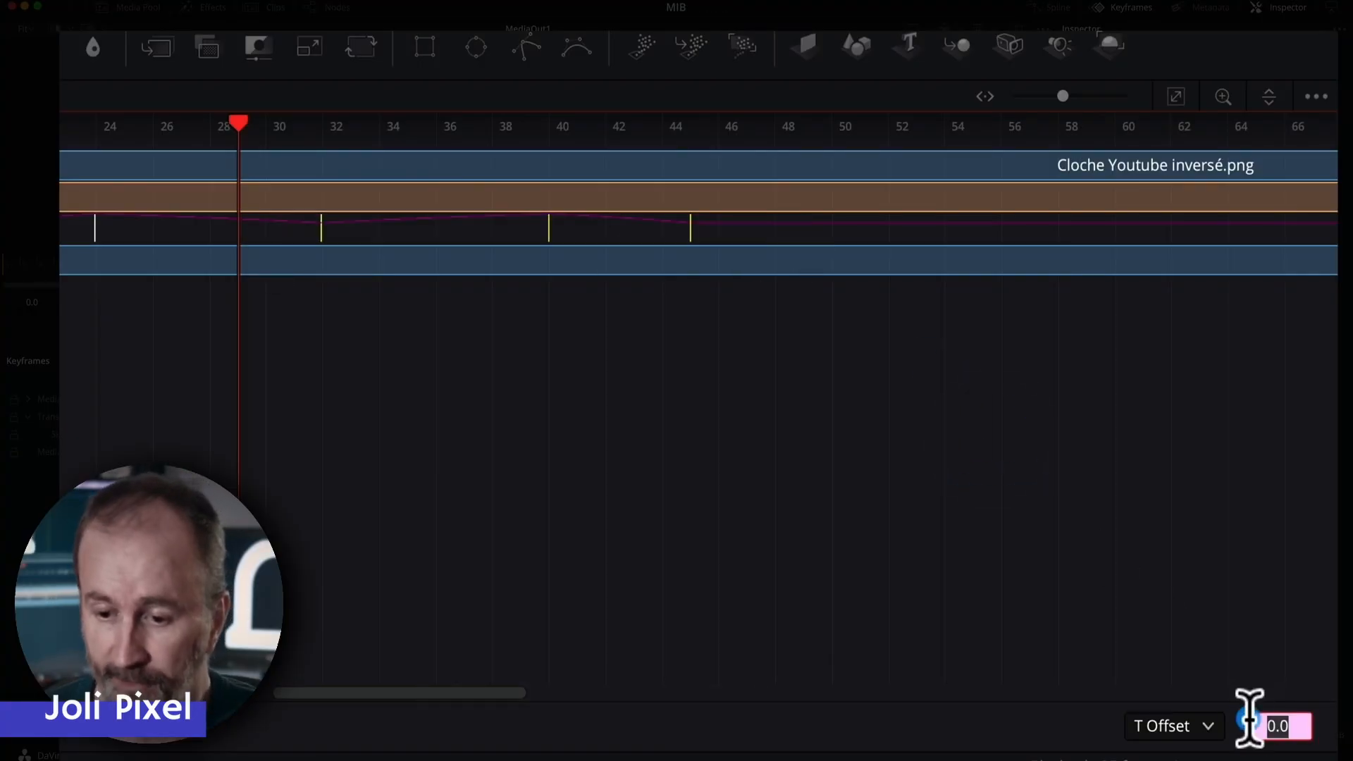
type("10")
key("Return")
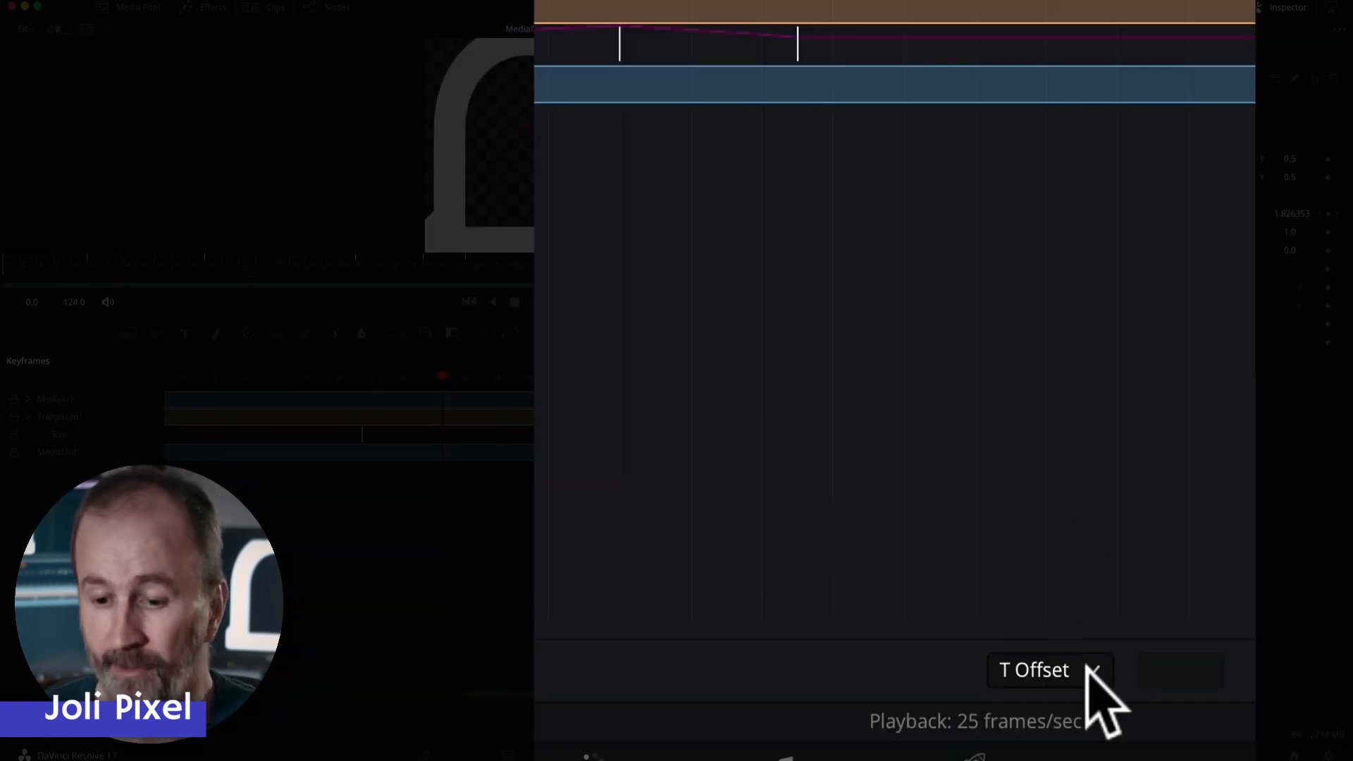
With the playhead at frame 53, try a time scale of 2 on the last two Size keyframes, and apply 0.5 instead
left_click(1091, 669)
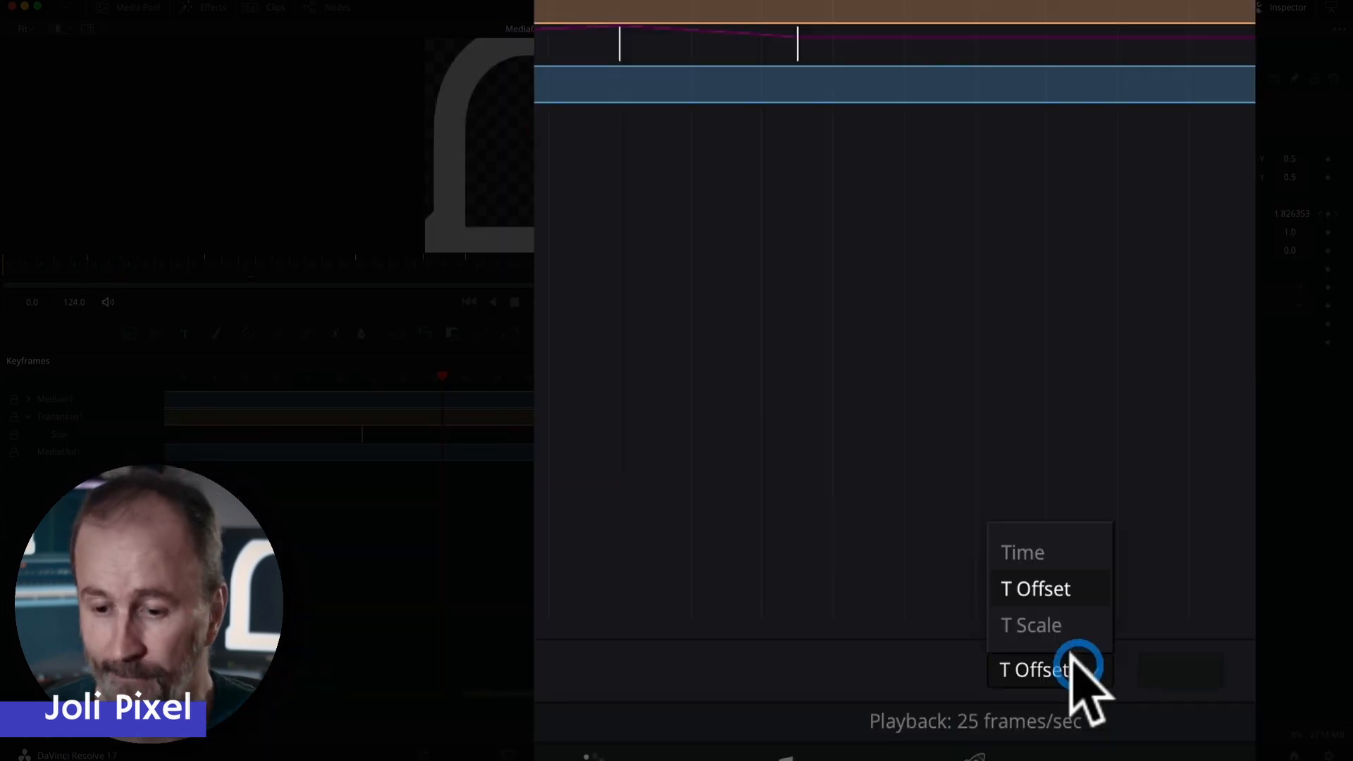
left_click(1072, 624)
left_click_drag(592, 40, 826, 40)
left_click_drag(443, 379, 820, 402)
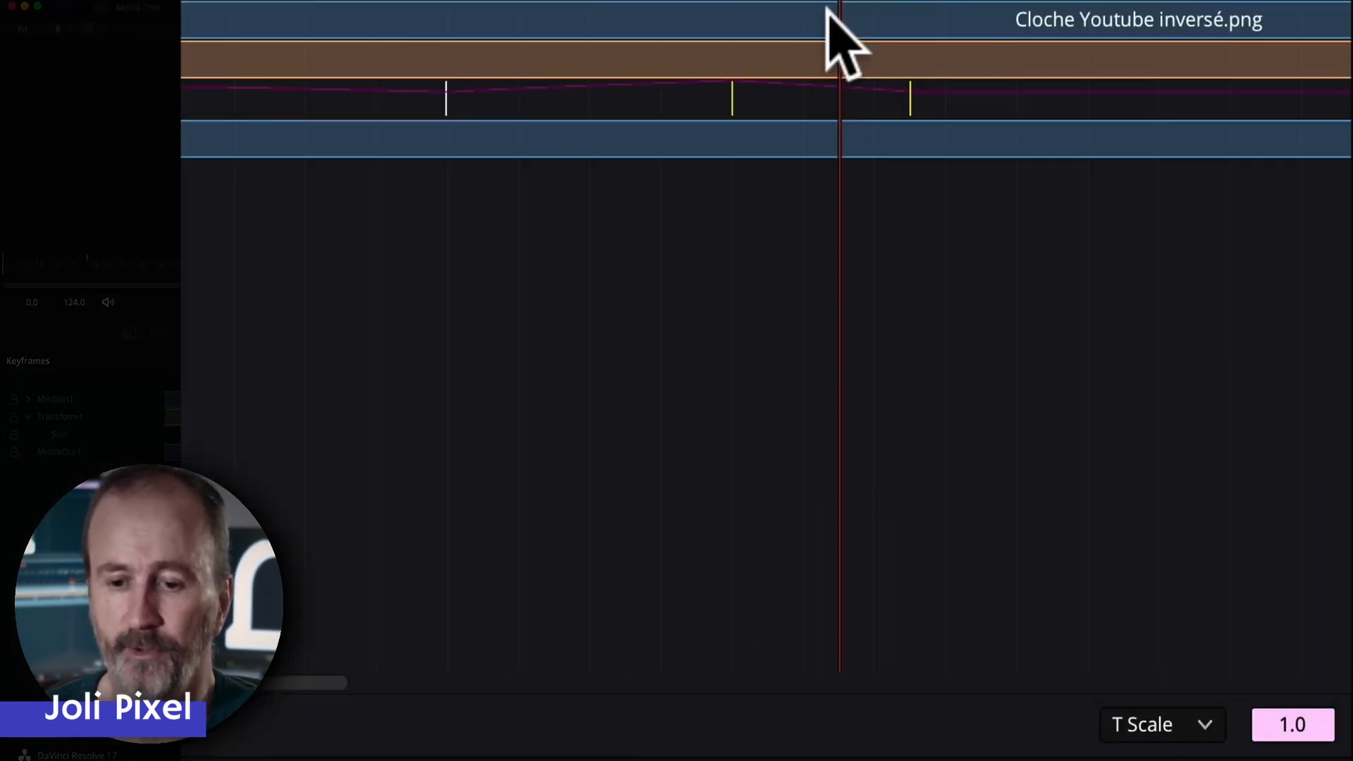
left_click(1270, 723)
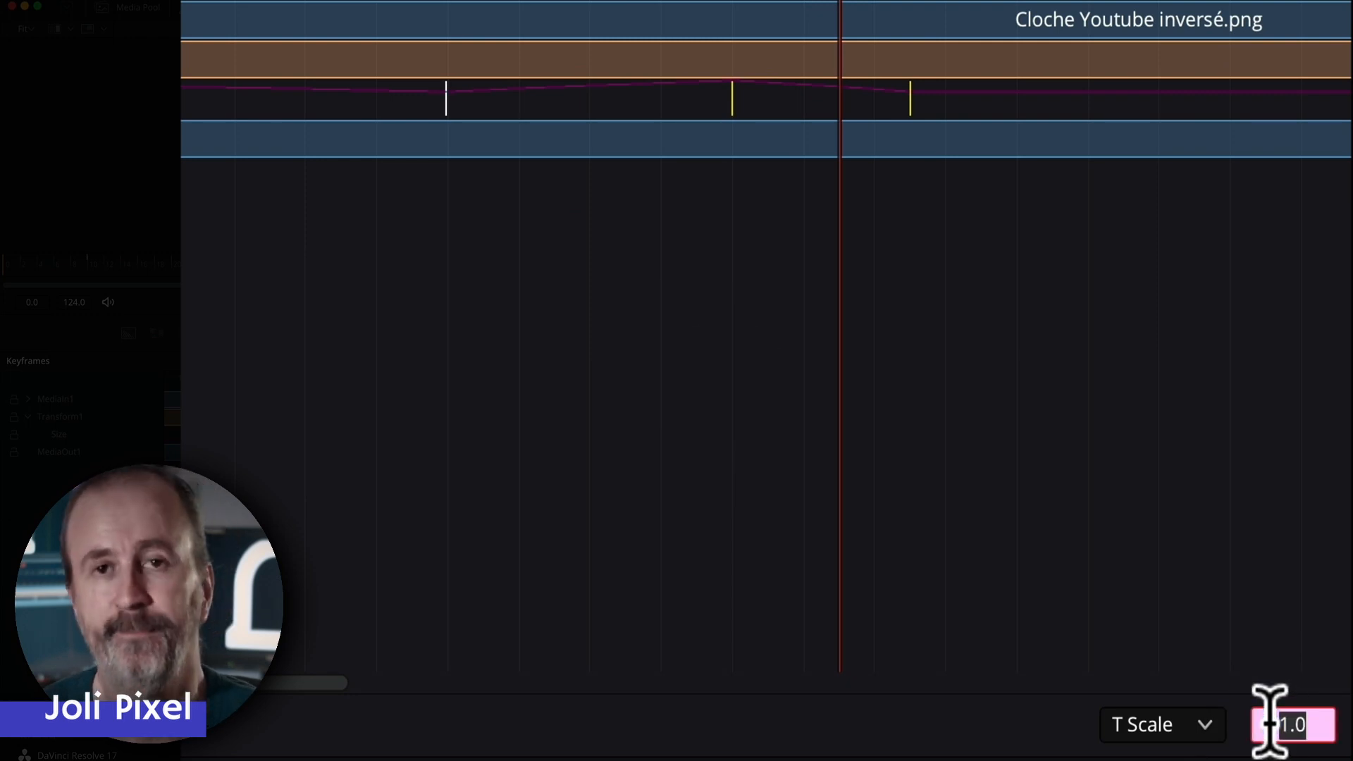
type("2")
key("Return")
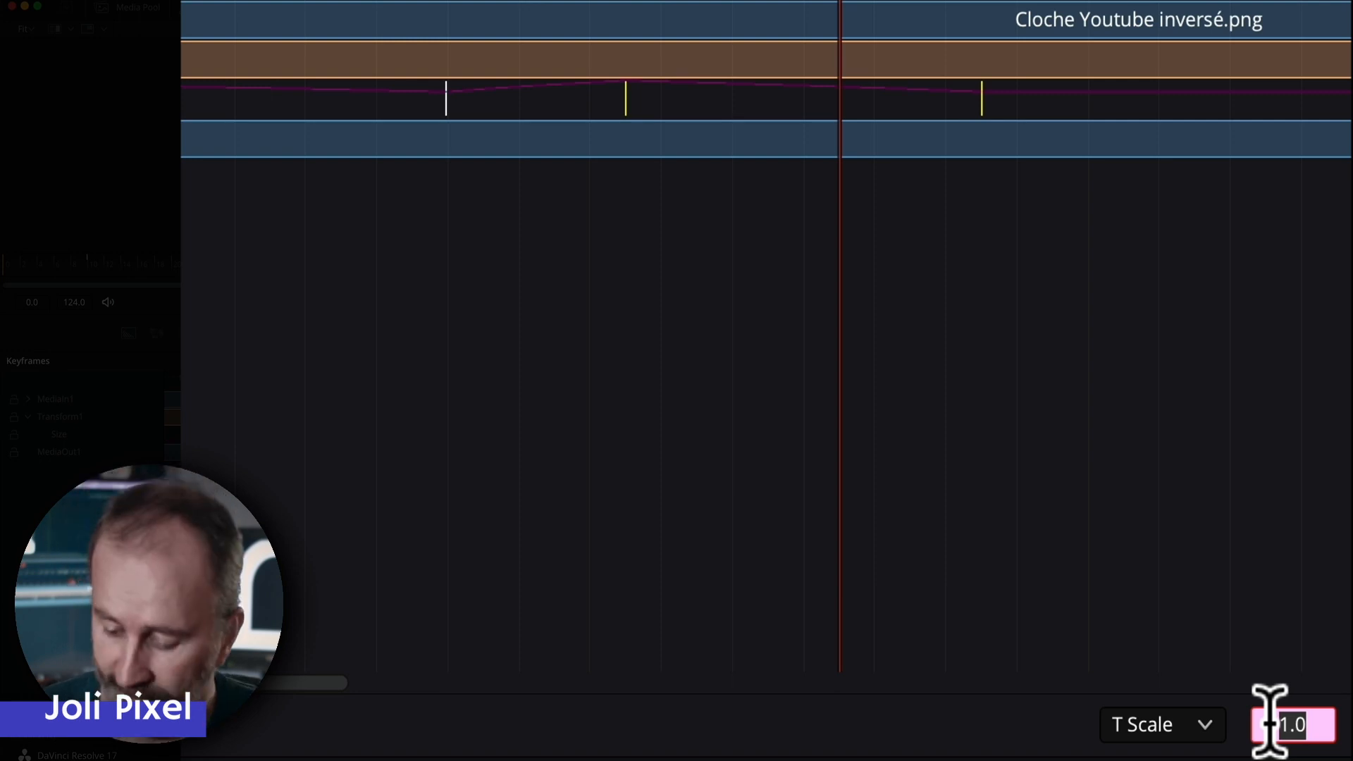
type("0.")
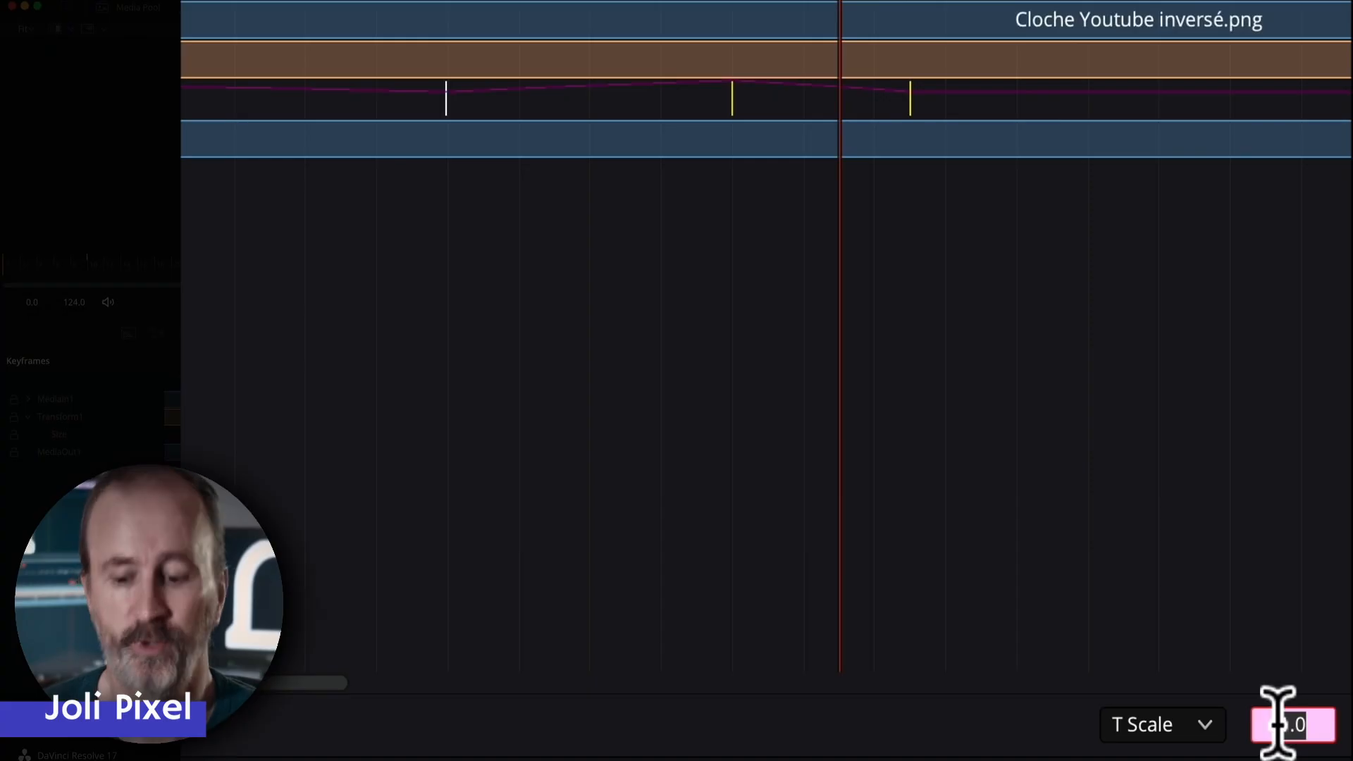
type("5")
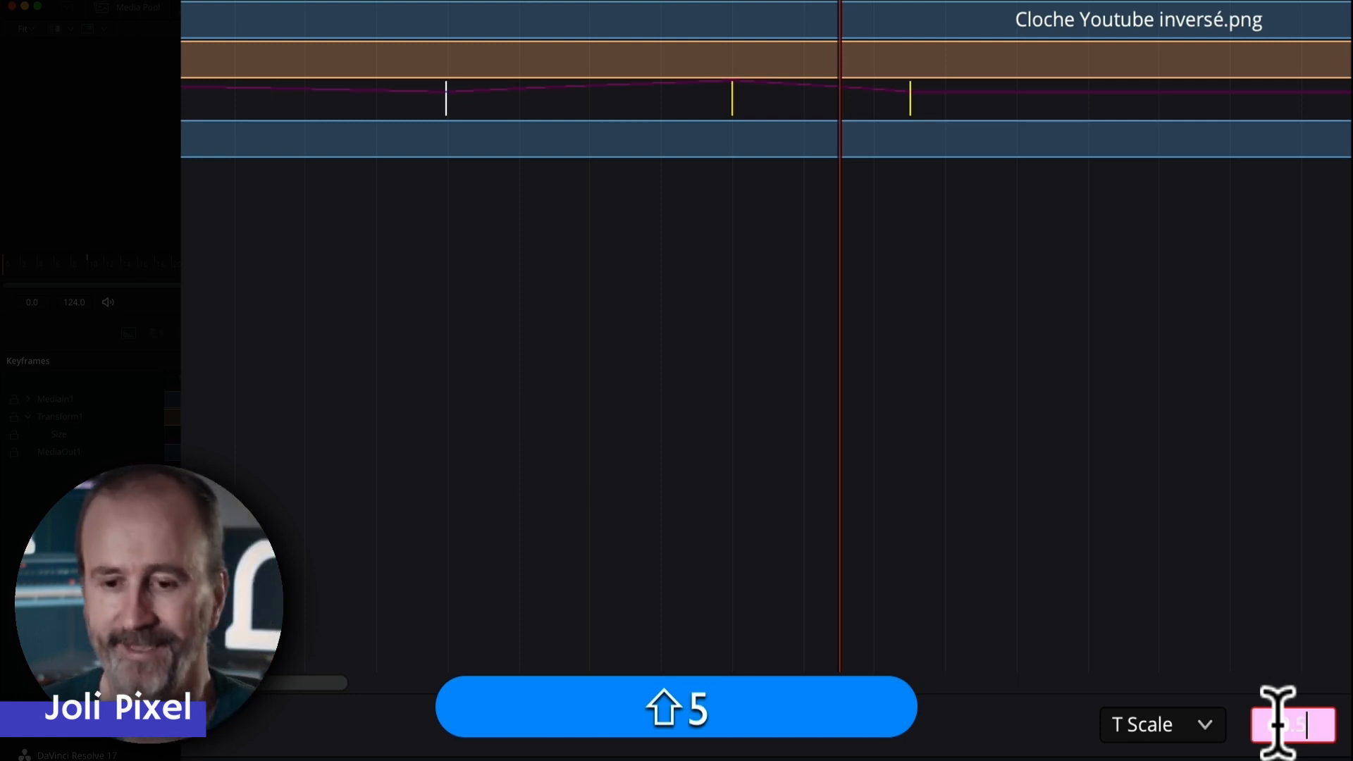
key("Return")
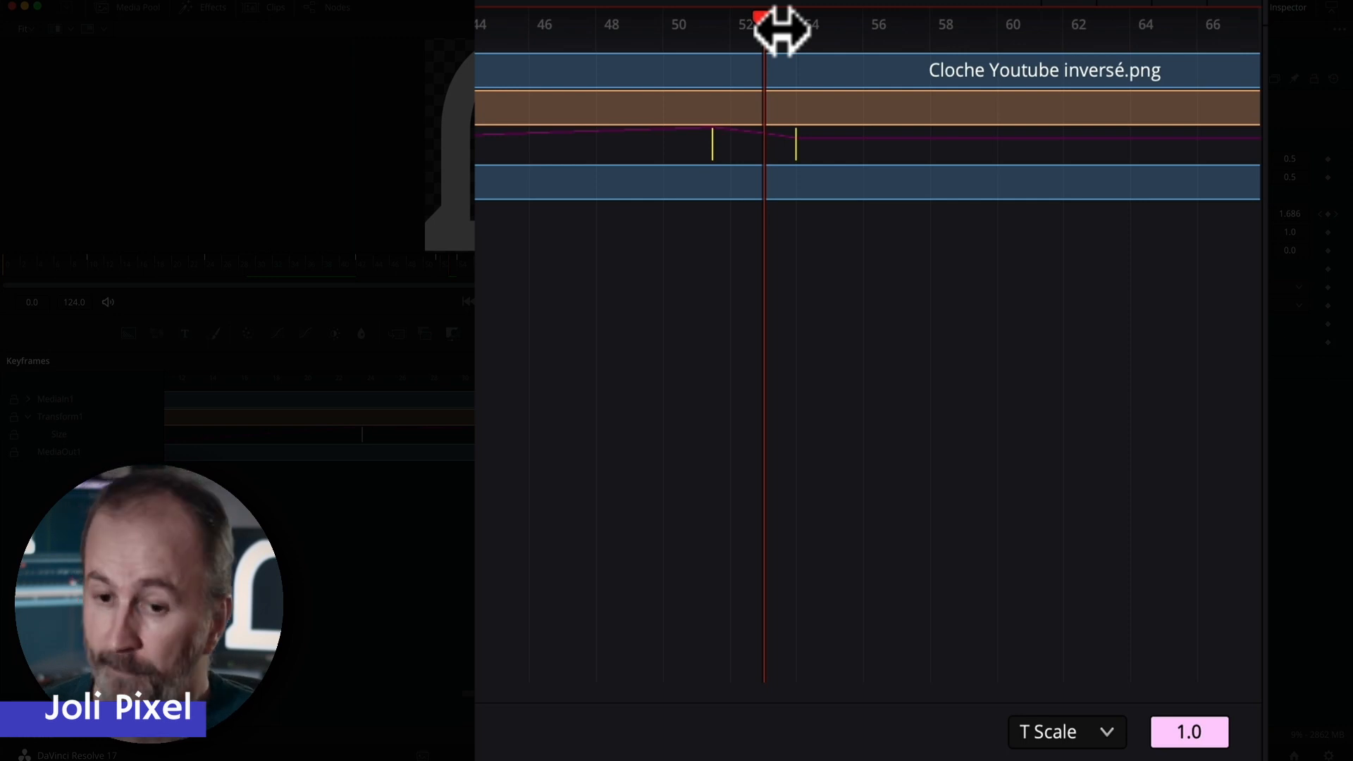
Scale the timing of the last two Size keyframes by 2 around the playhead at frame 51
left_click_drag(761, 20, 707, 15)
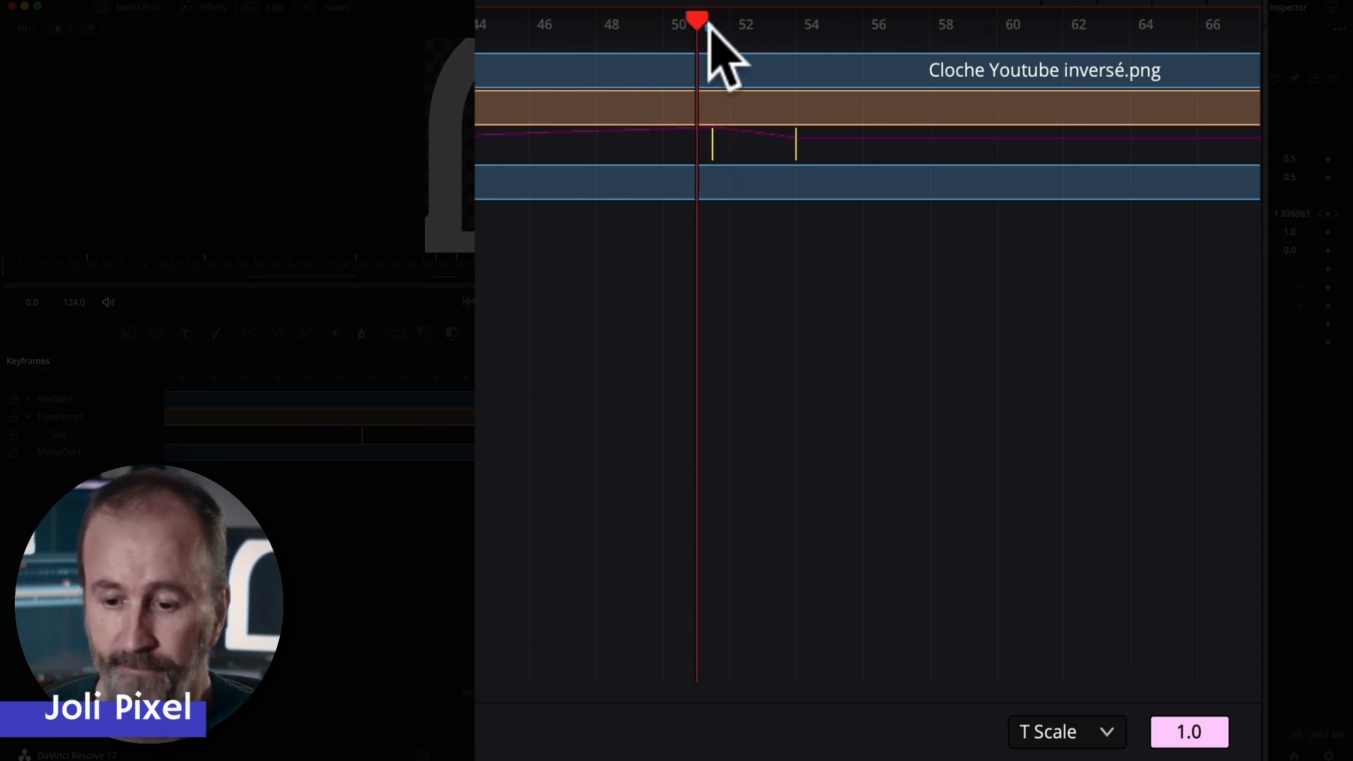
left_click(1176, 733)
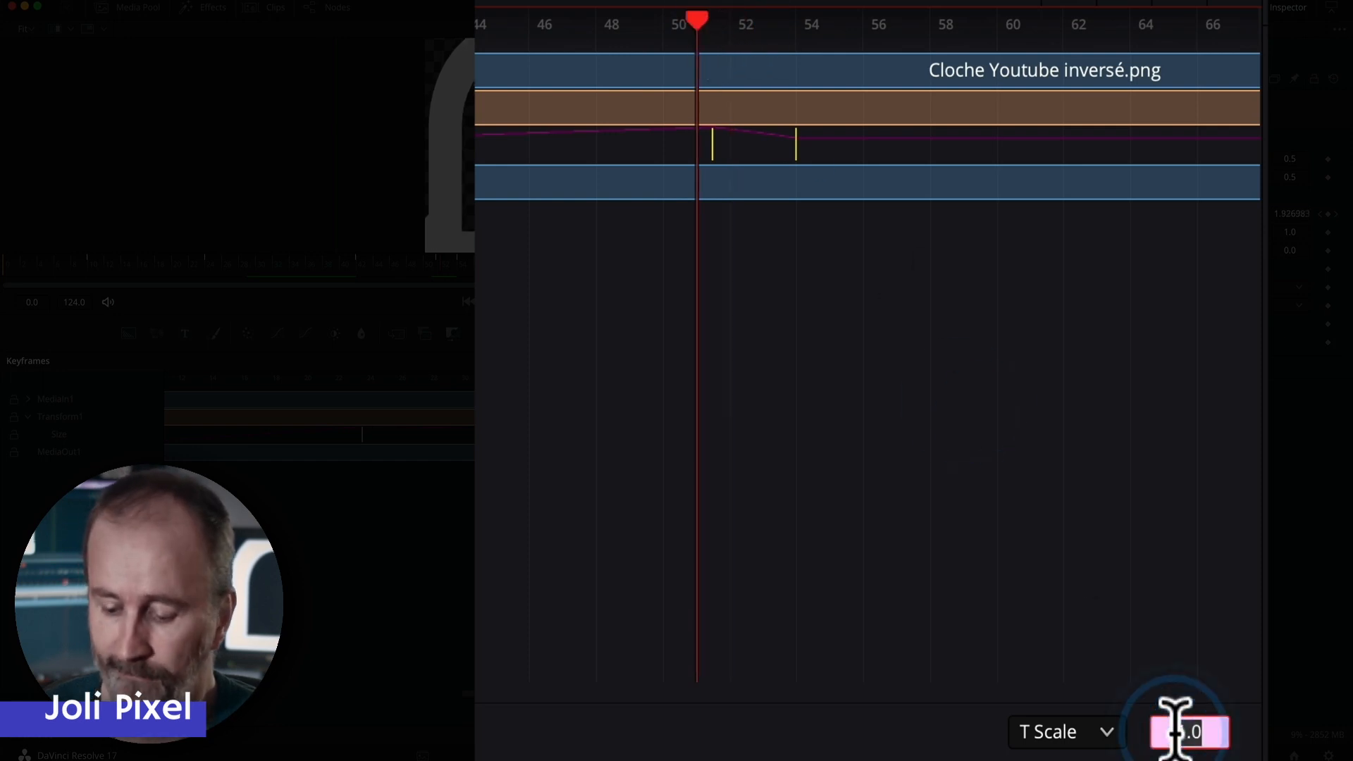
type("2")
key("Return")
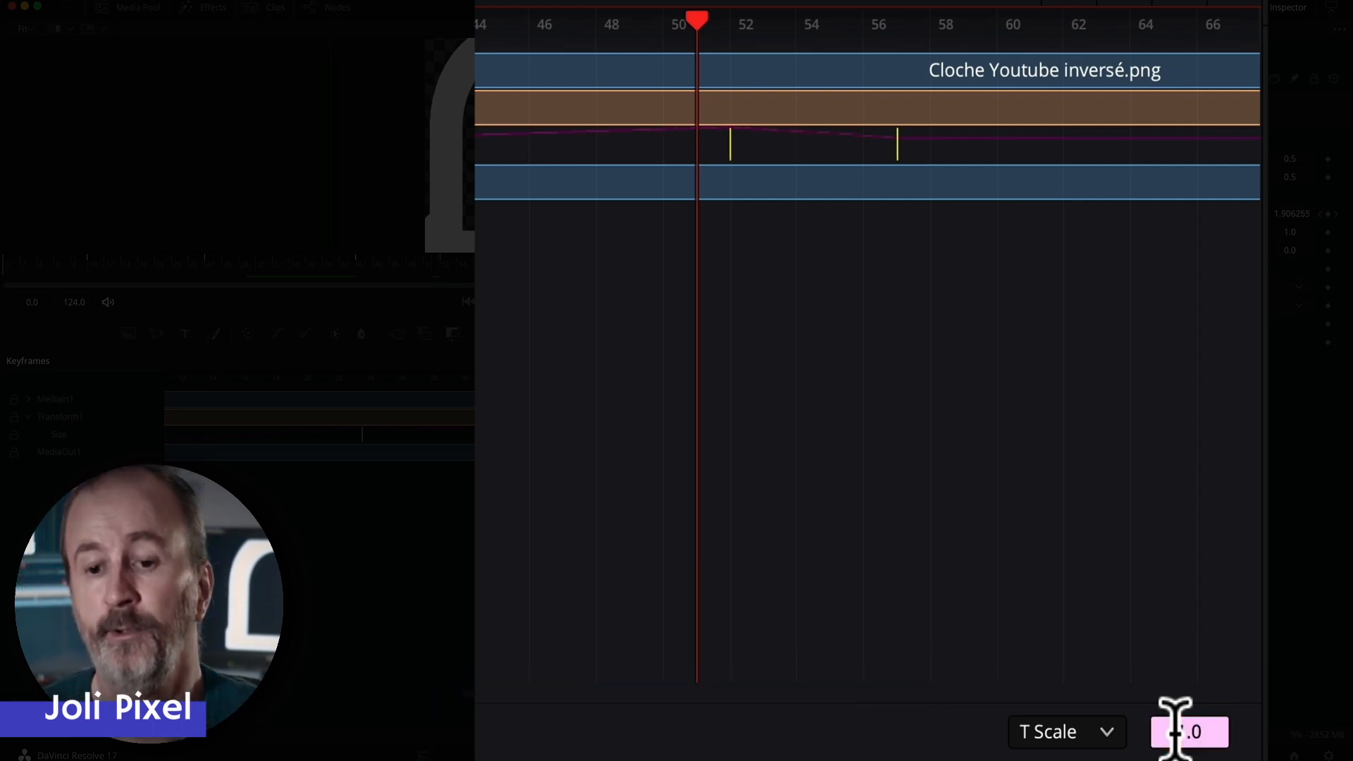
key("super+z")
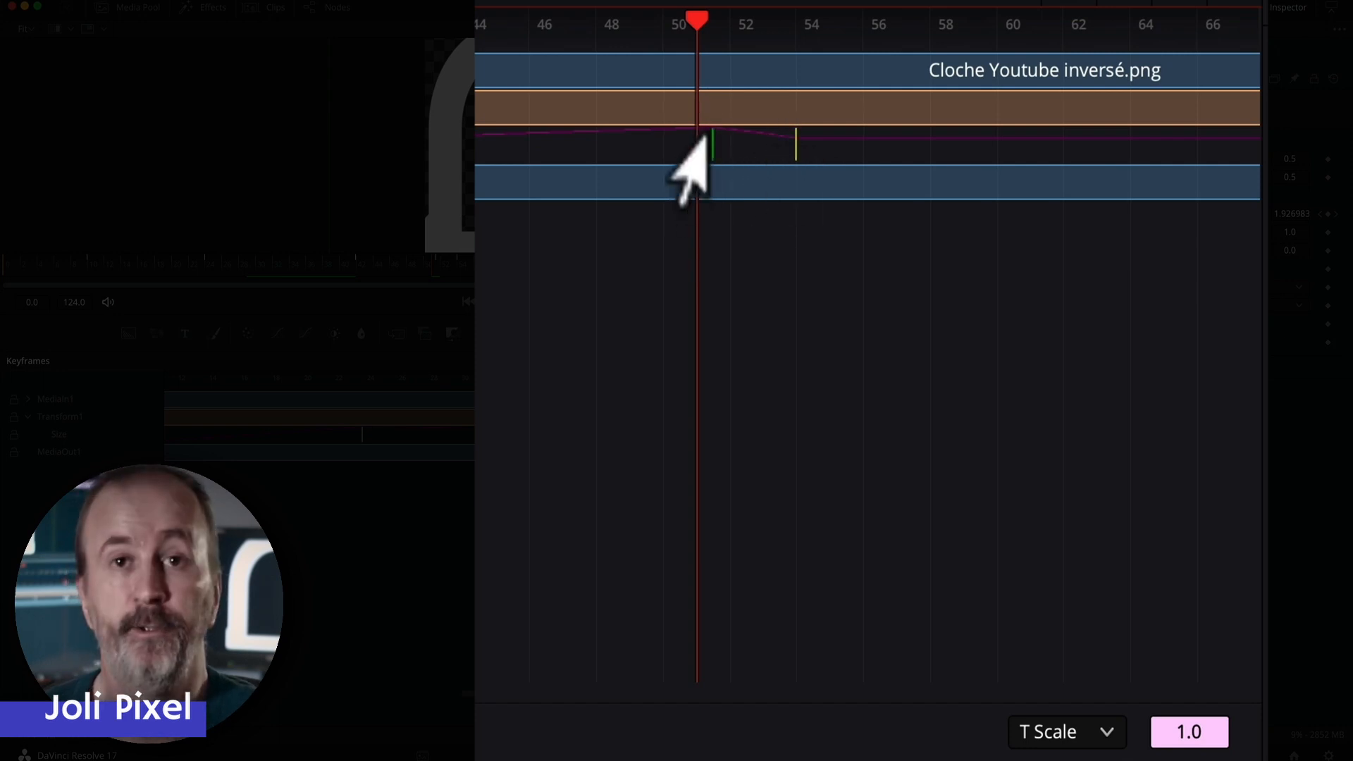
left_click(1151, 729)
type("2")
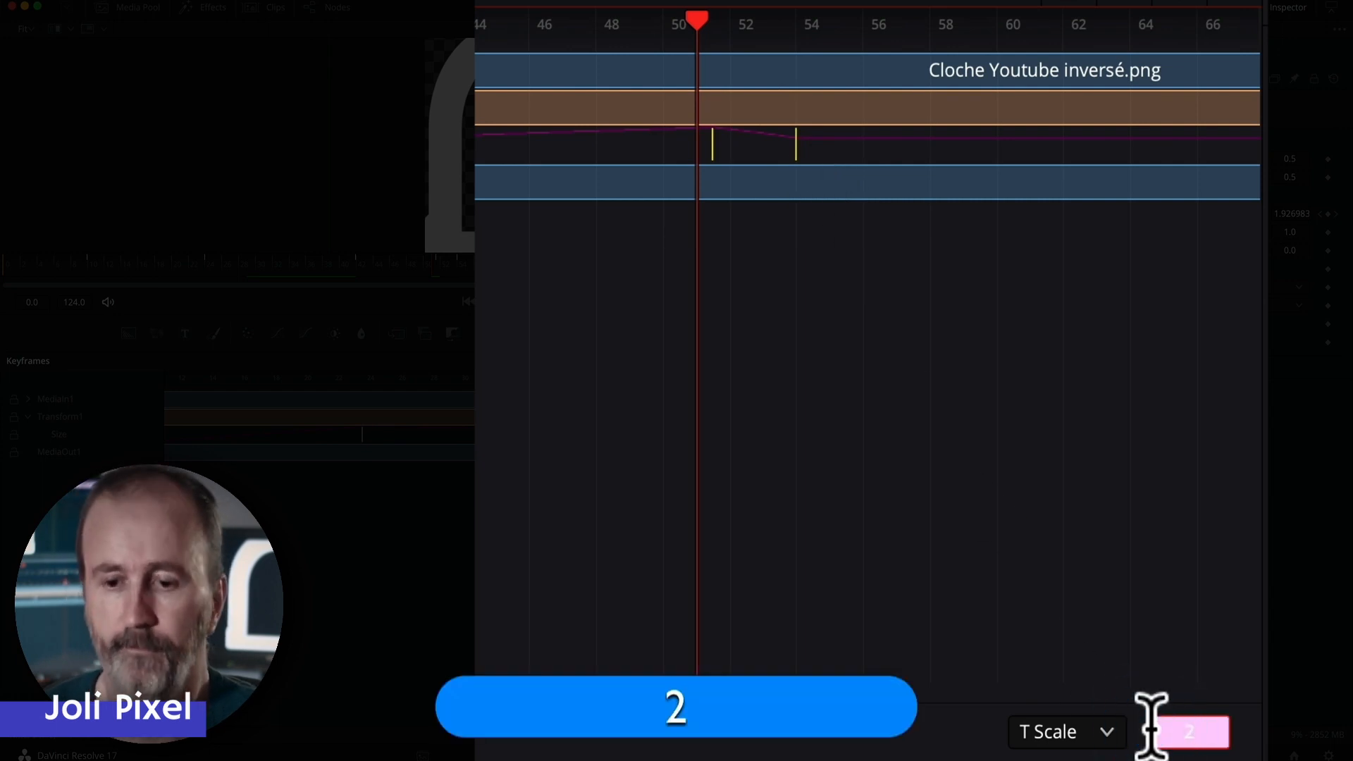
key("Return")
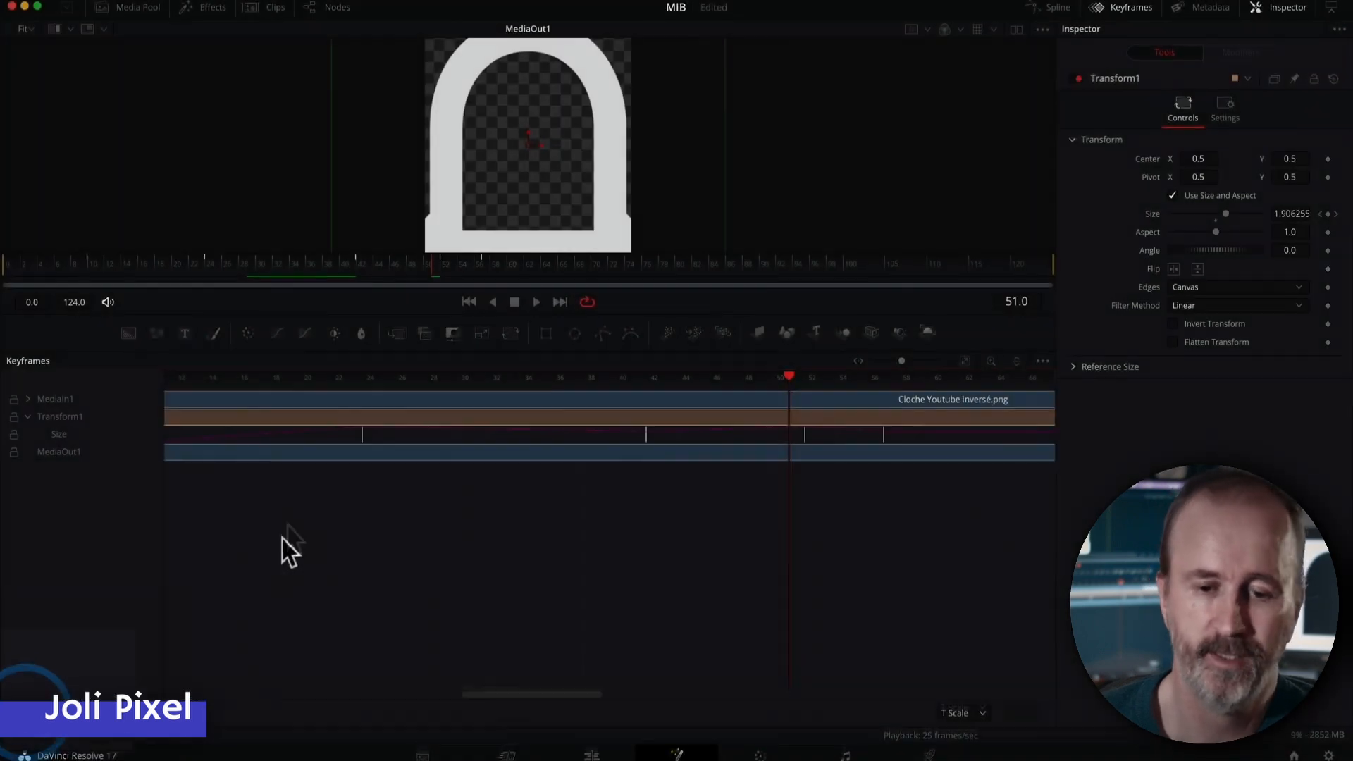
Box the last four Size keyframes for stretching, compress the block to end at about frame 35, and play the animation
left_click_drag(292, 519, 970, 410)
left_click_drag(1228, 352, 1127, 358)
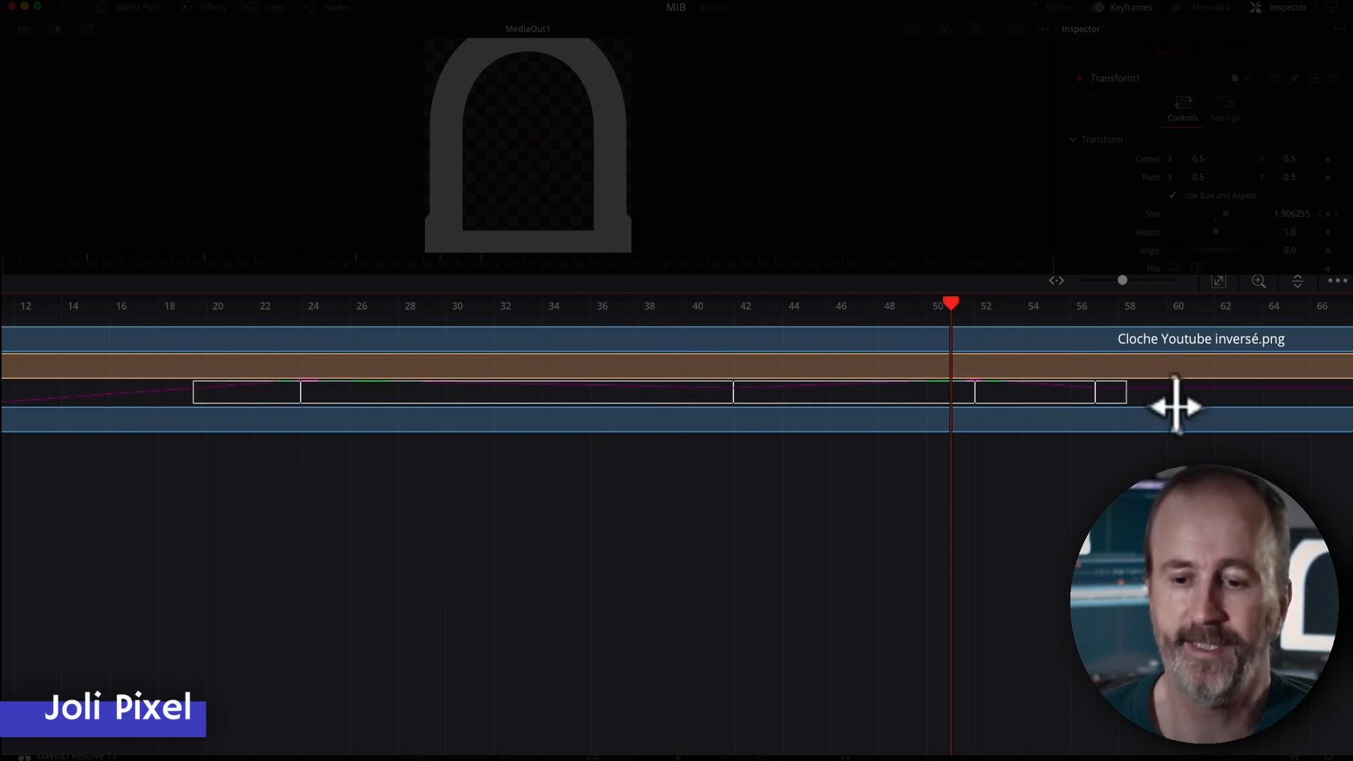
left_click_drag(1126, 389, 571, 378)
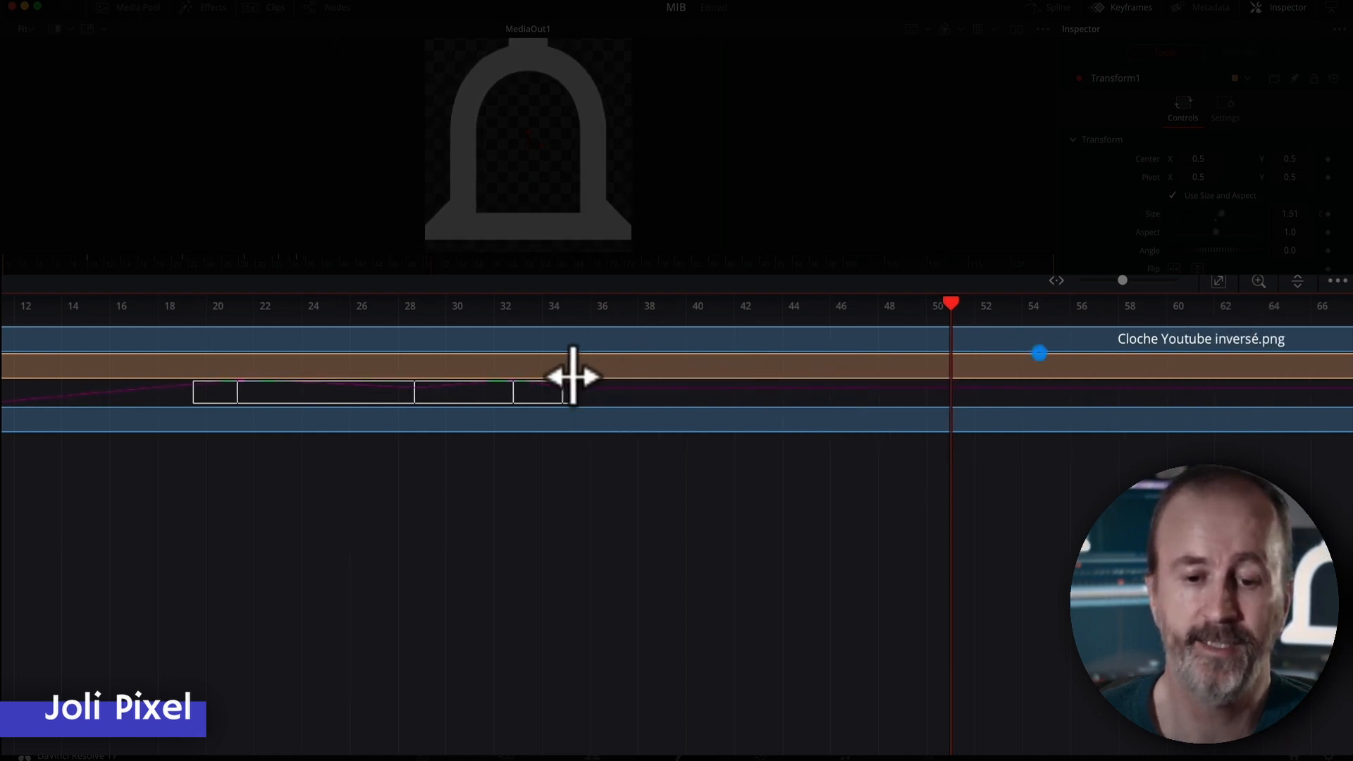
left_click(183, 315)
key("alt+super+space")
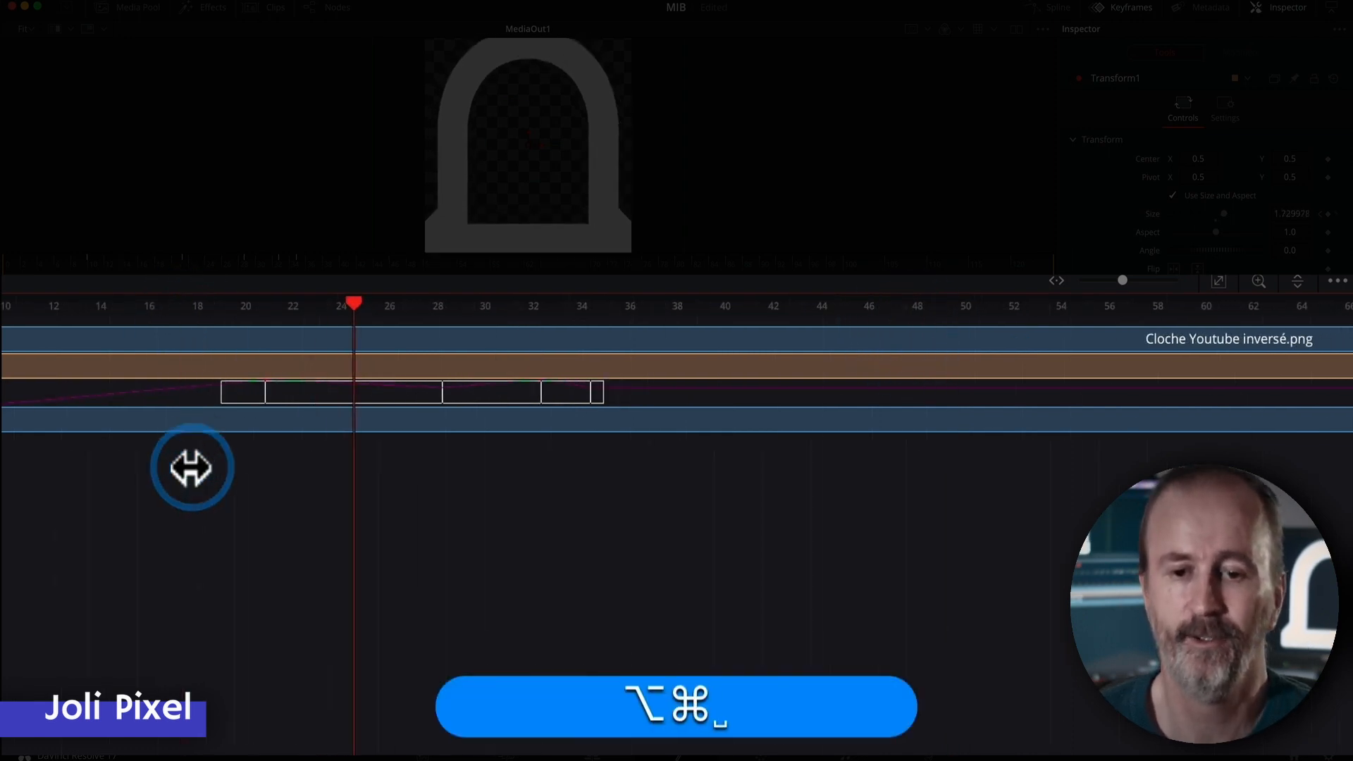
key("space")
Stretch the Size keyframe block out to about frame 78 to preview it, and shorten it until the last keyframe sits near frame 57
left_click_drag(280, 392, 1304, 381)
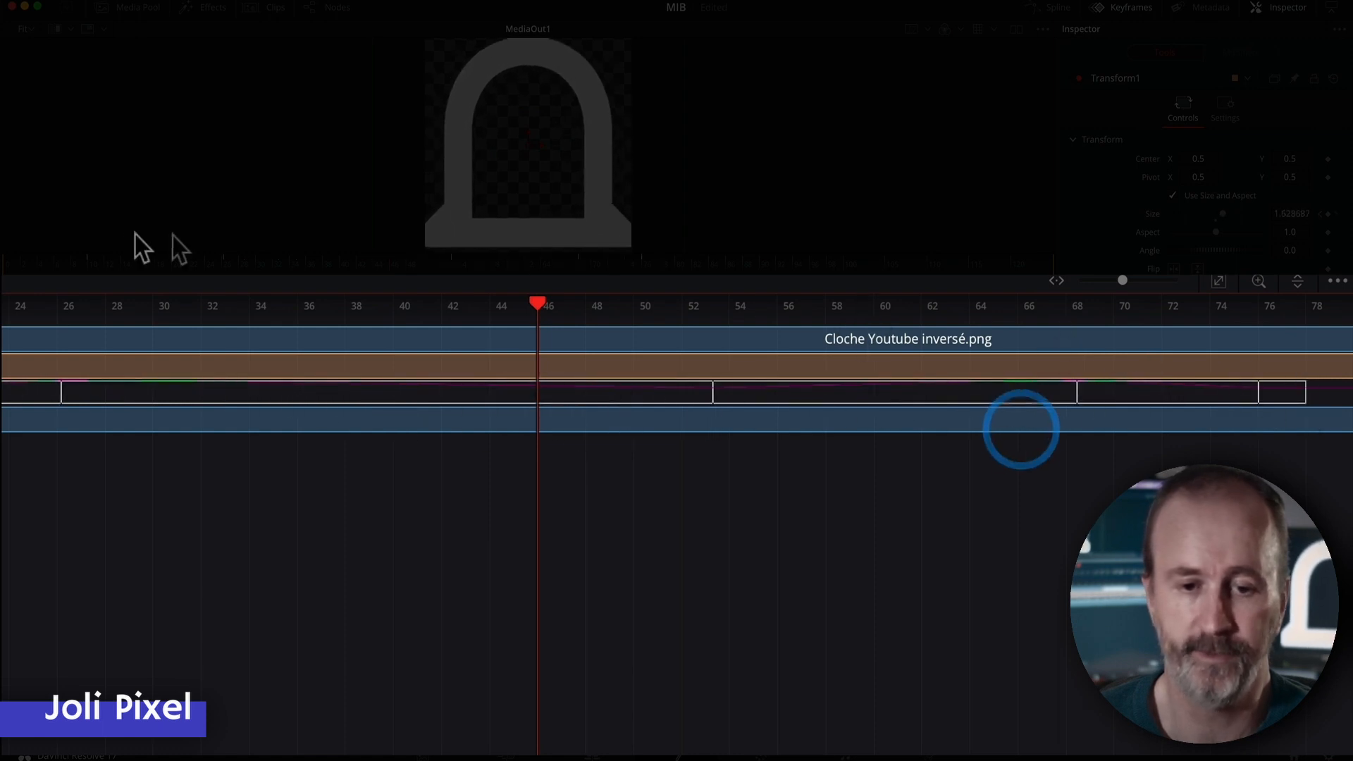
left_click(61, 268, "alt+super")
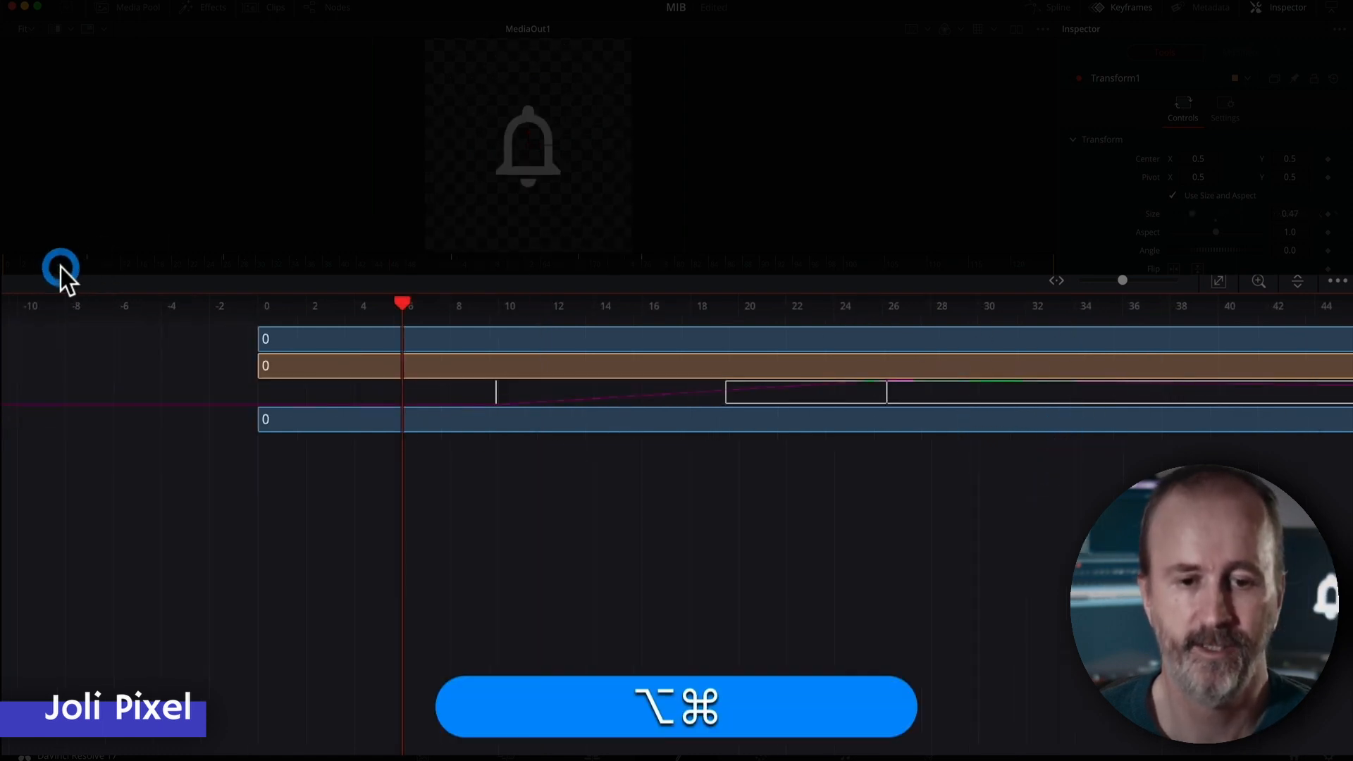
key("space")
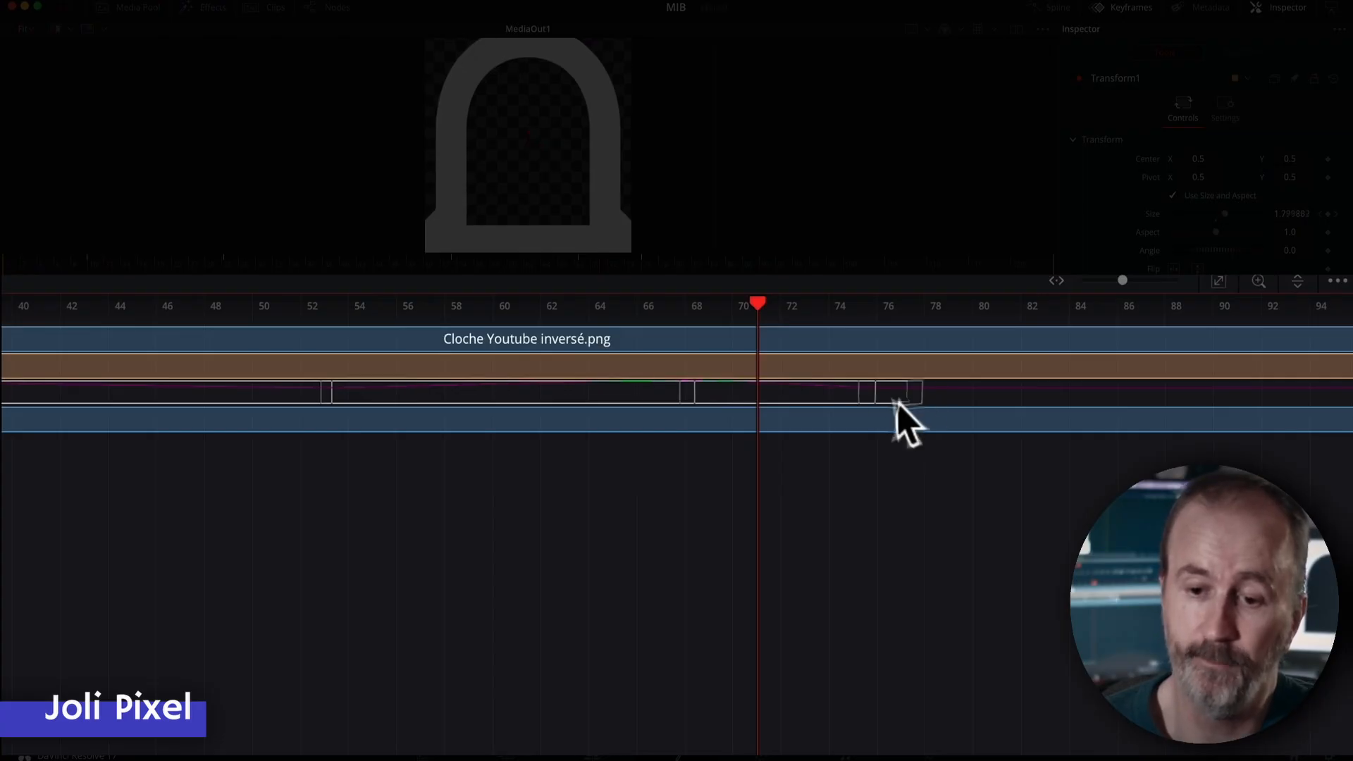
left_click_drag(896, 403, 461, 416)
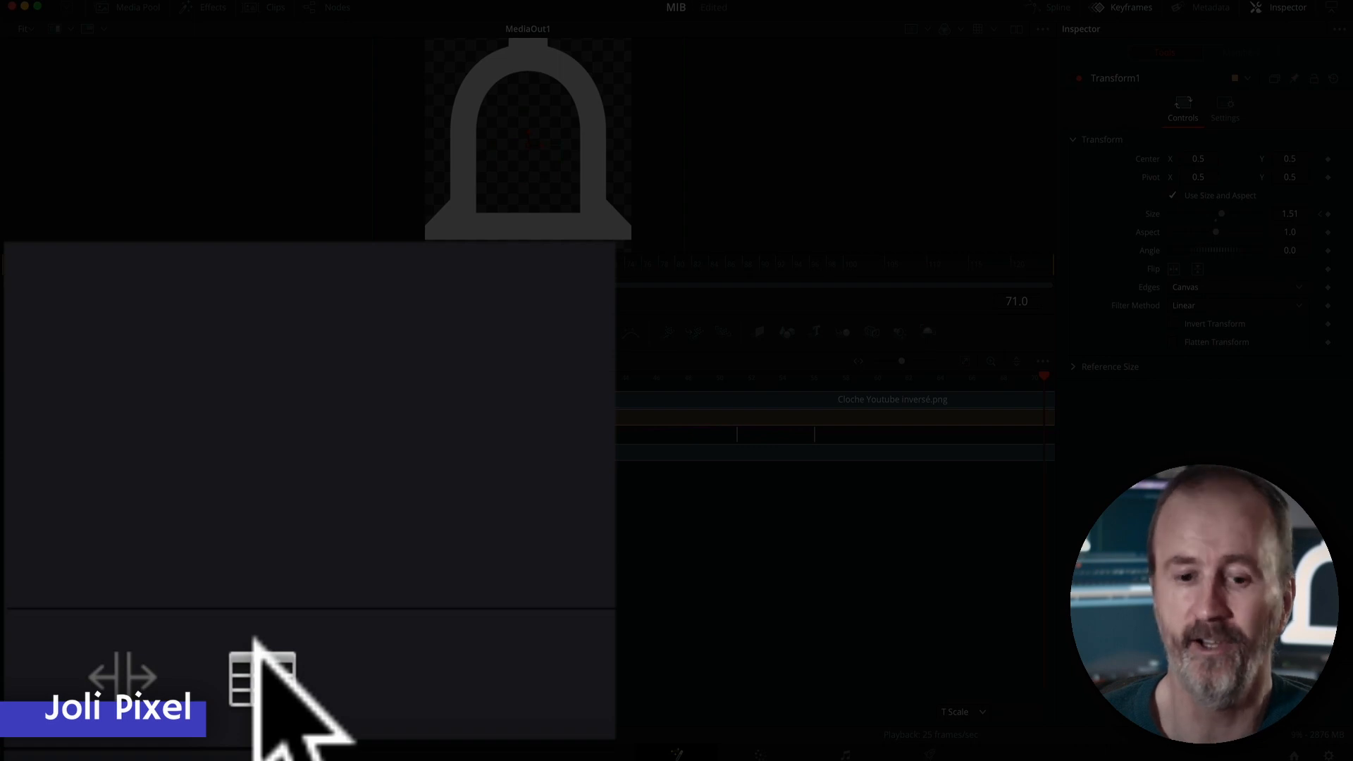
Show the Size keyframes in the spreadsheet, and move the last one along the track to frame 62 and back to 57
left_click(257, 663)
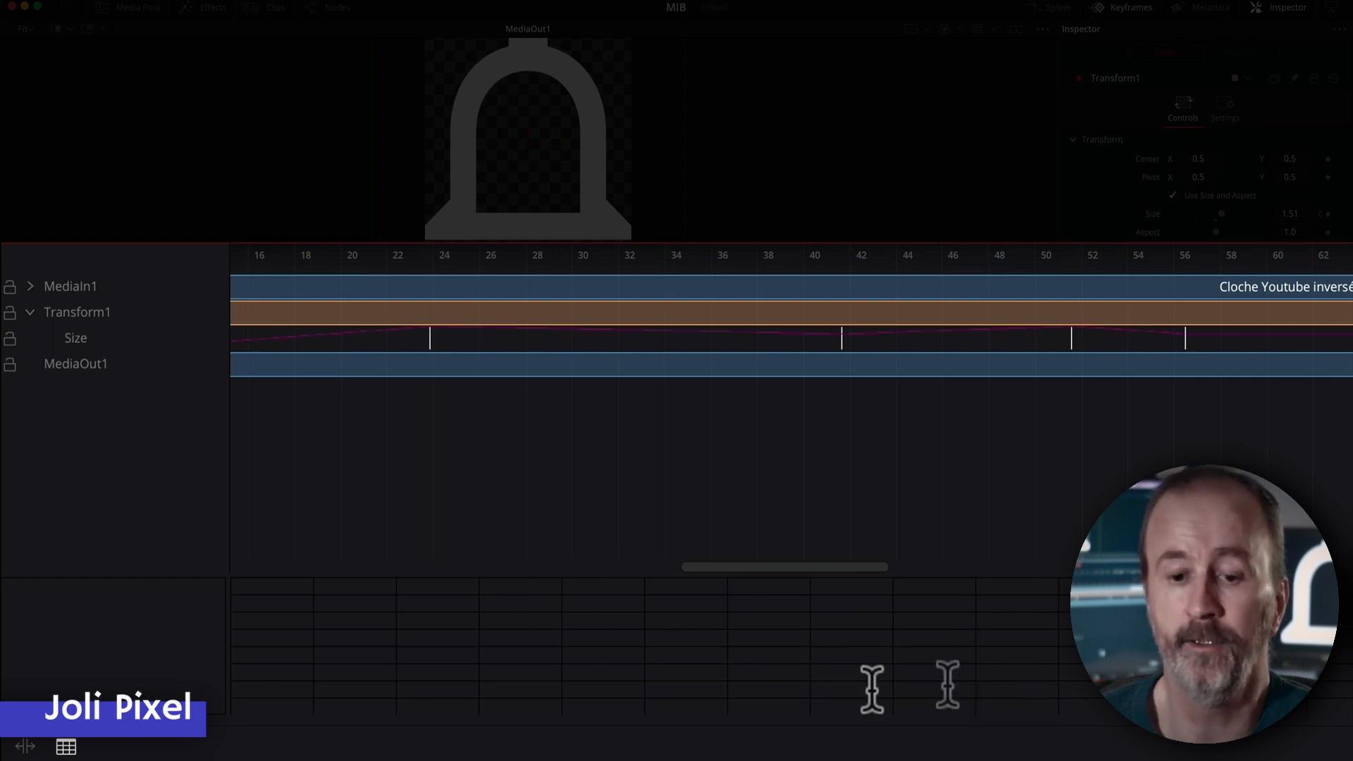
left_click(80, 335)
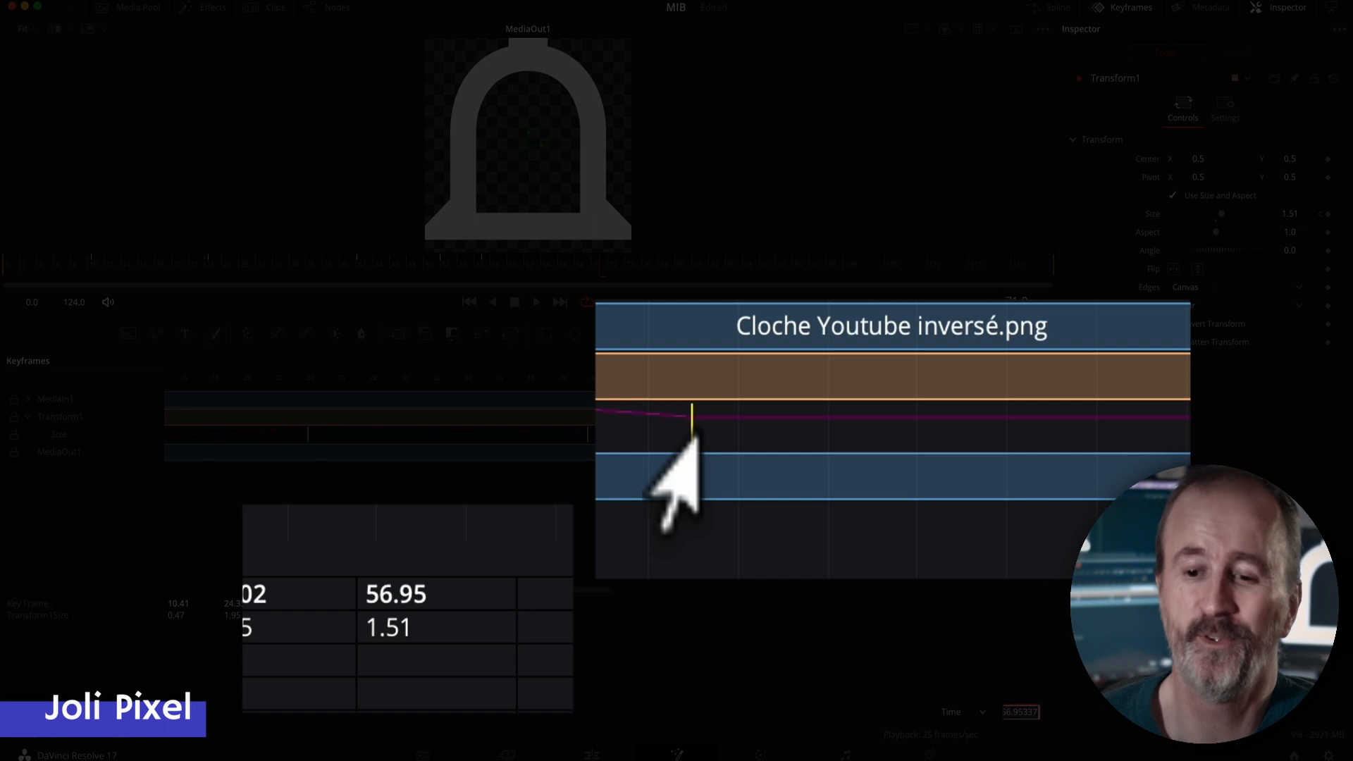
mouse_move(693, 435)
left_mouse_down()
mouse_move(716, 420)
mouse_move(905, 412)
left_mouse_up()
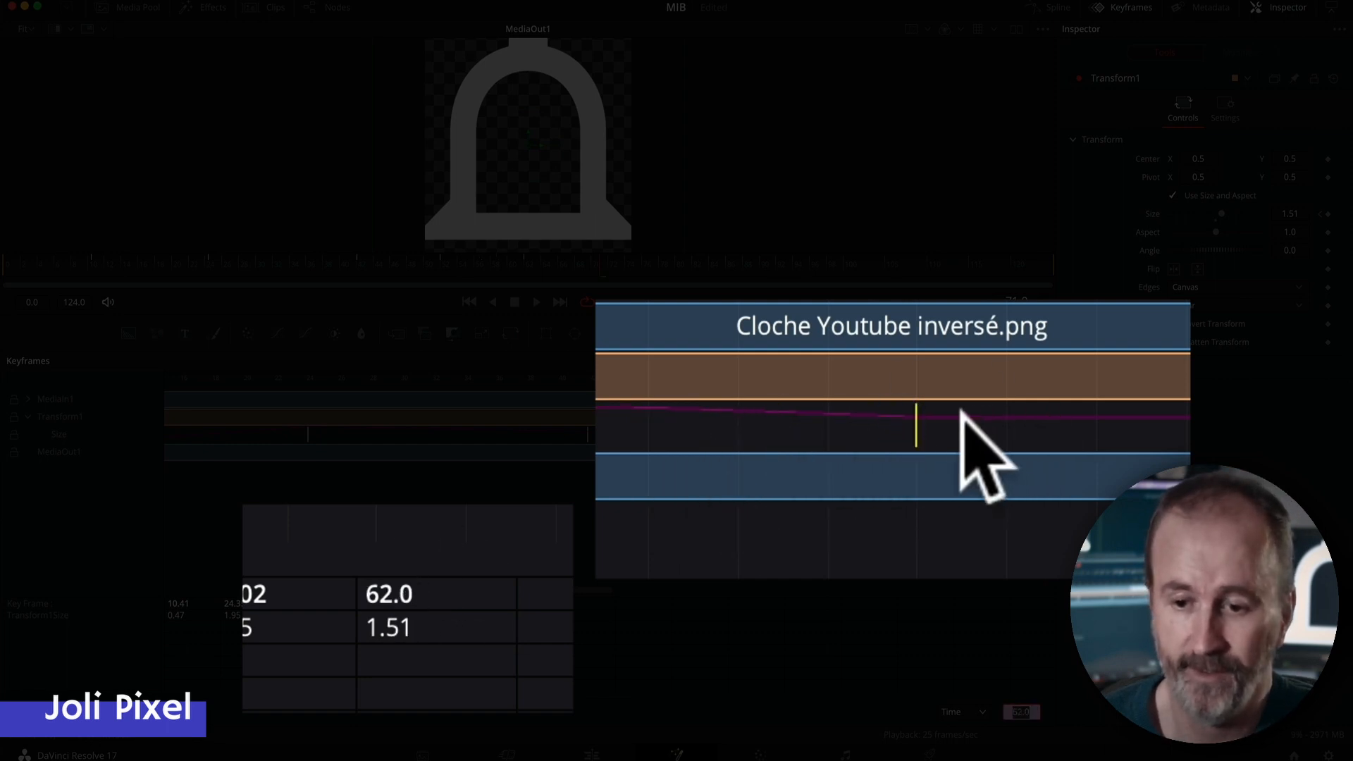
left_click_drag(876, 422, 694, 450)
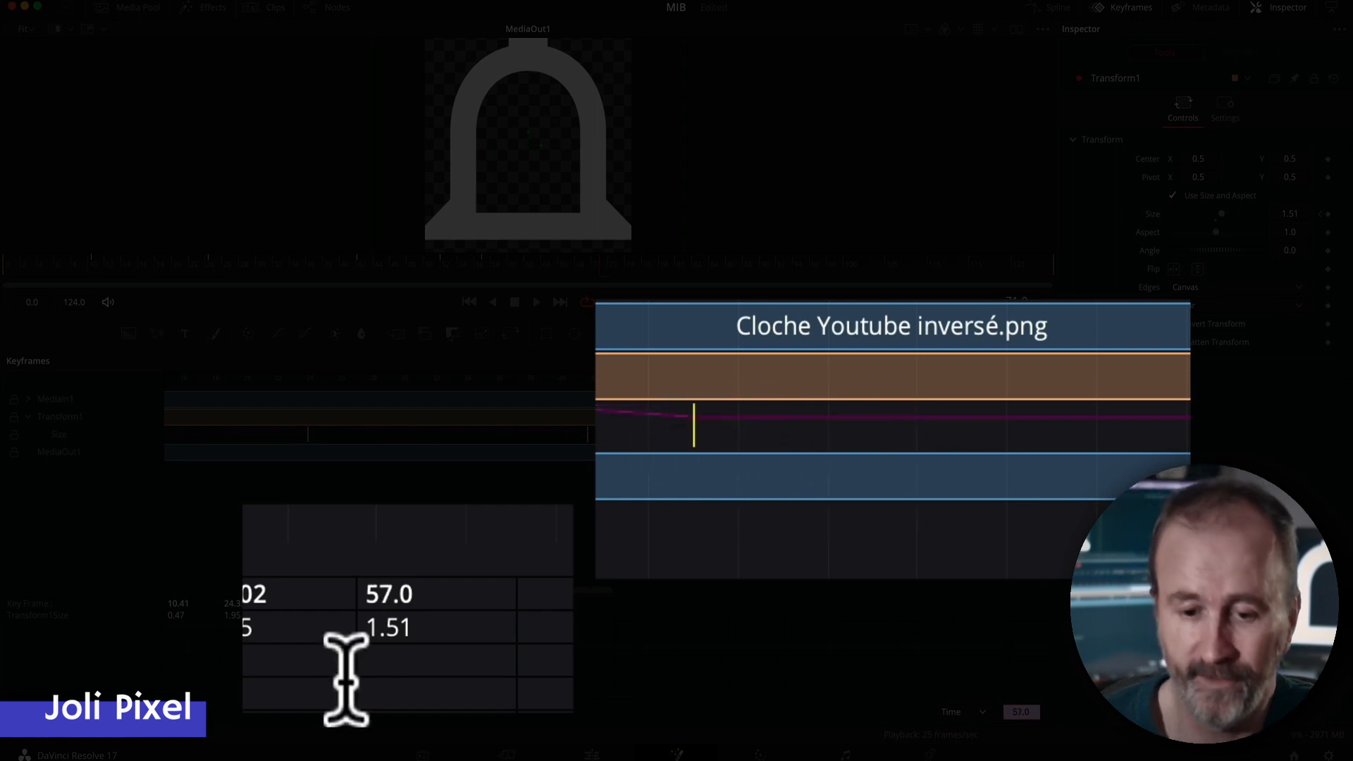
Set the last Size keyframe to frame 60 in the spreadsheet
left_click(392, 597)
type("60")
key("Return")
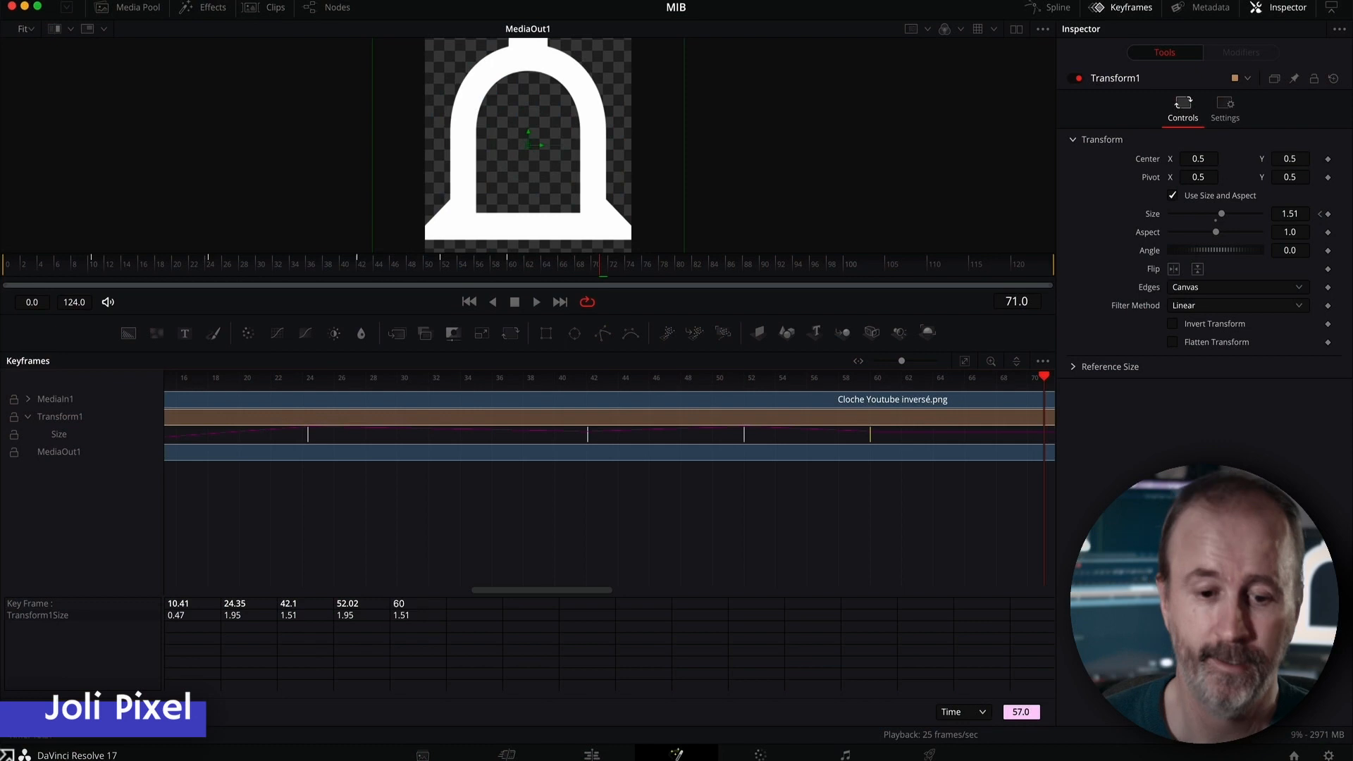
Try entering frame 10 for the first Size keyframe in the spreadsheet, and set the second keyframe to frame 20
left_click(174, 604)
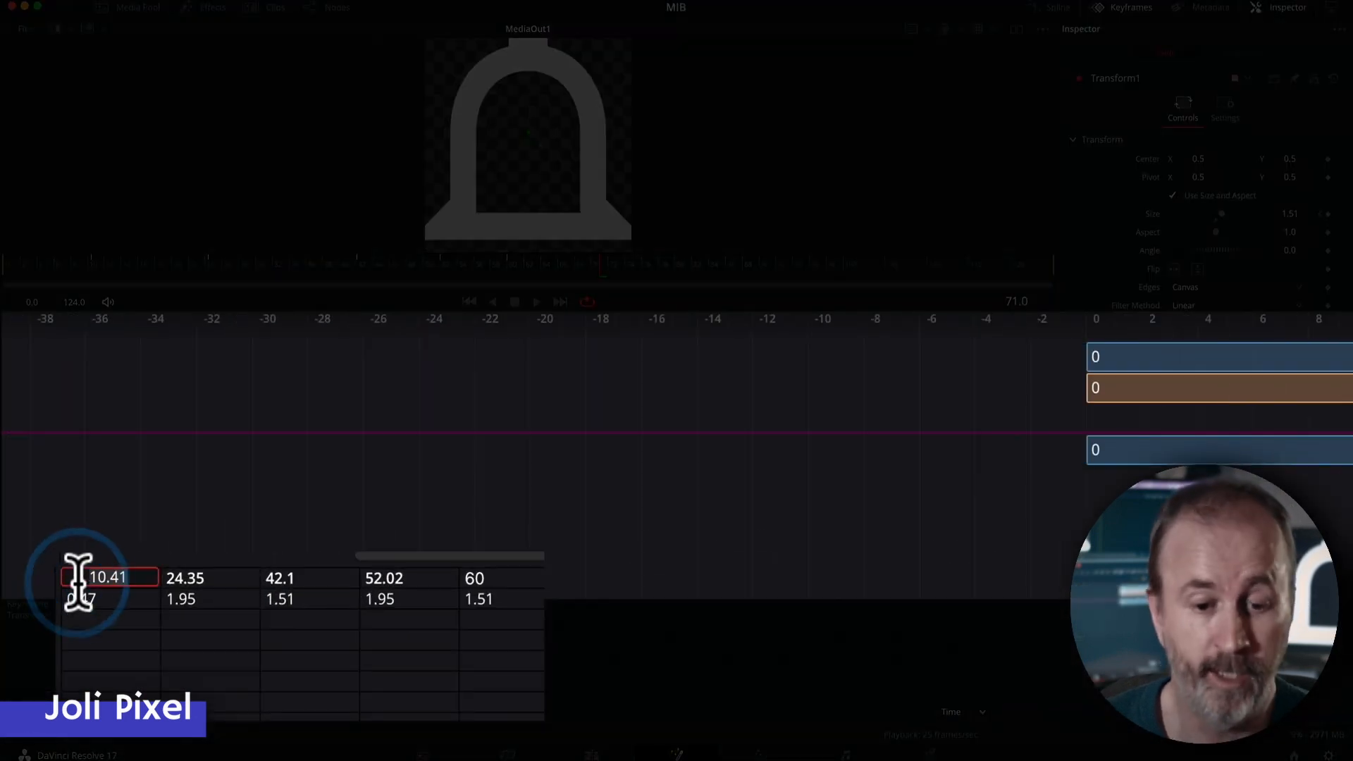
type("10")
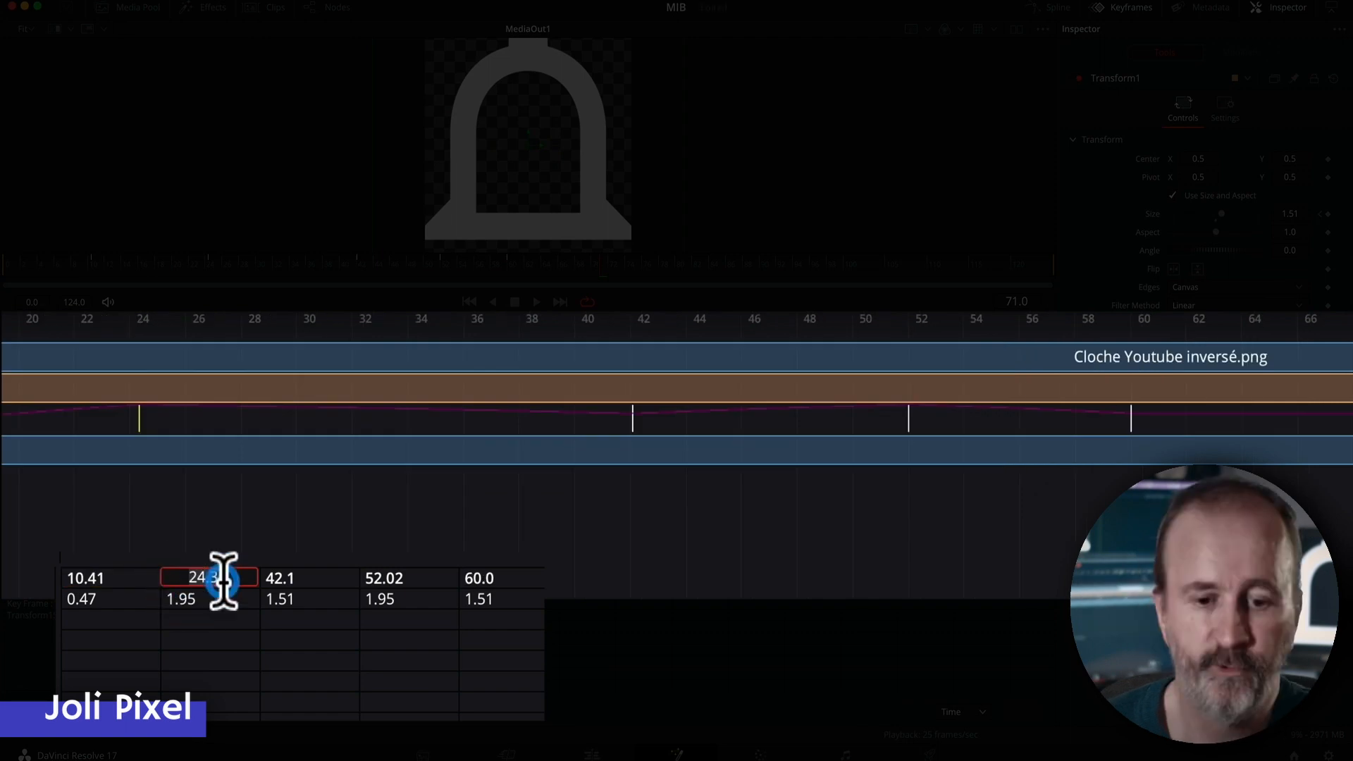
left_click(223, 581)
type("20")
key("Return")
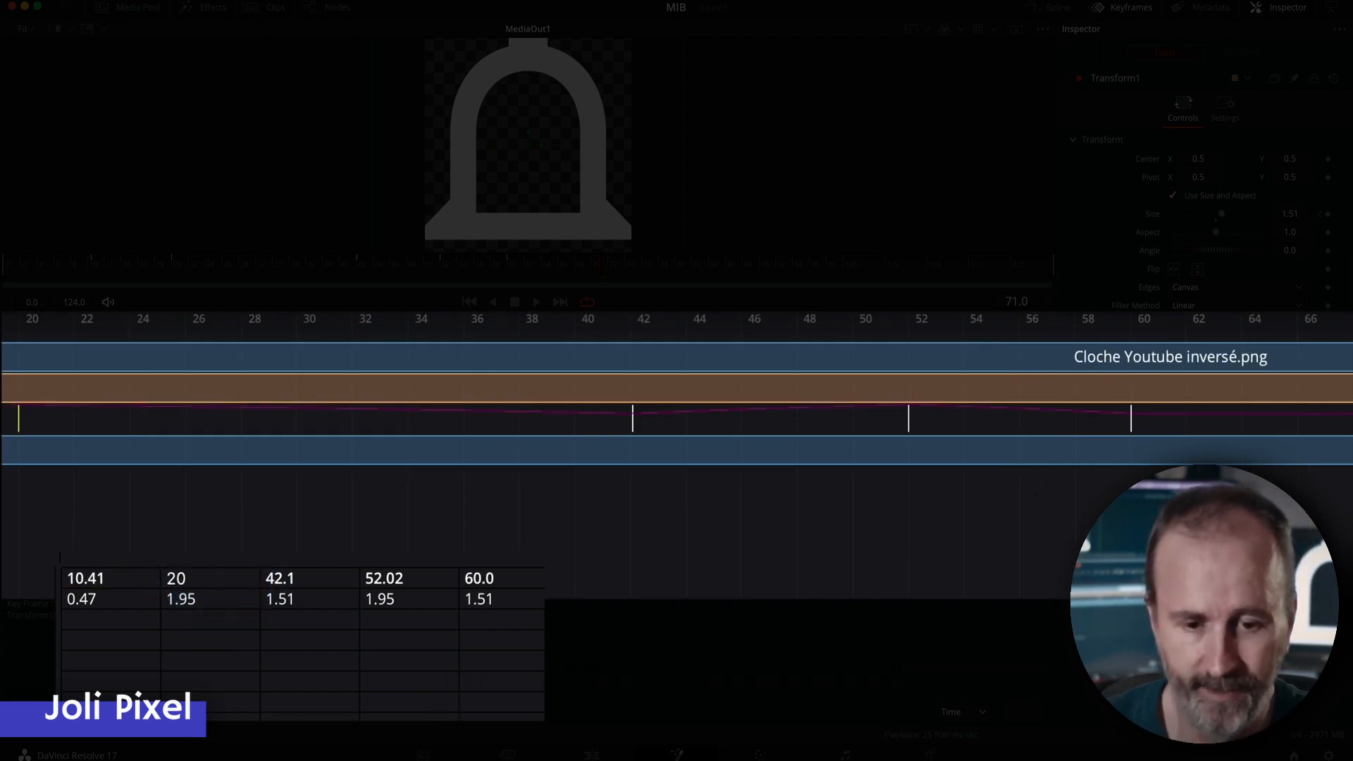
Set the third, fourth and fifth Size keyframes to frames 30, 40 and 50 in the spreadsheet
left_click(317, 578)
type("30")
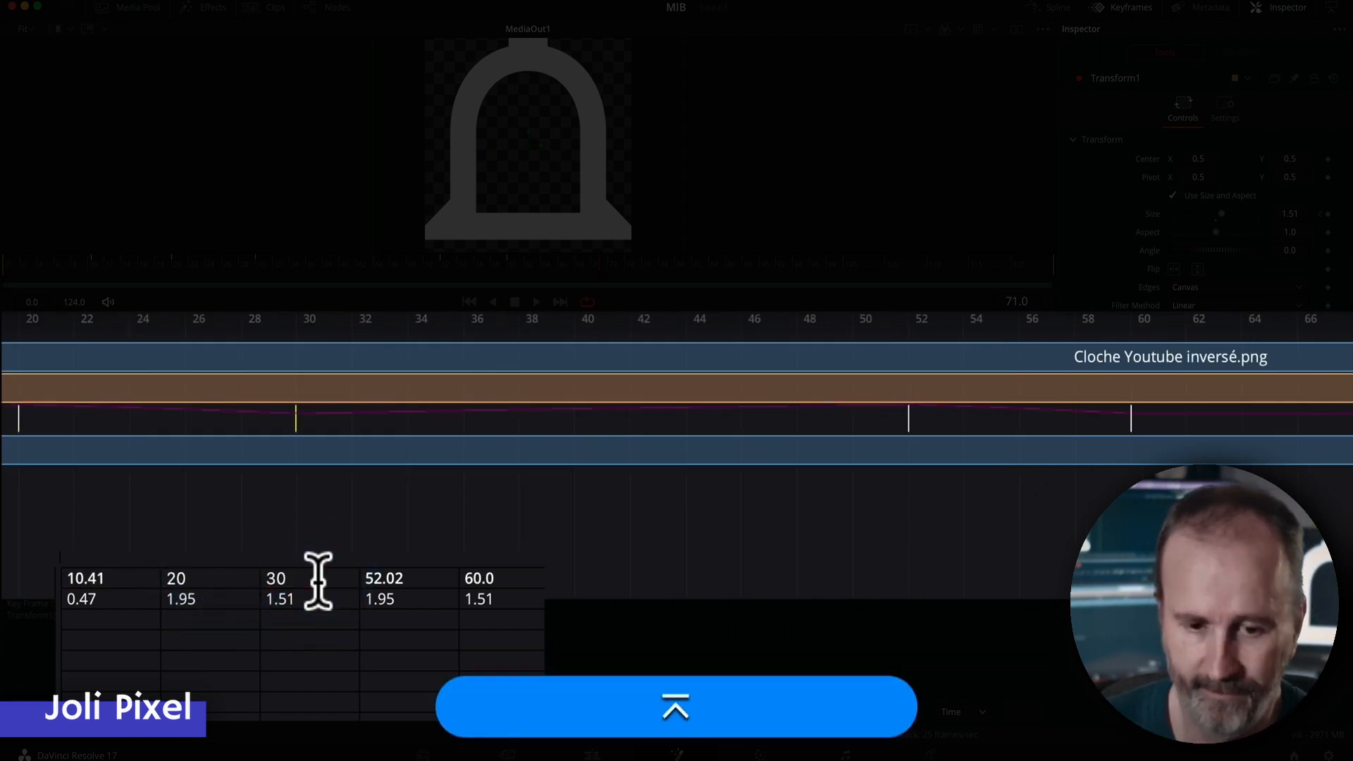
left_click(402, 574)
type("40")
key("Return")
left_click(477, 568)
type("50")
key("Return")
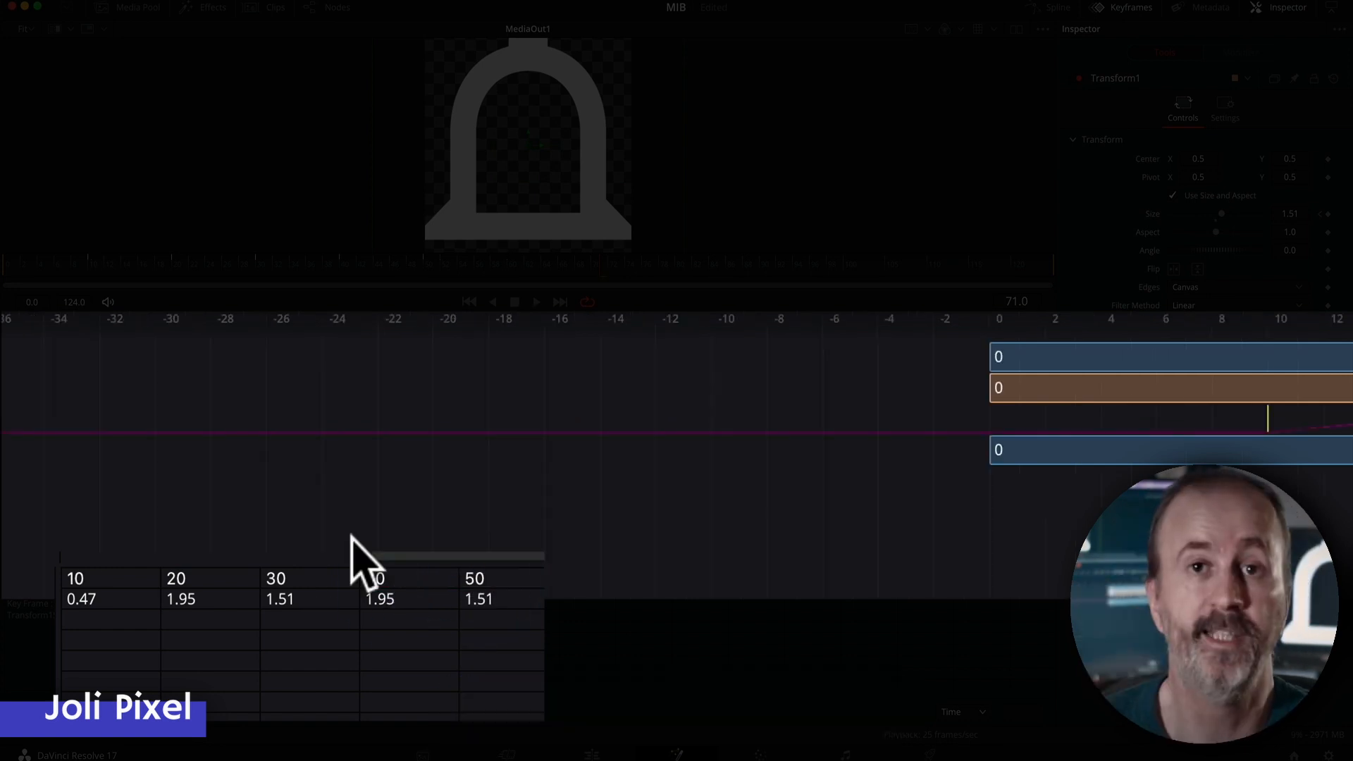
Set the last Size keyframe's value to 3 in the spreadsheet, and play the animation from near the start
left_click(477, 598)
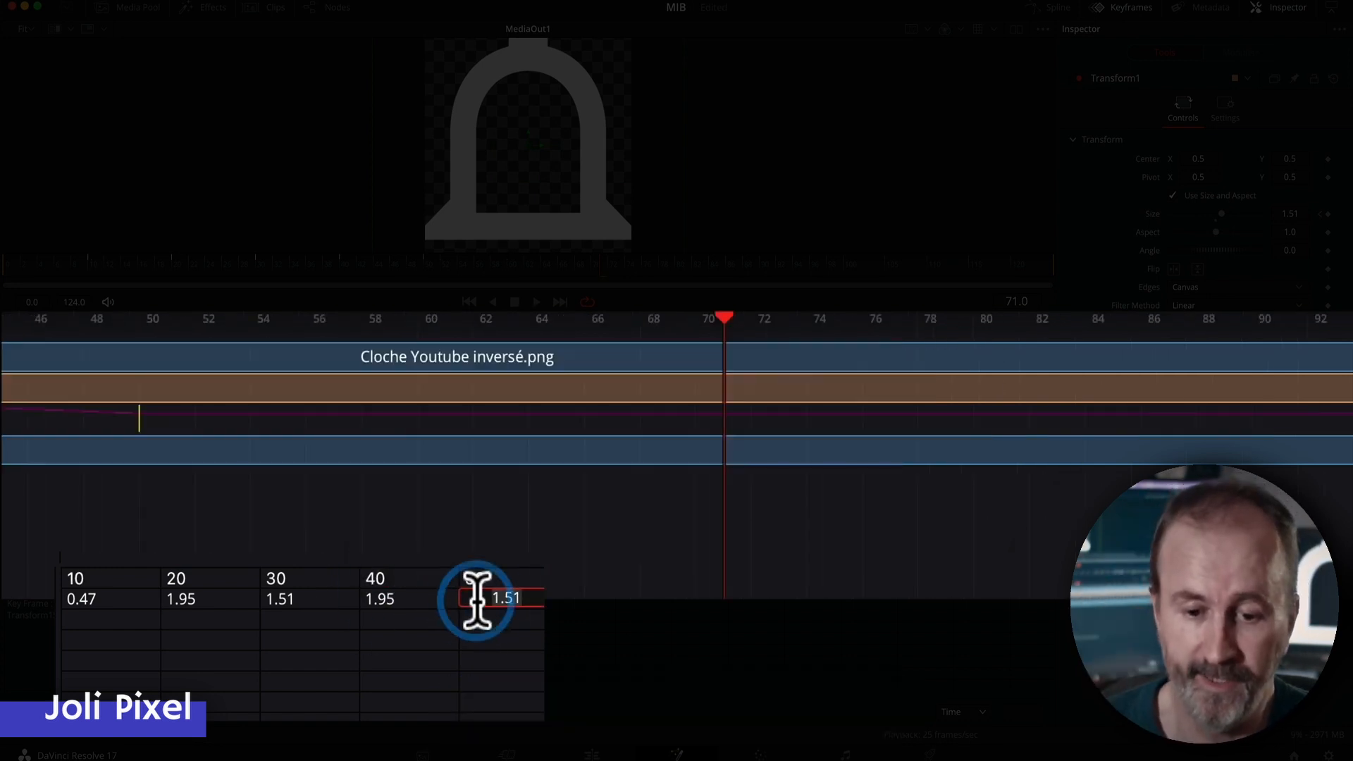
type("3")
key("Return")
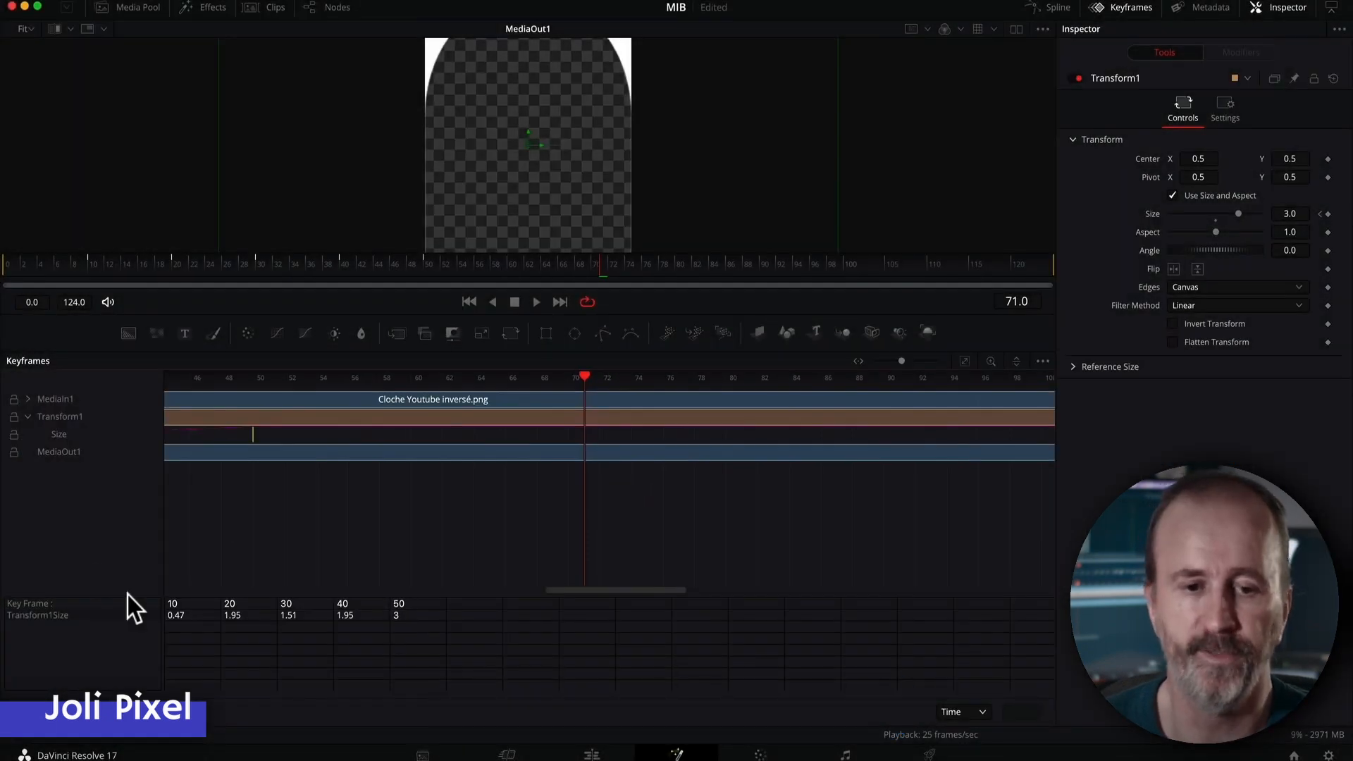
left_click(62, 269)
key("space")
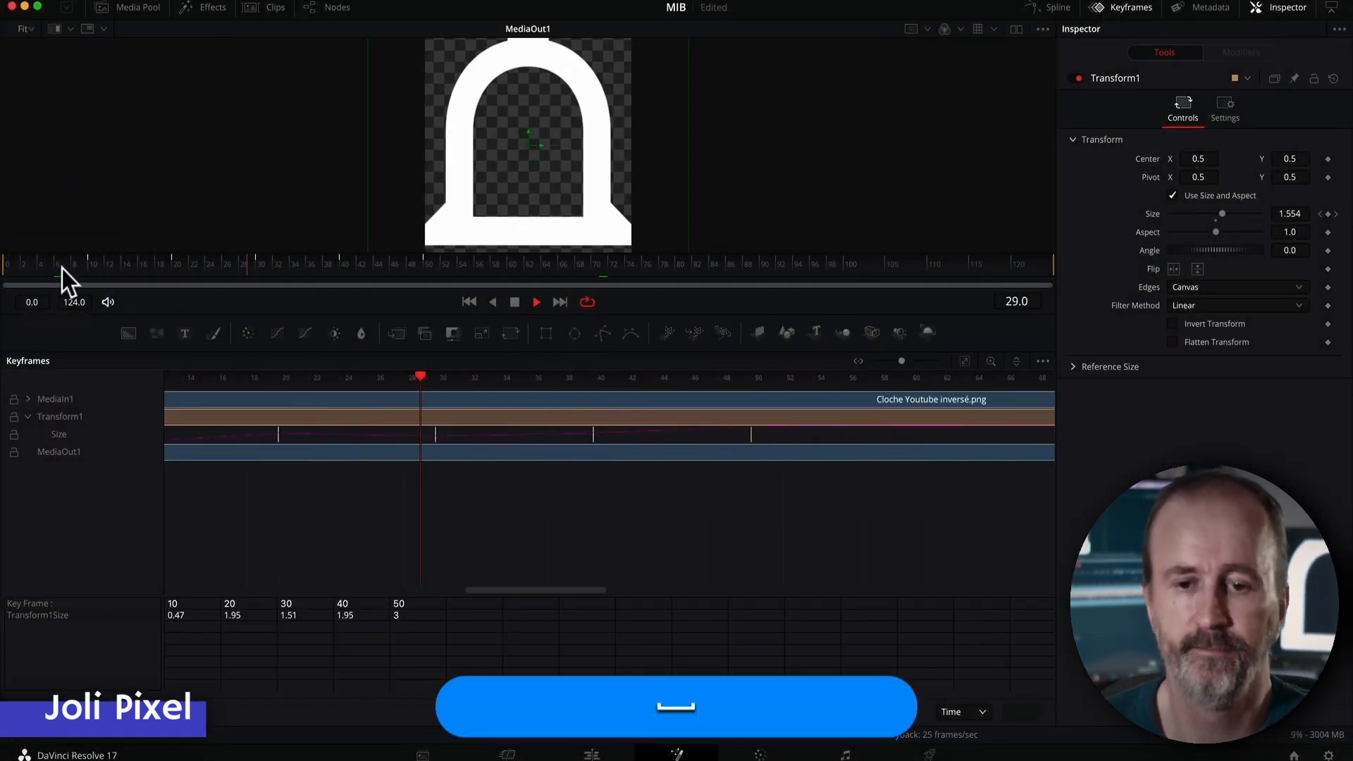
key("space")
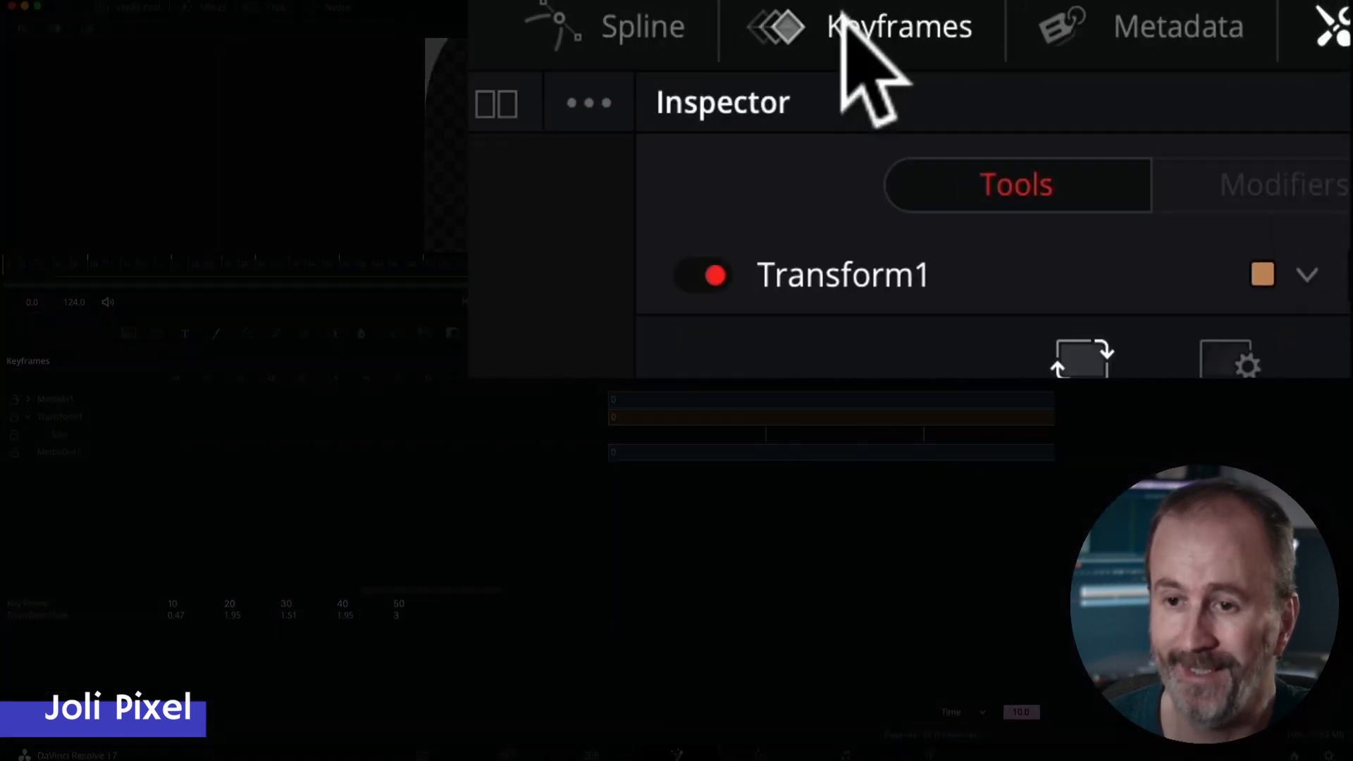
Open the Spline editor and show the Transform1 Size curve fitted to the graph
left_click(641, 26)
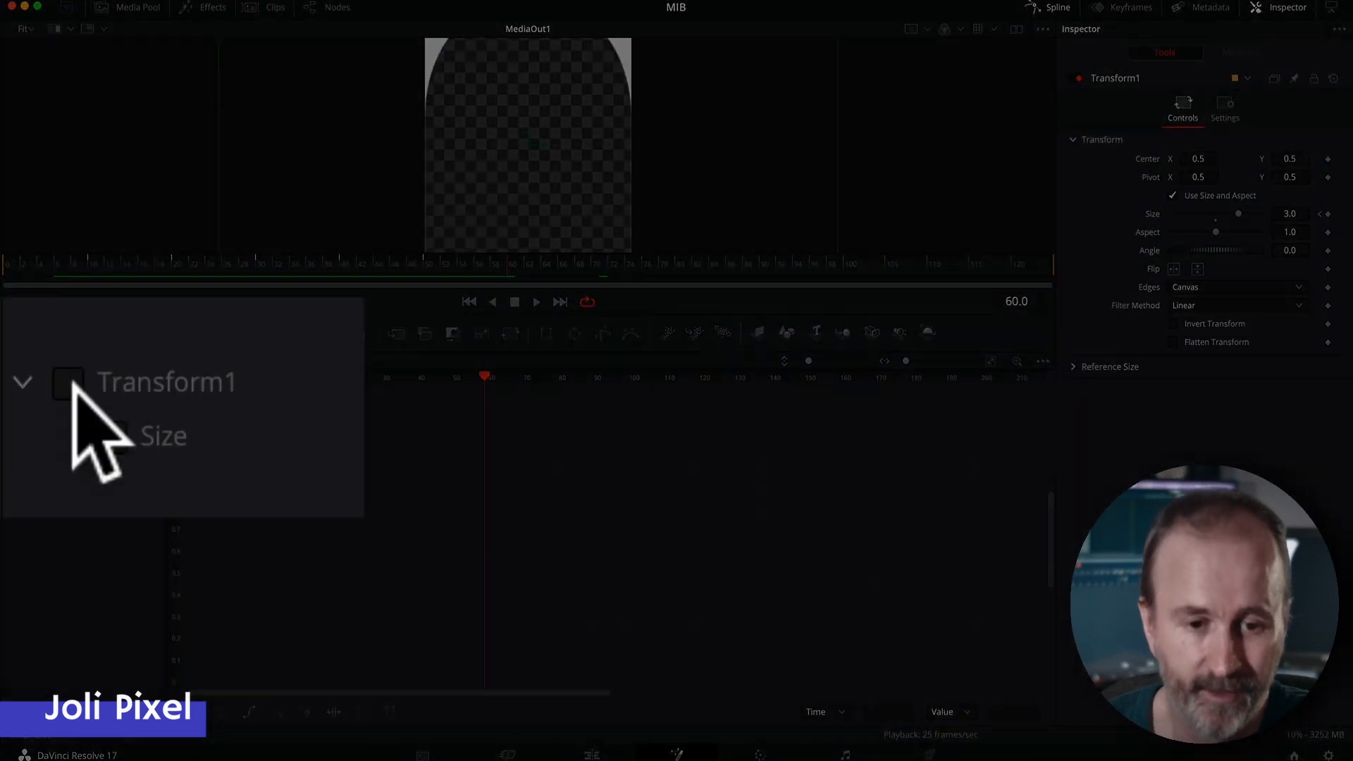
left_click(29, 387)
left_click(154, 449)
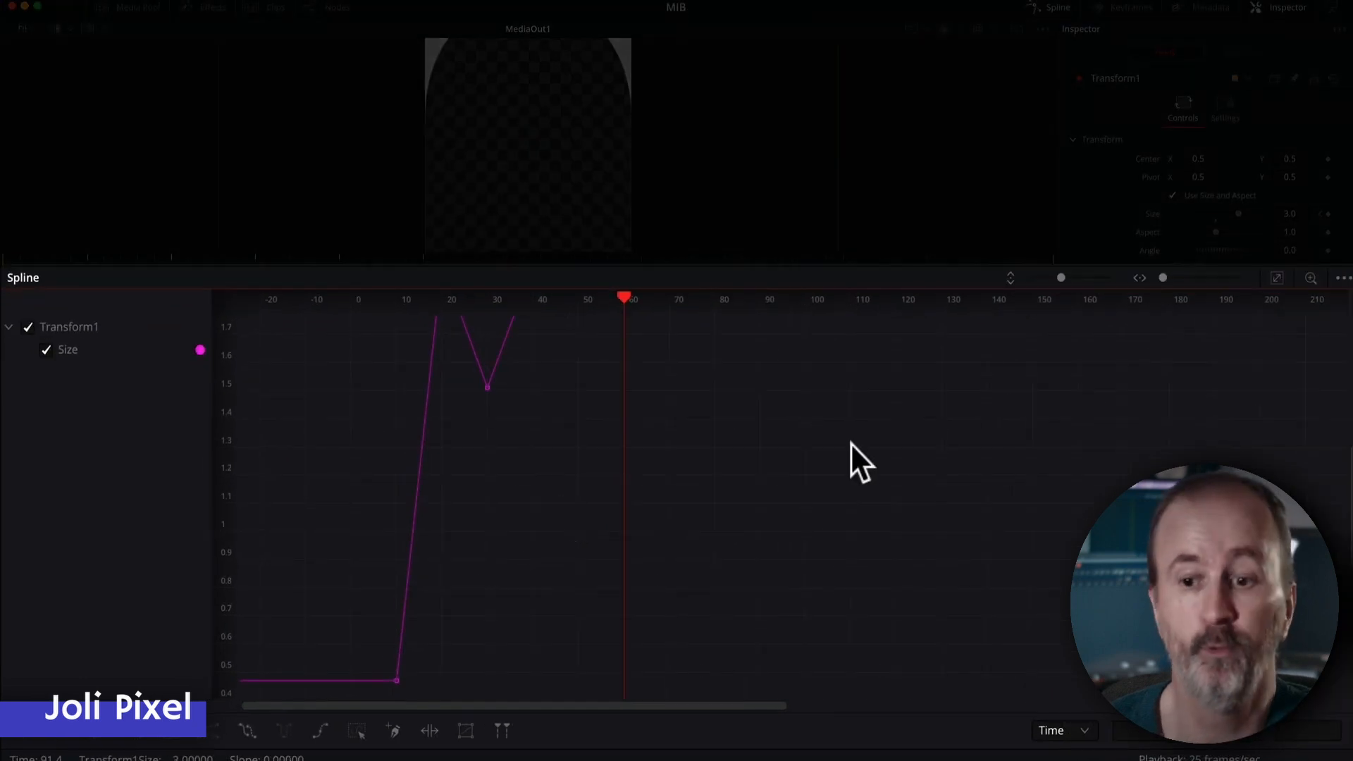
left_click(1276, 279)
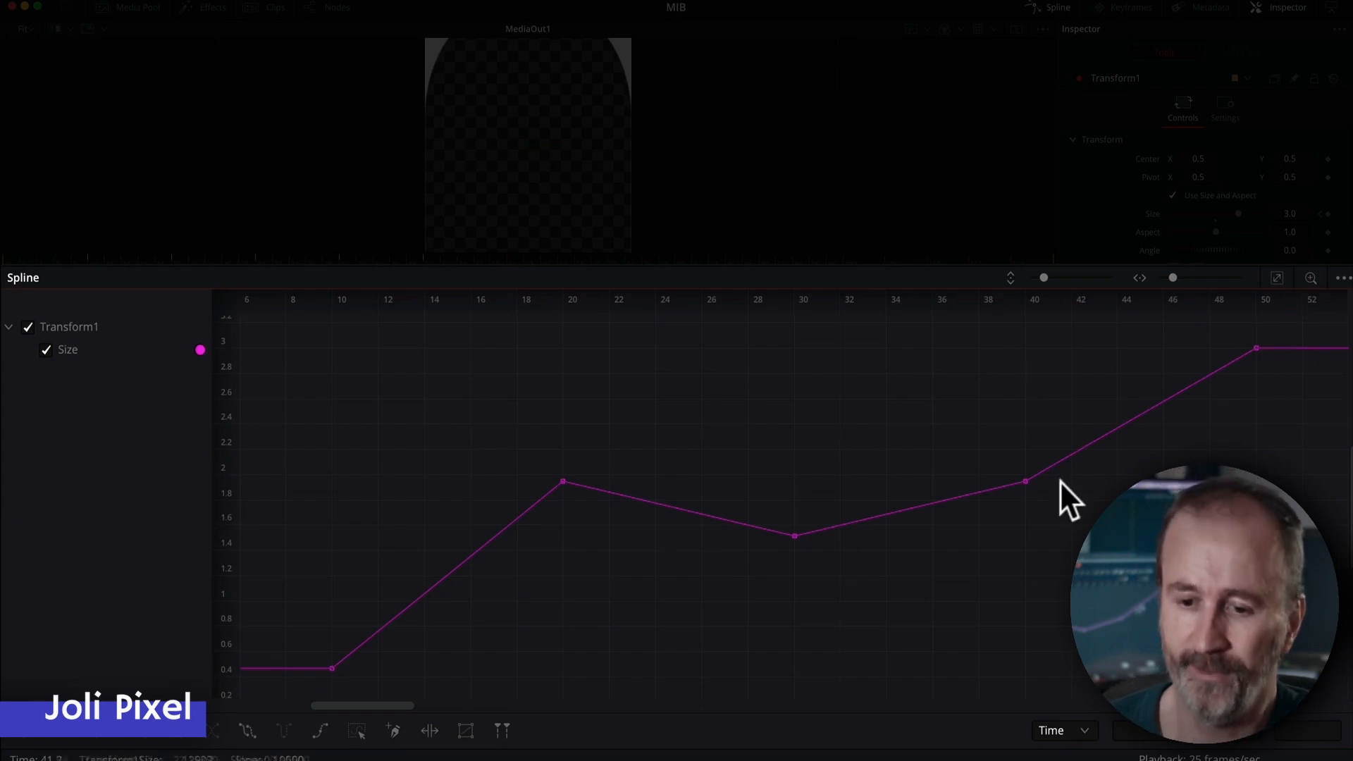
Reshape the Size curve by moving its keyframes to frame 21 at about 1.1, 31 at about 2.9, 39 at 0.95 and 49 at 2.545
left_click_drag(1024, 483, 1001, 607)
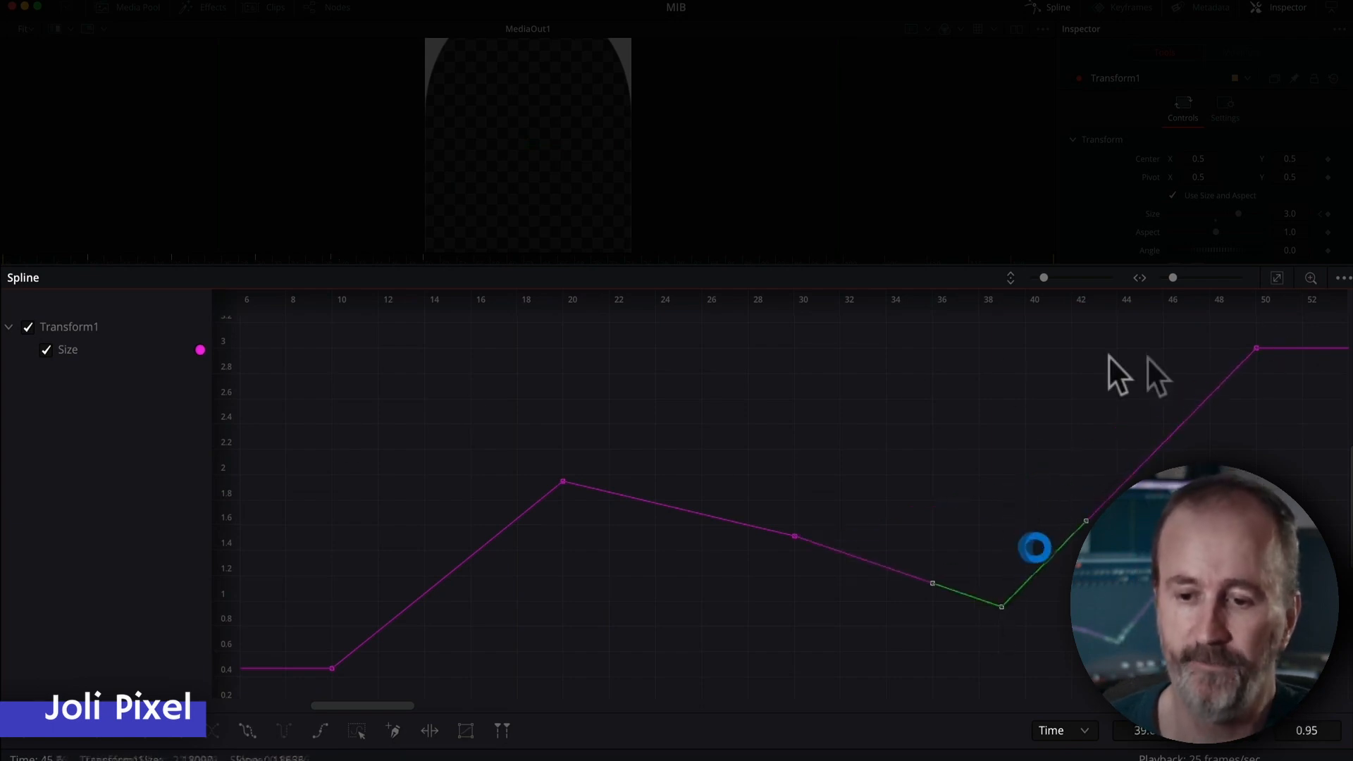
left_click(796, 533)
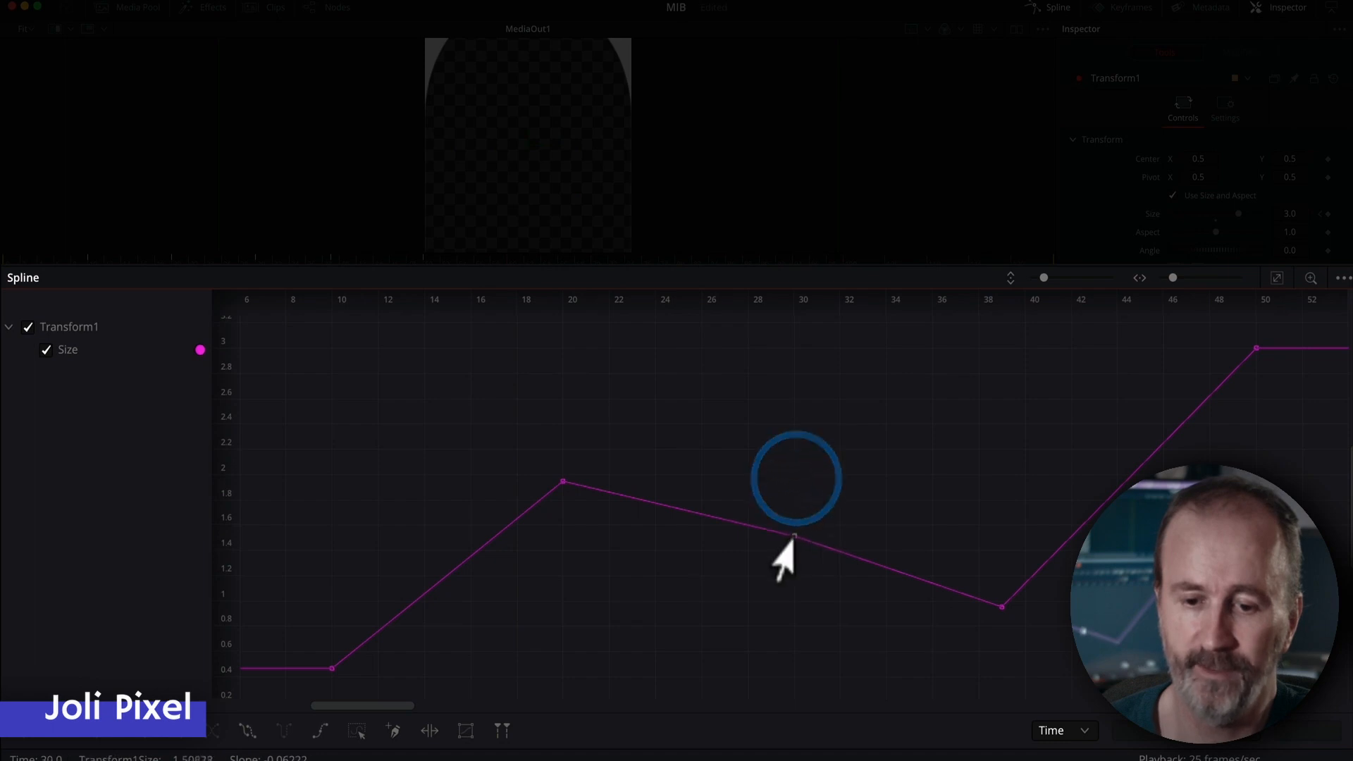
left_click_drag(795, 525, 816, 357)
left_click_drag(565, 472, 578, 594)
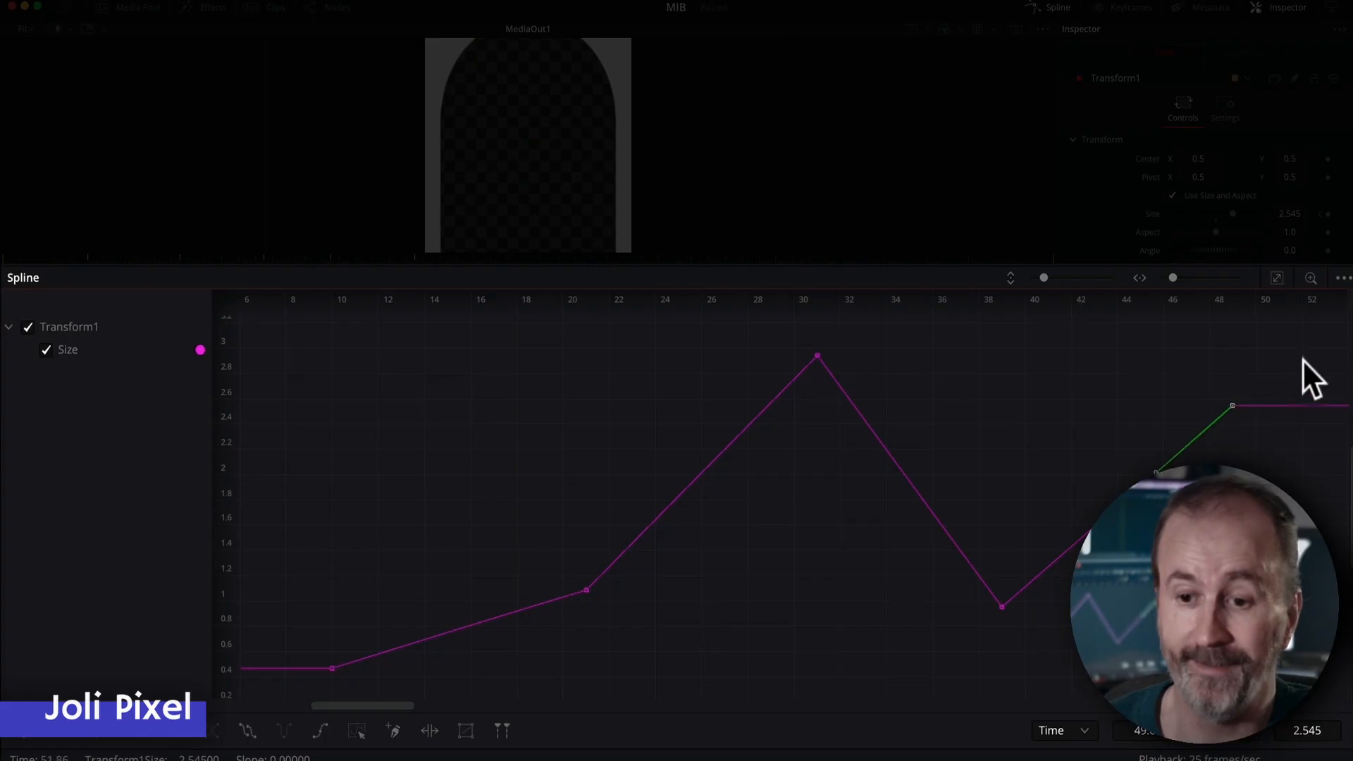
Smooth all the Size keyframes, and adjust the handles of the peak keyframe, bending one independently of the other
left_click_drag(1277, 319, 285, 683)
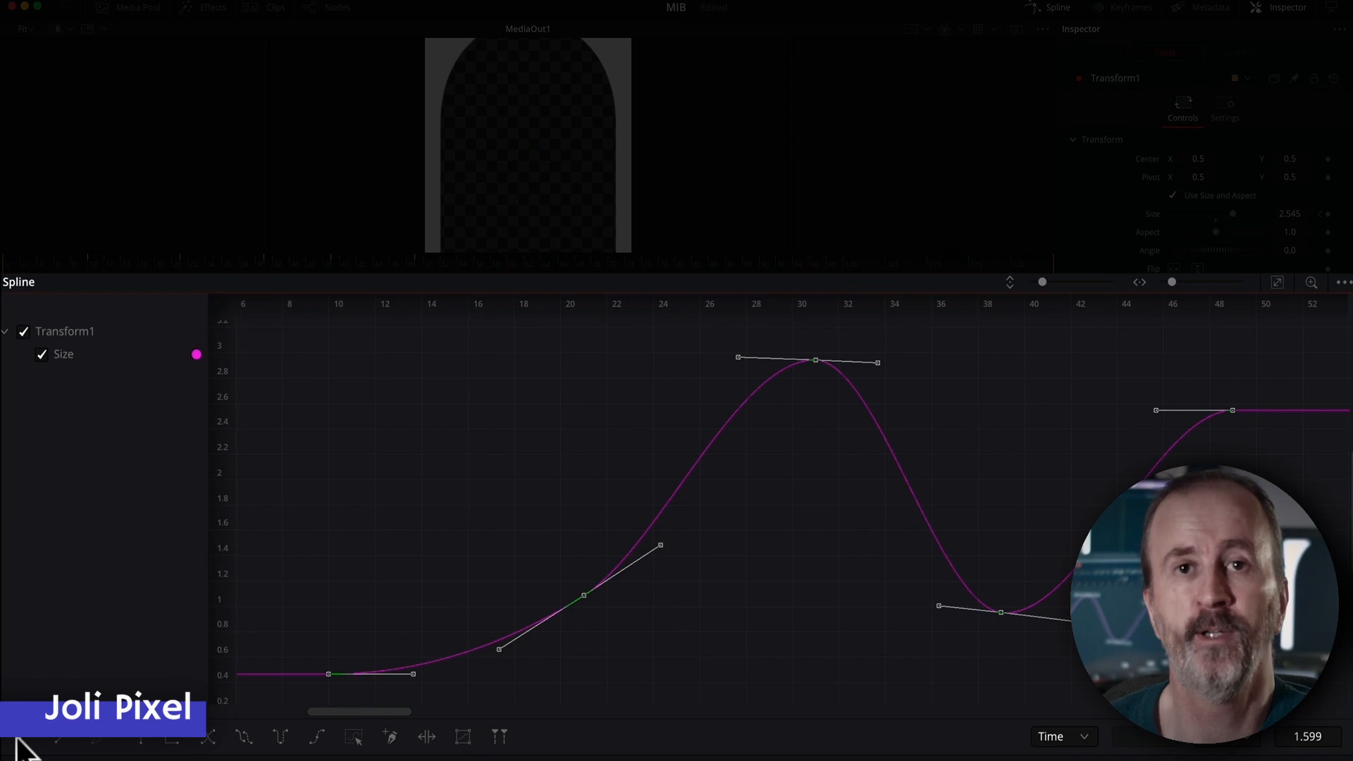
mouse_move(878, 363)
left_mouse_down()
mouse_move(915, 341)
mouse_move(892, 384)
mouse_move(1052, 354)
mouse_move(881, 378)
left_mouse_up()
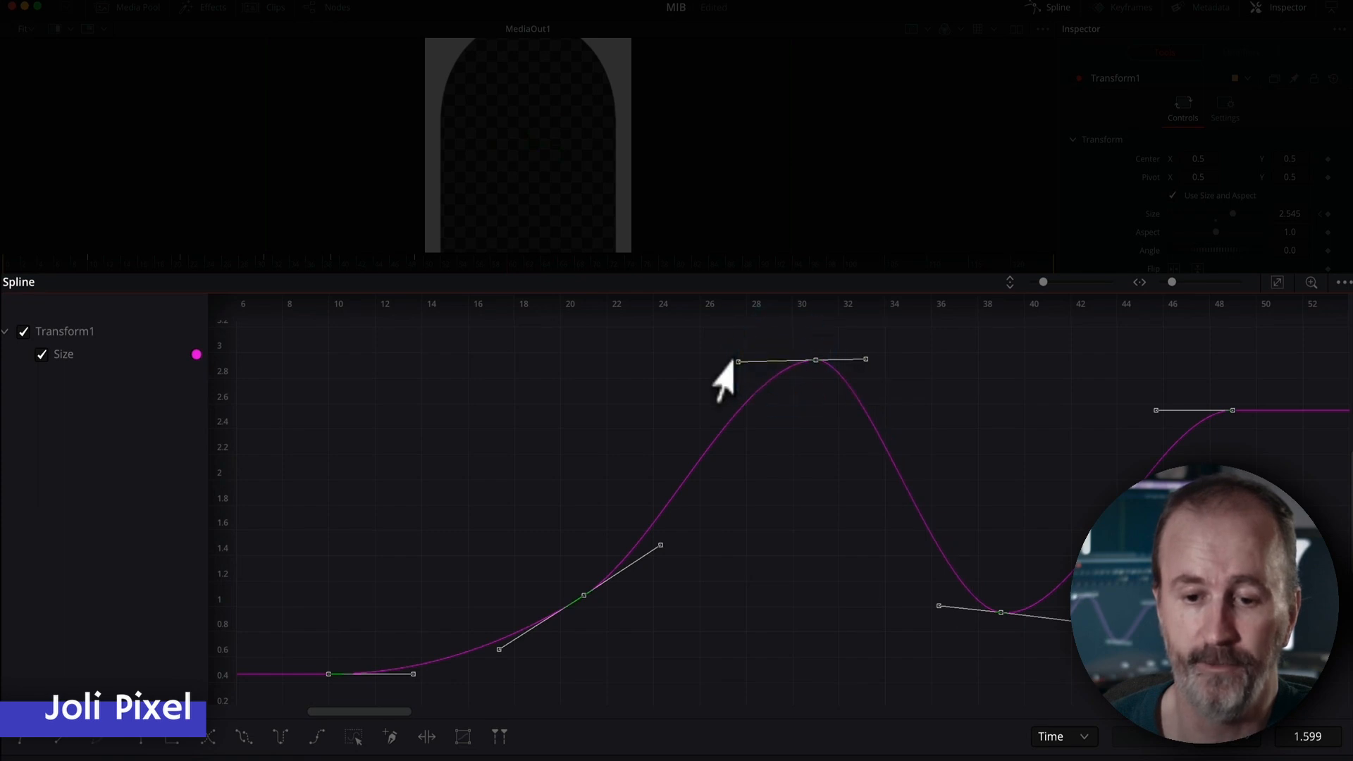
mouse_move(719, 367)
left_mouse_down()
mouse_move(666, 367)
mouse_move(736, 361)
left_mouse_up()
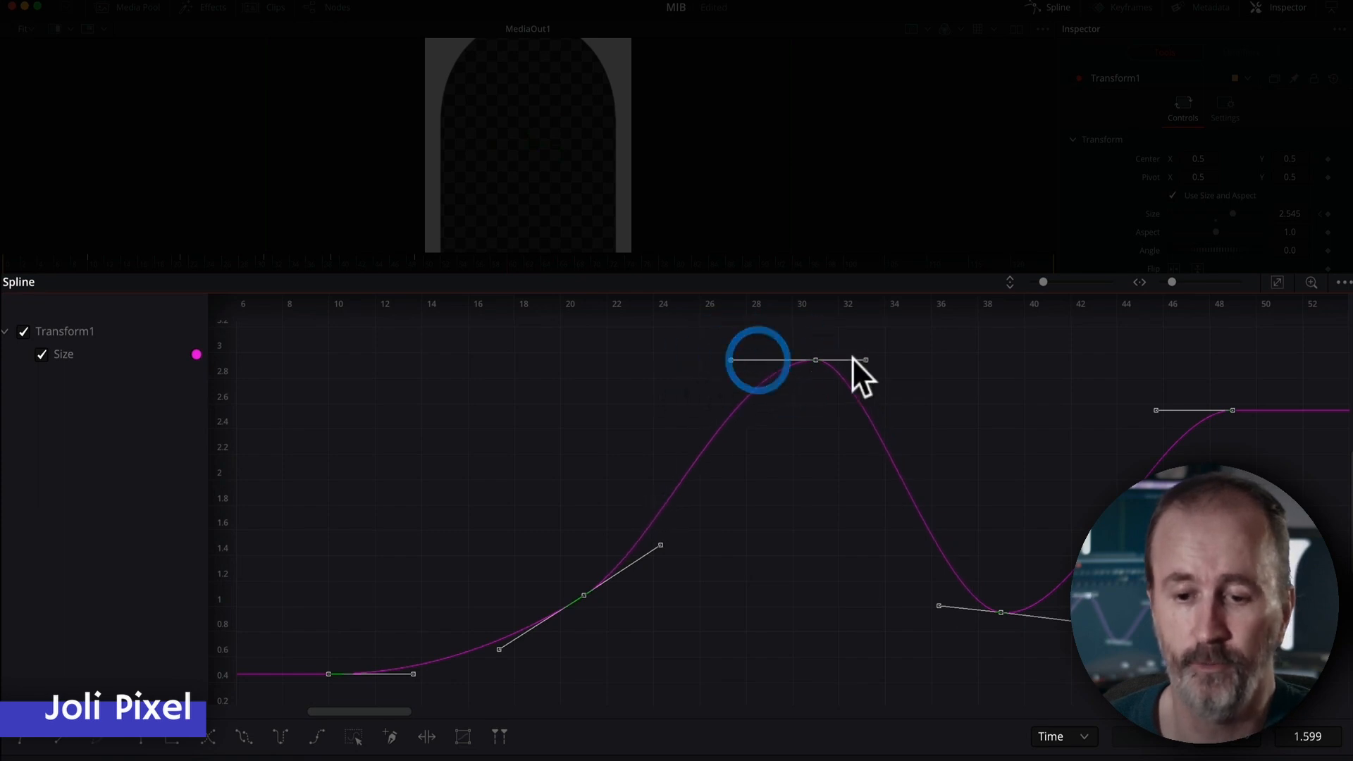
key("alt")
left_click_drag(849, 363, 903, 393)
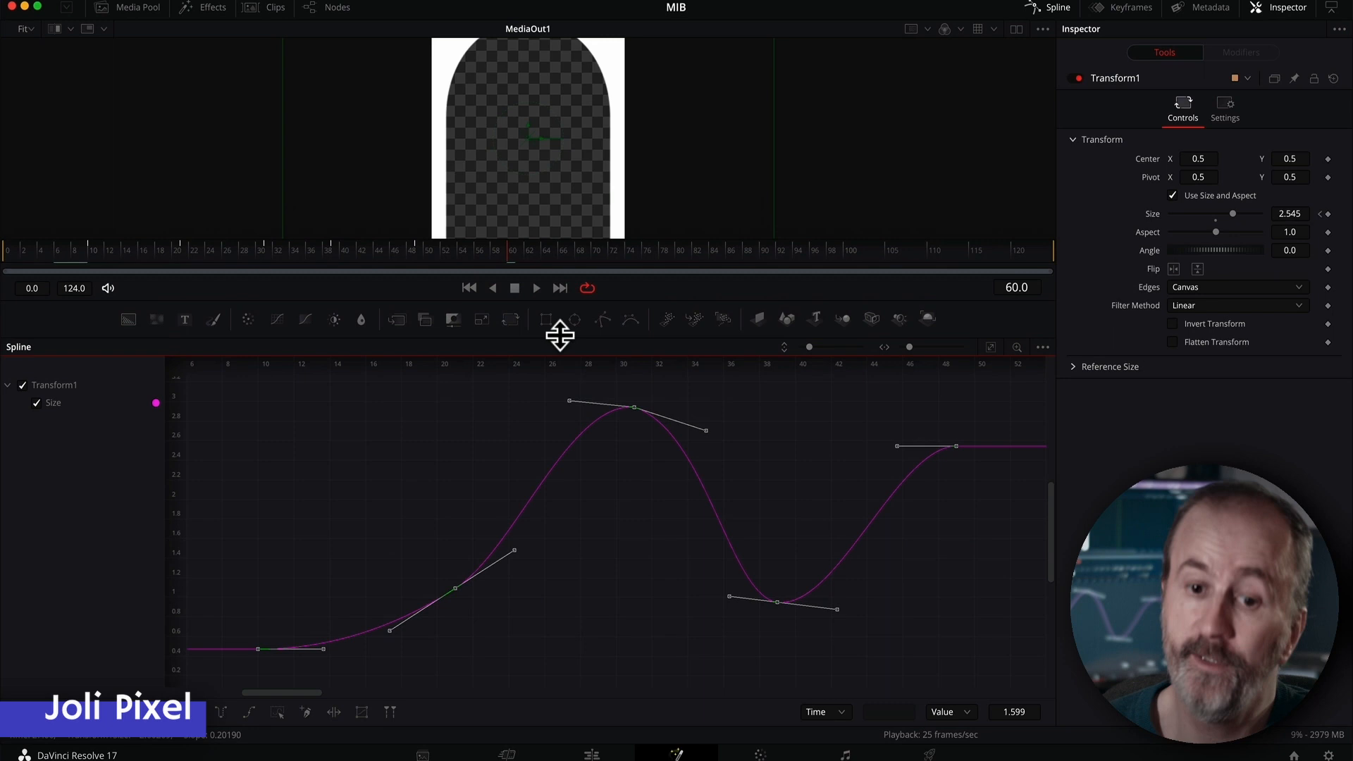
Enlarge the Spline editor, and copy the three Size keyframes and paste them at frame 34
left_click_drag(560, 336, 588, 184)
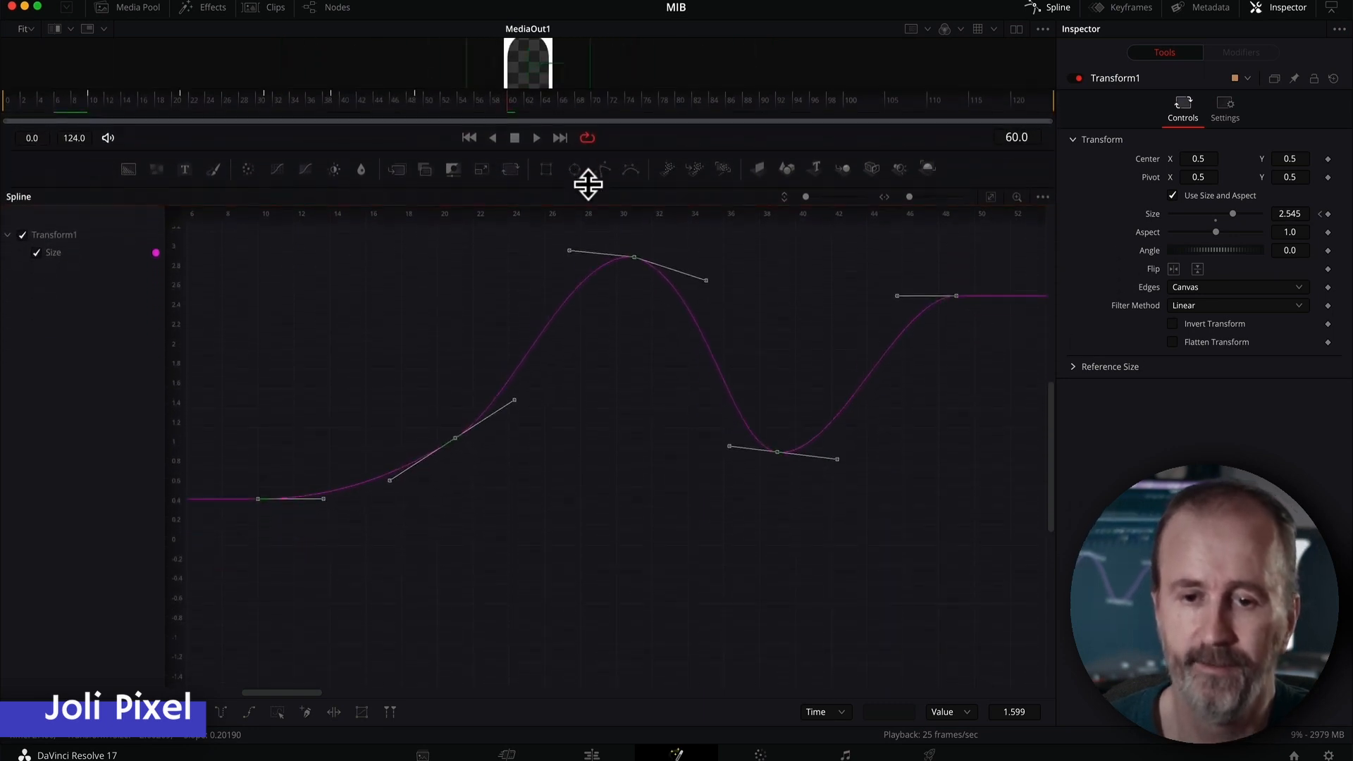
left_click(989, 199)
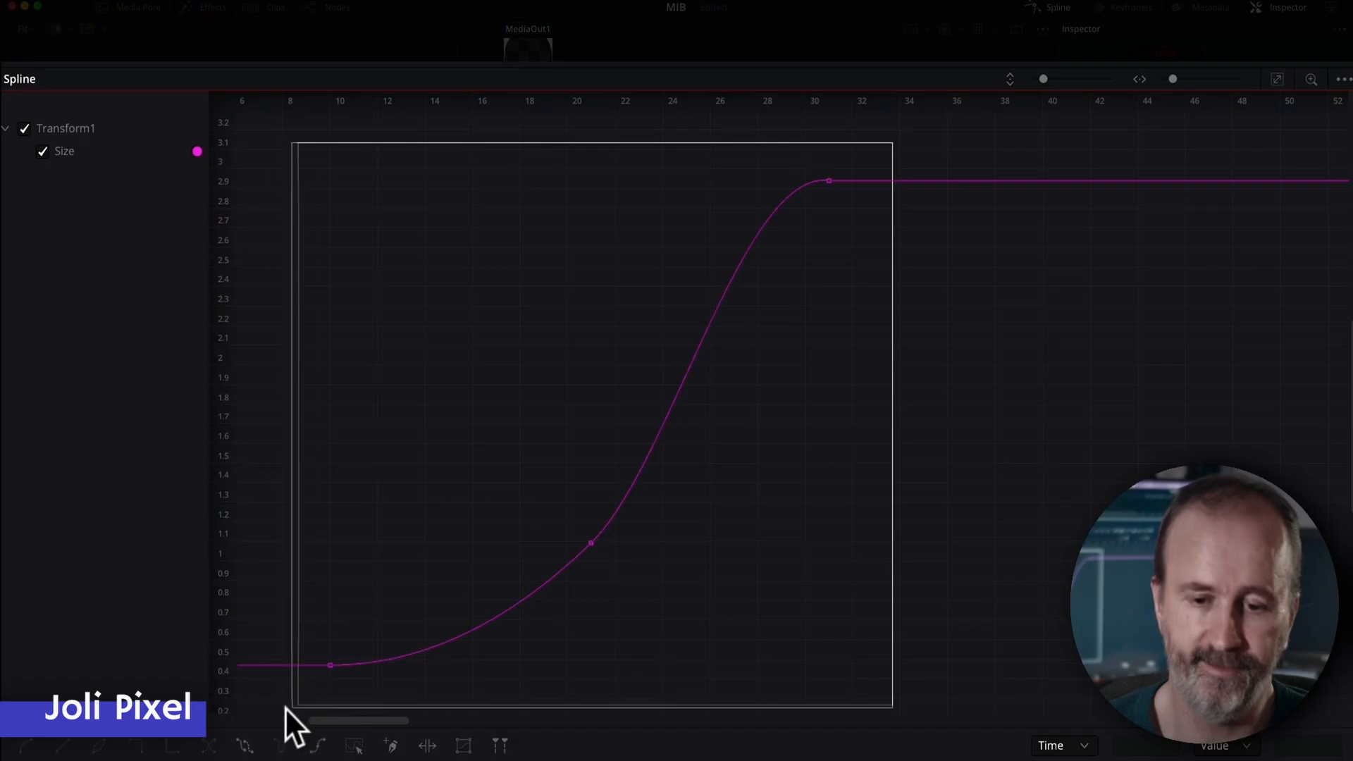
left_click(278, 718)
key("super+c")
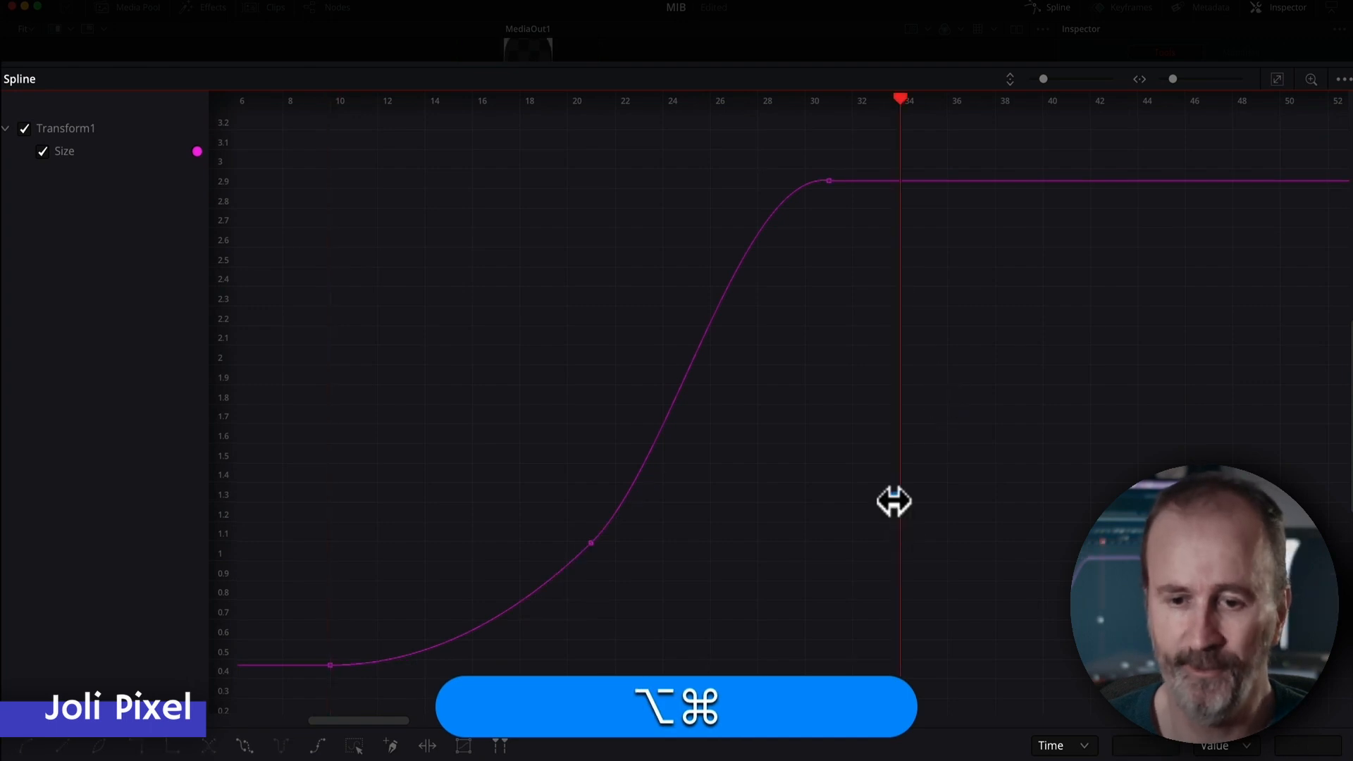
left_click(854, 414)
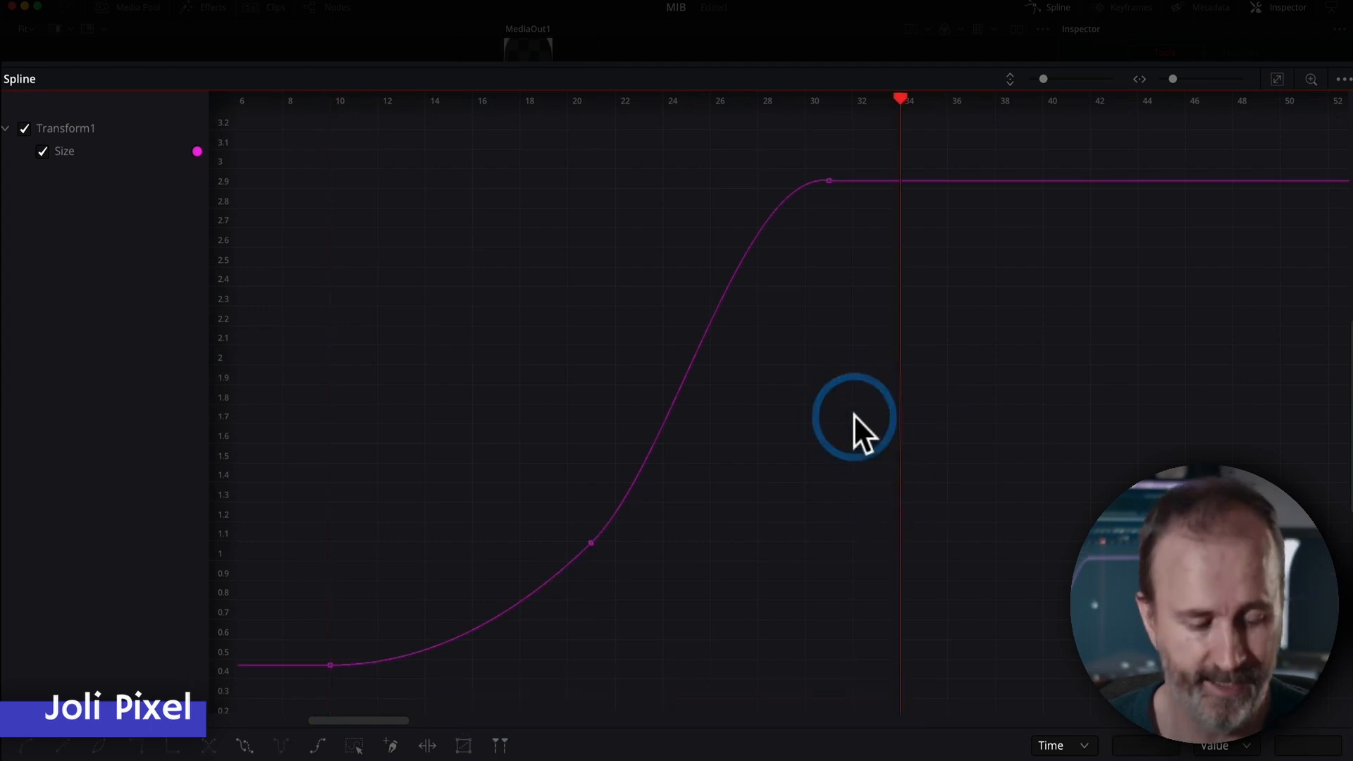
key("super")
key("super+v")
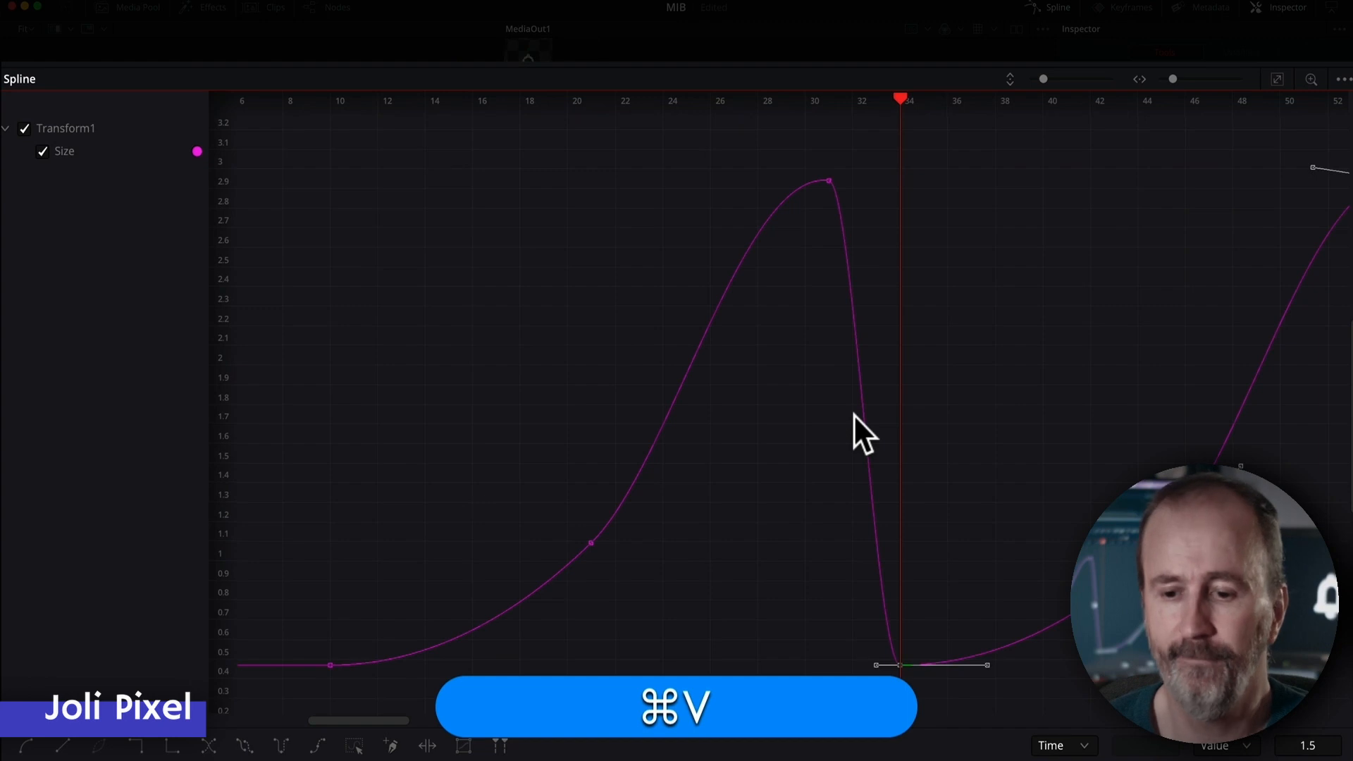
Move the second Size keyframe to frame 15 at about 2.1, and the last one to frame 20 at 1.285
mouse_move(400, 719)
left_mouse_down()
mouse_move(471, 714)
mouse_move(386, 724)
left_mouse_up()
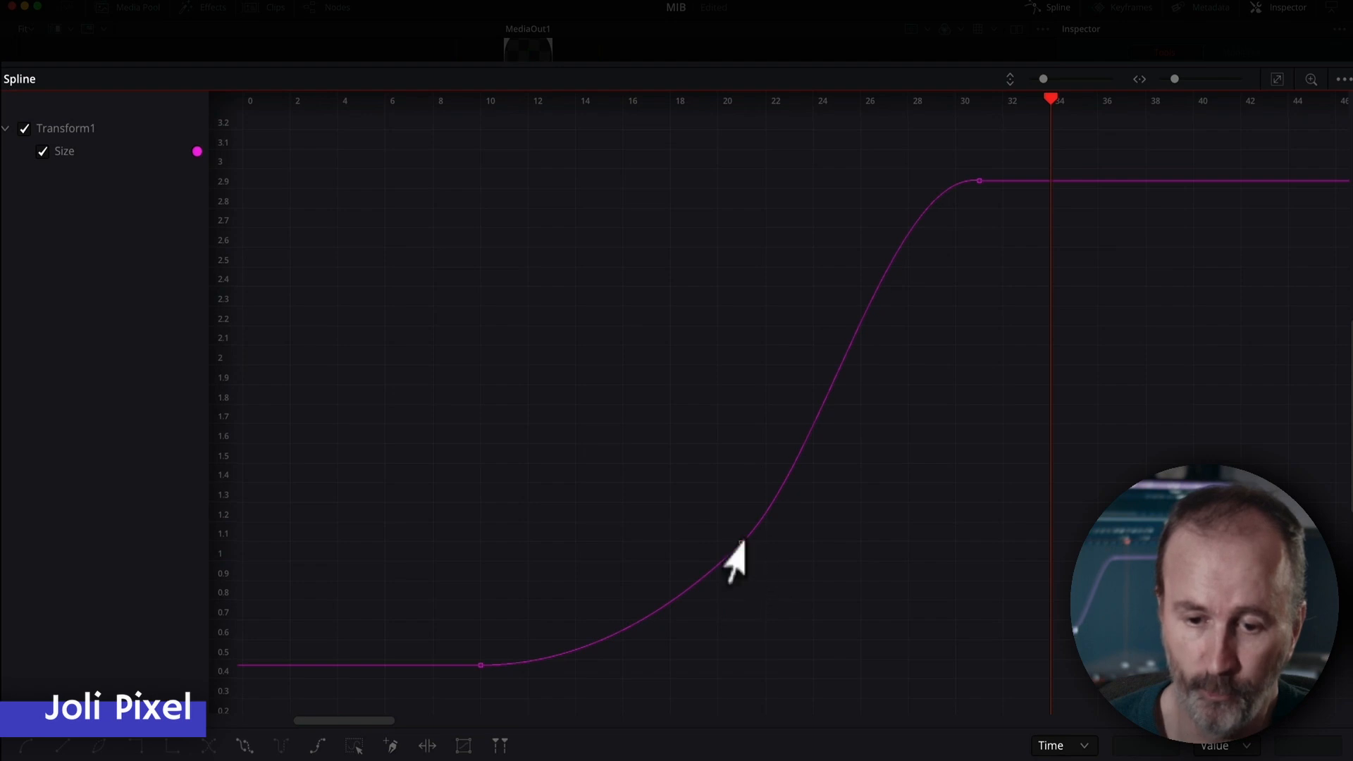
left_click_drag(738, 544, 602, 349)
left_click_drag(973, 181, 703, 503)
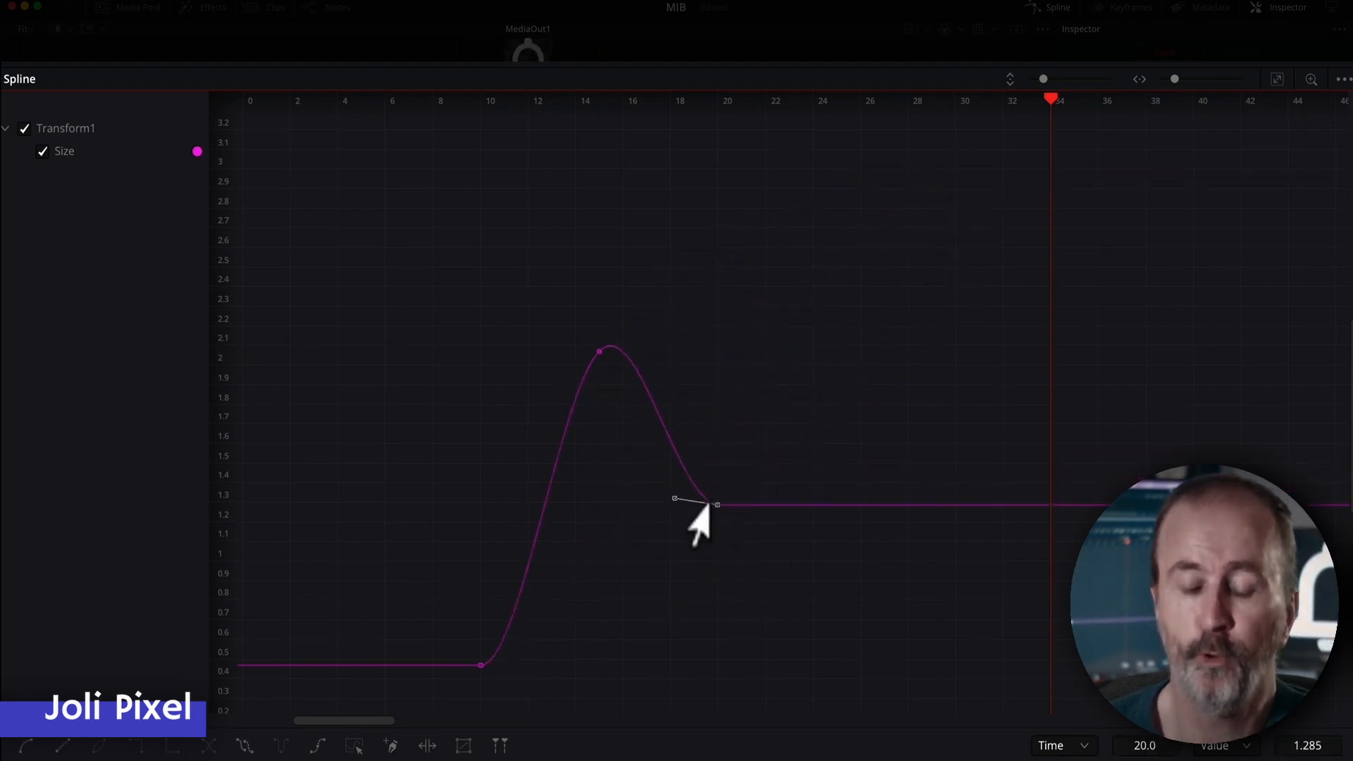
Select all three Size keyframes and loop the curve beyond the last one
left_click_drag(353, 254, 853, 700)
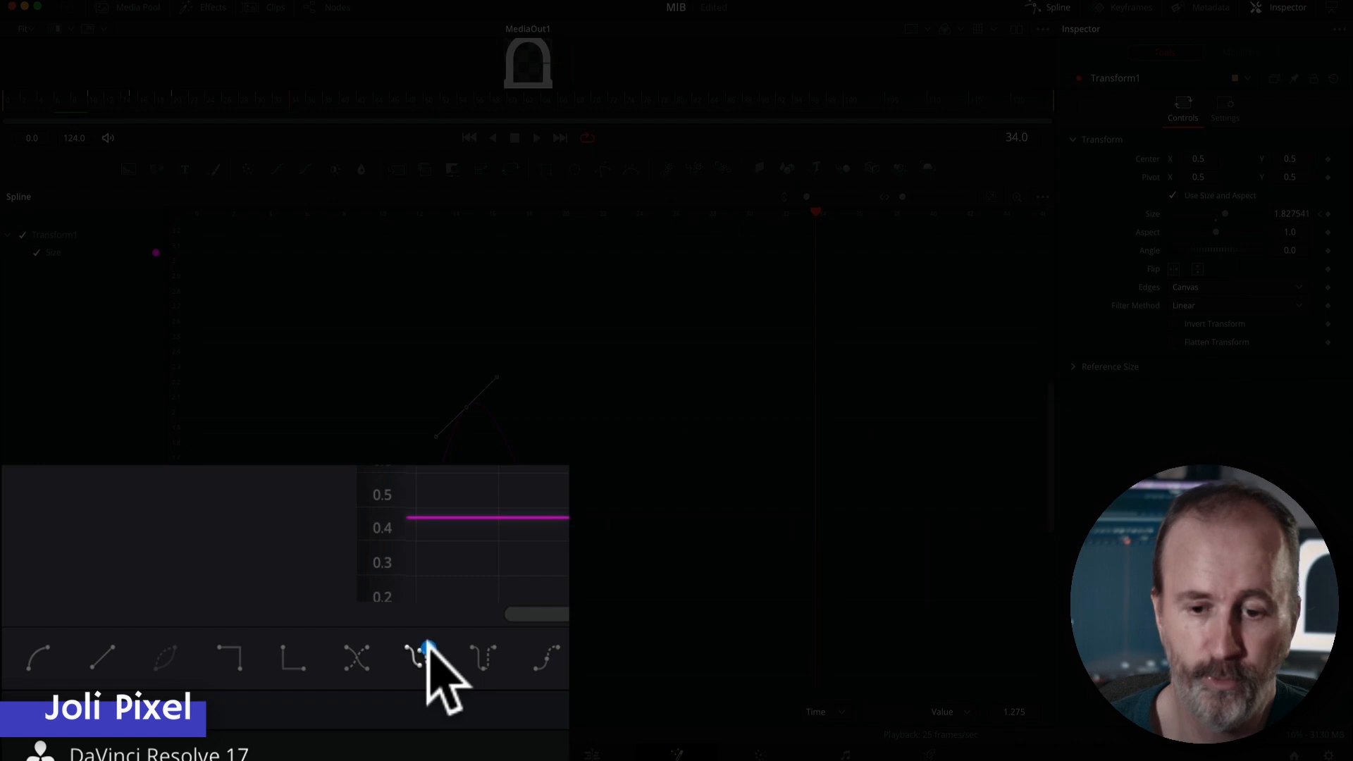
left_click(427, 645)
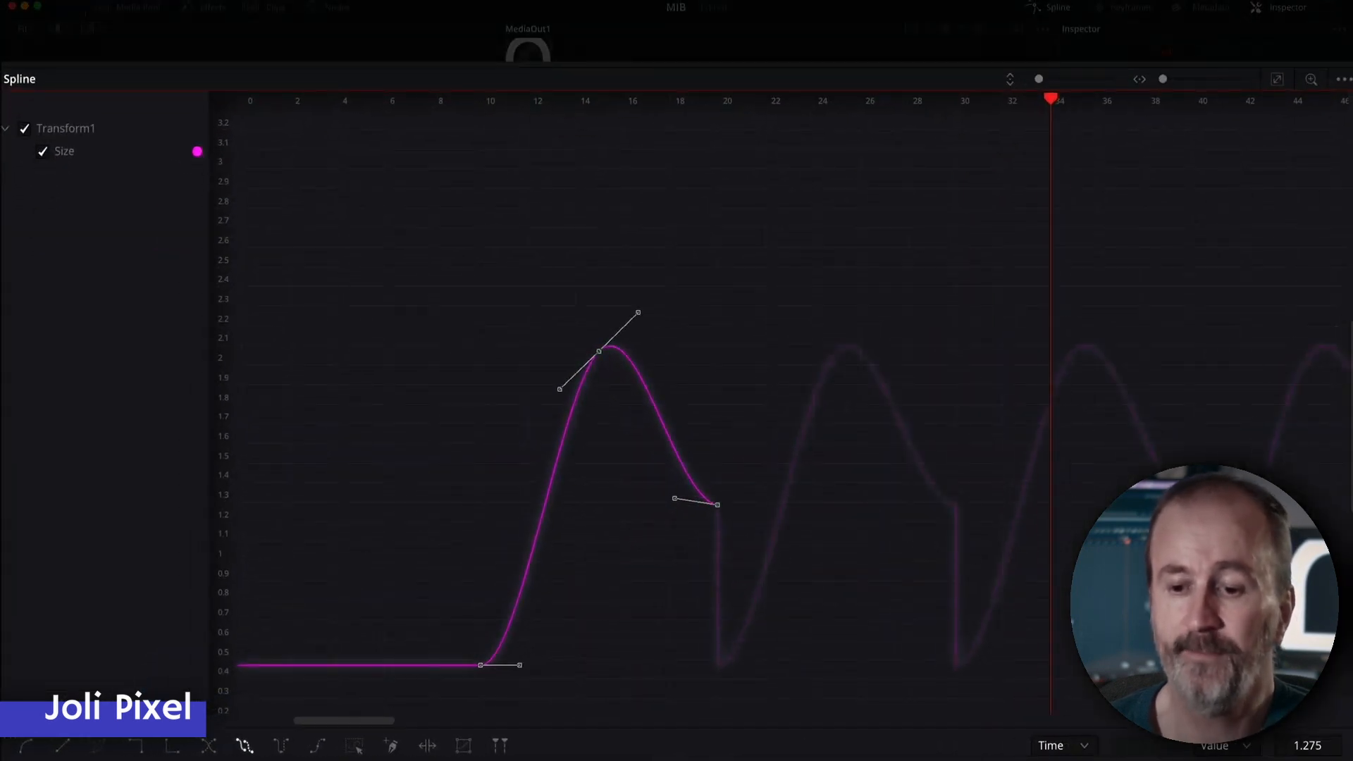
mouse_move(366, 716)
left_mouse_down()
mouse_move(667, 707)
mouse_move(318, 723)
mouse_move(386, 717)
left_mouse_up()
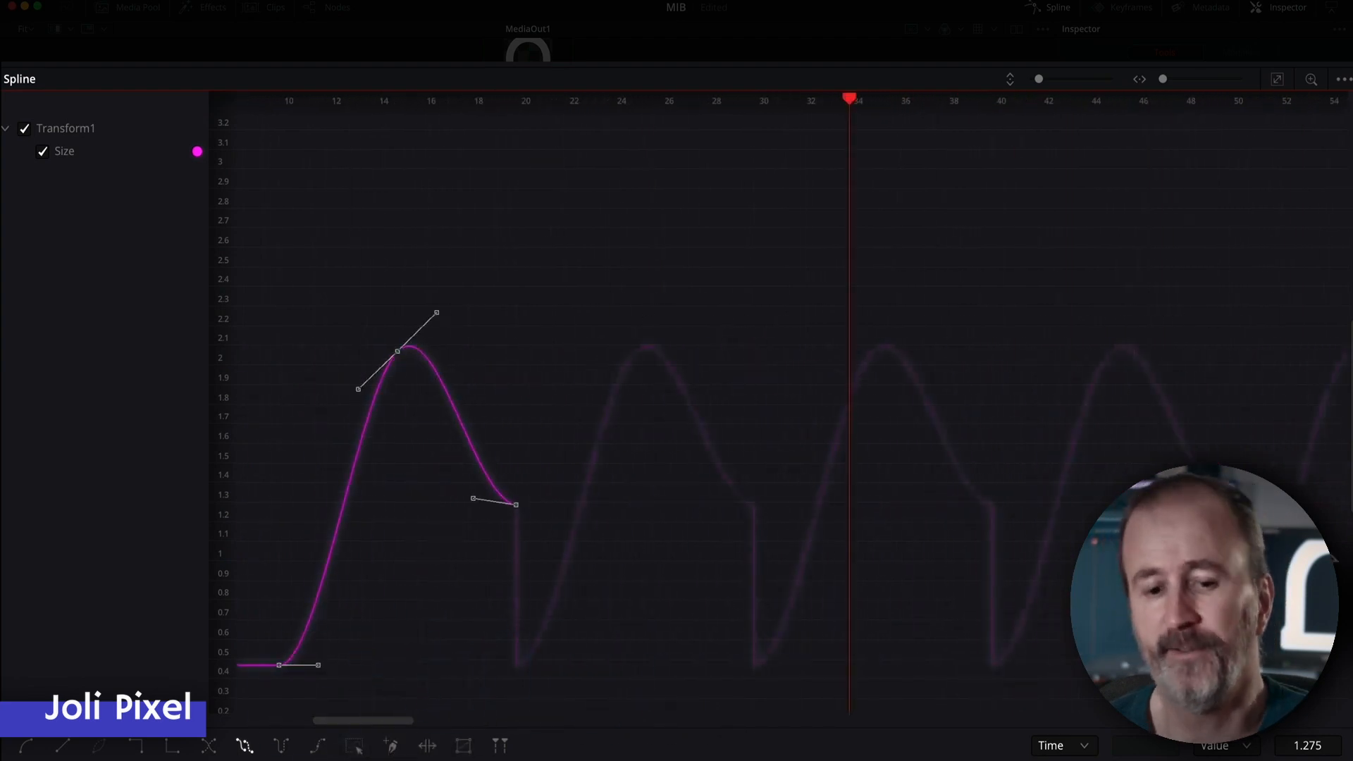
Shift the Size curve to start at frame 11, lowering its peak to about 1.85 at frame 17 and its last keyframe to about 1.18
left_click(413, 349)
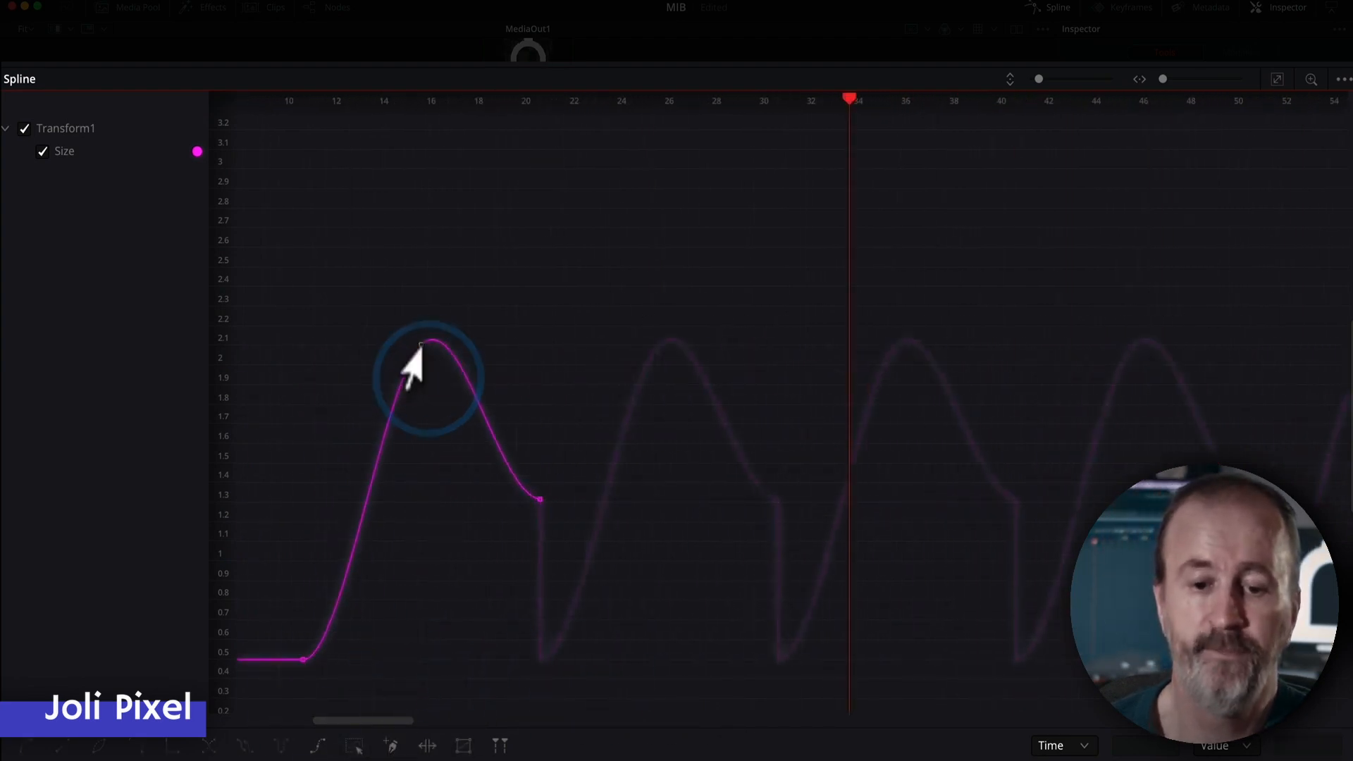
left_click_drag(414, 350, 436, 397)
left_click_drag(535, 499, 528, 541)
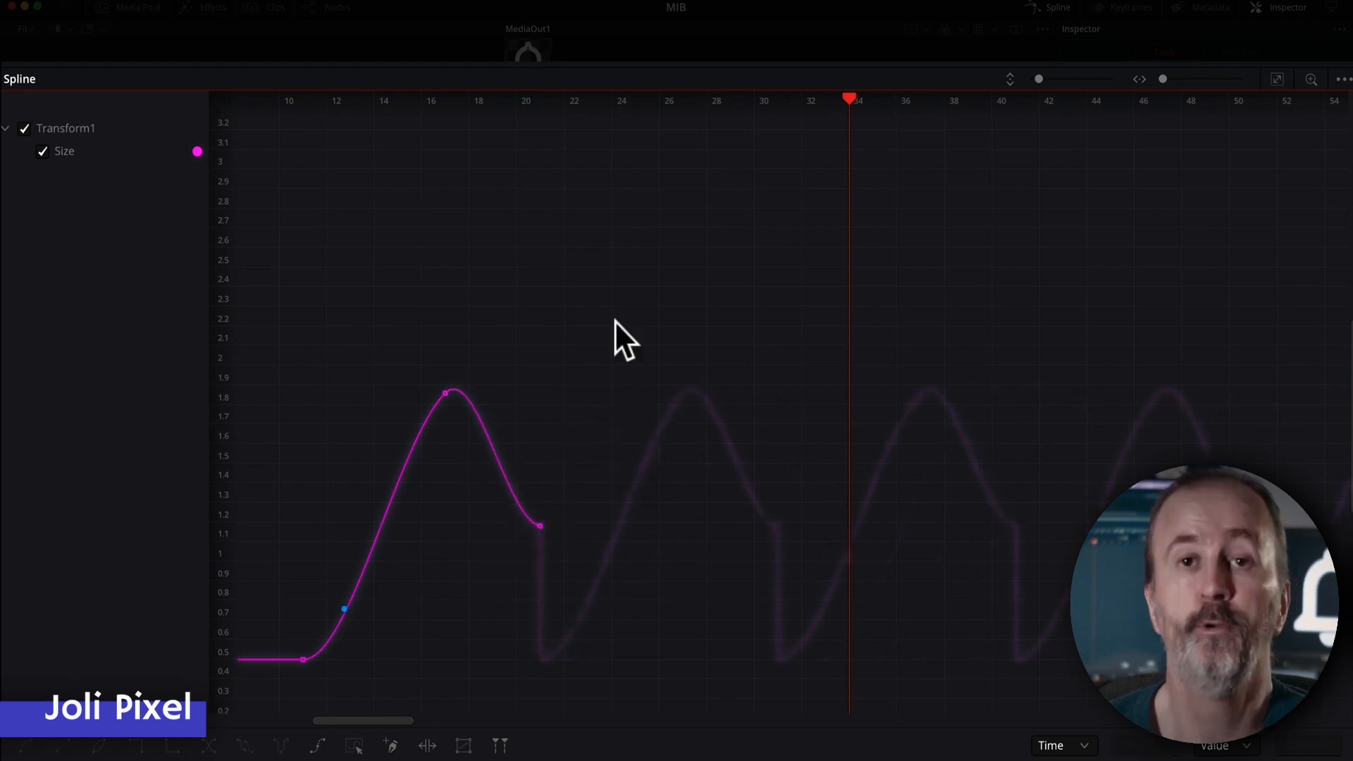
Replace the loop on the selected Size keyframes with Ping-Pong repetition
left_click_drag(614, 320, 265, 692)
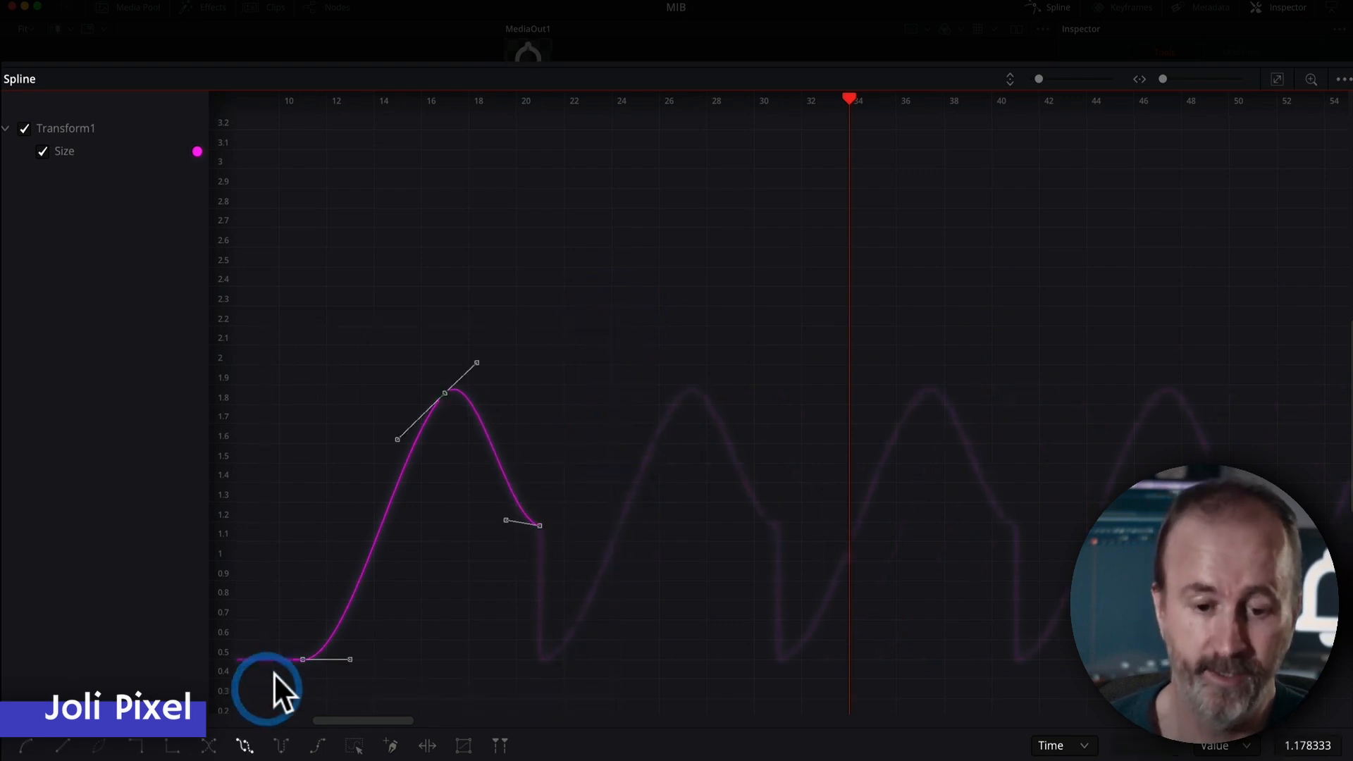
left_click(244, 747)
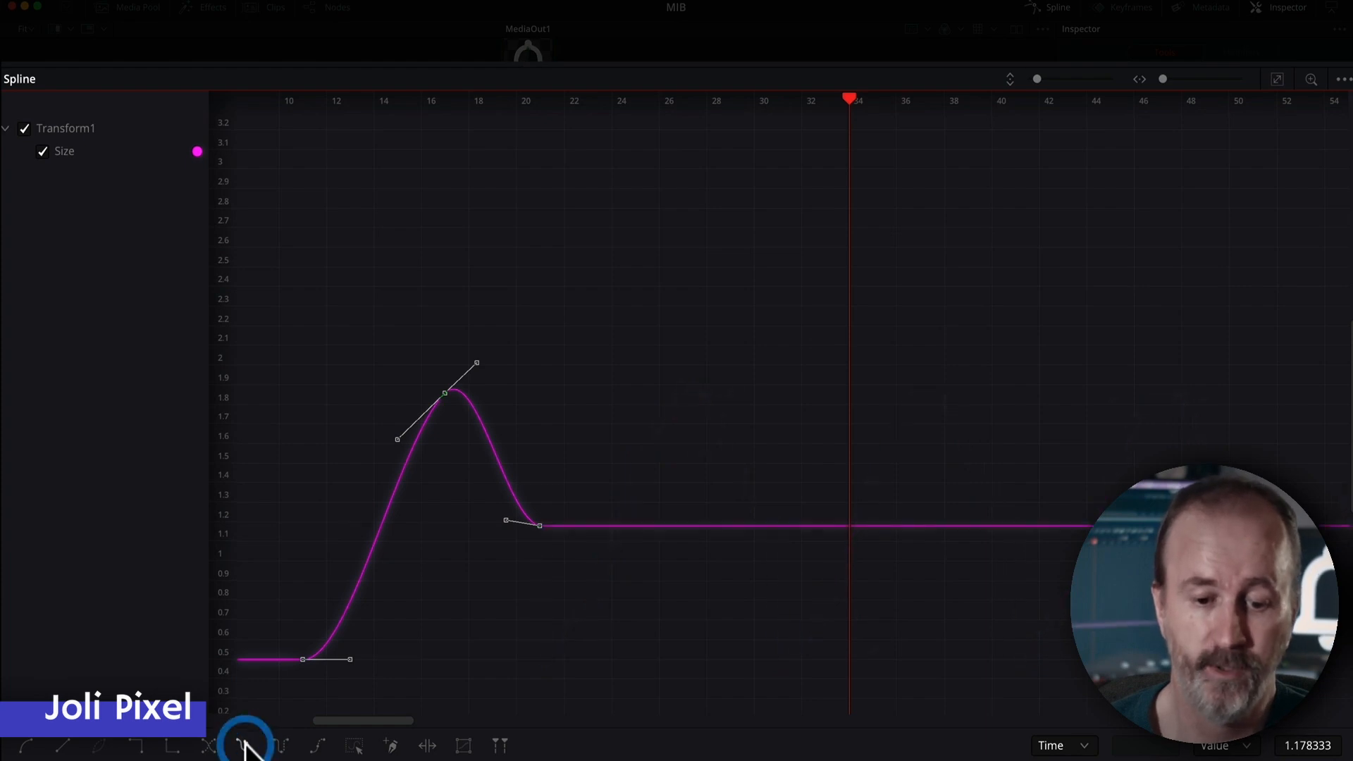
left_click(280, 746)
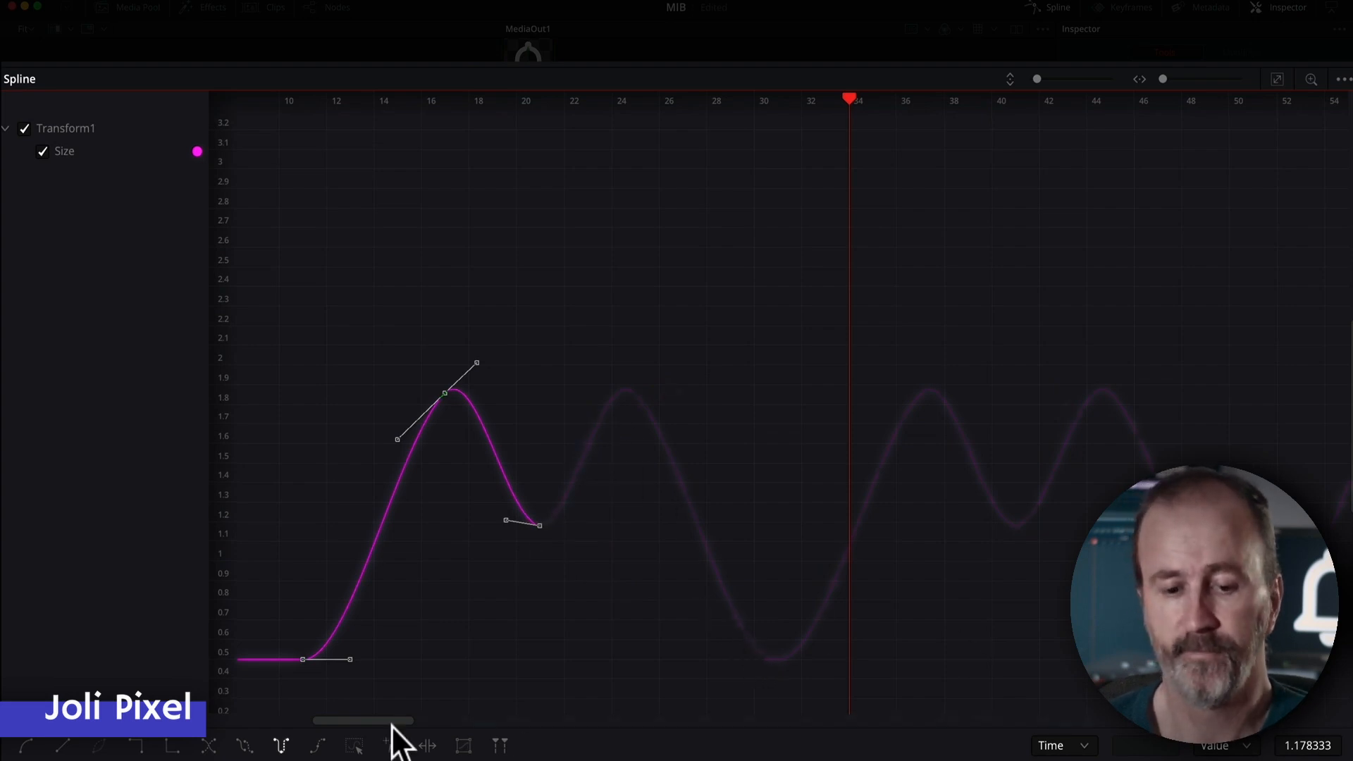
left_click_drag(387, 719, 611, 715)
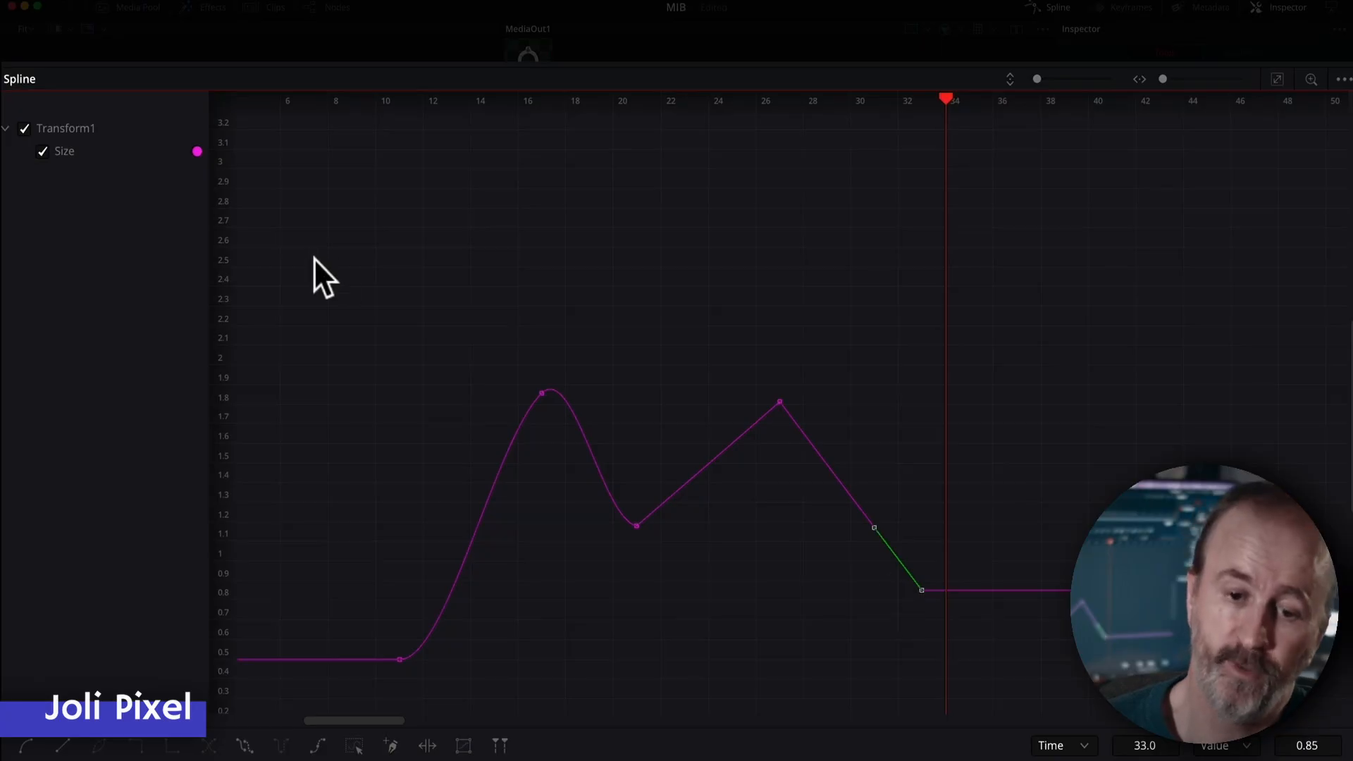
Apply Step In interpolation to all the Size keyframes, and make the viewer larger
left_click_drag(315, 258, 961, 714)
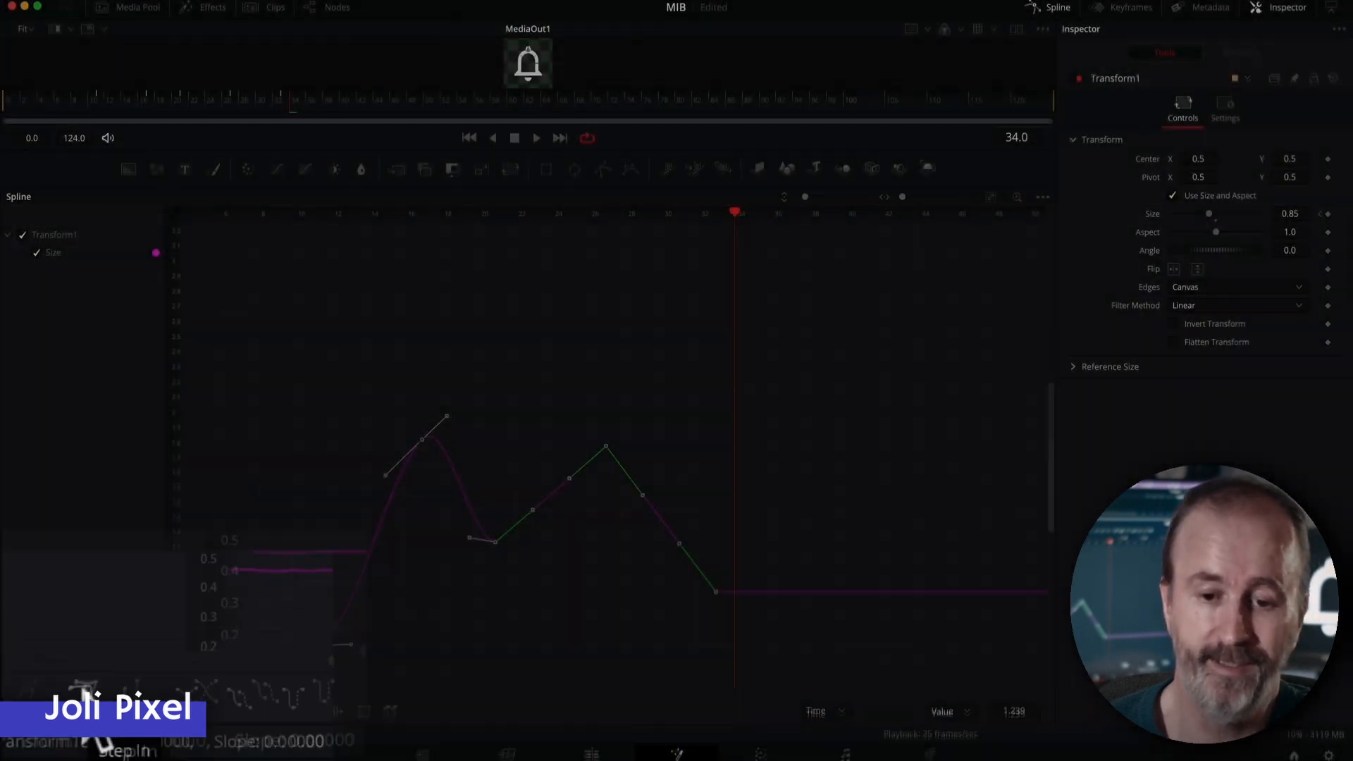
left_click(145, 630)
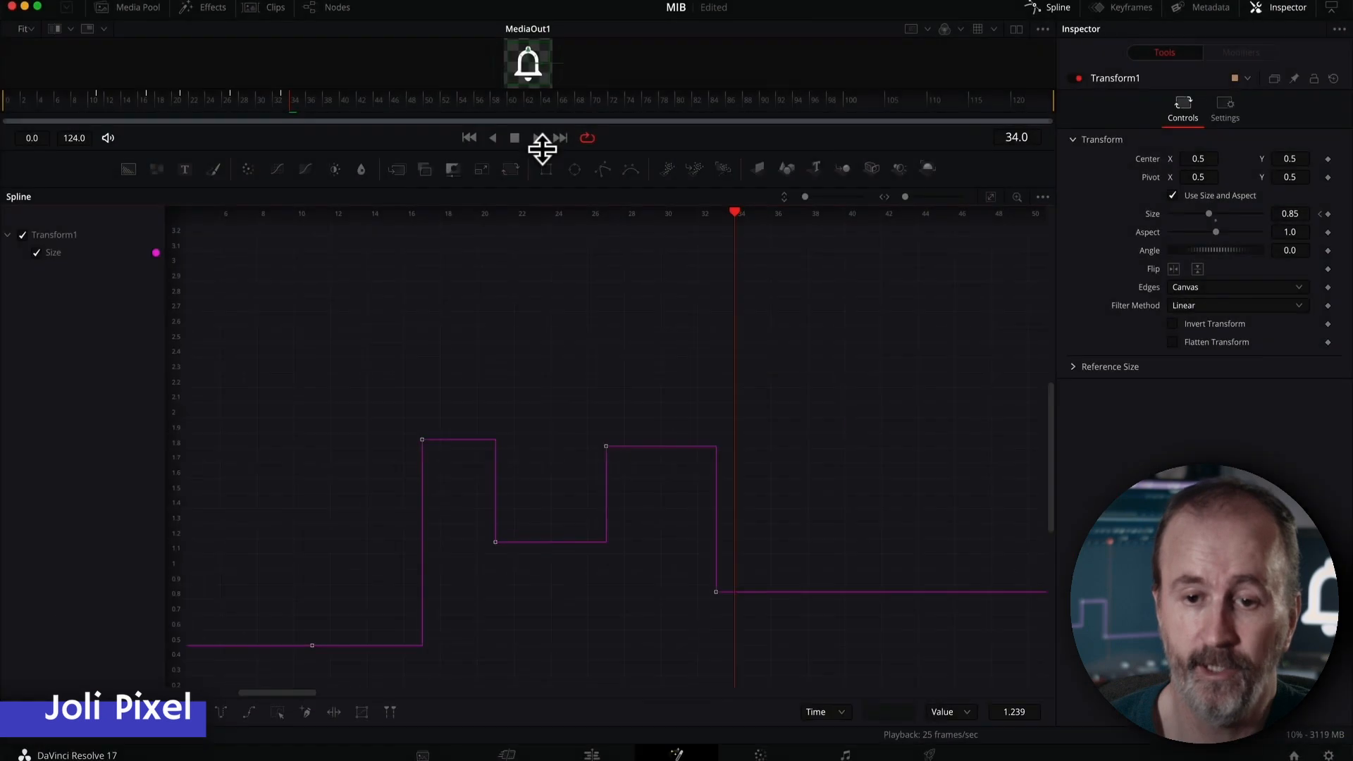
left_click_drag(549, 268, 545, 269)
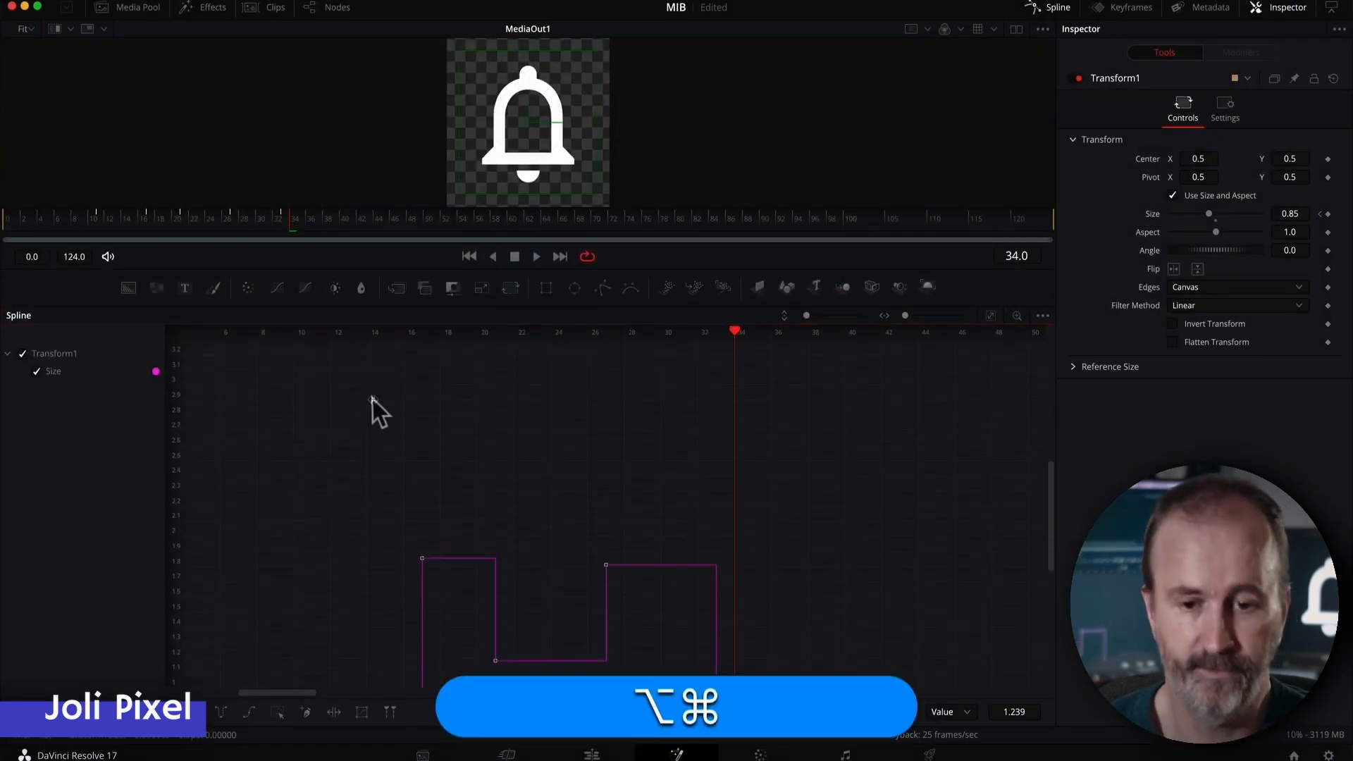
Preview the Step In animation, and switch all the Size keyframes to Step Out interpolation
key("alt+super+space")
key("space")
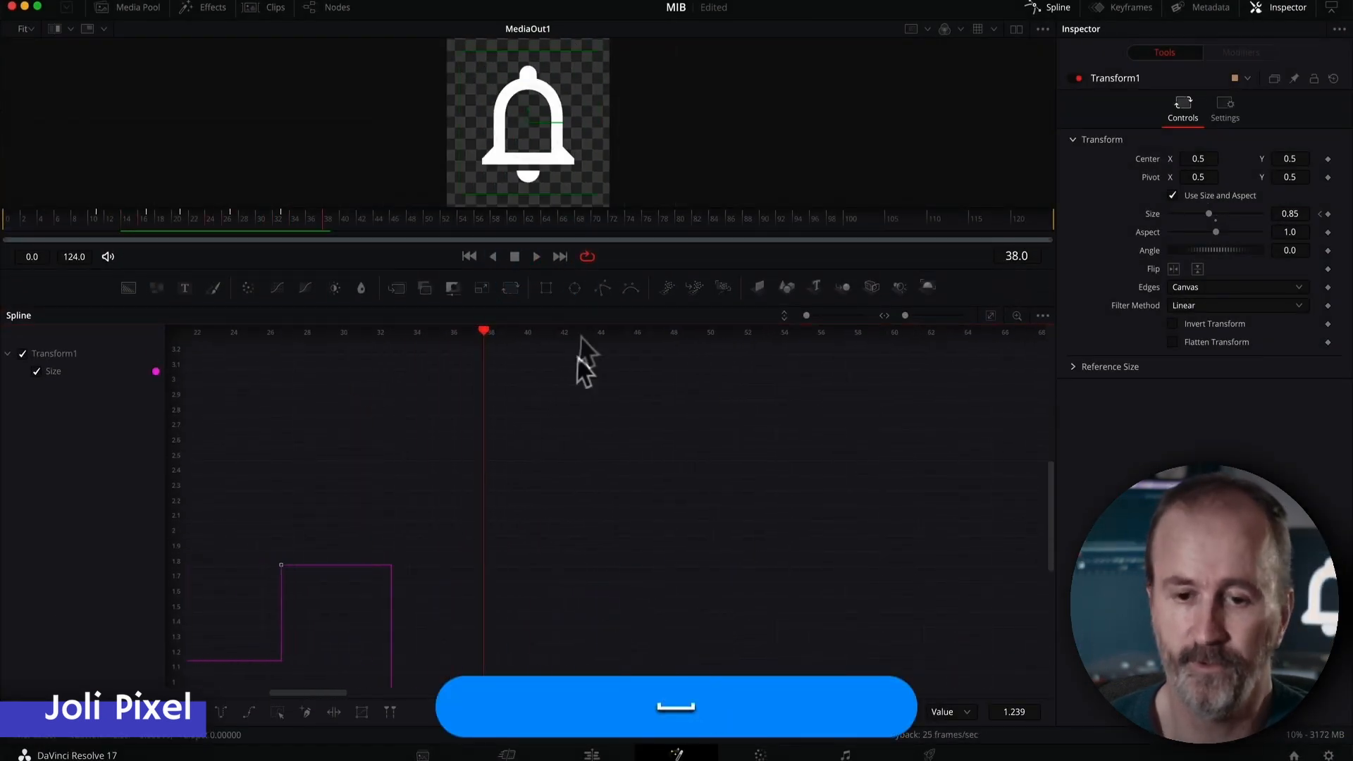
left_click_drag(688, 368, 205, 658)
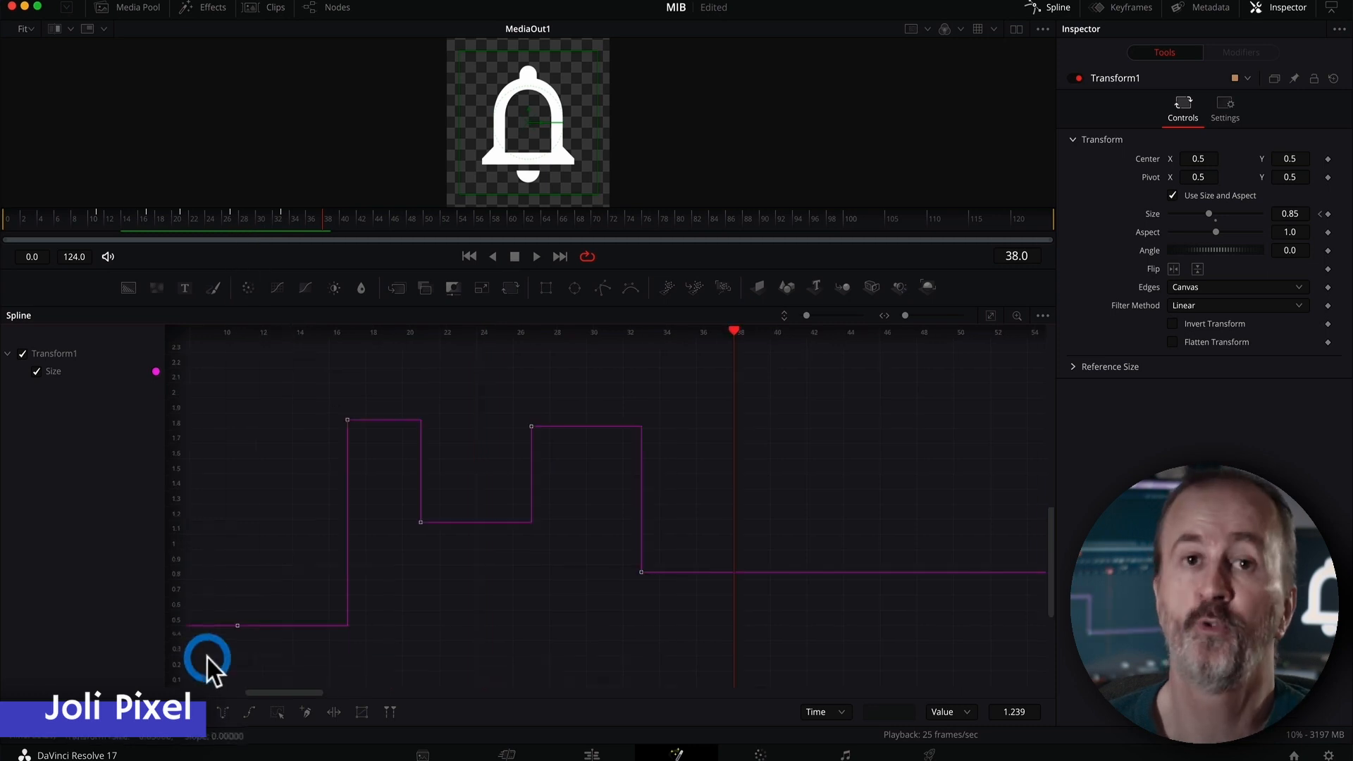
left_click(248, 640)
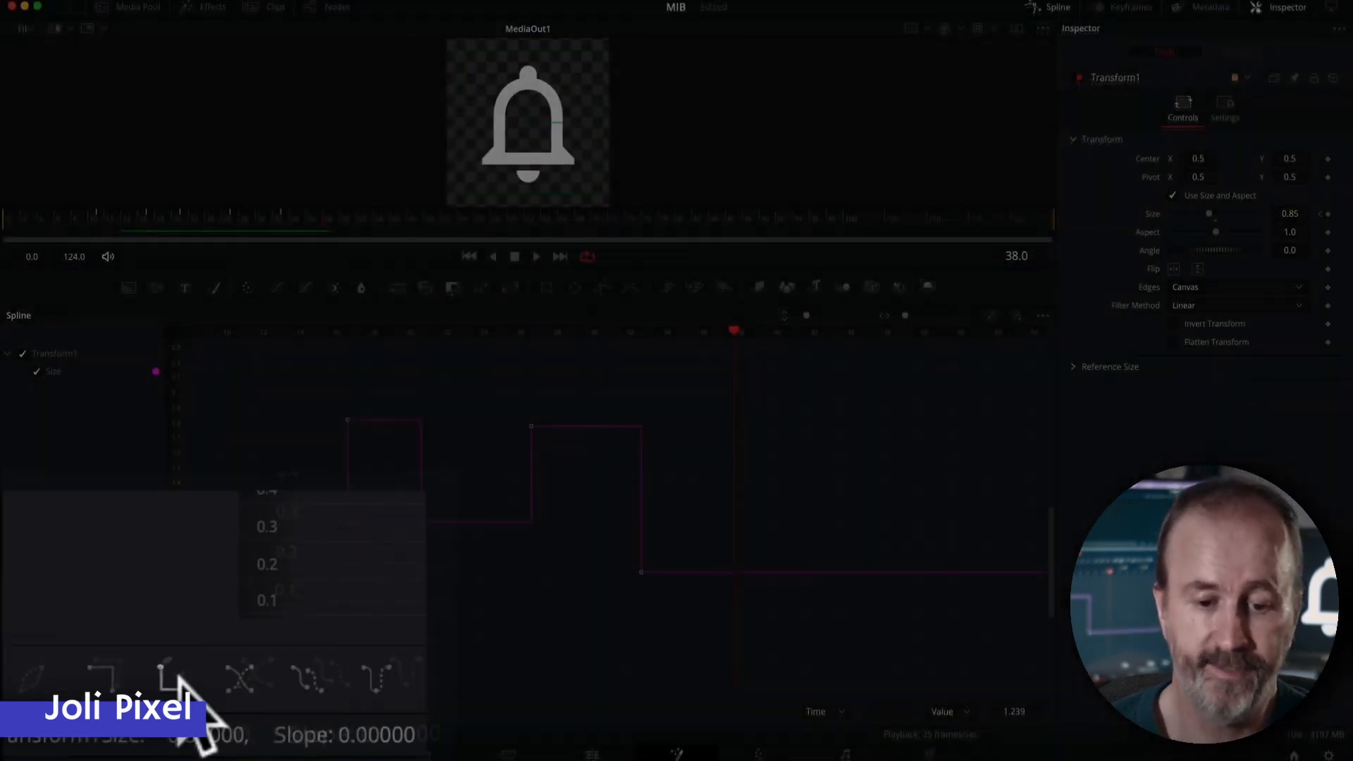
left_click(300, 640)
left_click(45, 404)
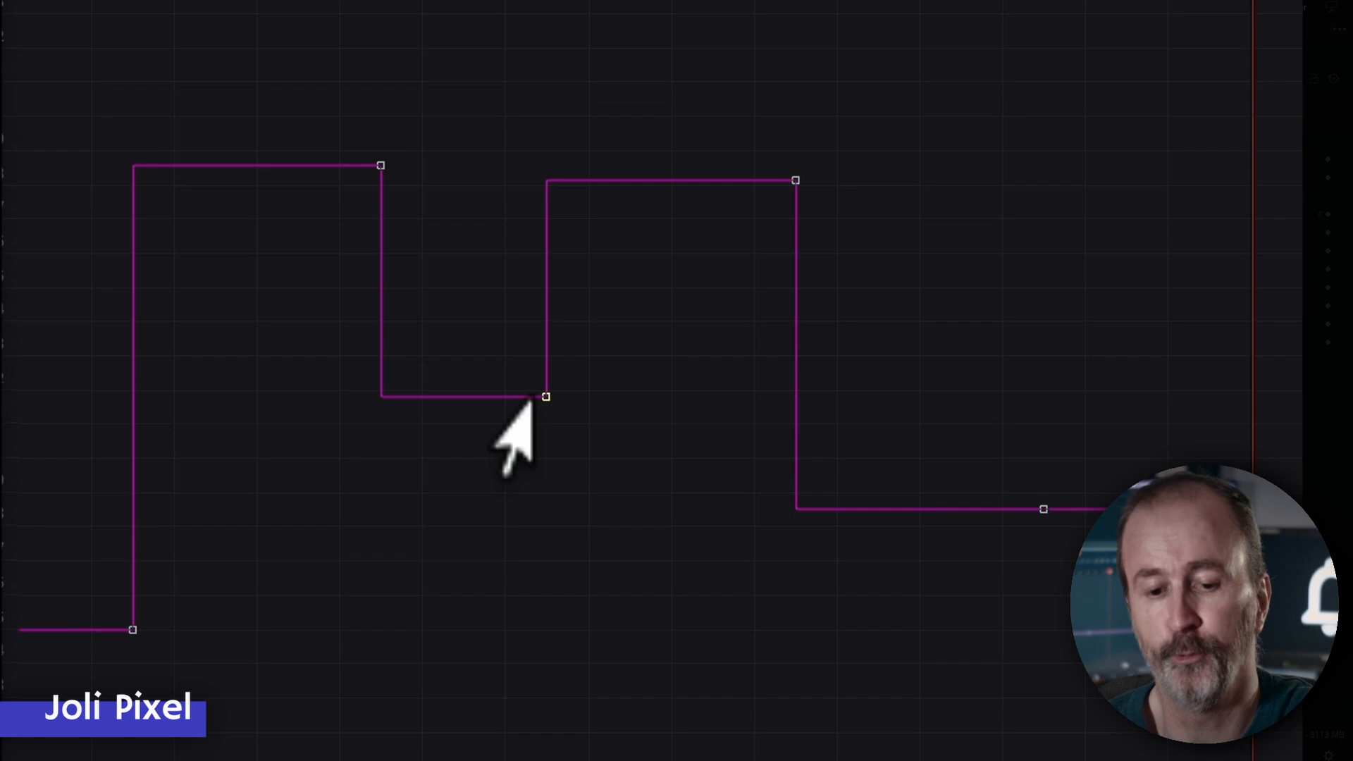
Smooth all the Size keyframes and raise the last one to about 1.6
left_click_drag(1121, 50, 3, 714)
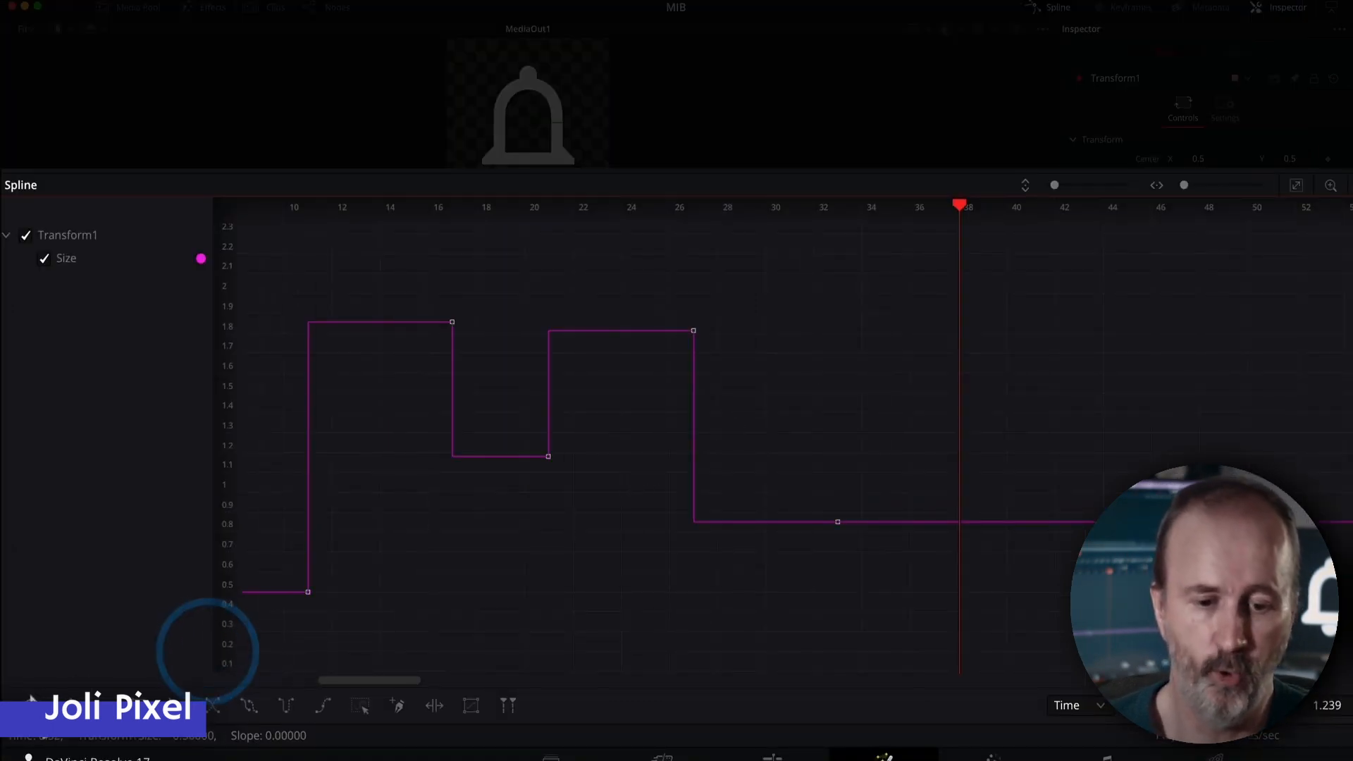
key("s")
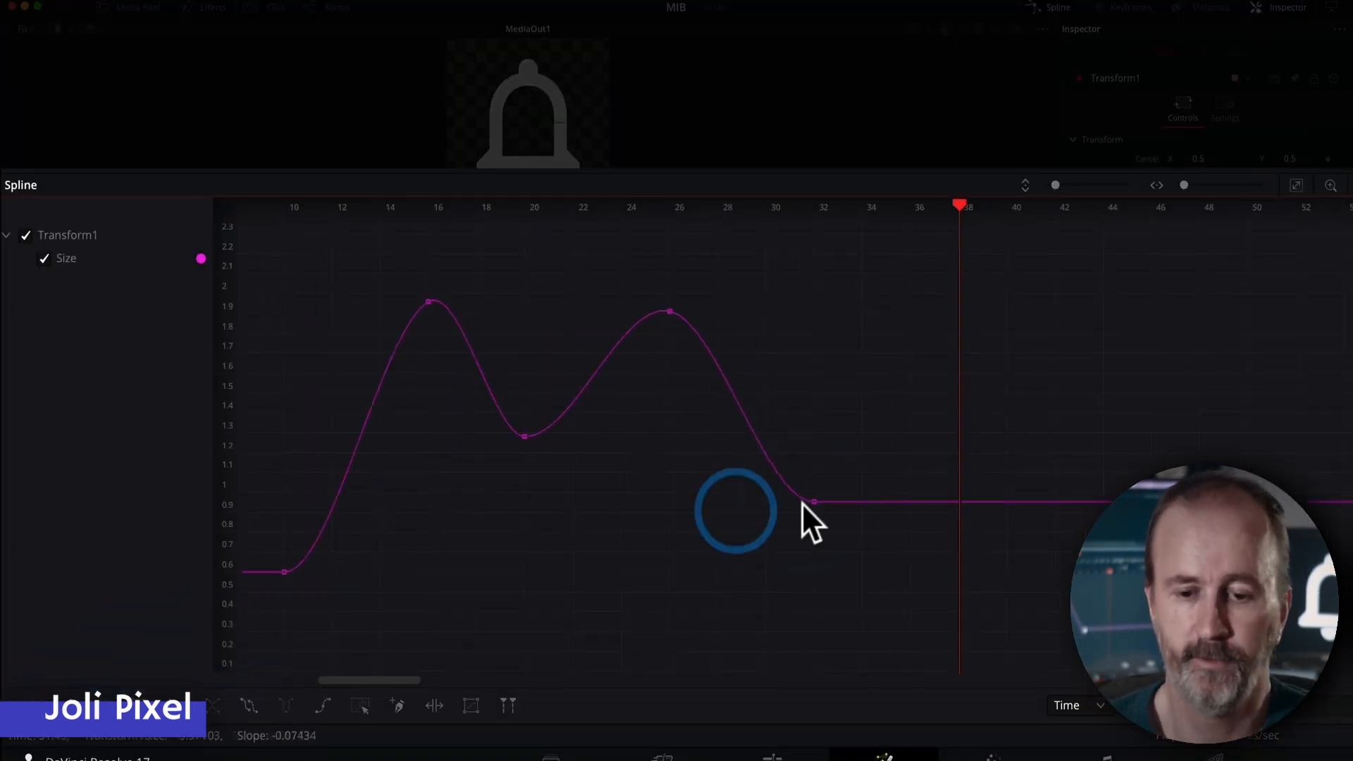
left_click_drag(811, 498, 810, 377)
Reverse the order of all the Size keyframes so the curve runs backwards
left_click_drag(873, 246, 262, 635)
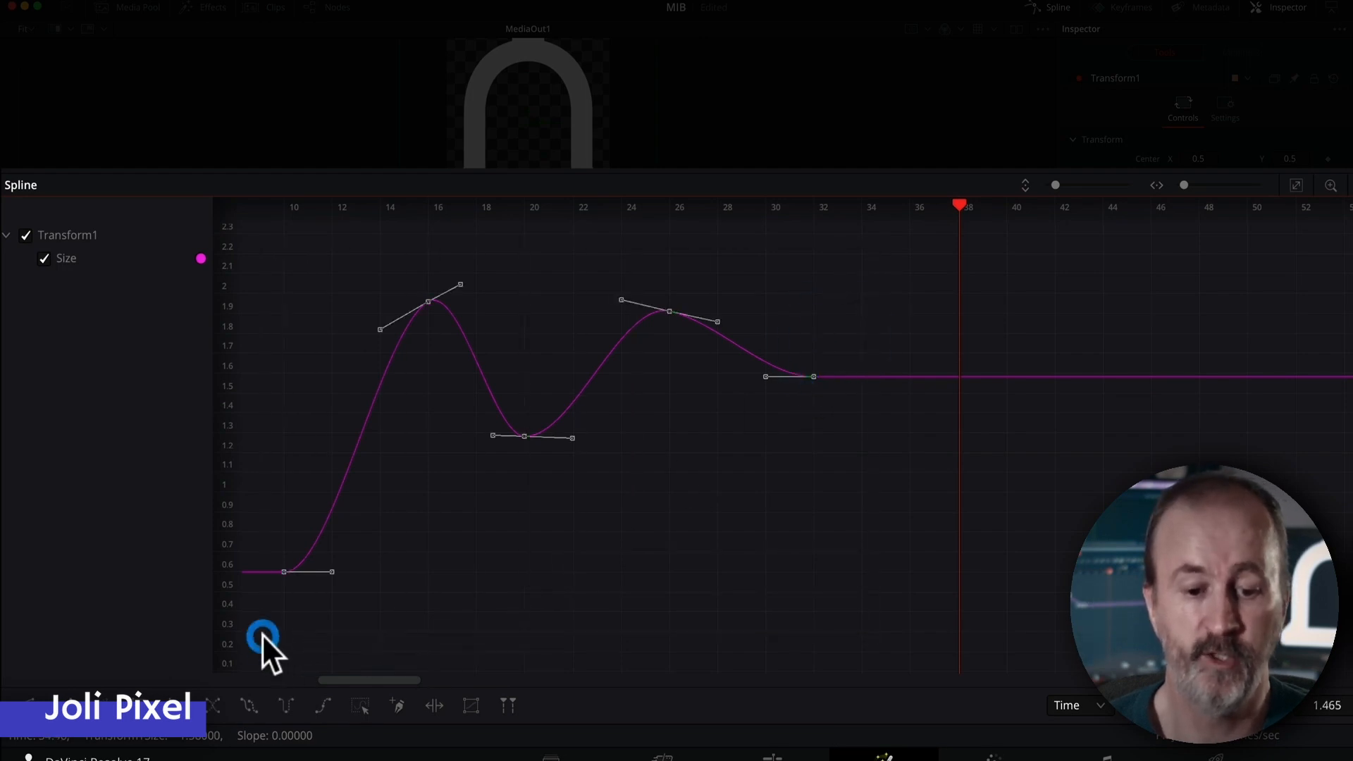
left_click(210, 703)
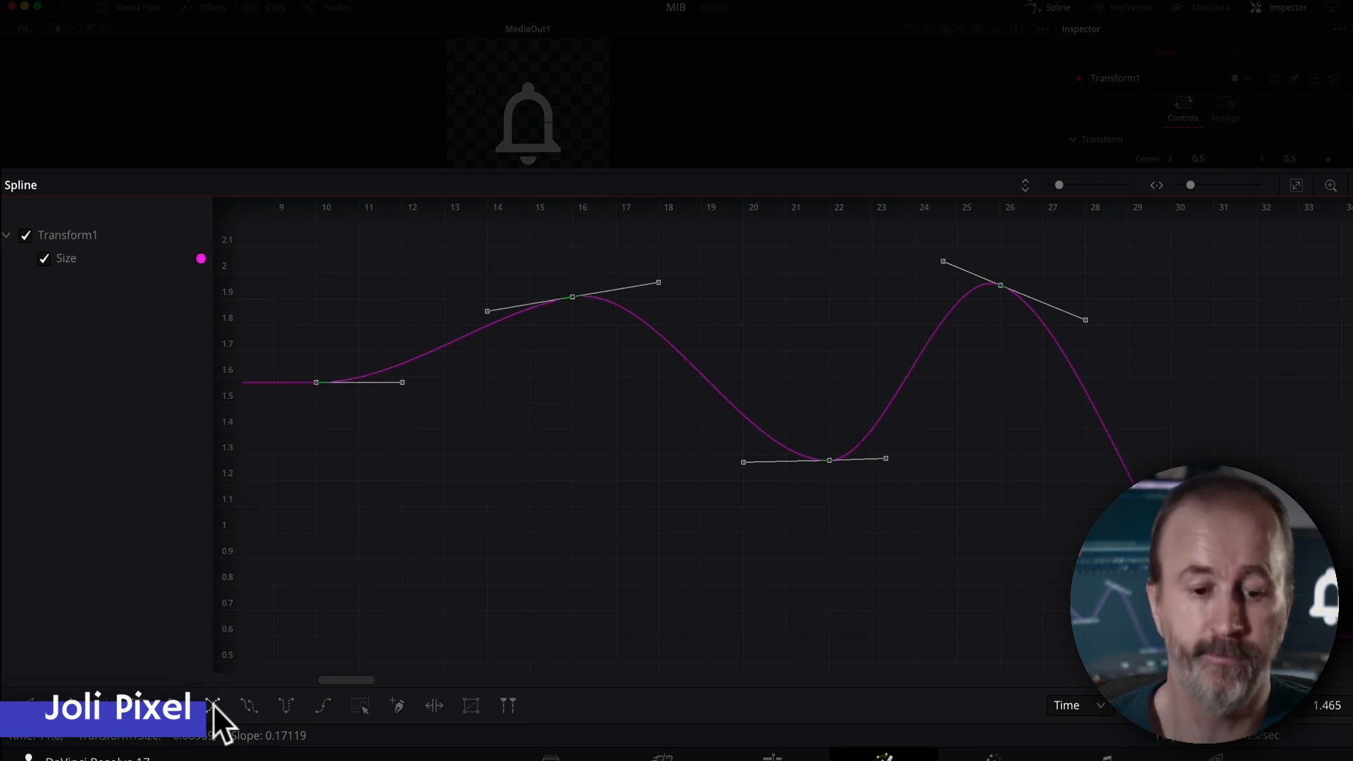
left_click(213, 704)
left_click(213, 704)
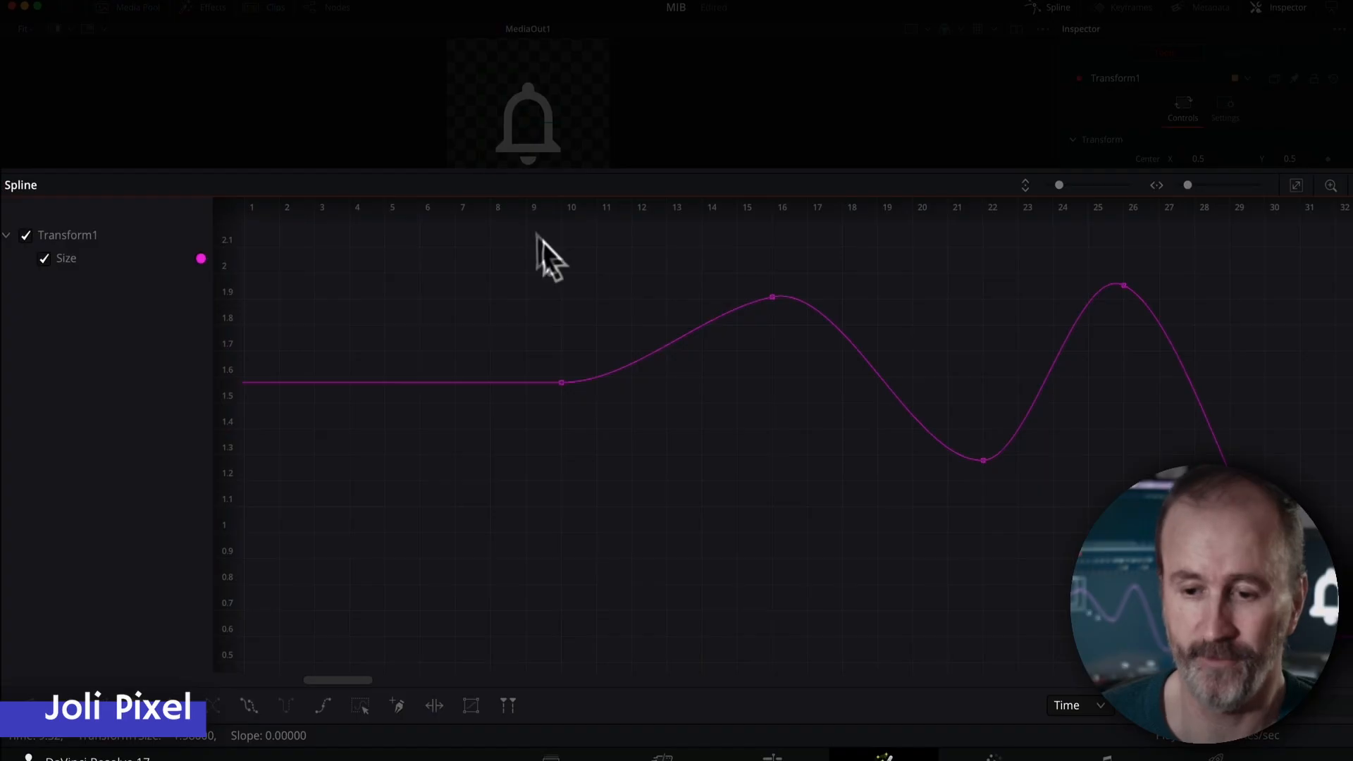
Repeat all the Size keyframes beyond the last one with Relative looping
left_click_drag(537, 236, 1346, 648)
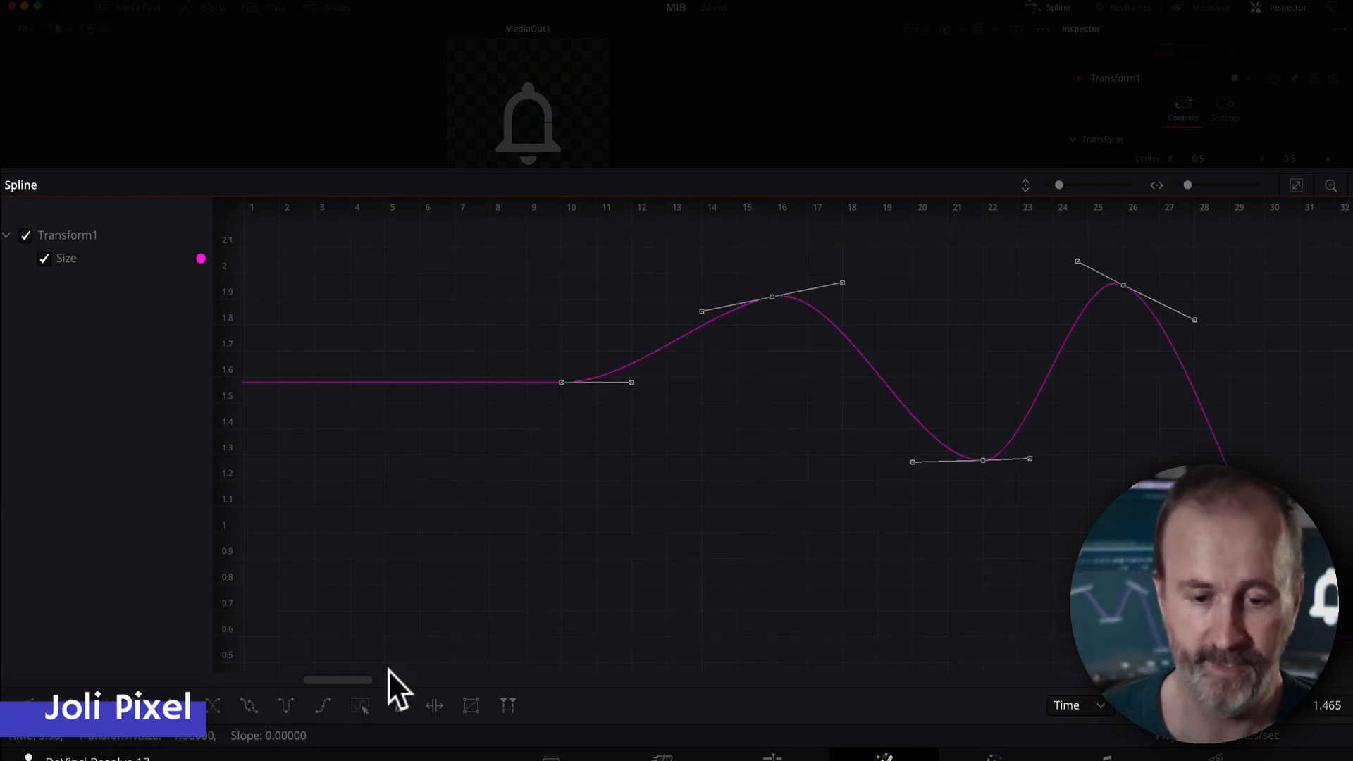
left_click(323, 709)
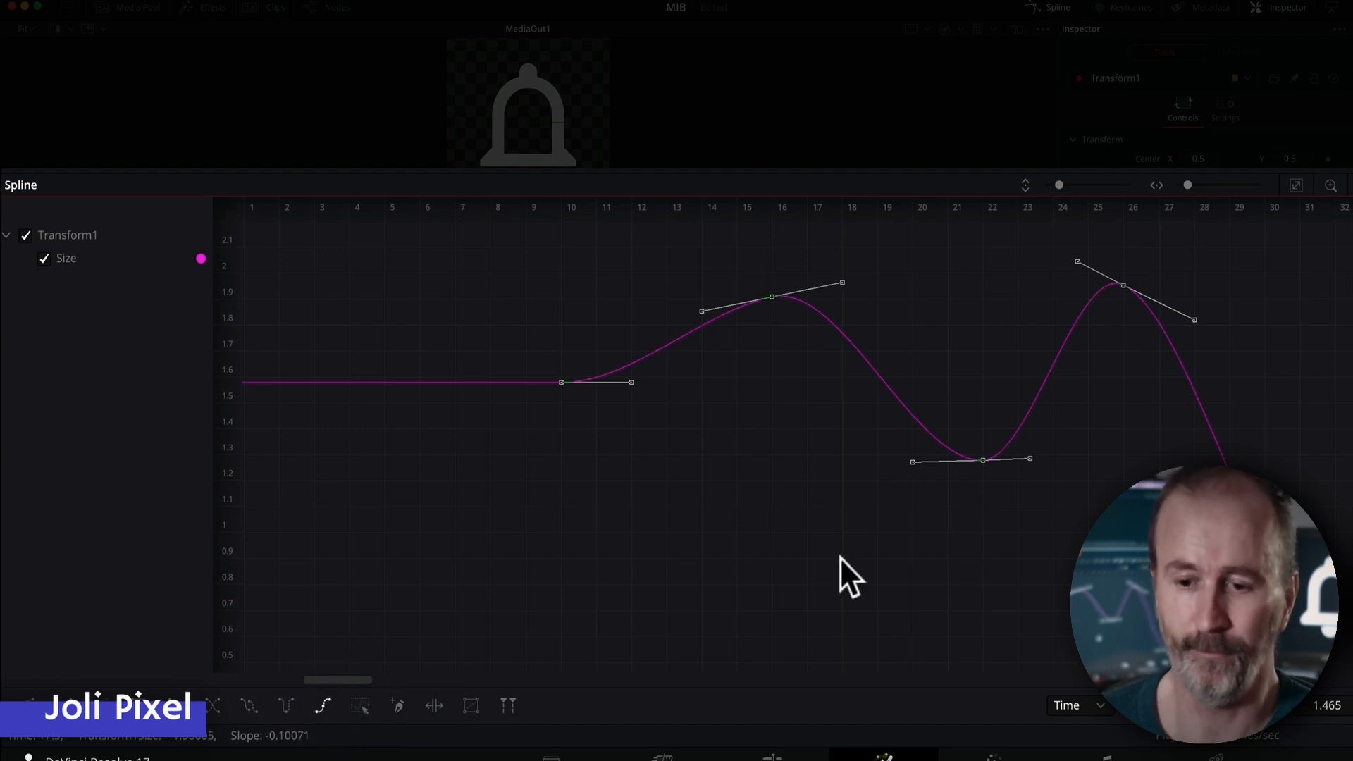
left_click_drag(1006, 205, 317, 195)
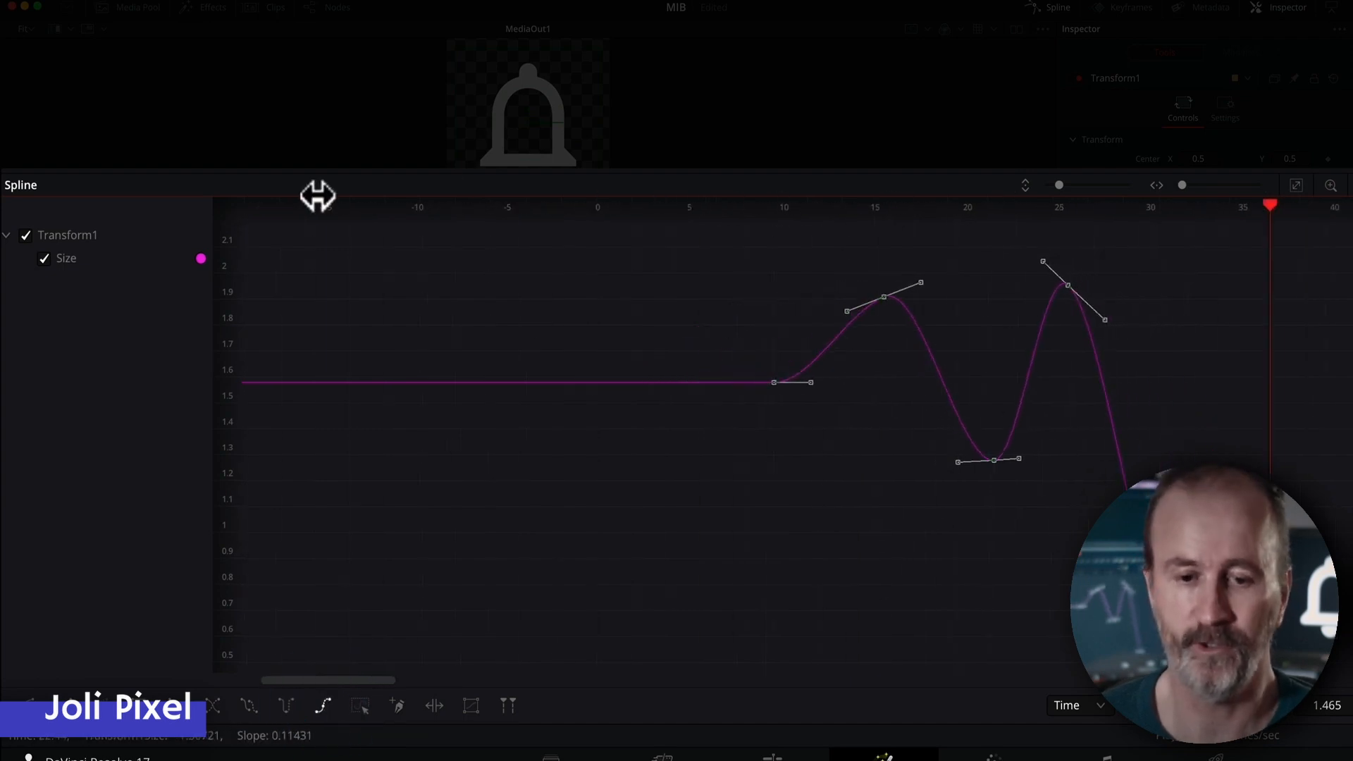
left_click_drag(224, 408, 221, 655)
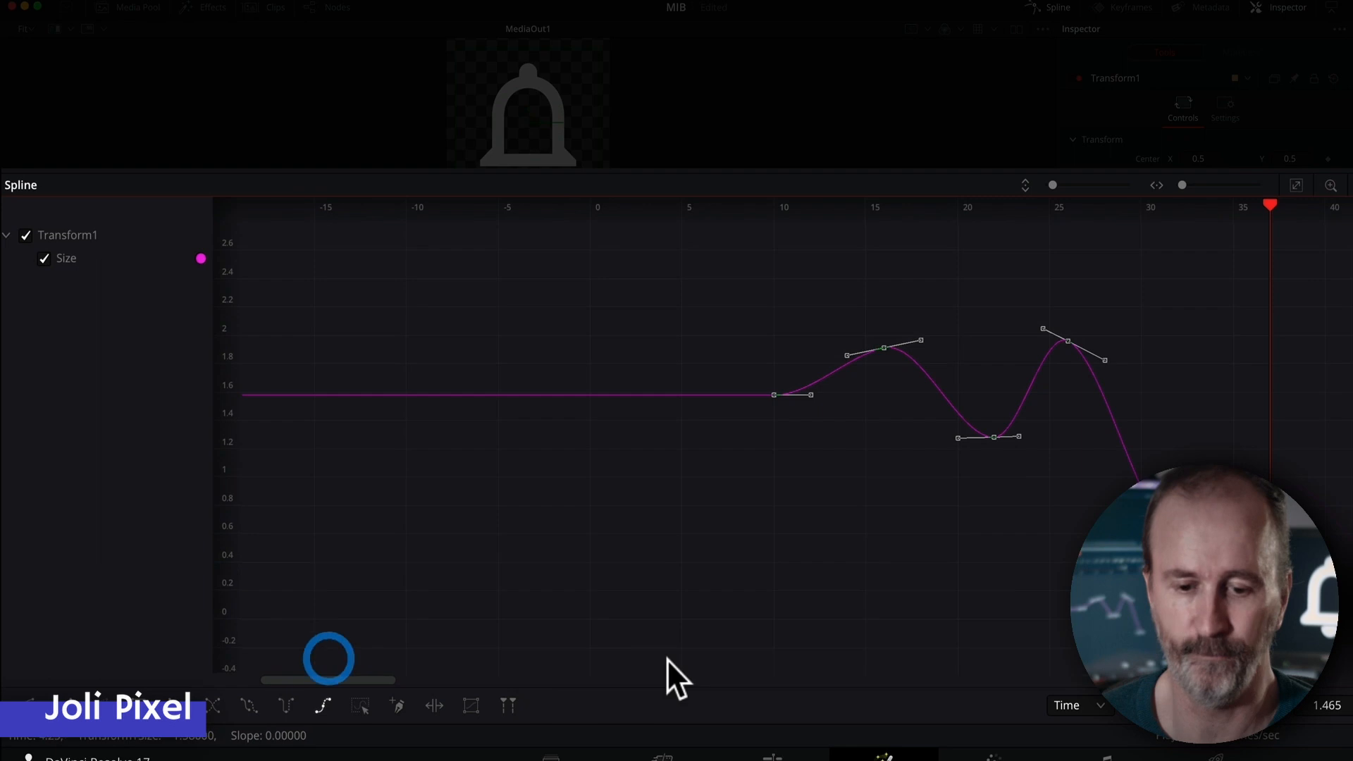
scroll(586, 485, "right", 10)
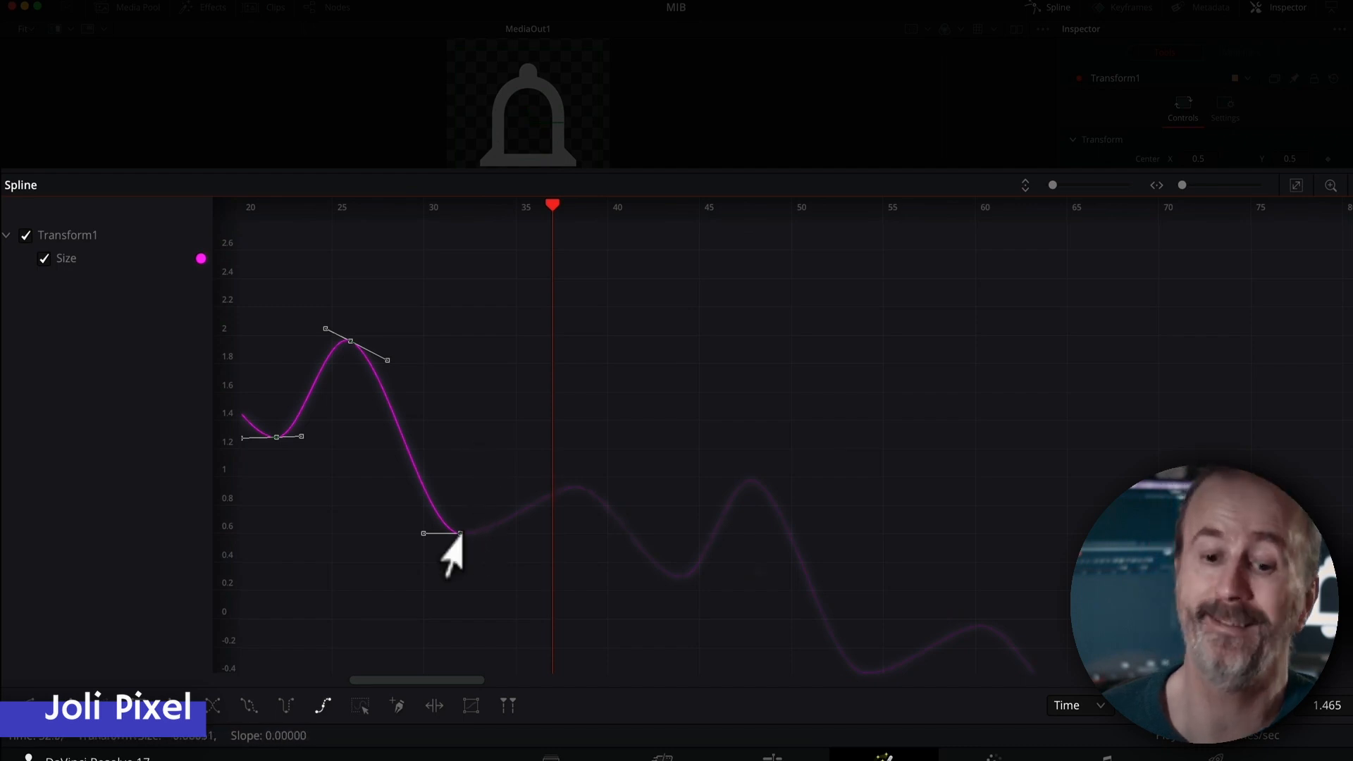
scroll(720, 538, "down", 6)
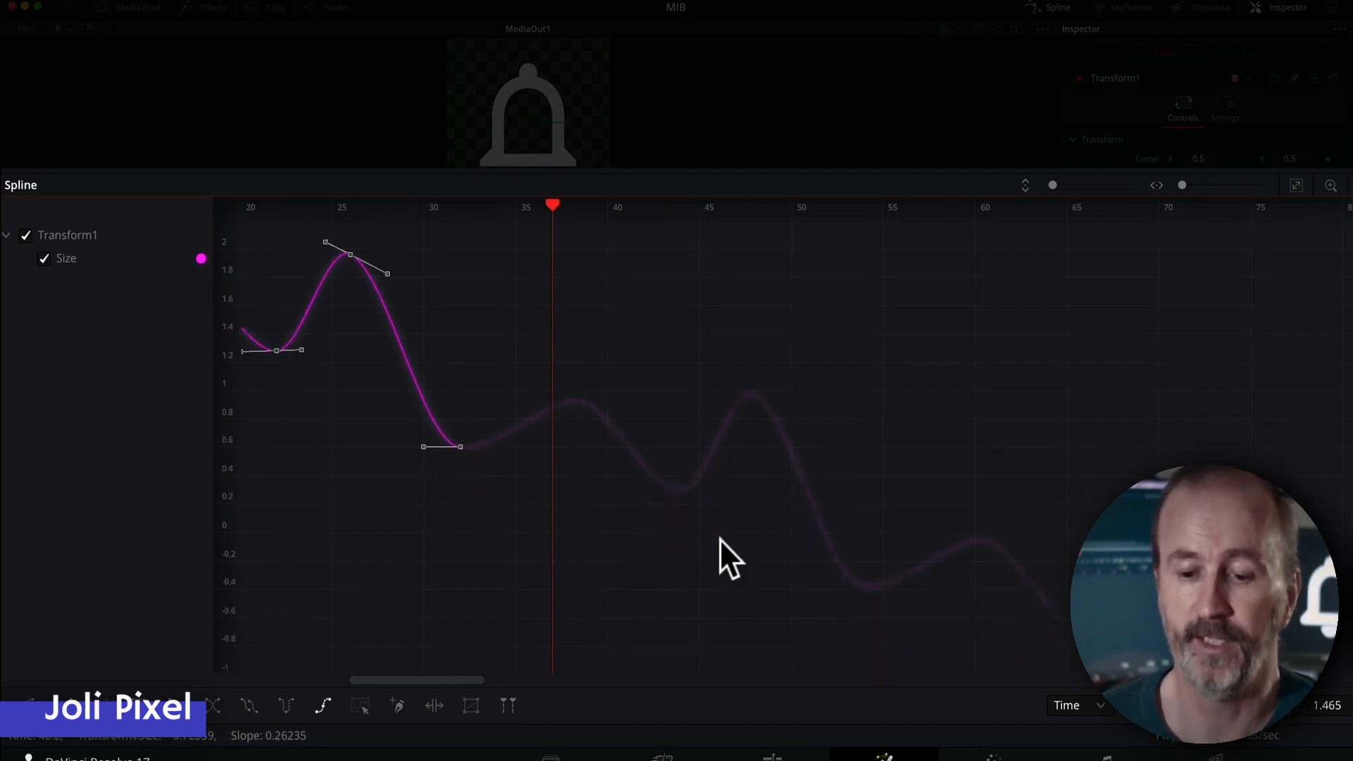
left_click_drag(433, 679, 397, 677)
scroll(424, 509, "up", 3)
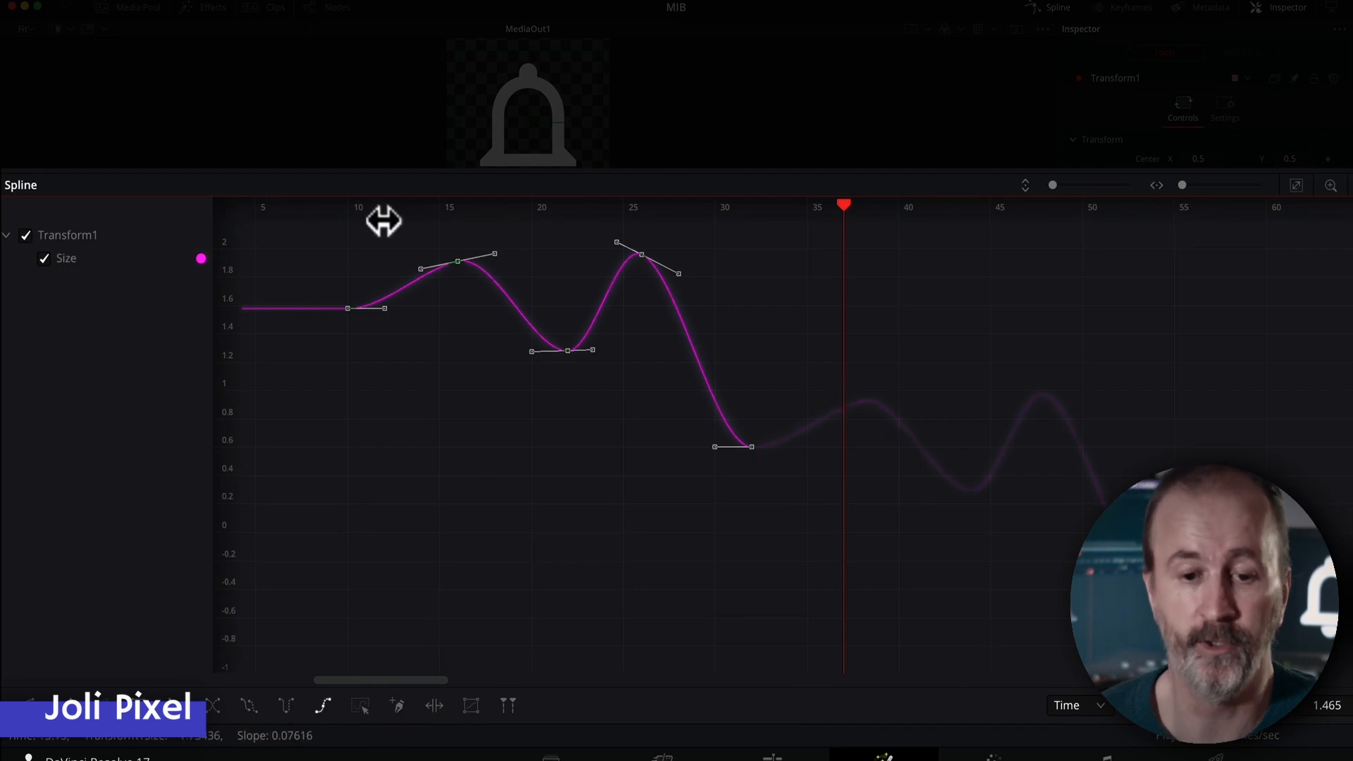
Play back the relative loop, raise the last Size keyframe to about 1.9, and preview the animation again
left_click(335, 378, "alt+super")
key("alt+super+space")
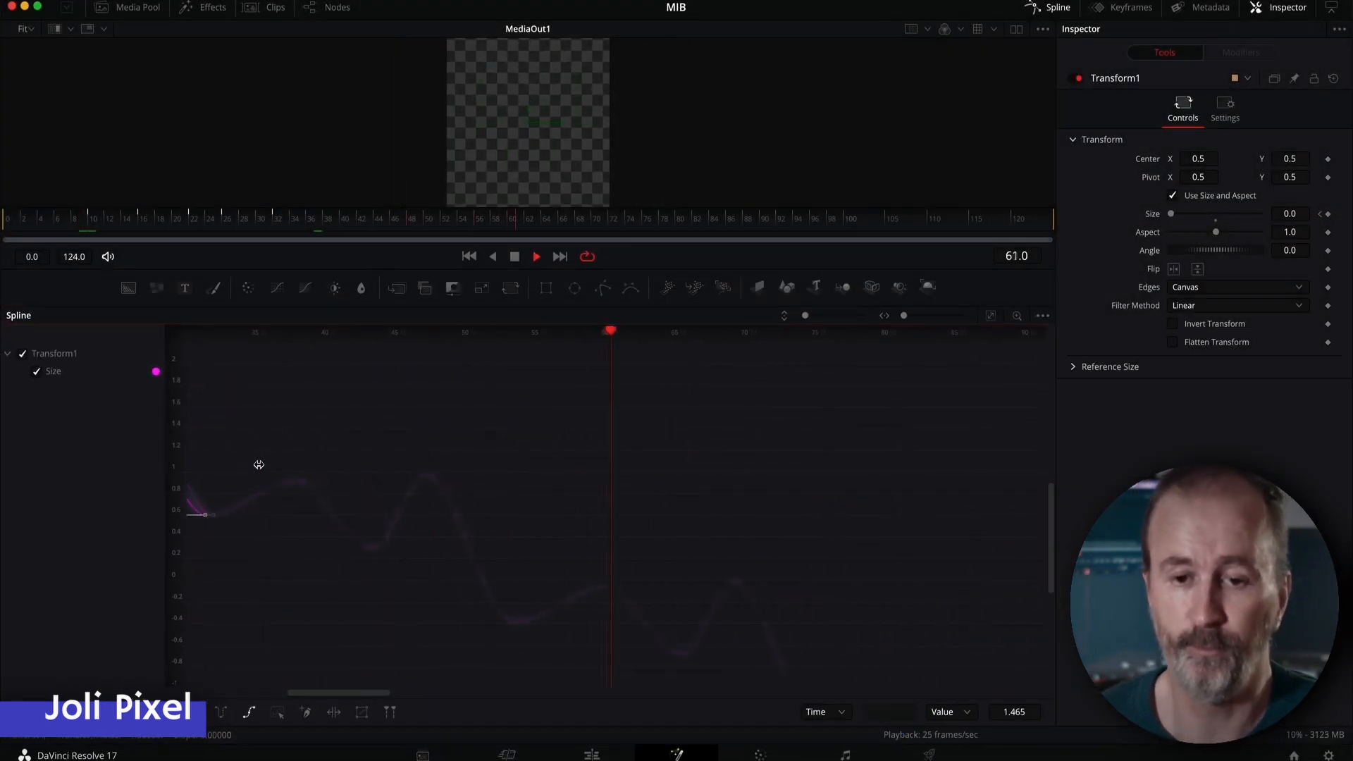
key("space")
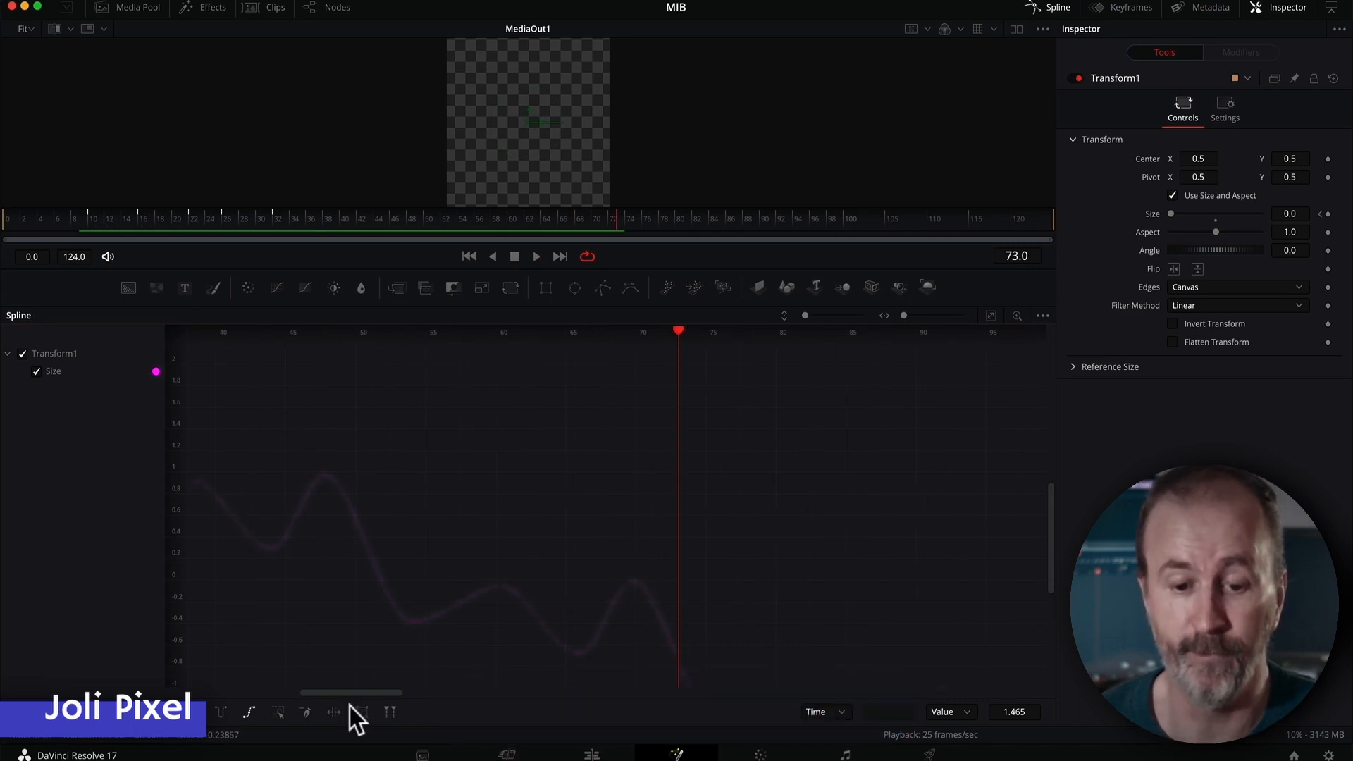
left_click_drag(357, 690, 302, 690)
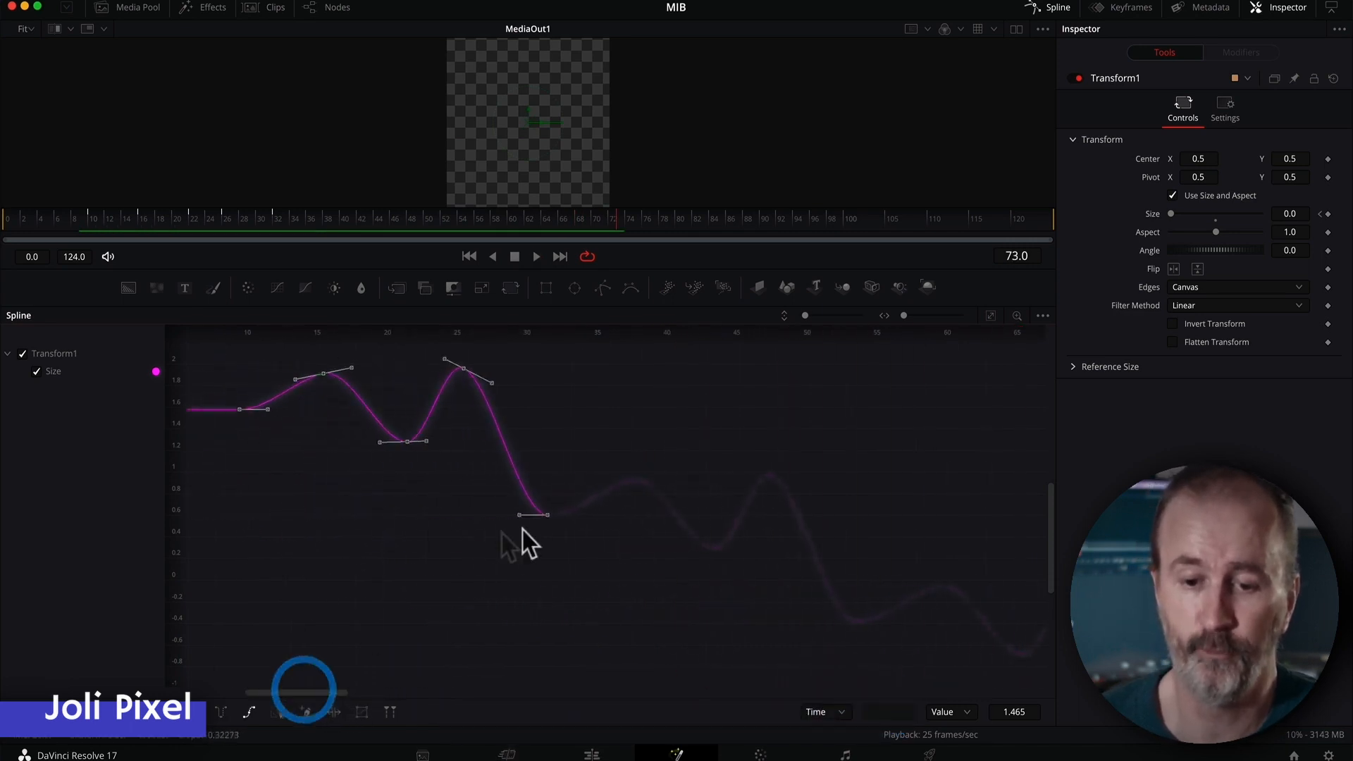
left_click_drag(541, 517, 544, 377)
key("alt+super+space")
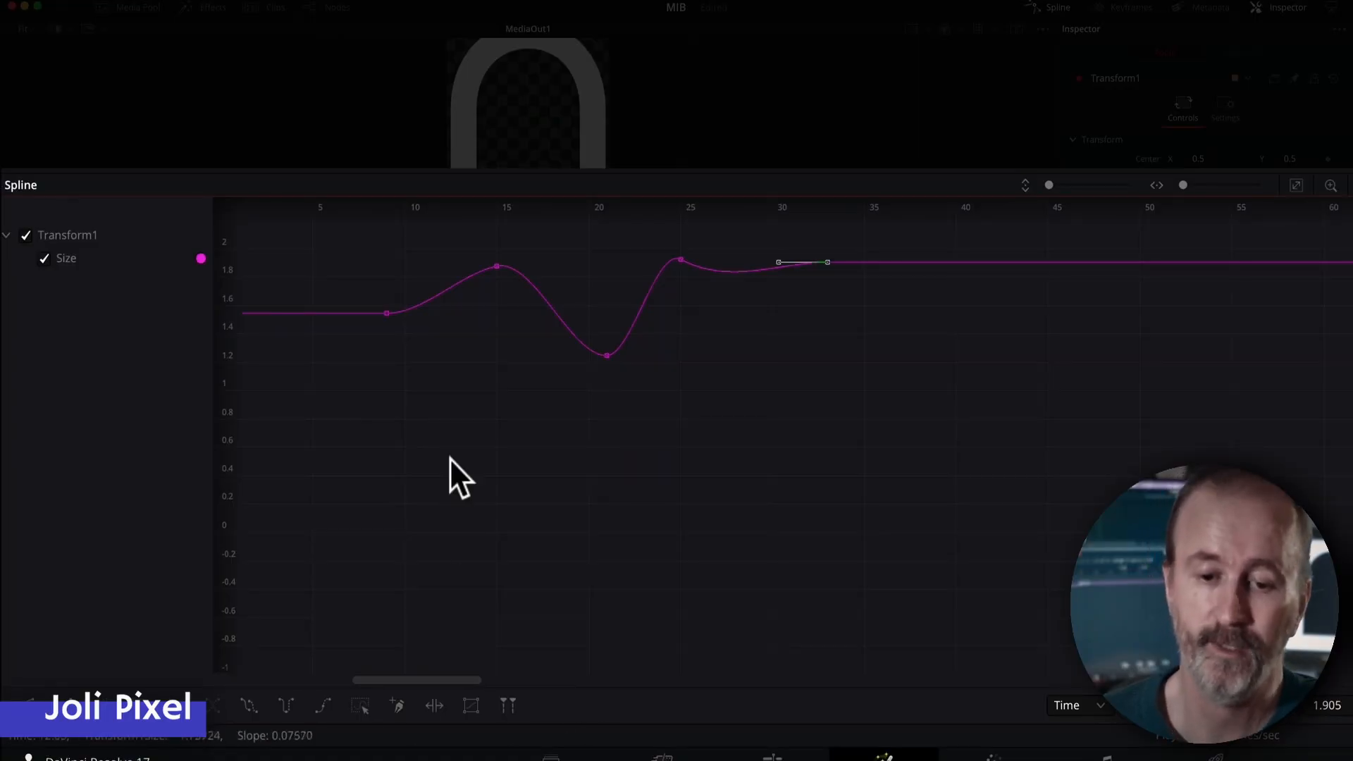
Select all the Size keyframes and repeat them before the first one with a Ping-pong preloop
left_click_drag(501, 410, 383, 304)
left_click_drag(356, 402, 859, 230)
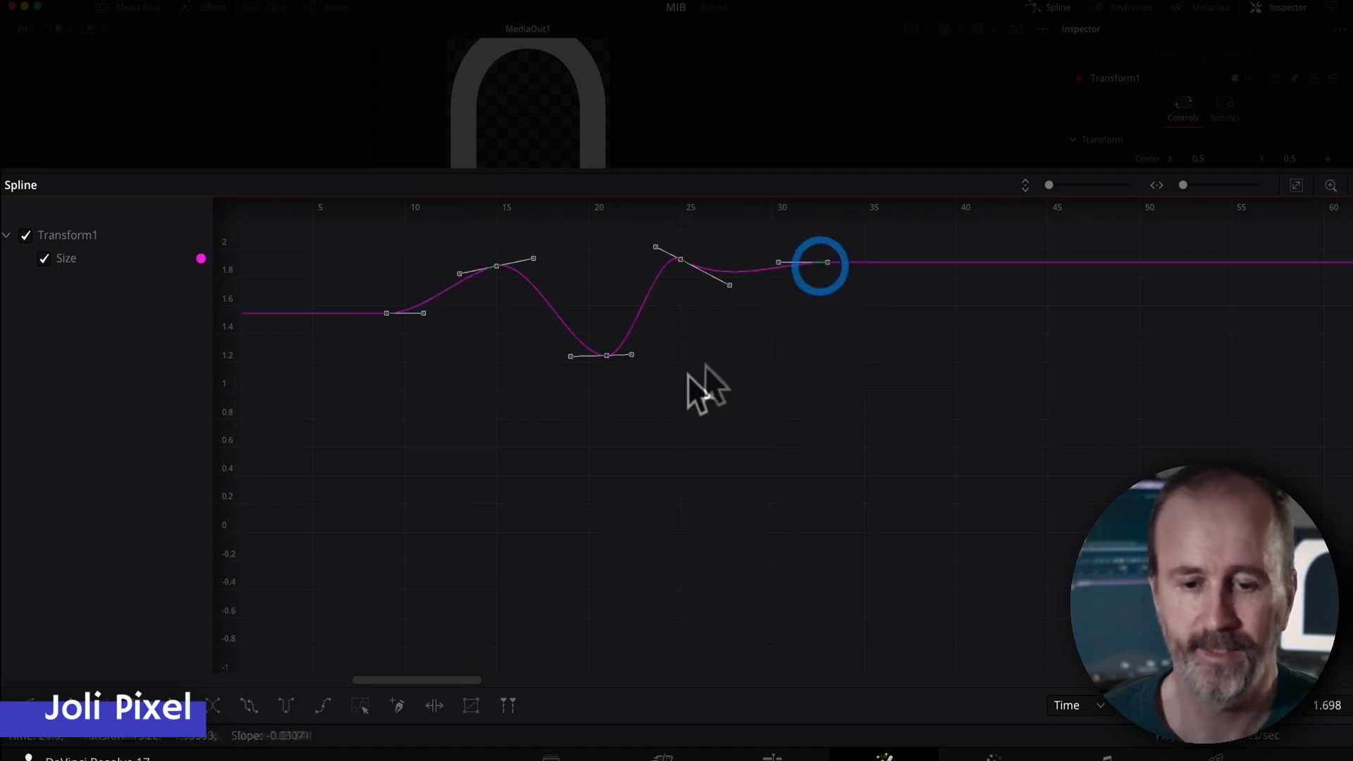
right_click(482, 417)
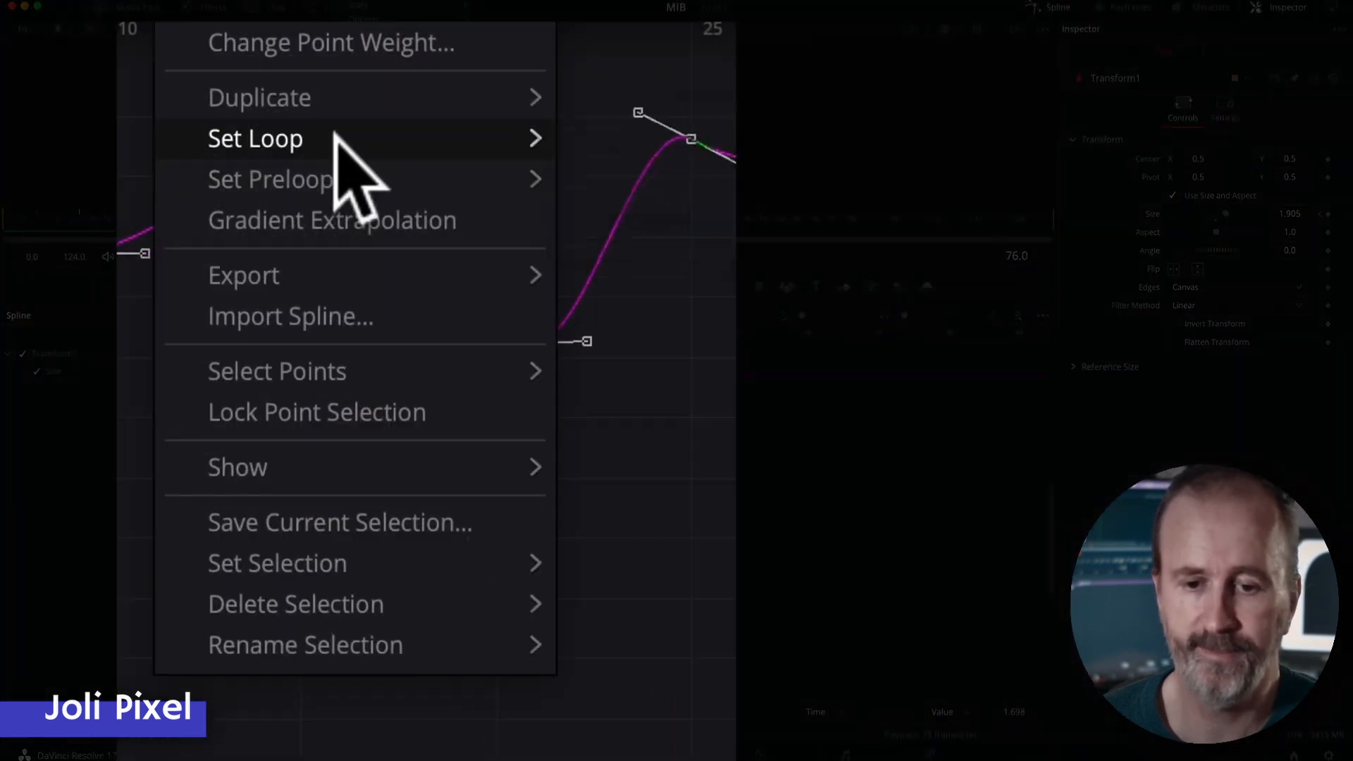
mouse_move(423, 141)
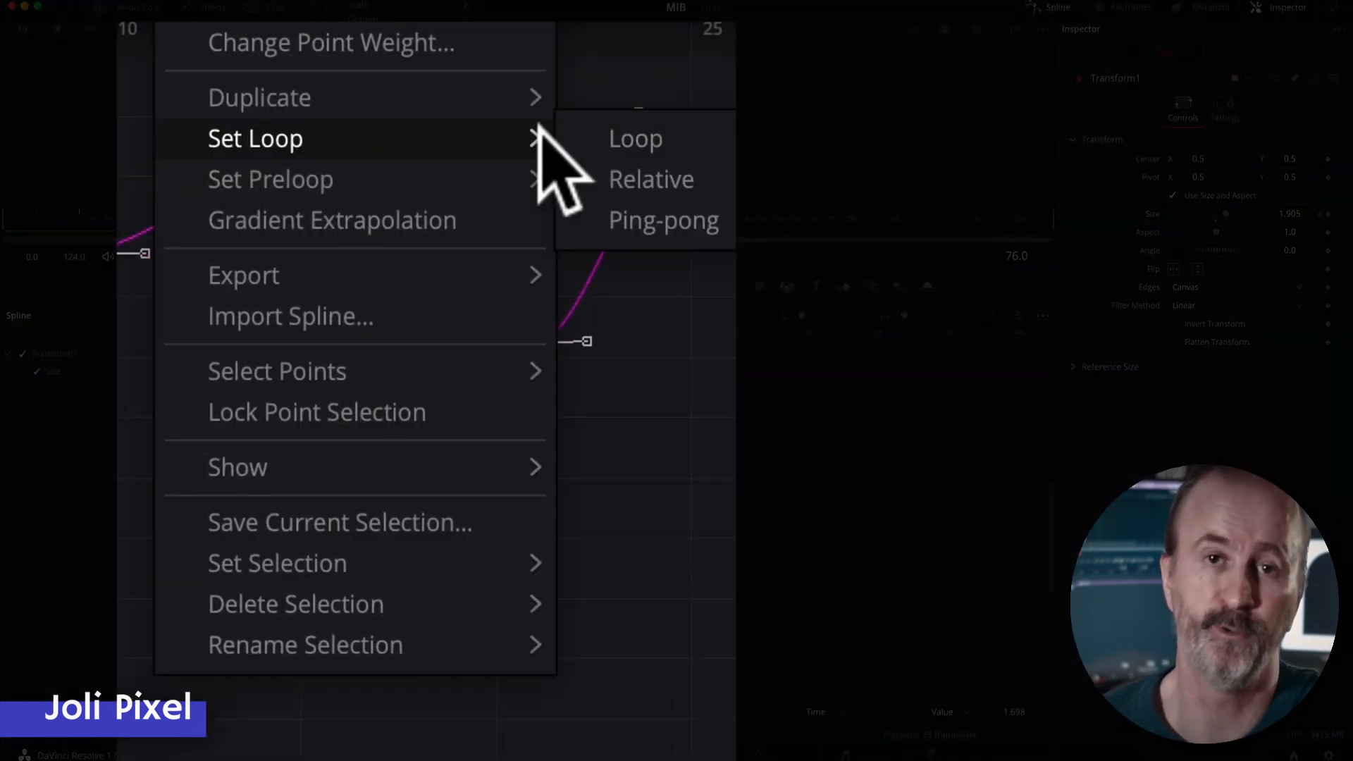
mouse_move(470, 164)
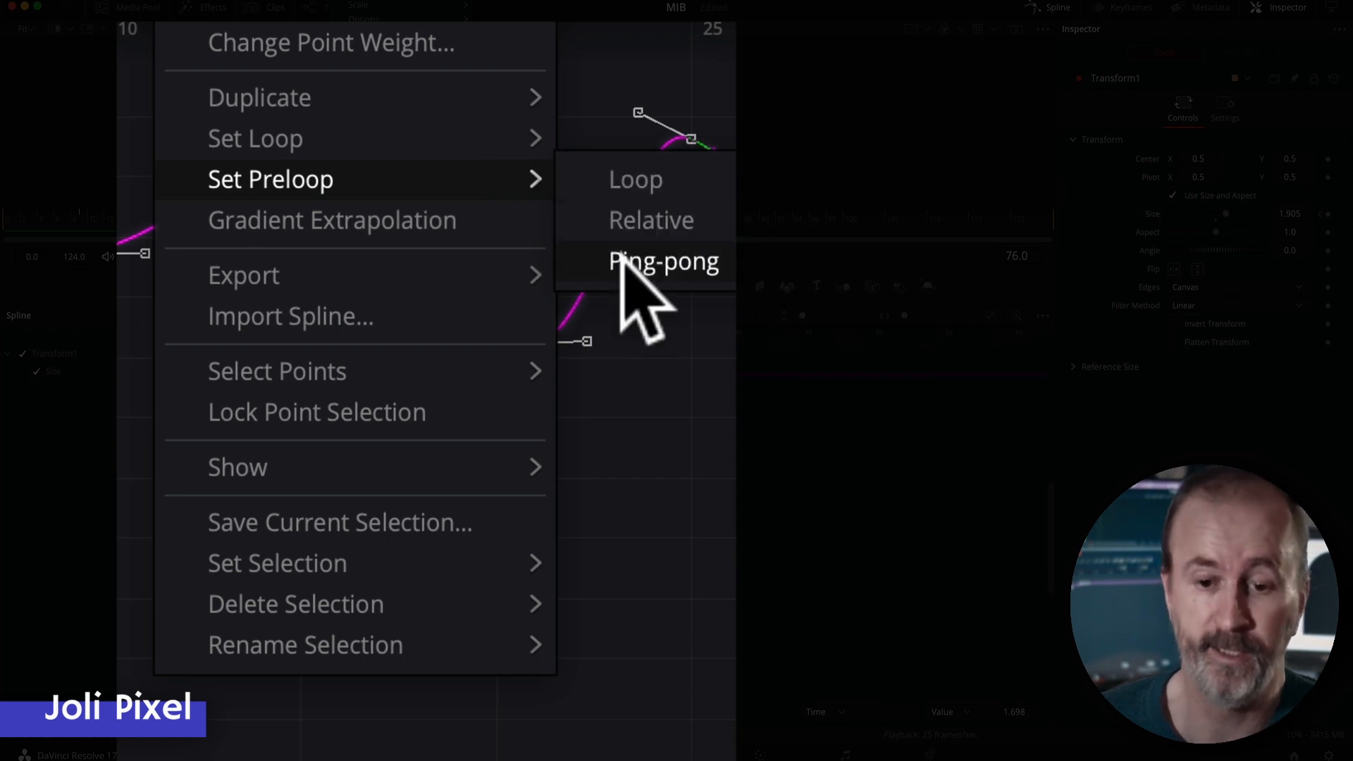
left_click(497, 416)
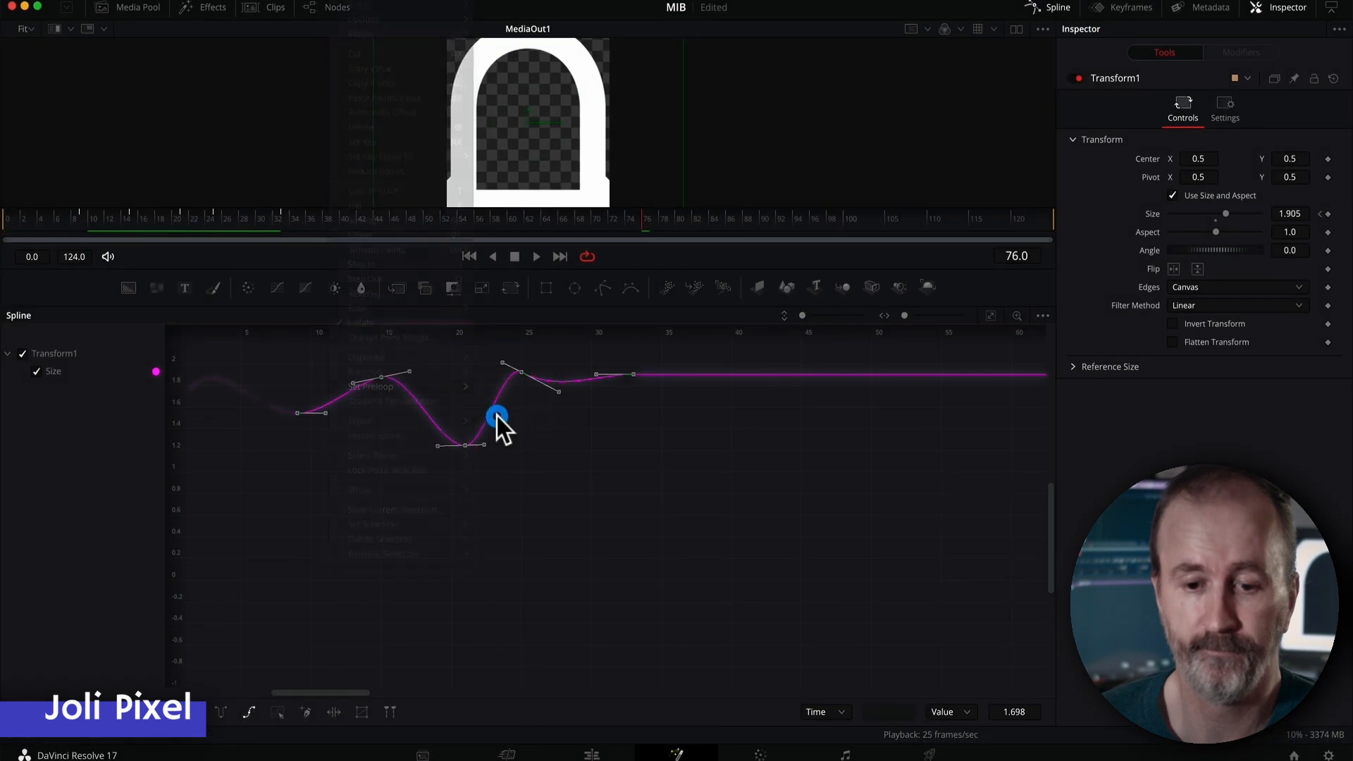
Clear the preloop from all the Size keyframes and deselect them
left_click_drag(427, 680, 377, 674)
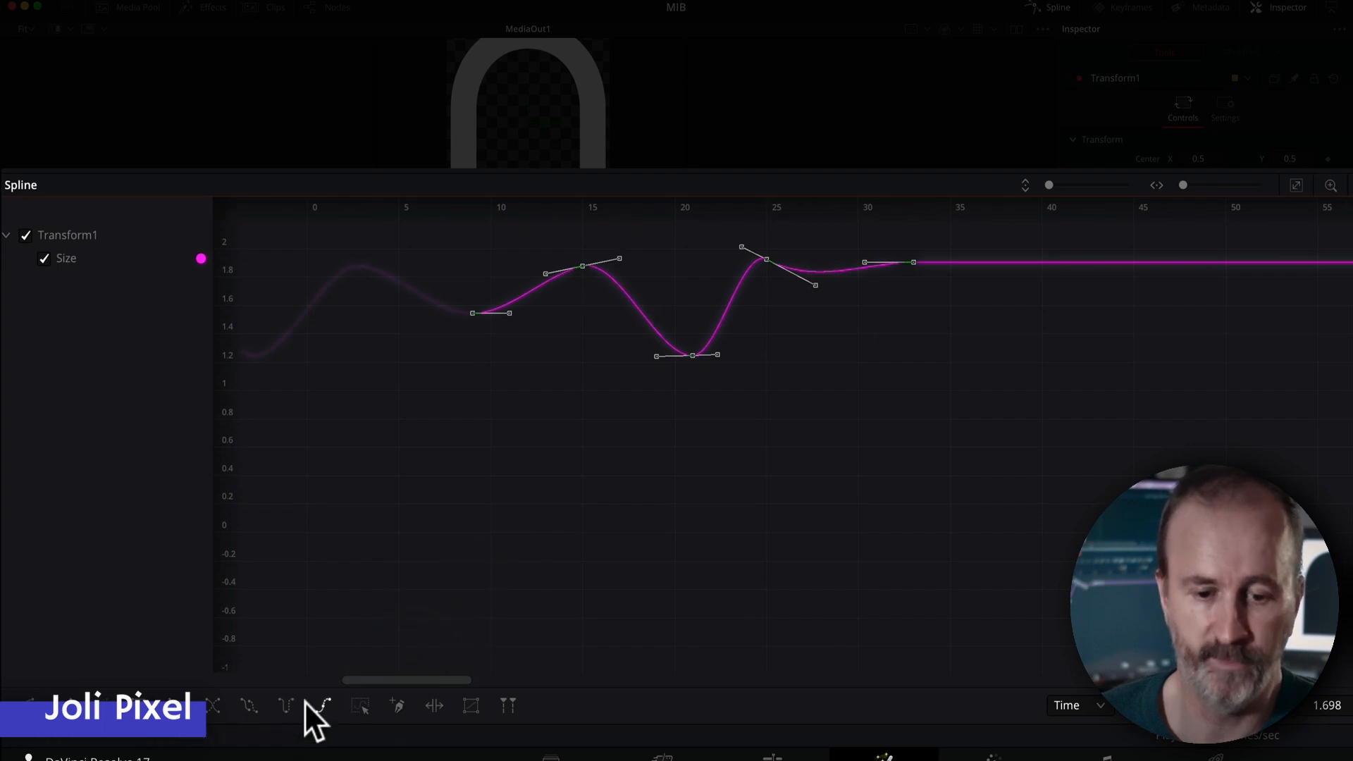
left_click(321, 705)
left_click_drag(457, 427, 929, 233)
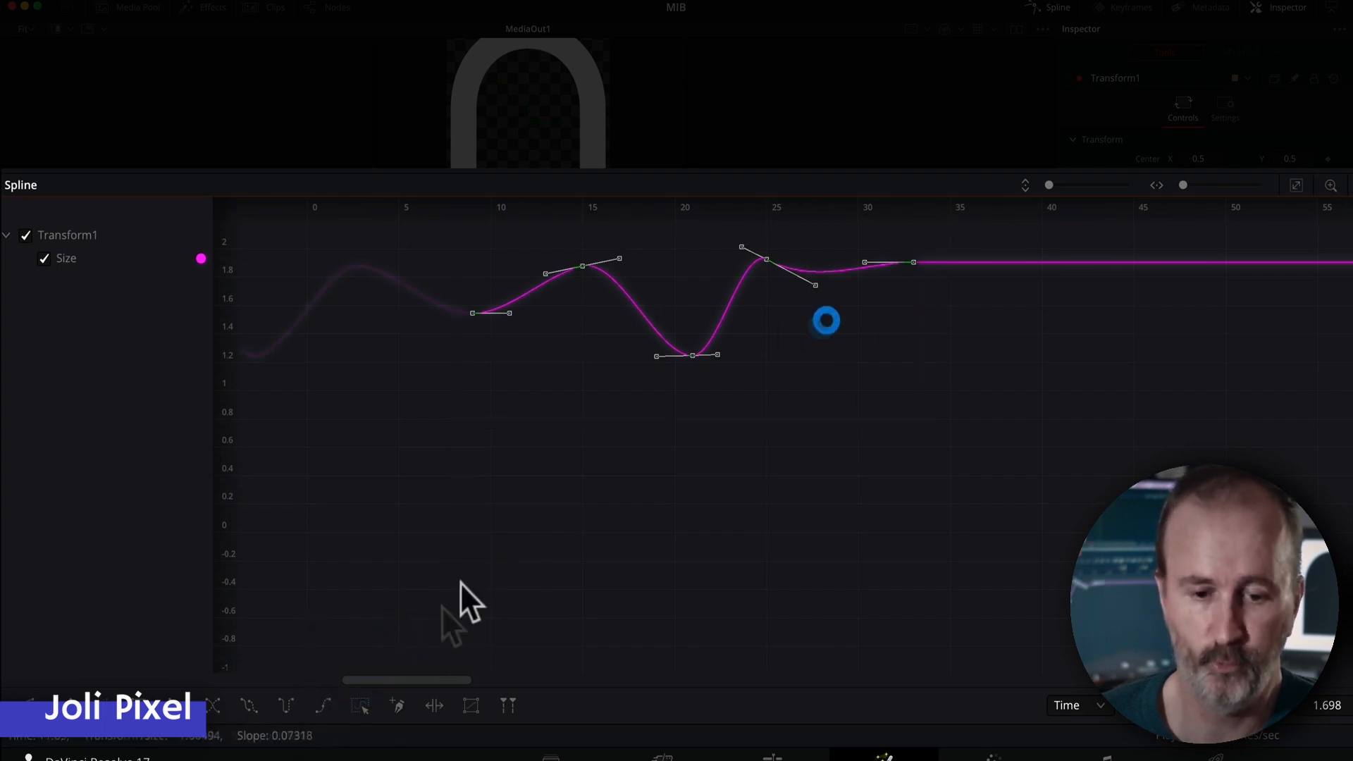
left_click(317, 702)
left_click(834, 464)
left_click_drag(400, 678, 459, 662)
left_click(507, 616)
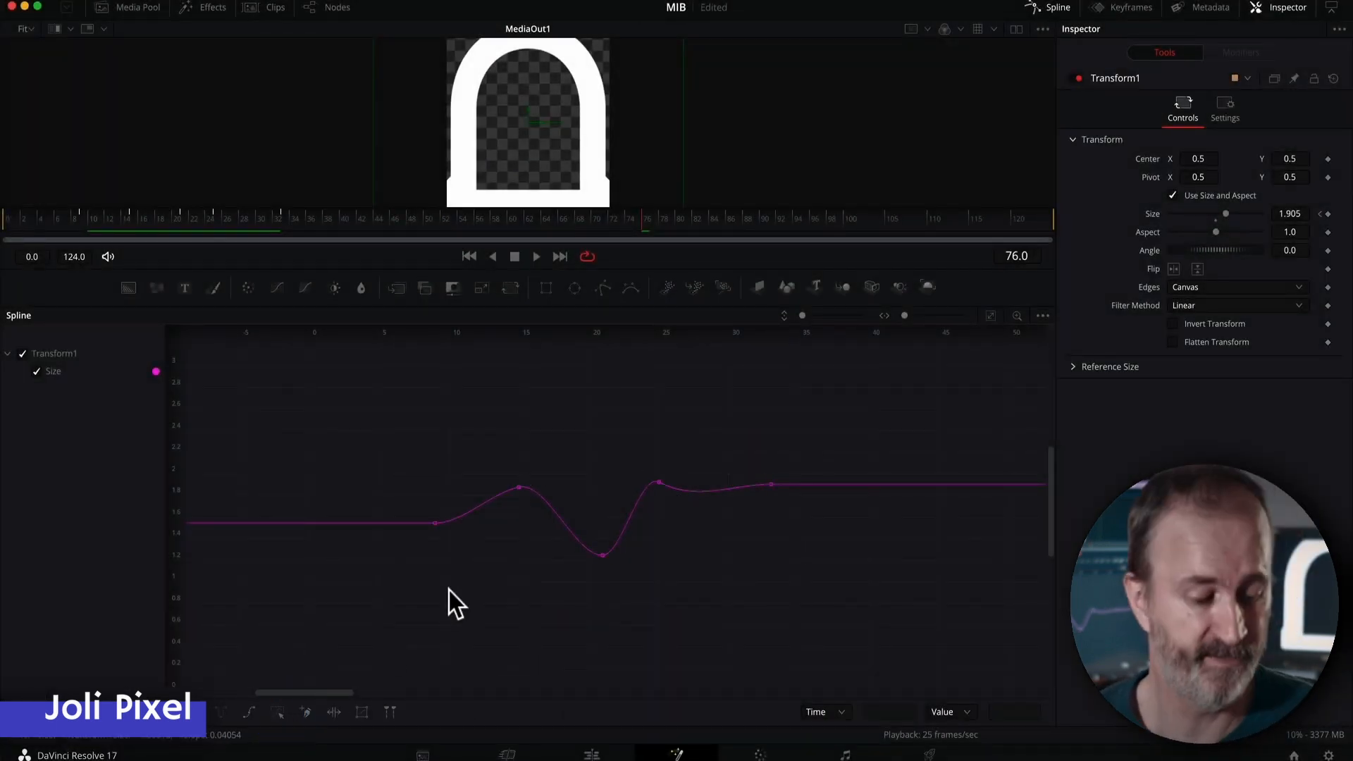
Append twelve zigzag points to the Size curve with Click Append, alternating between high and low values from about frame 11 to 47
key("super")
key("super+a")
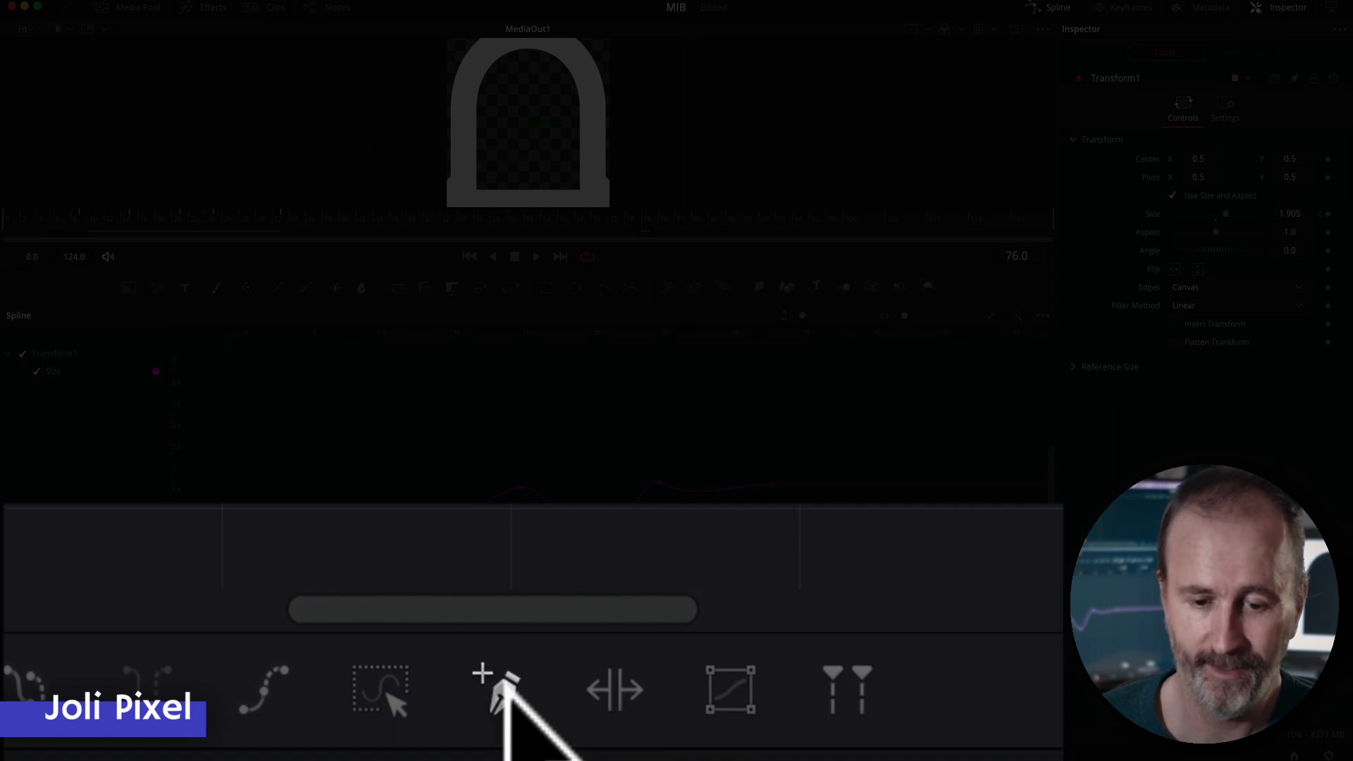
left_click(505, 685)
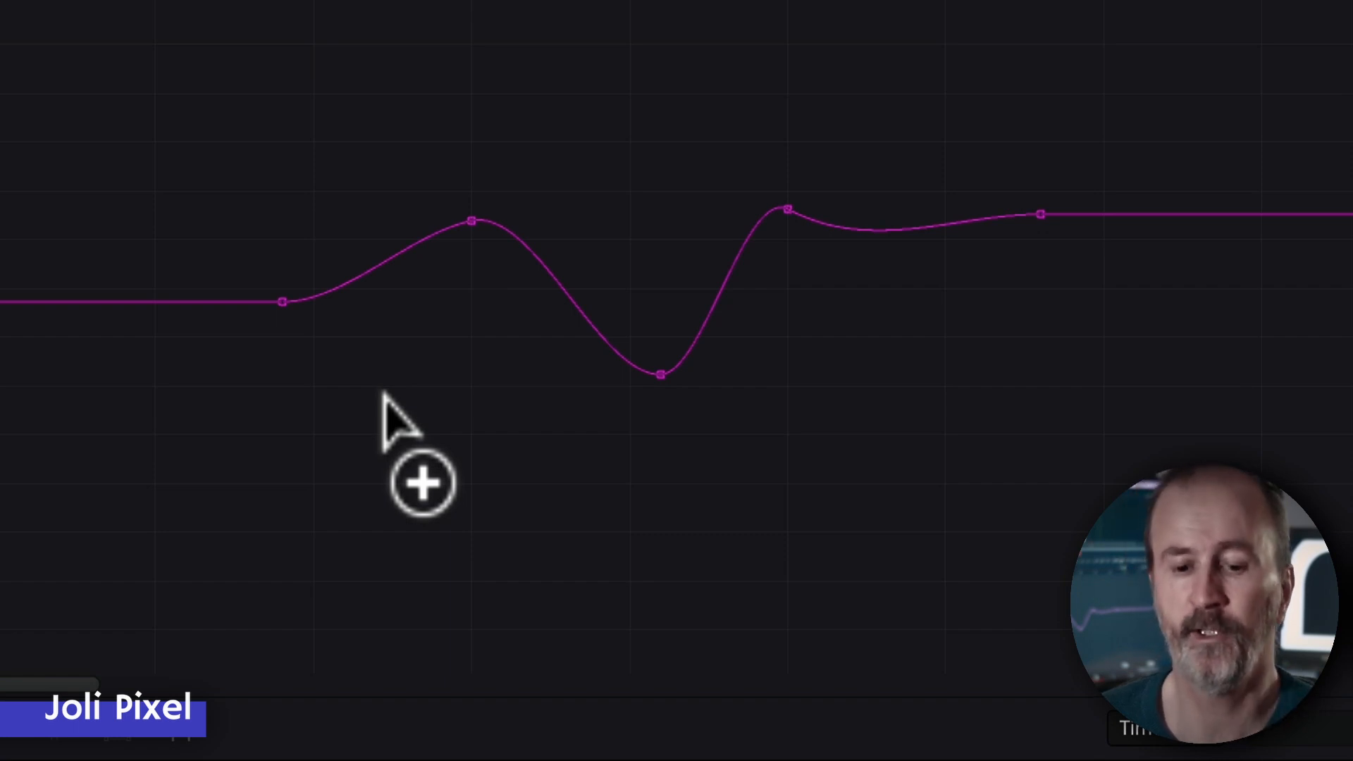
left_click(378, 396)
left_click(503, 60)
left_click(496, 502)
left_click(694, 1)
left_click(681, 477)
left_click(820, 141)
left_click(802, 402)
left_click(1009, 115)
left_click(1007, 487)
left_click(1198, 81)
left_click(1210, 272)
left_click(1327, 156)
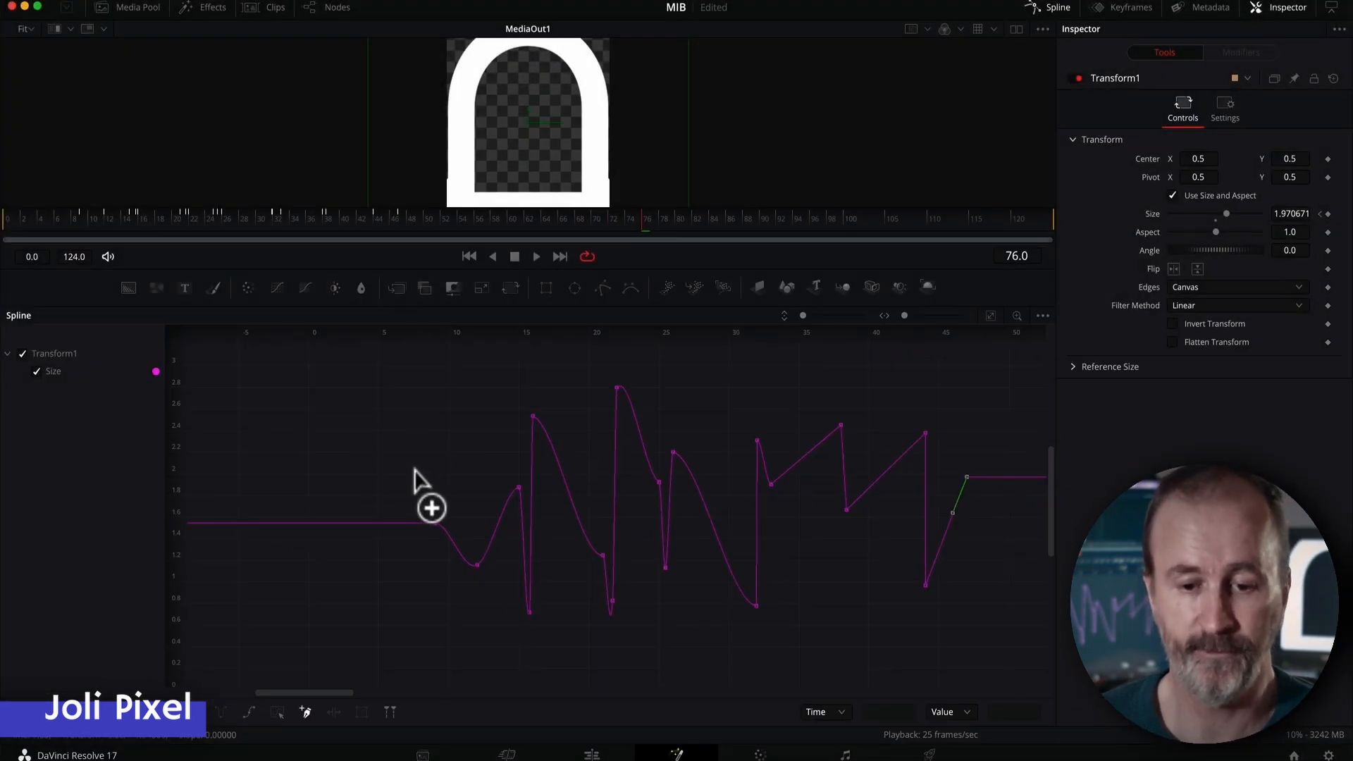
Play back the zigzag Size animation in the viewer
left_click(415, 469, "alt+super")
key("space")
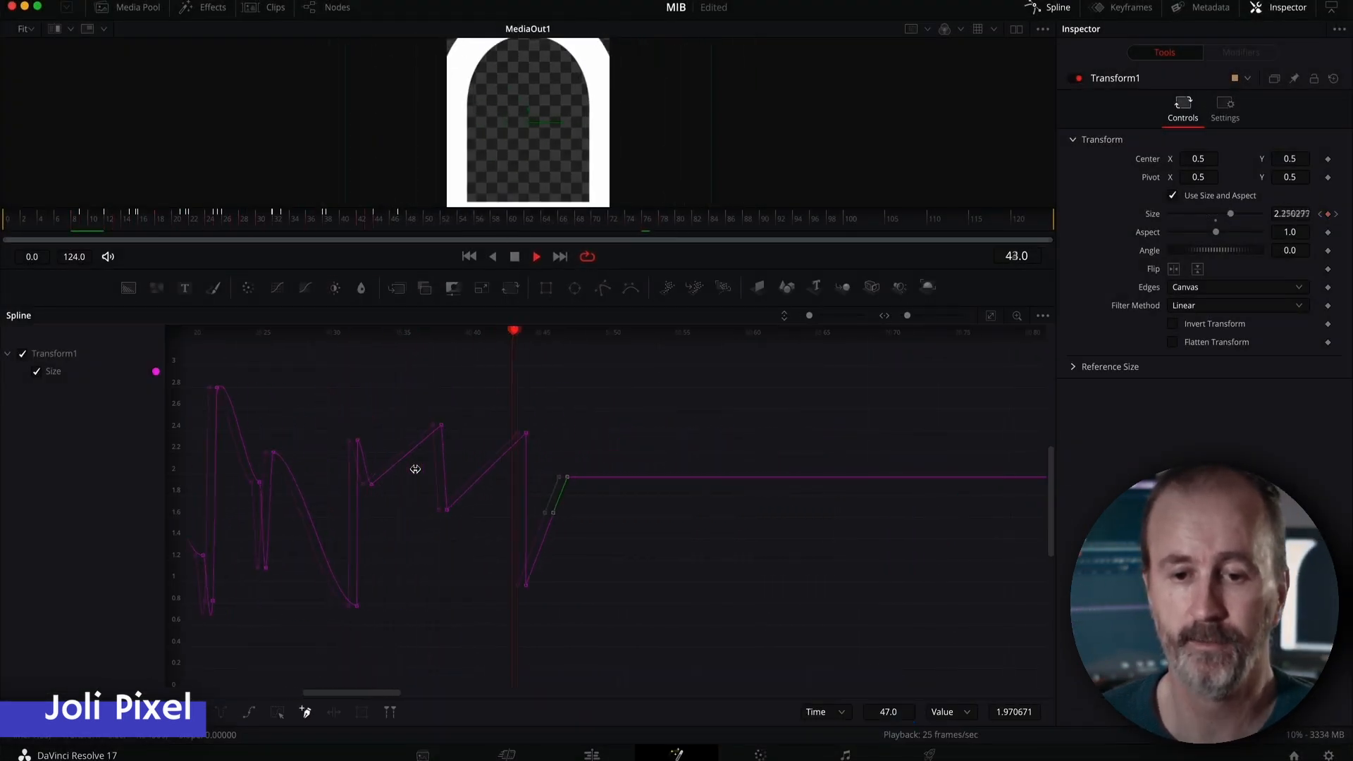
key("space")
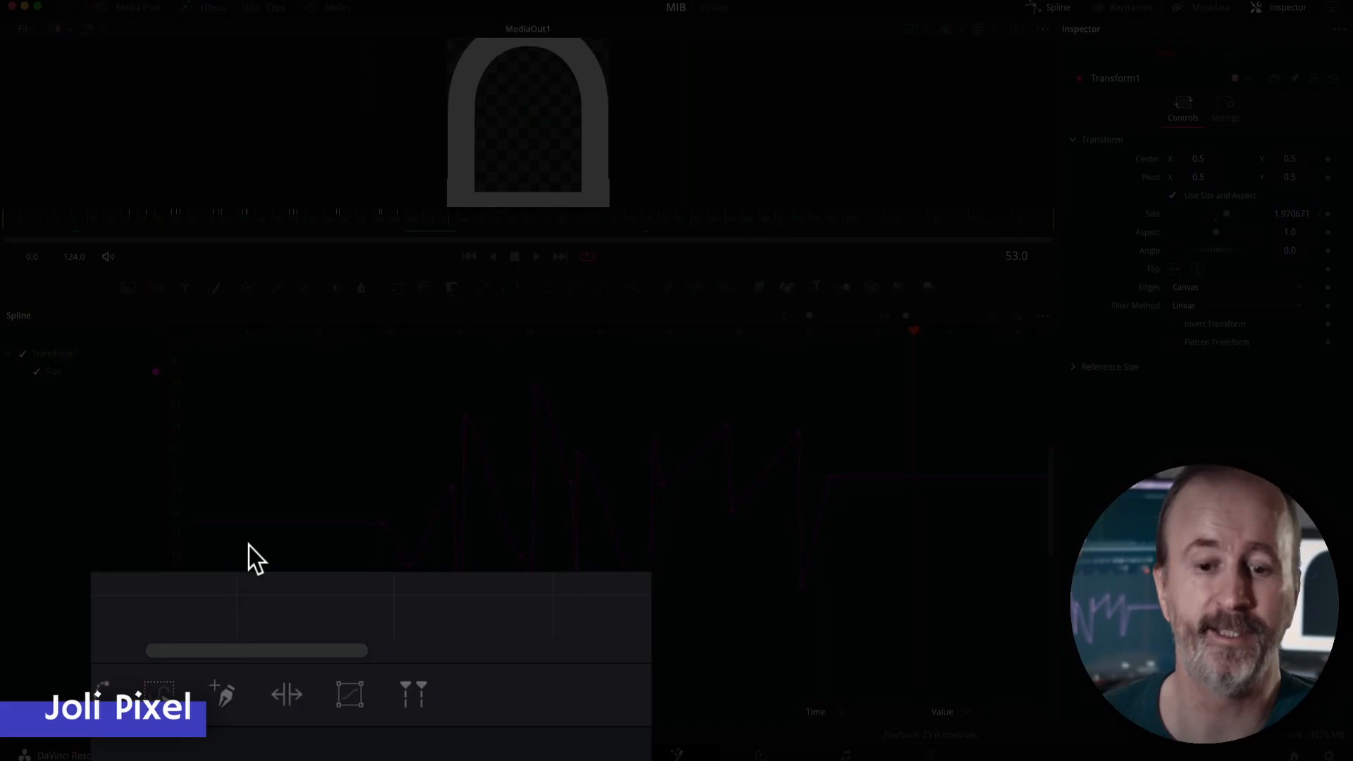
Set a Time Stretch range around the Size keyframes, from about frame 11 to frame 50
left_click(288, 687)
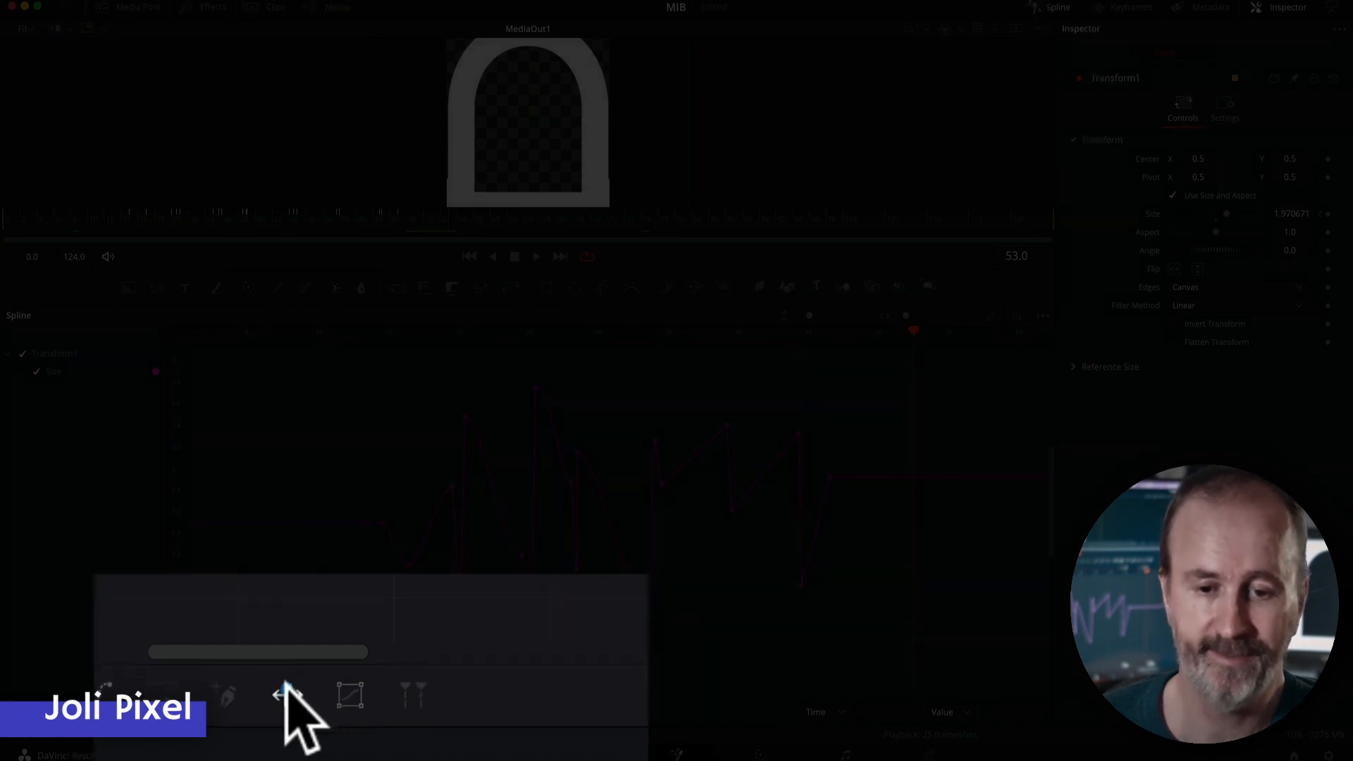
left_click_drag(334, 363, 344, 379)
left_click_drag(272, 227, 1102, 637)
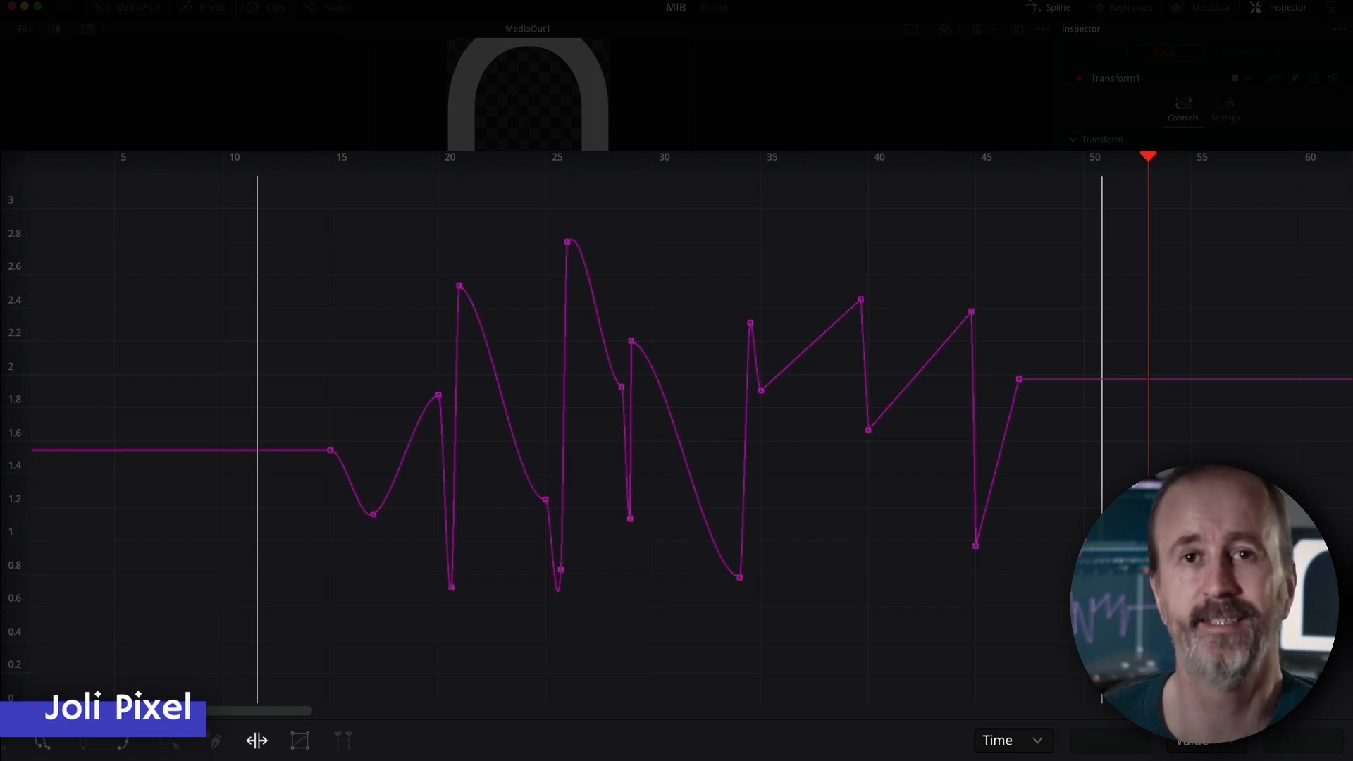
Stretch the Size keyframes in time to span about frames 21 to 115, and play back the slower animation
left_click_drag(1102, 564, 1352, 553)
left_click(265, 428, "alt+super")
key("space")
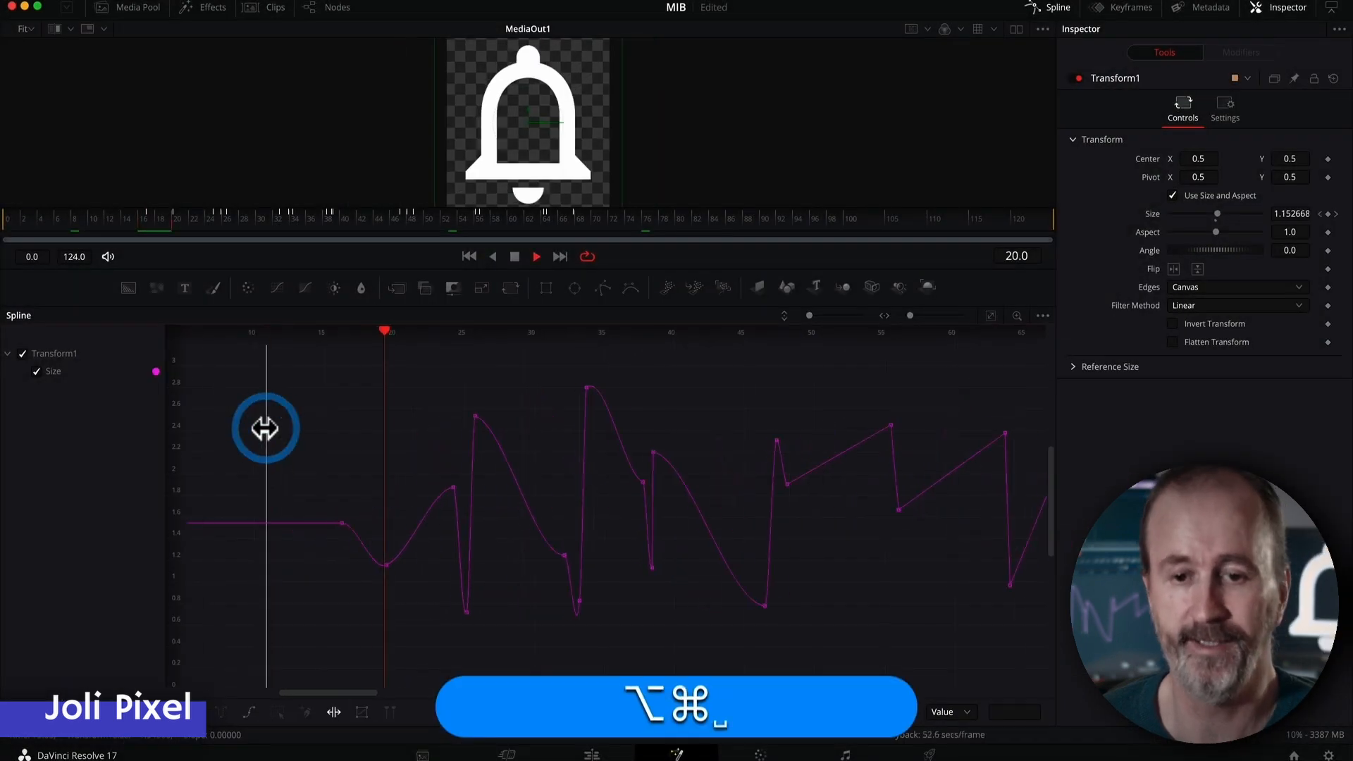
key("space")
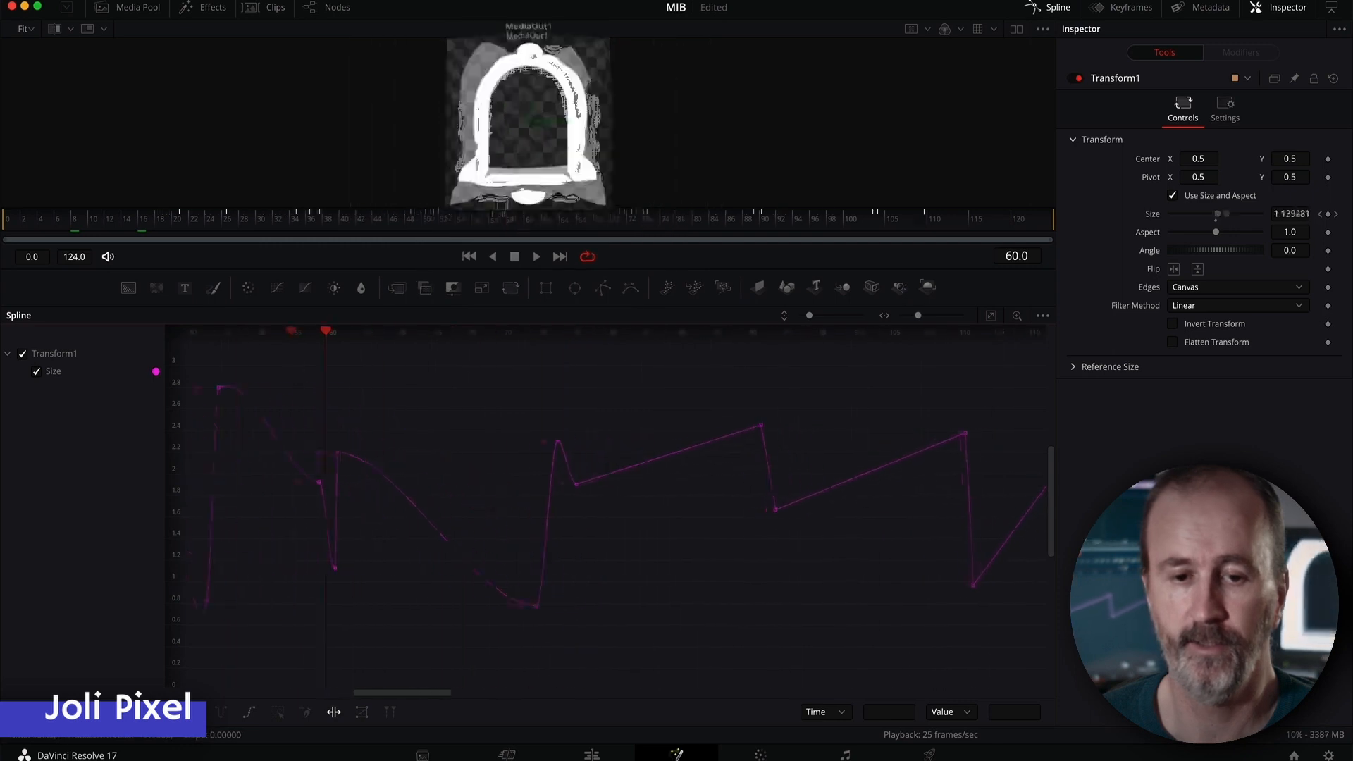
left_click(147, 227)
key("space")
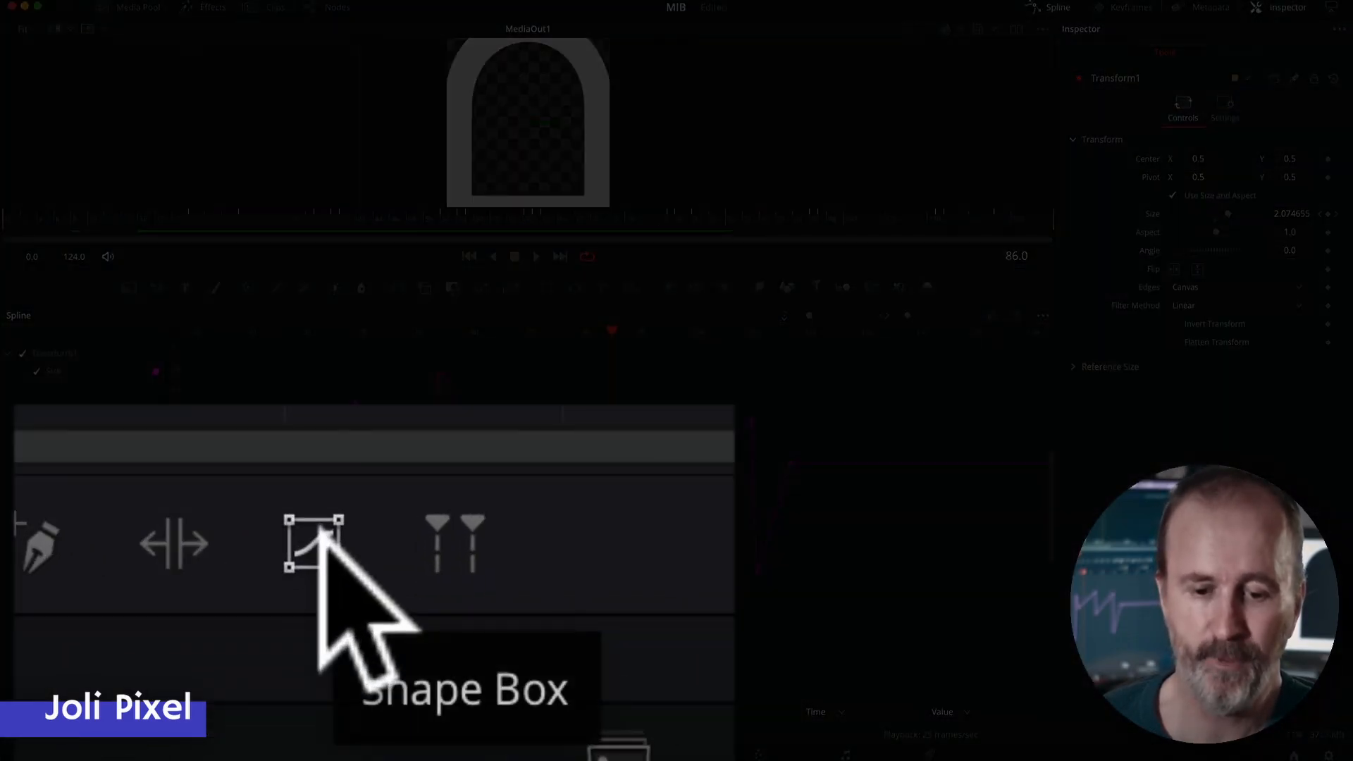
Enclose all the Size keyframes in a Shape Box reaching from about frame 18 to frame 122
left_click(321, 530)
left_click_drag(116, 195, 1024, 610)
mouse_move(1022, 403)
left_mouse_down()
mouse_move(1238, 402)
mouse_move(1004, 403)
left_mouse_up()
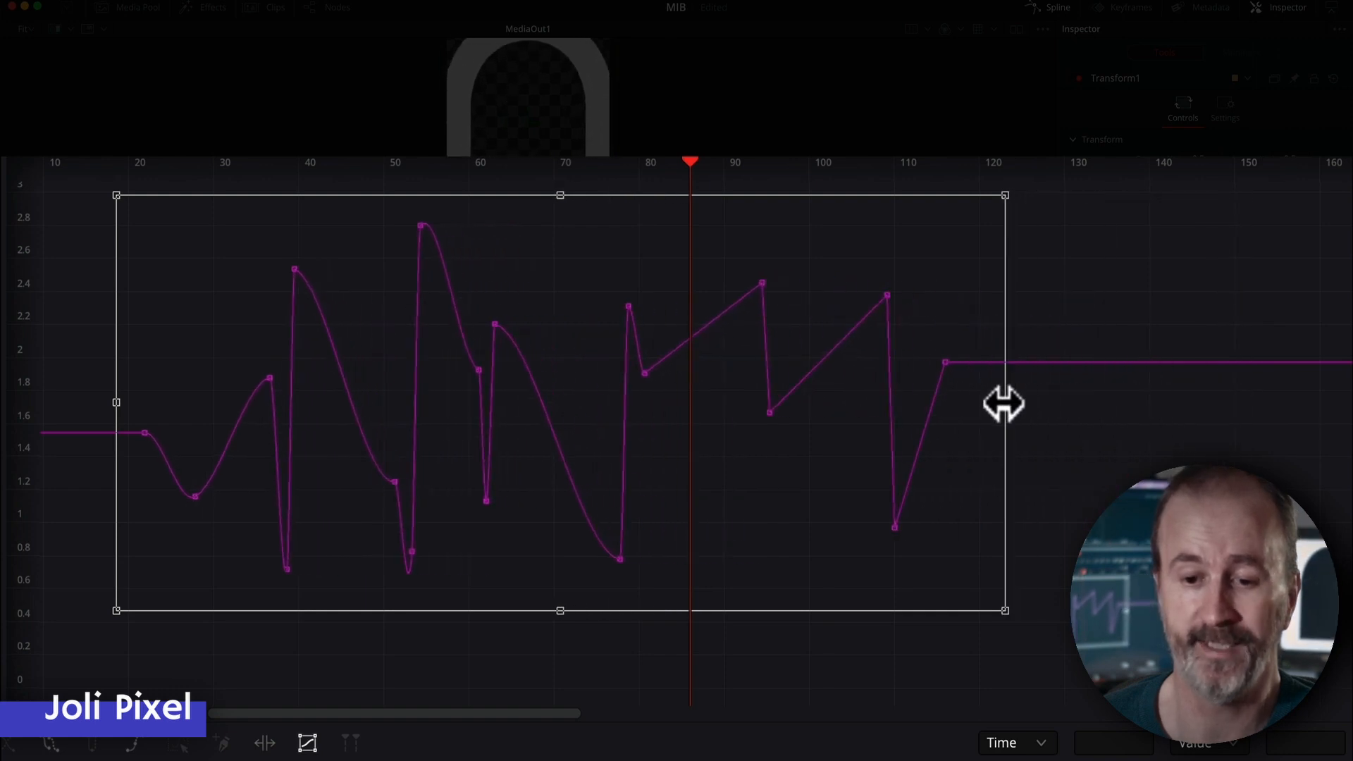
Stretch the Shape Box upward to enlarge the Size values, and play back the exaggerated animation
left_click_drag(554, 192, 561, 112)
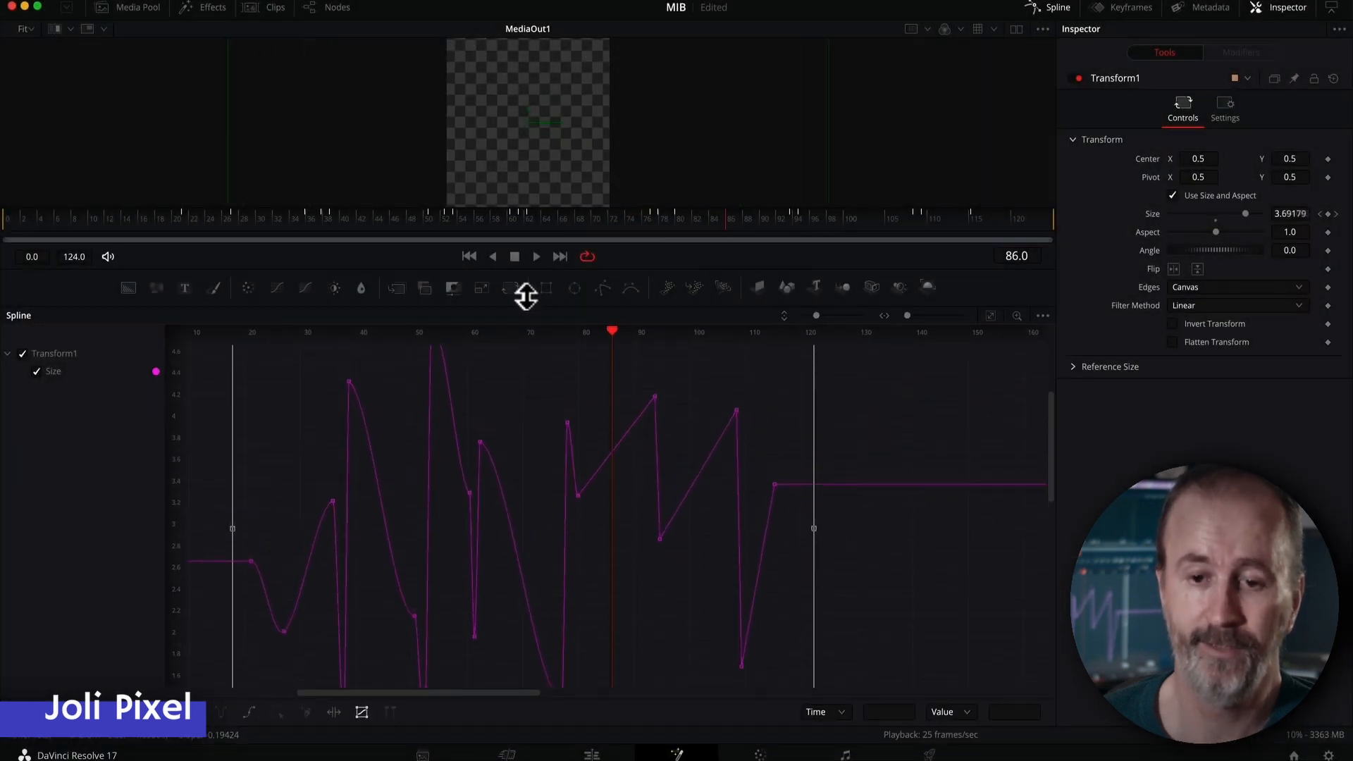
left_click_drag(526, 296, 527, 296)
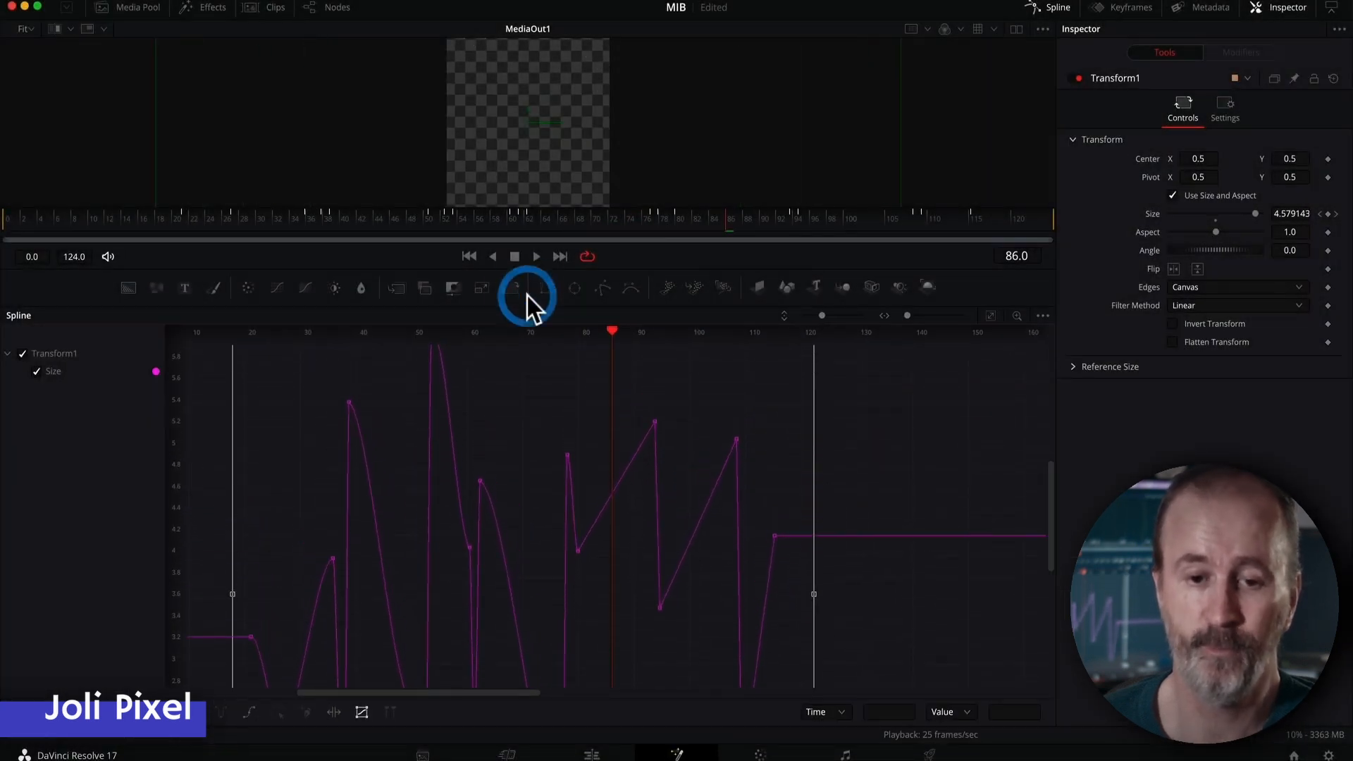
left_click(217, 222)
key("space")
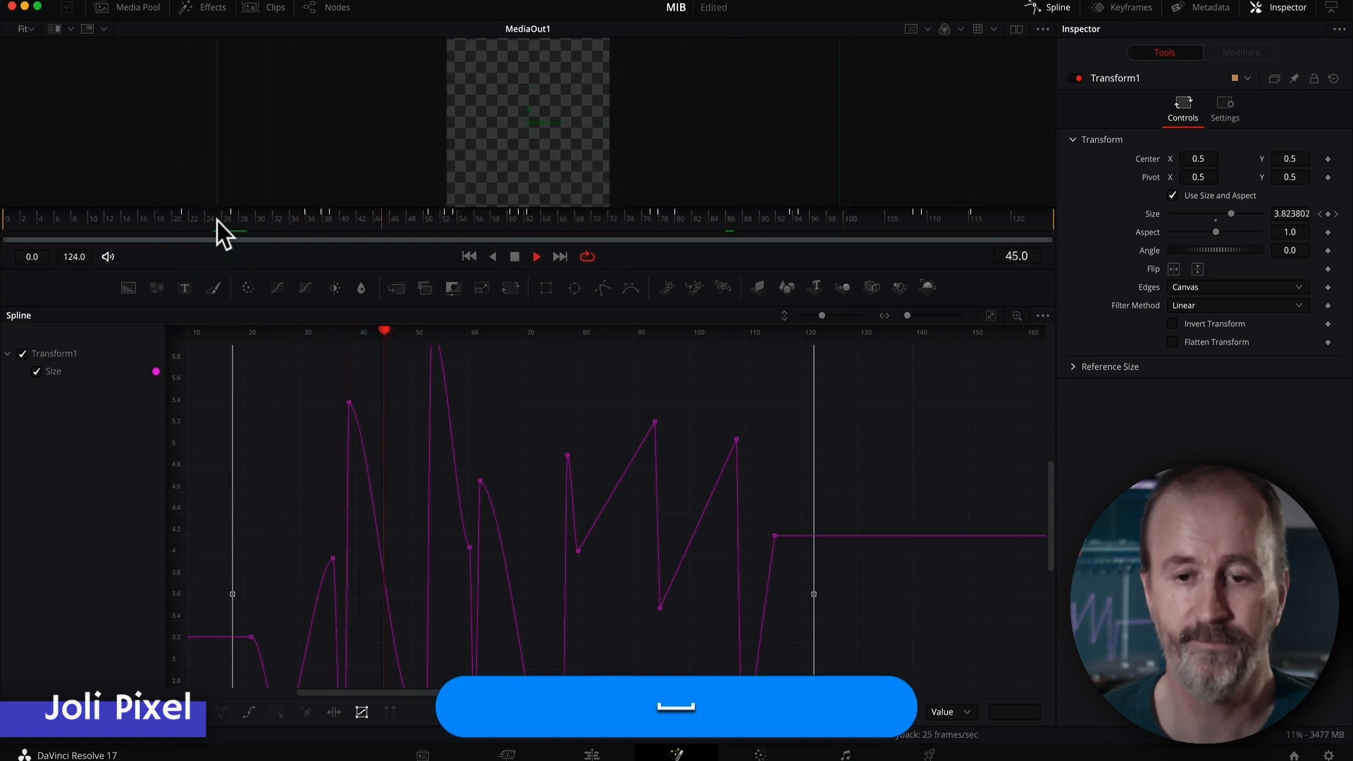
key("space")
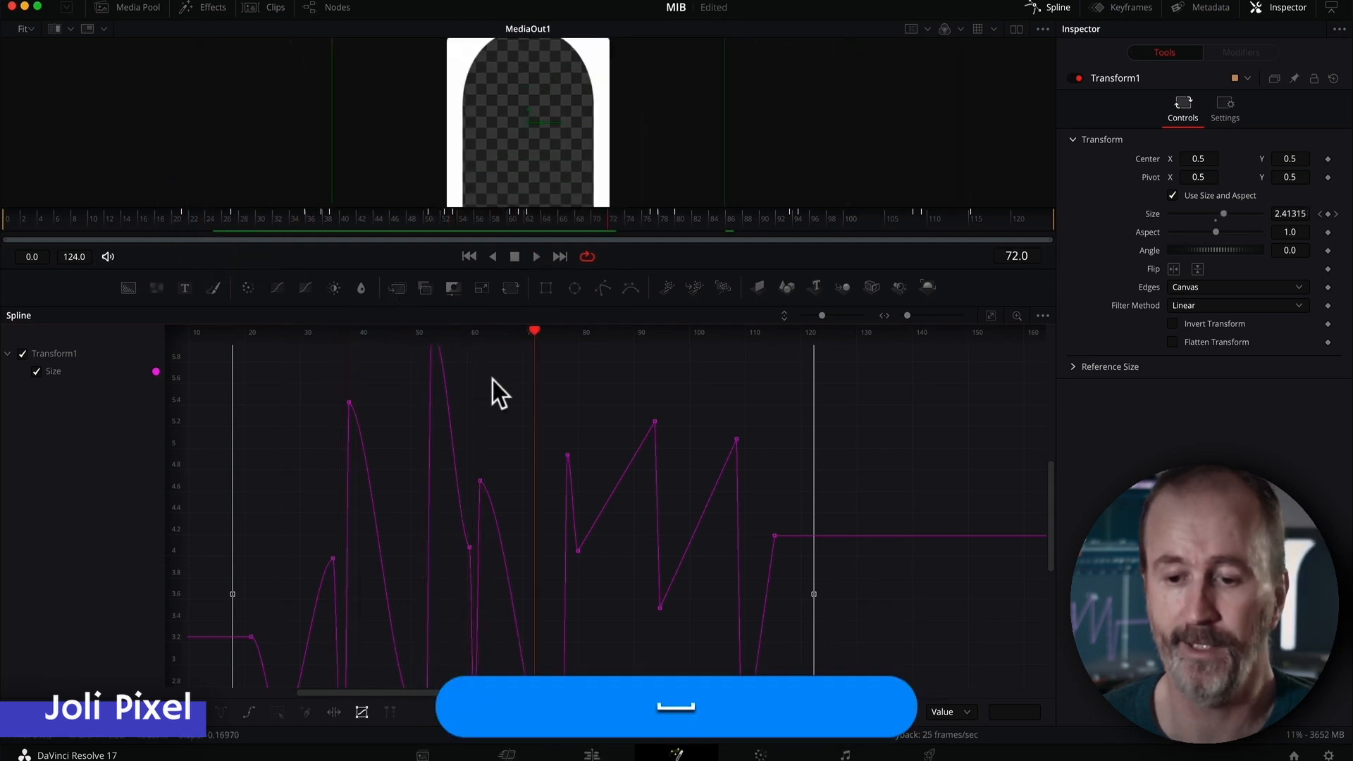
Compress the Shape Box vertically until its upper edge is at a value of about 1.65, and play back the subtler animation
scroll(705, 438, "up", 2)
left_click_drag(520, 385, 545, 685)
scroll(612, 494, "down", 7)
left_click_drag(520, 356, 530, 518)
left_click(182, 217)
key("space")
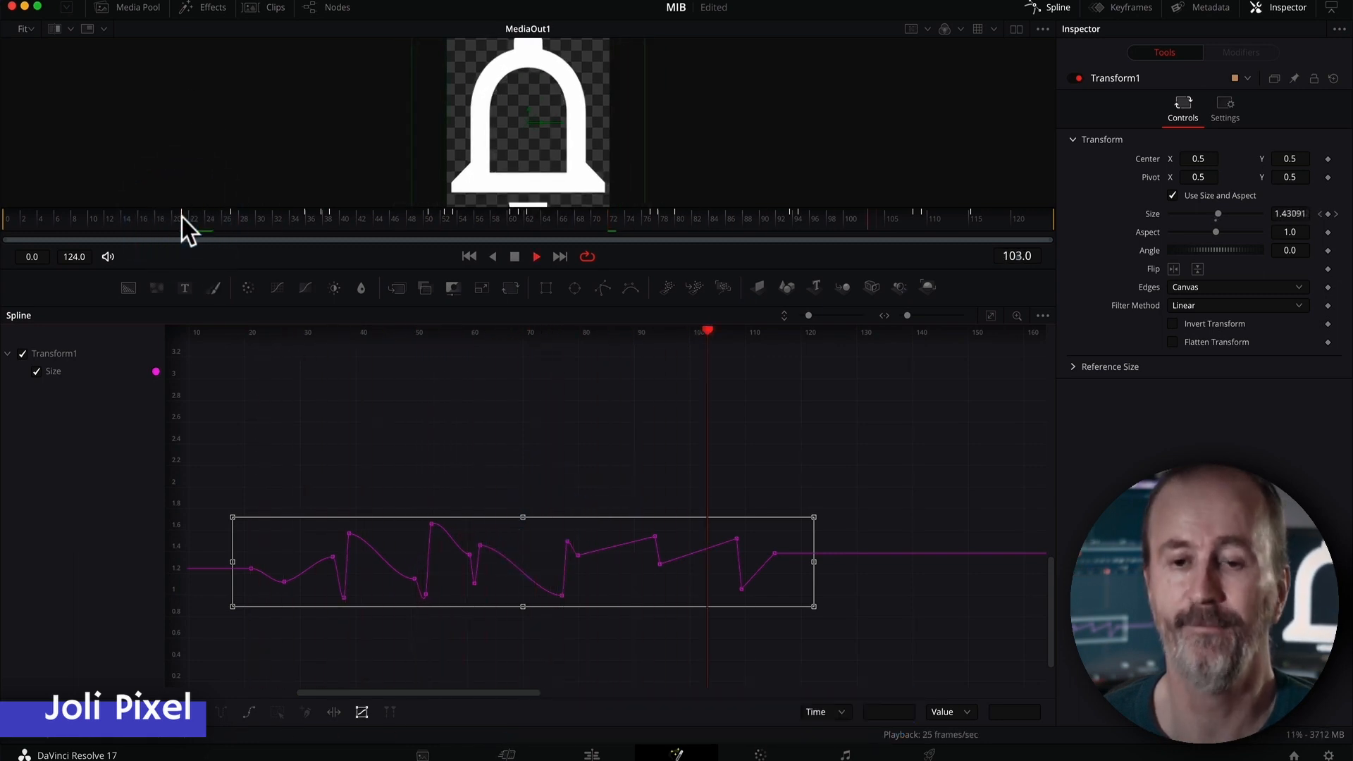
key("space")
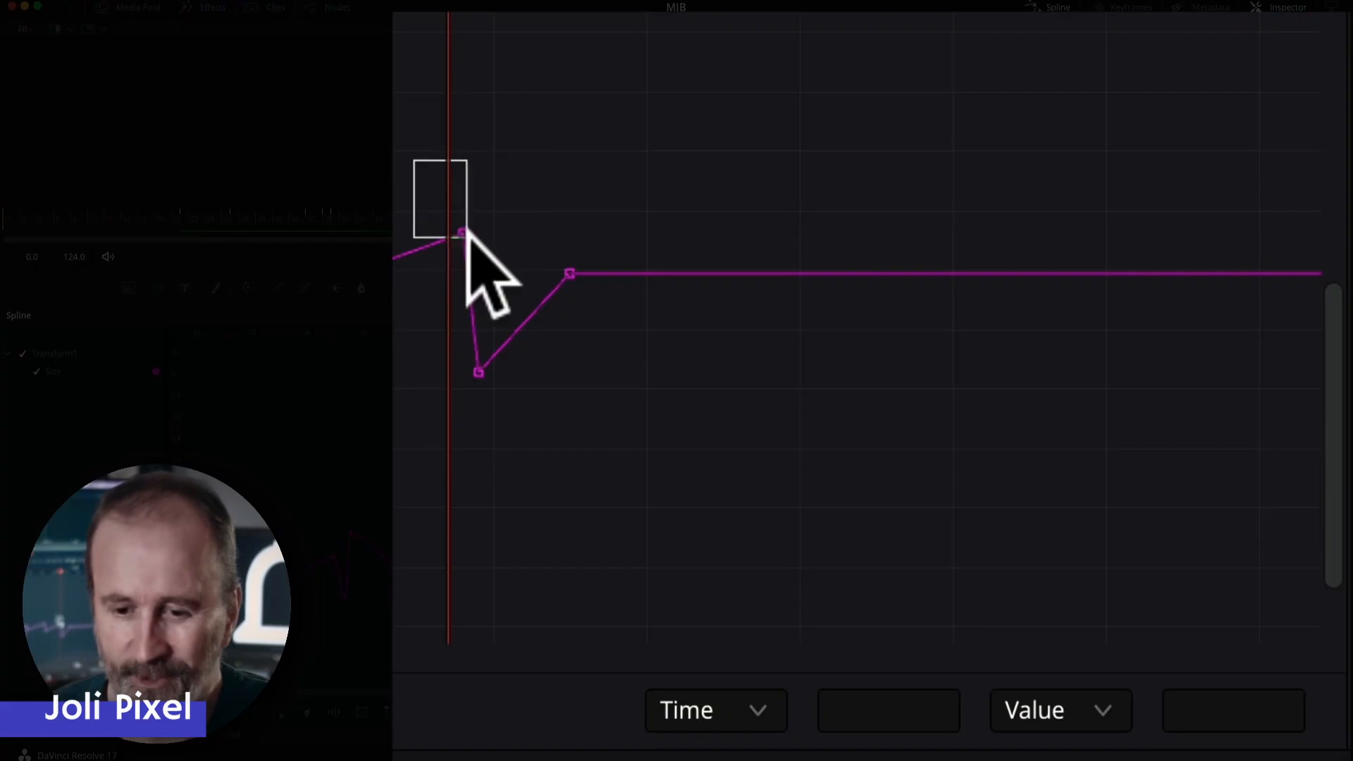
Select the Size keyframe at frame 108 and set its value to 2
left_click_drag(465, 233, 501, 272)
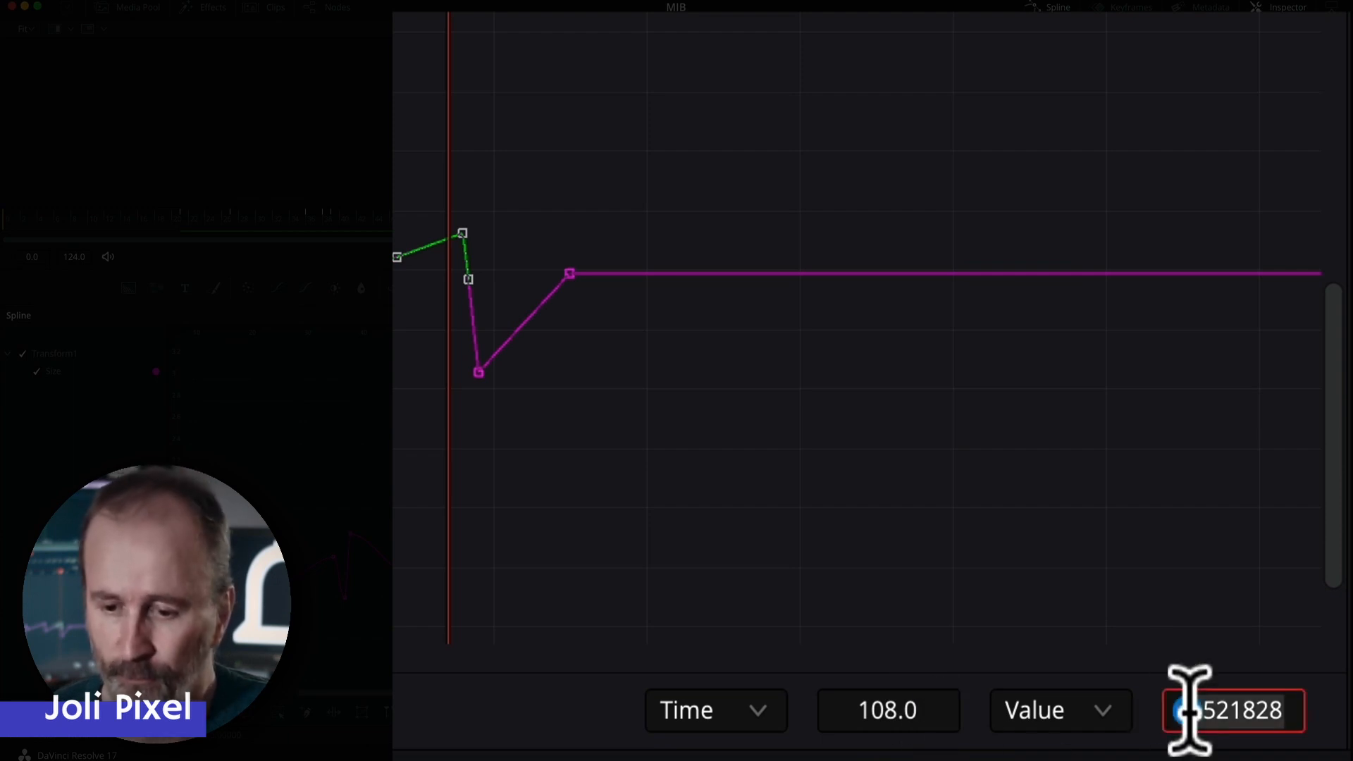
type("2")
key("Return")
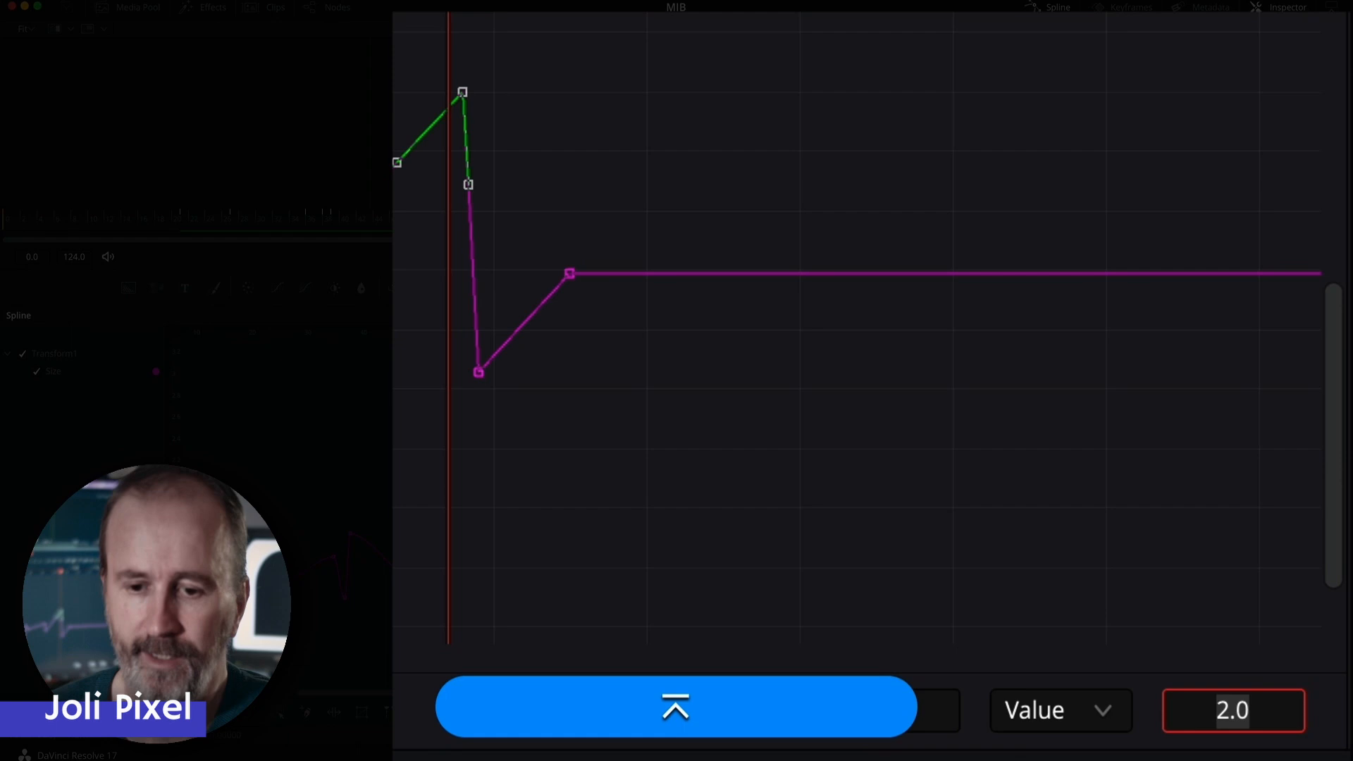
Select the Size keyframes from about frame 77 onward, try giving them one common value of 2, and undo it
left_click_drag(396, 15, 804, 465)
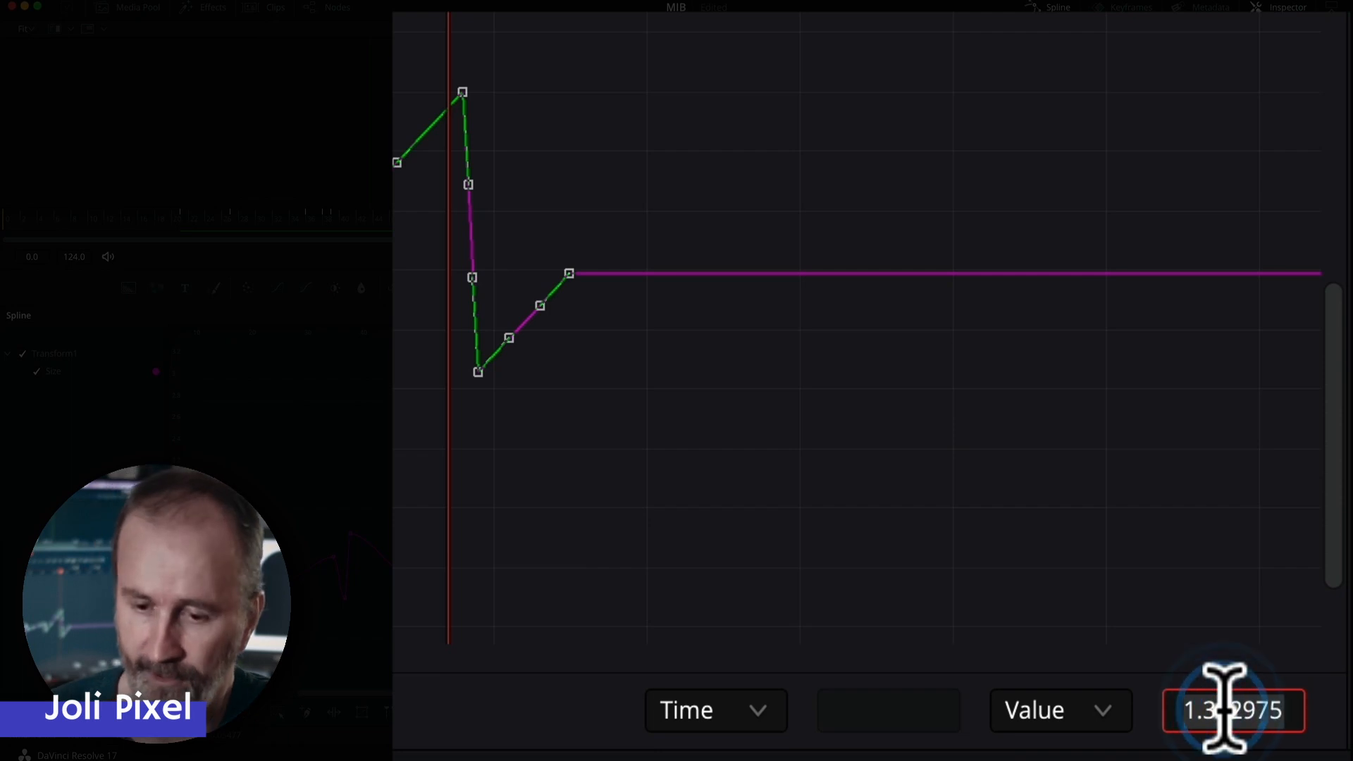
type("0")
key("Return")
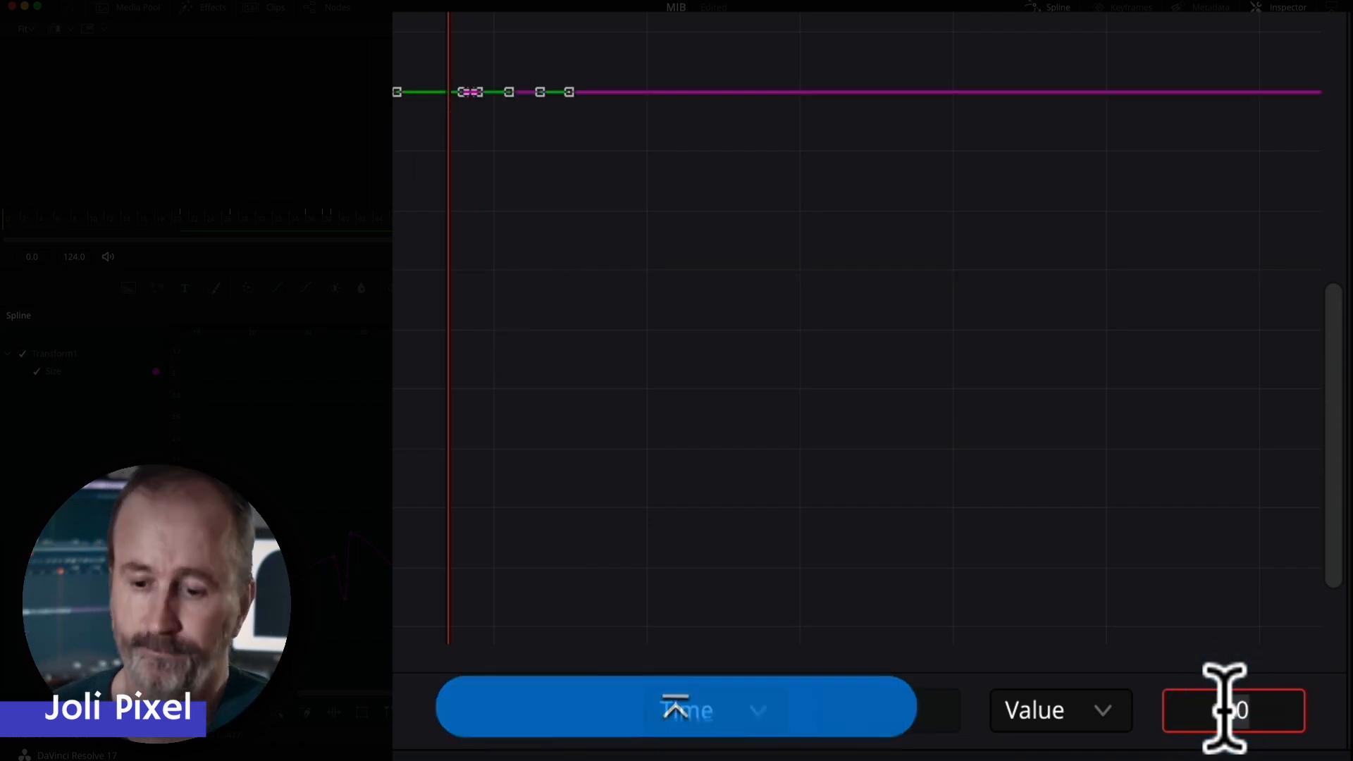
key("super+z")
Offset the values of the selected Size keyframes downward by 1
left_click(1103, 709)
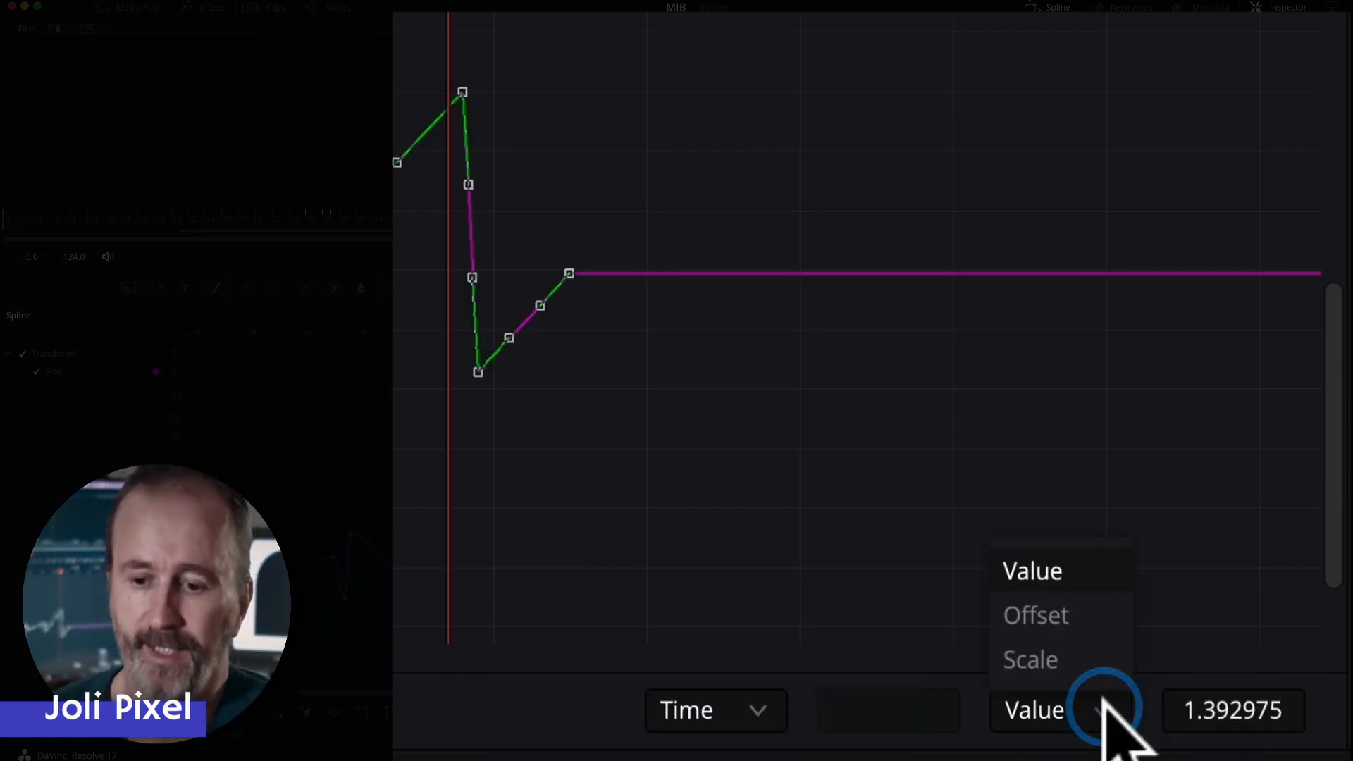
left_click(1036, 616)
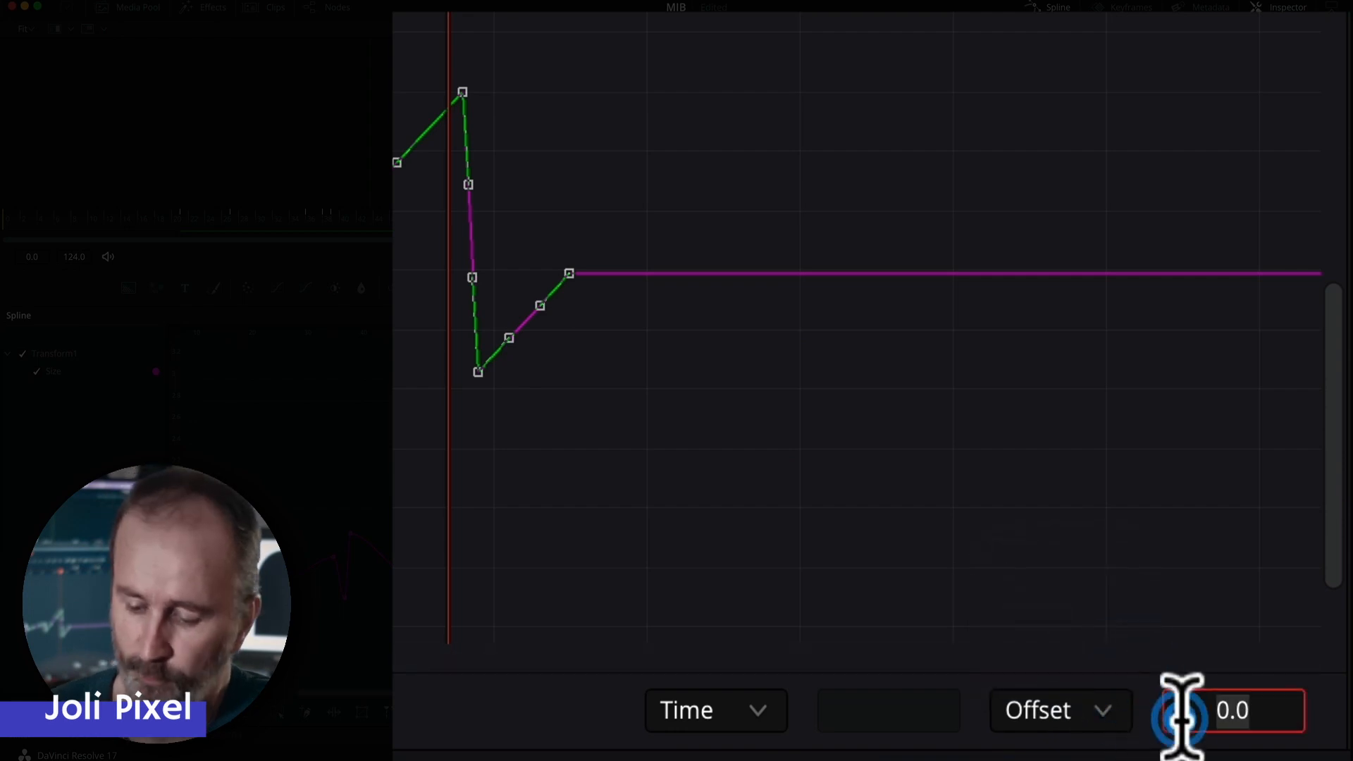
type("+")
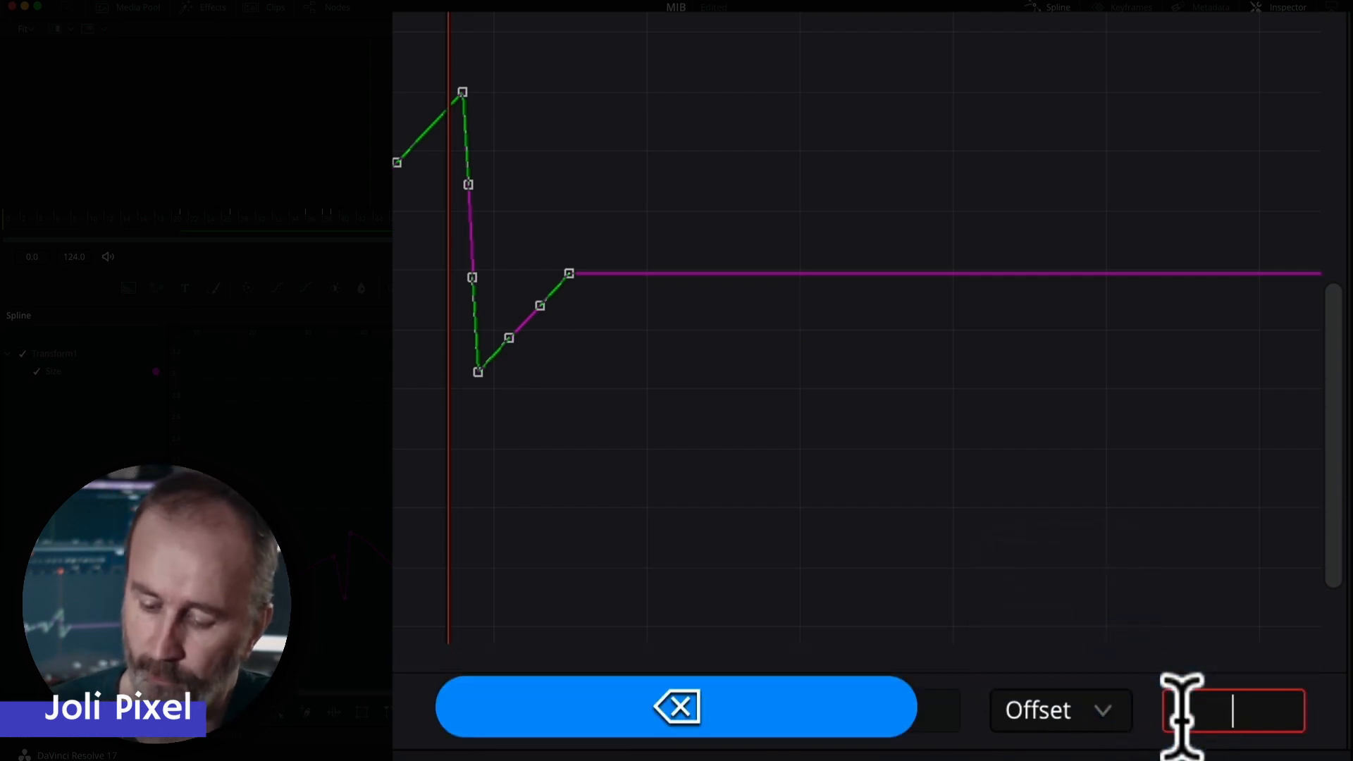
type("1")
key("Return")
Scale the values of the selected Size keyframes by a factor of 2
left_click(1099, 708)
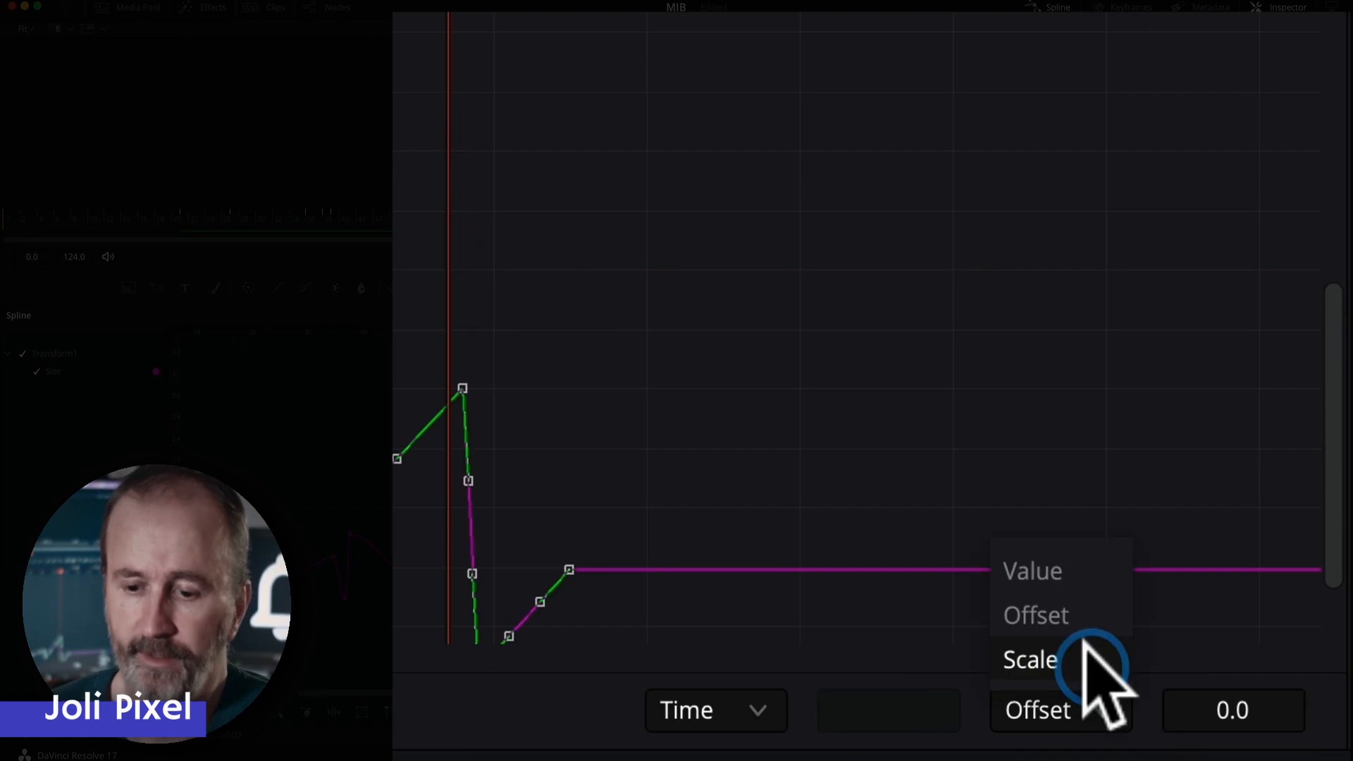
left_click(1031, 660)
scroll(824, 501, "down", 3)
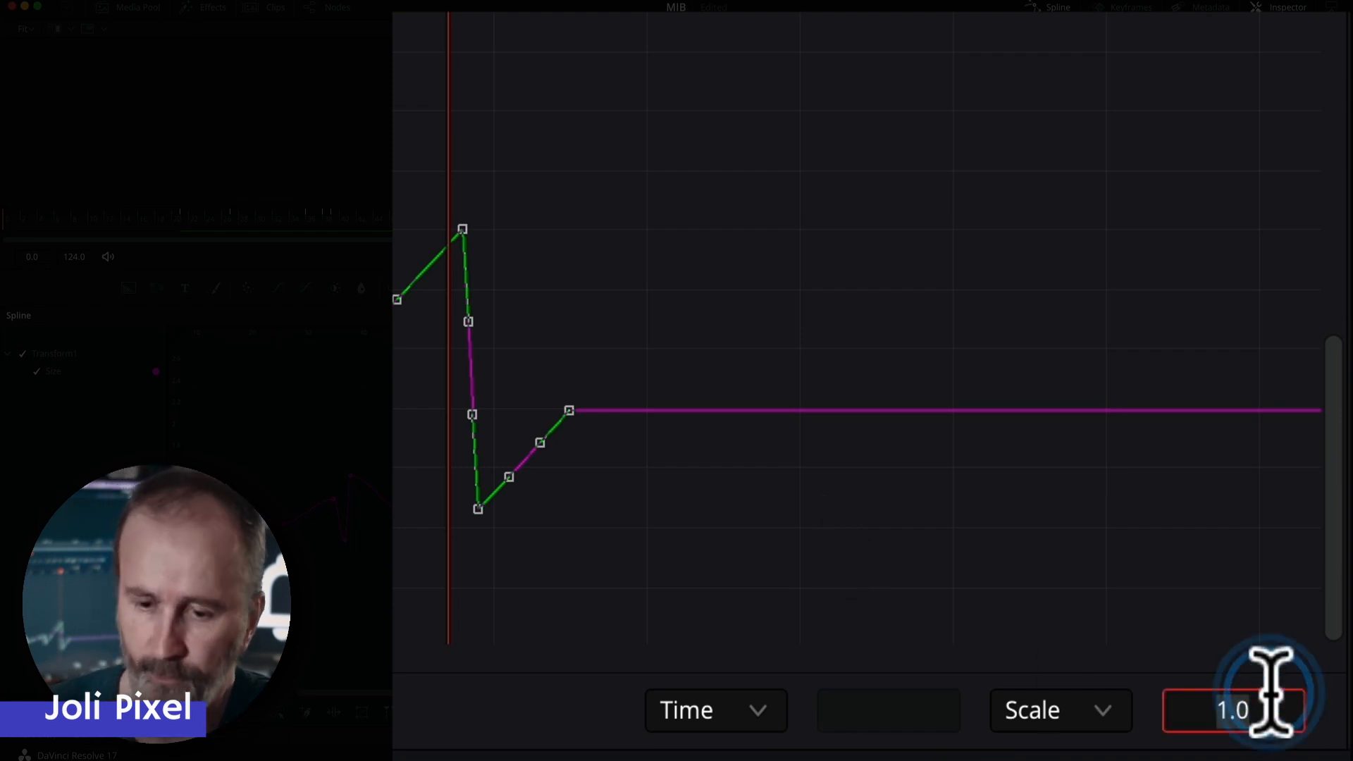
type("2")
key("Return")
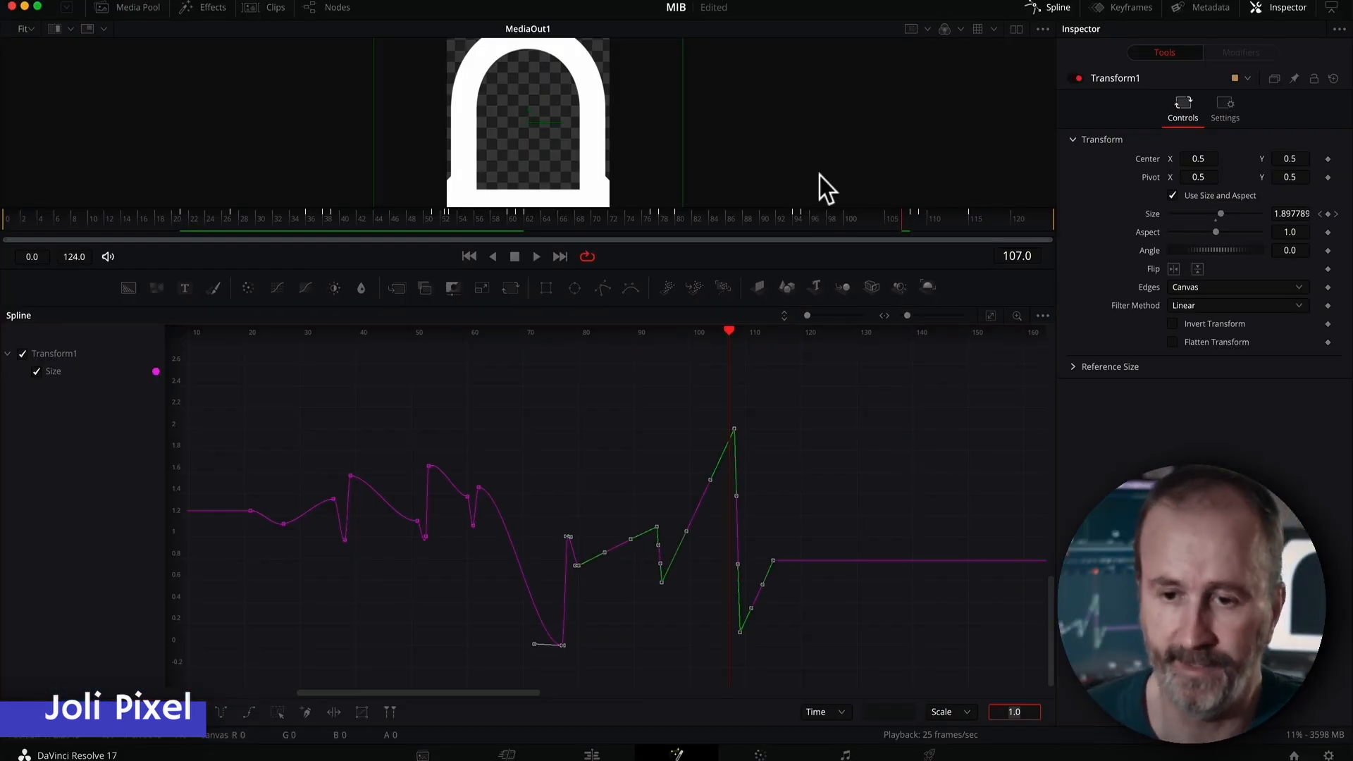
Keyframe the Transform's Angle at -54.8 on frame 15 and at 41.7 on frame 68
left_click(138, 215)
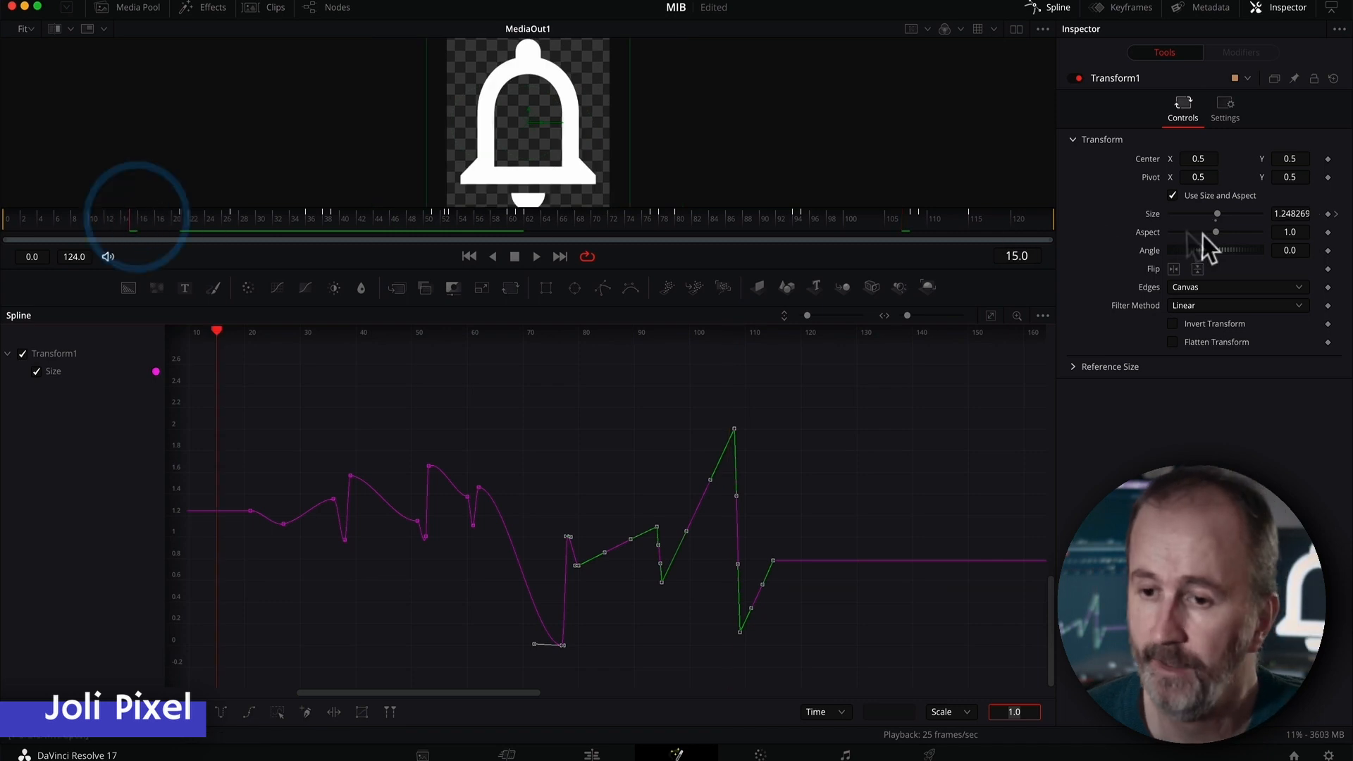
left_click(1328, 250)
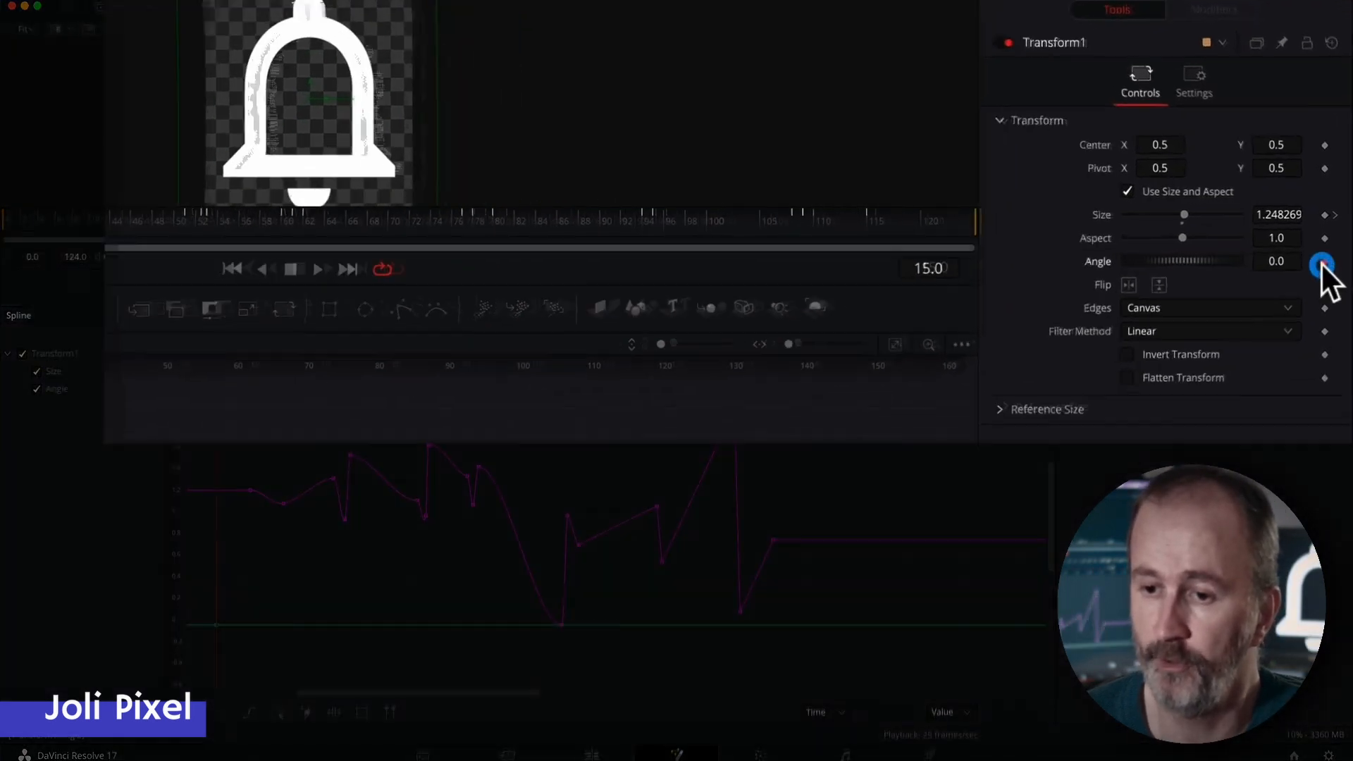
left_click_drag(1231, 248, 1206, 246)
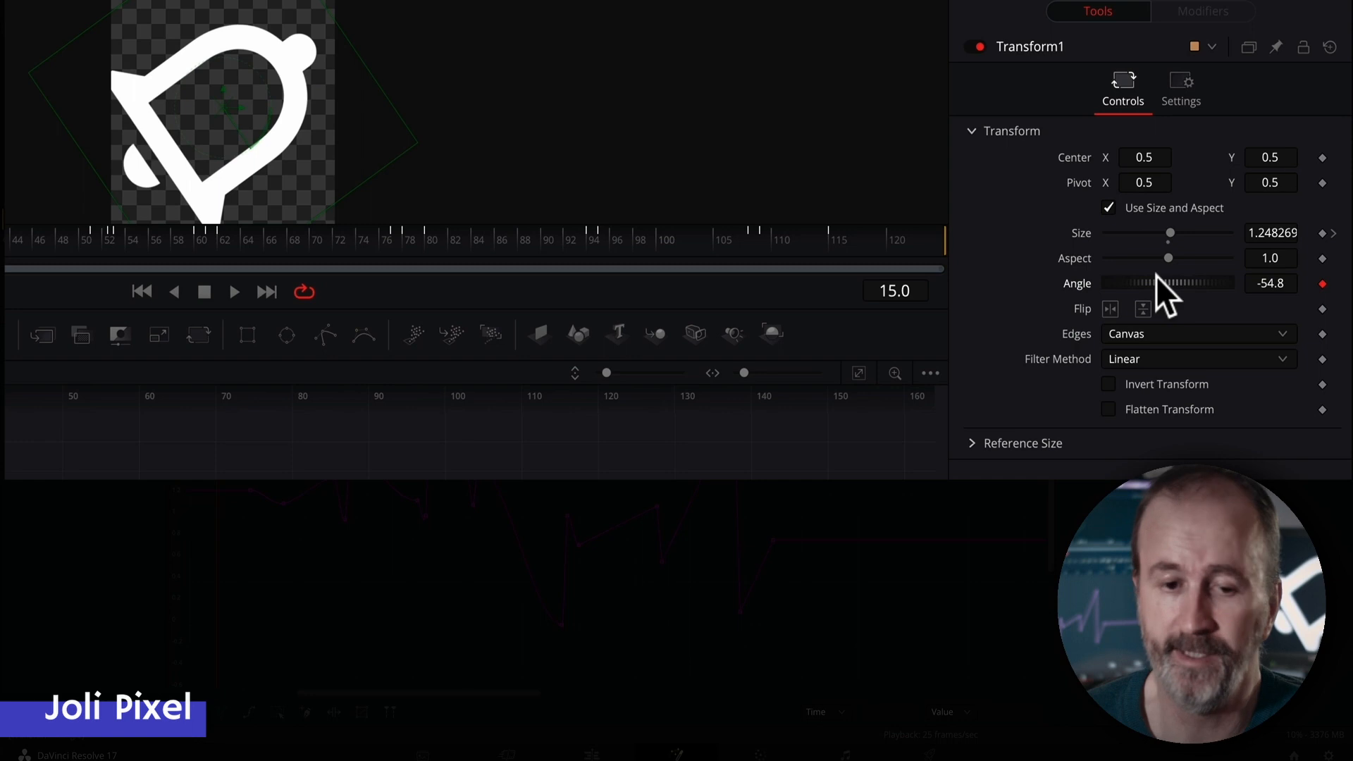
left_click(291, 254)
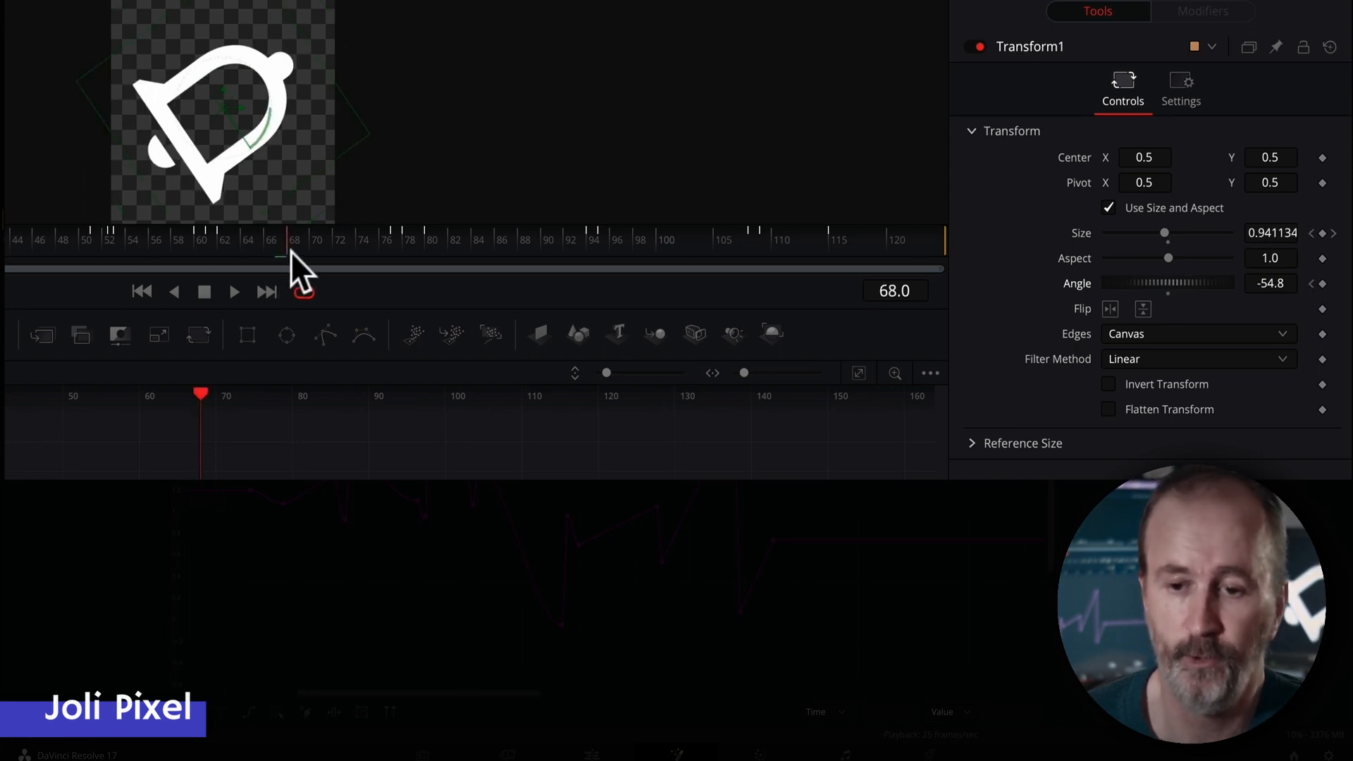
left_click_drag(1168, 278, 1204, 276)
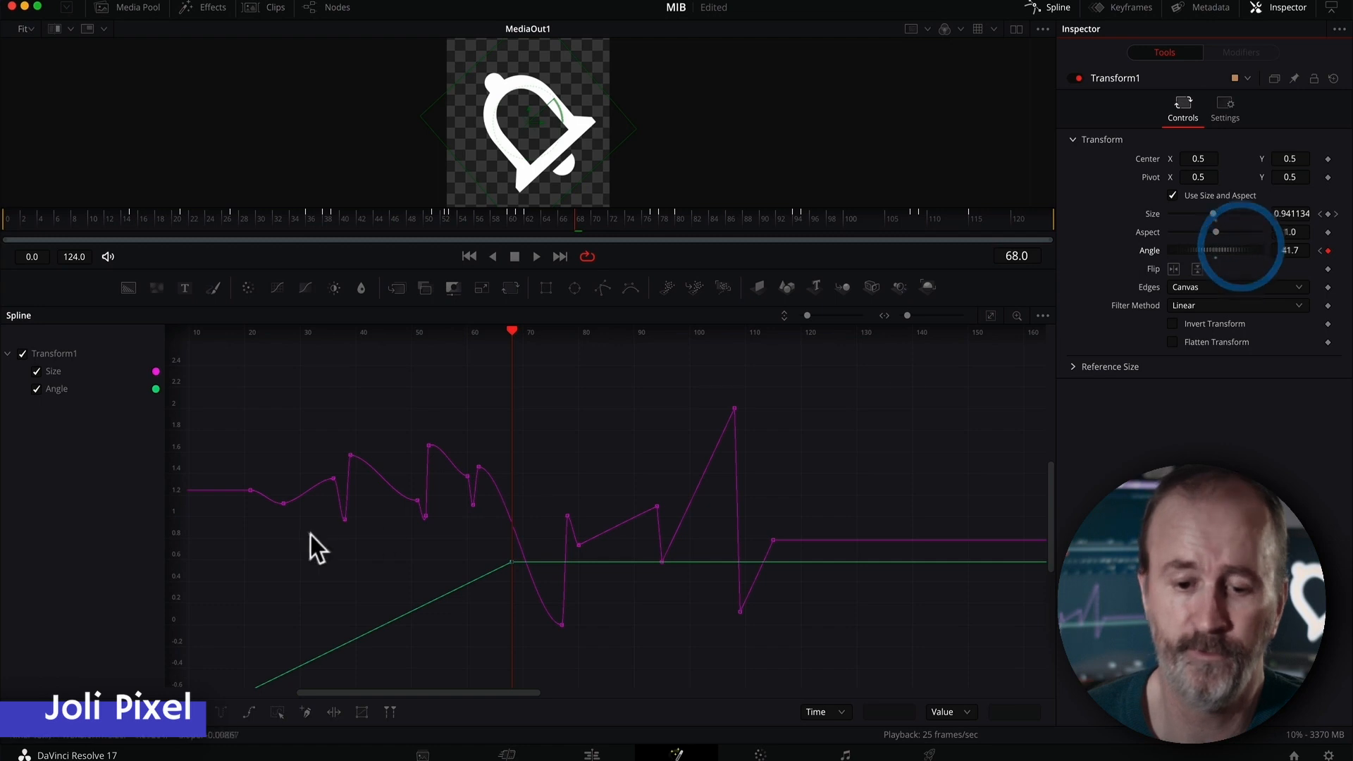
Make the Size curve view-only and move the Angle curve's end keyframe out to about frame 118
scroll(309, 536, "down", 3)
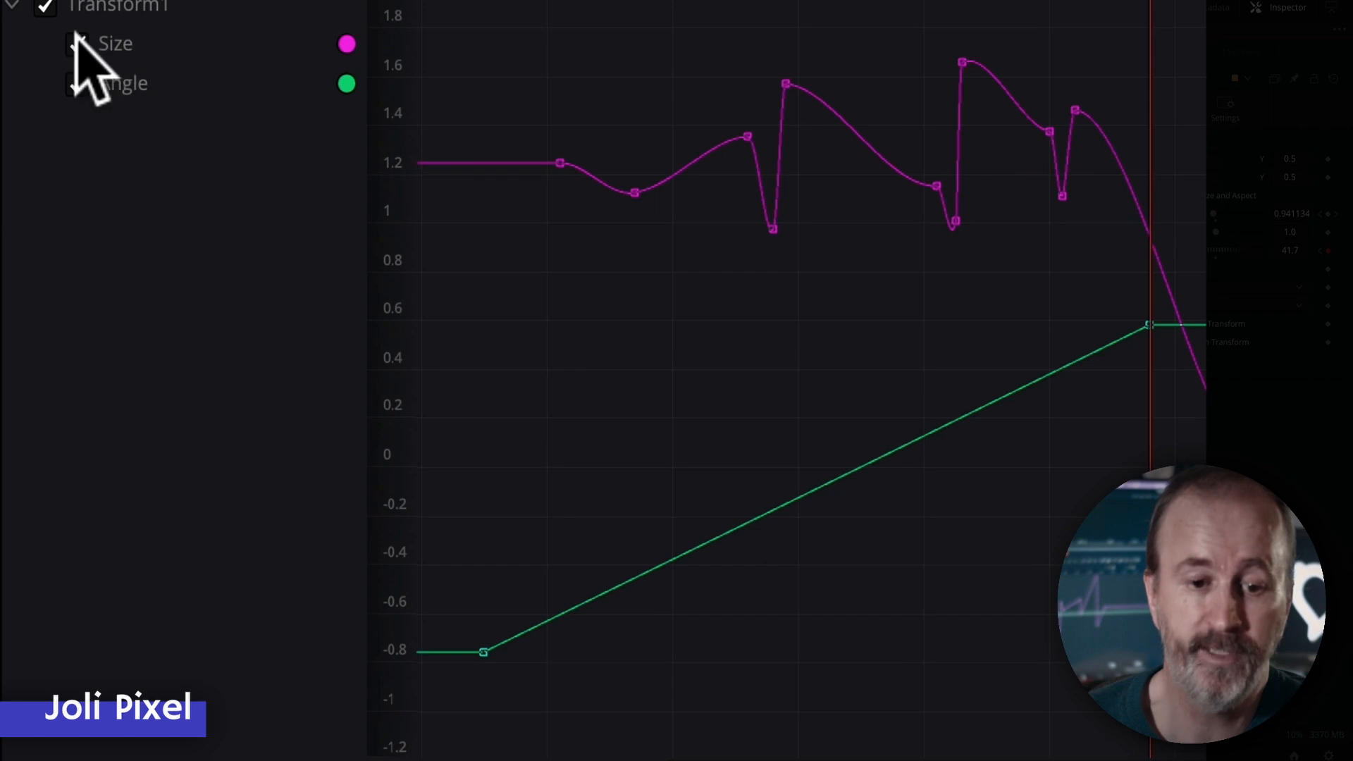
left_click(77, 44)
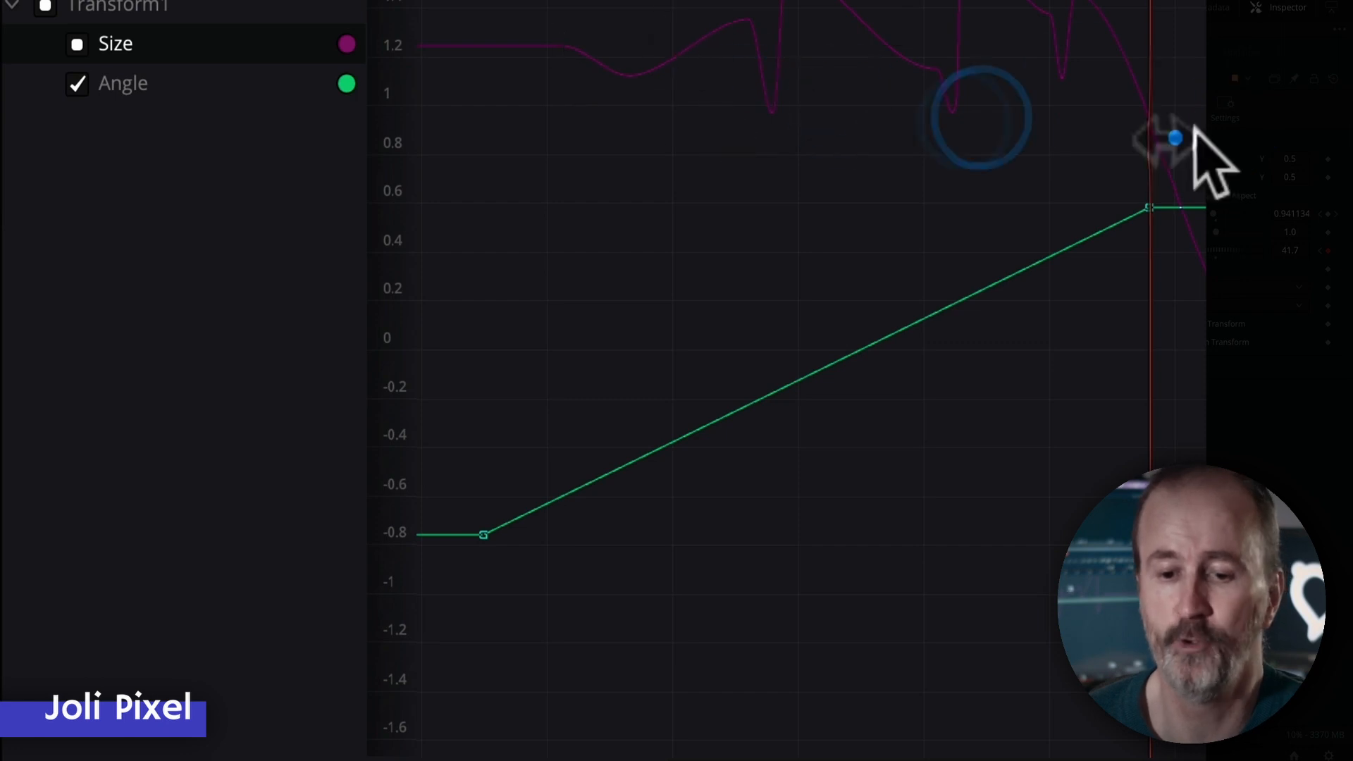
left_click_drag(1150, 208, 1088, 209)
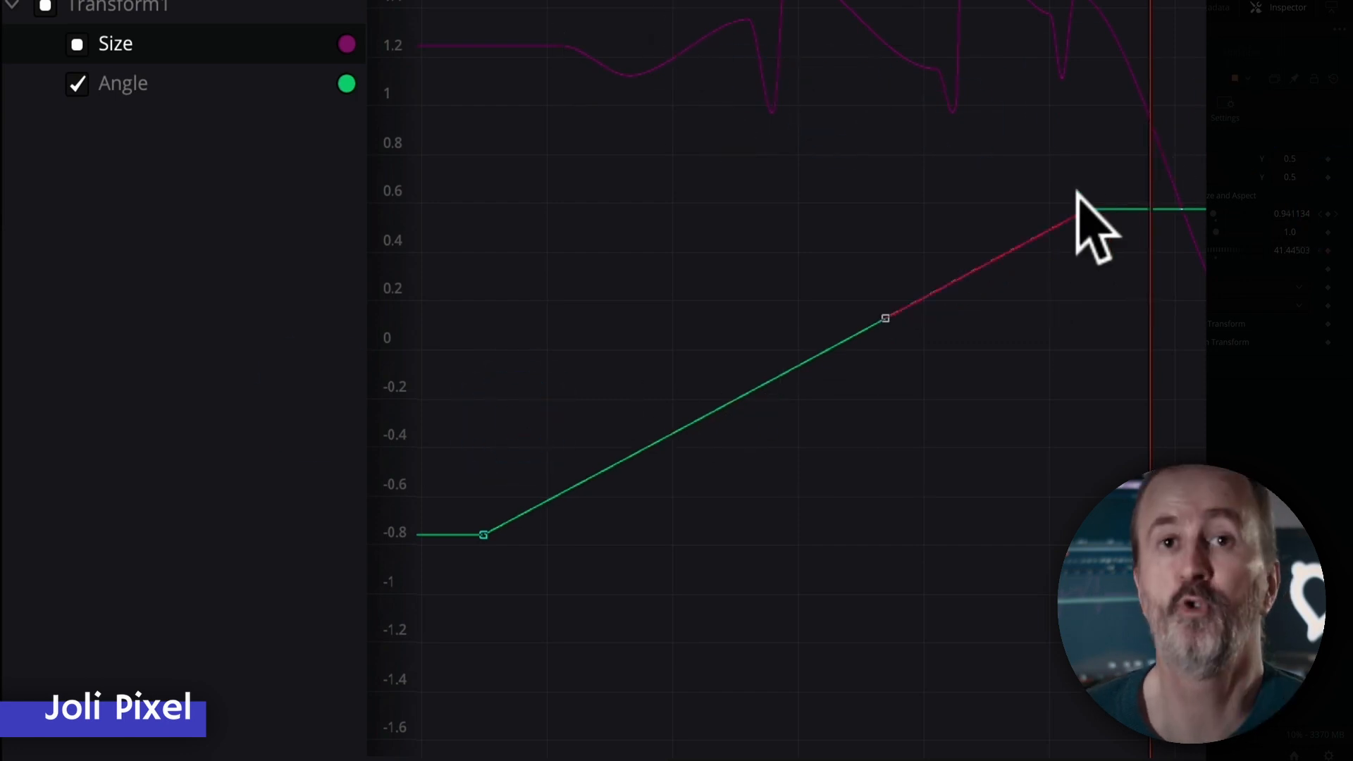
left_click_drag(488, 447, 772, 441)
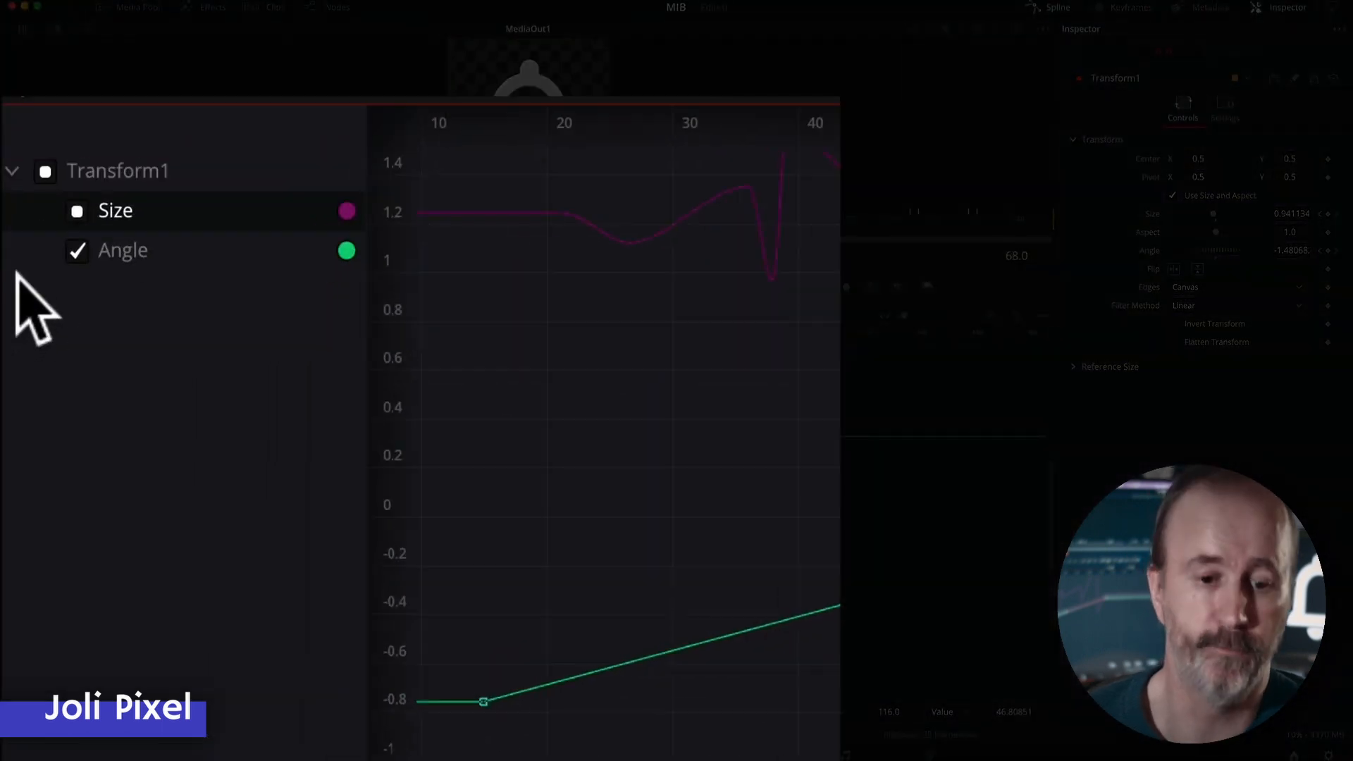
Hide the Size curve, make it editable again, and leave the Angle curve view-only
left_click(77, 211)
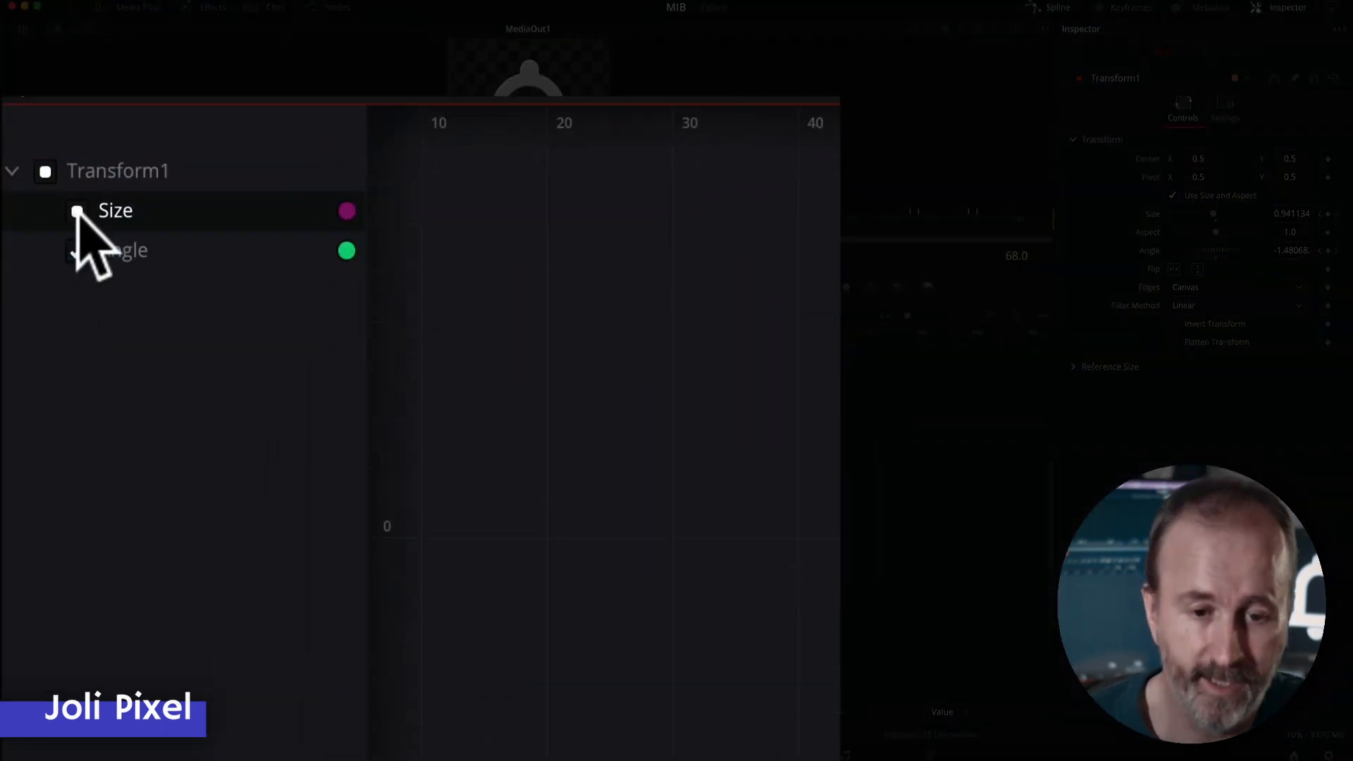
left_click(75, 250)
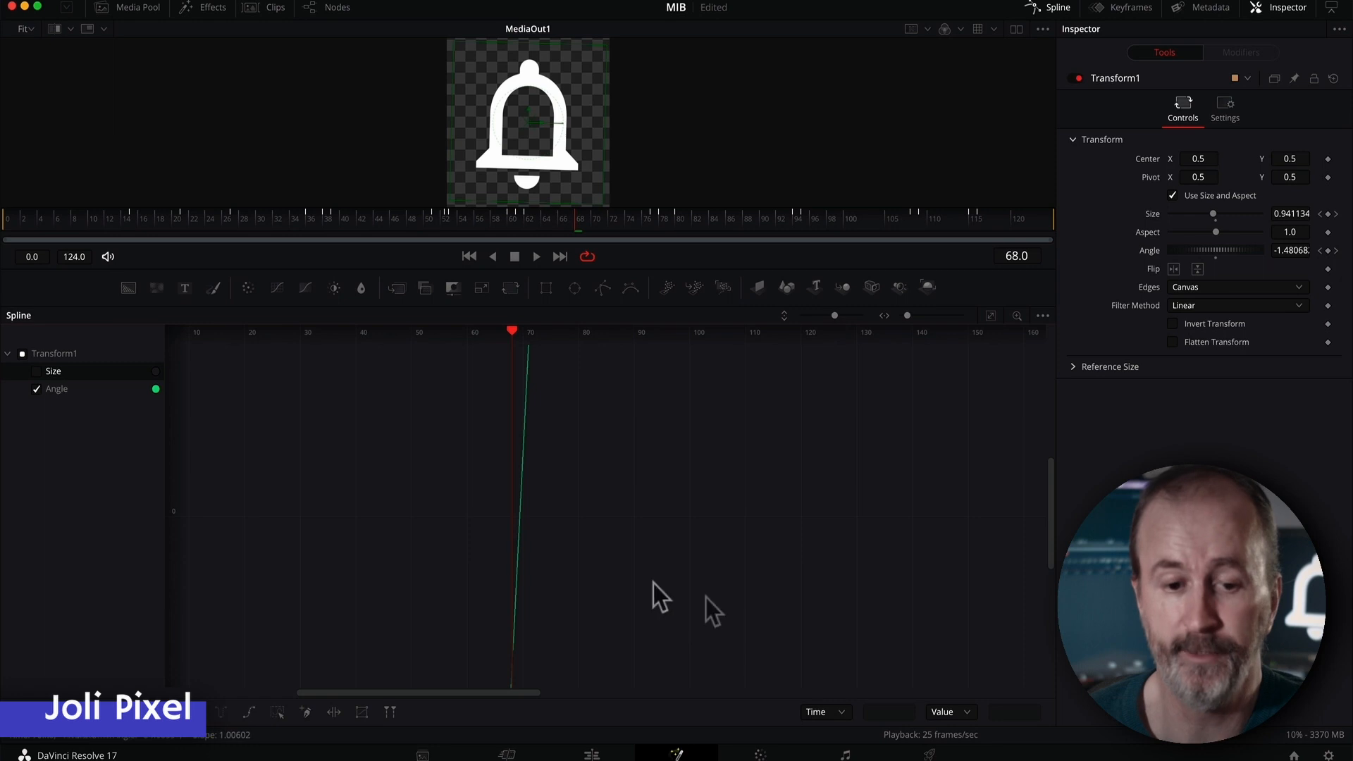
left_click(33, 371)
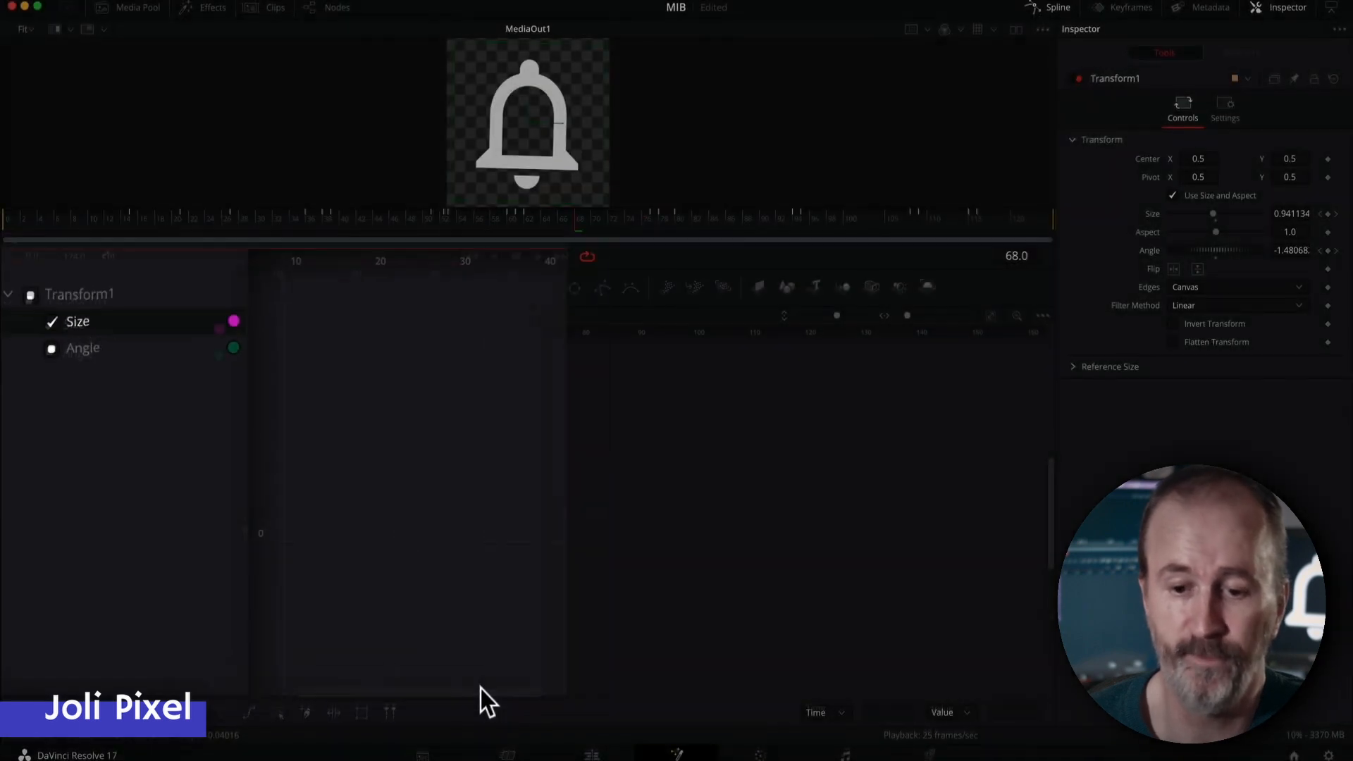
left_click(486, 688)
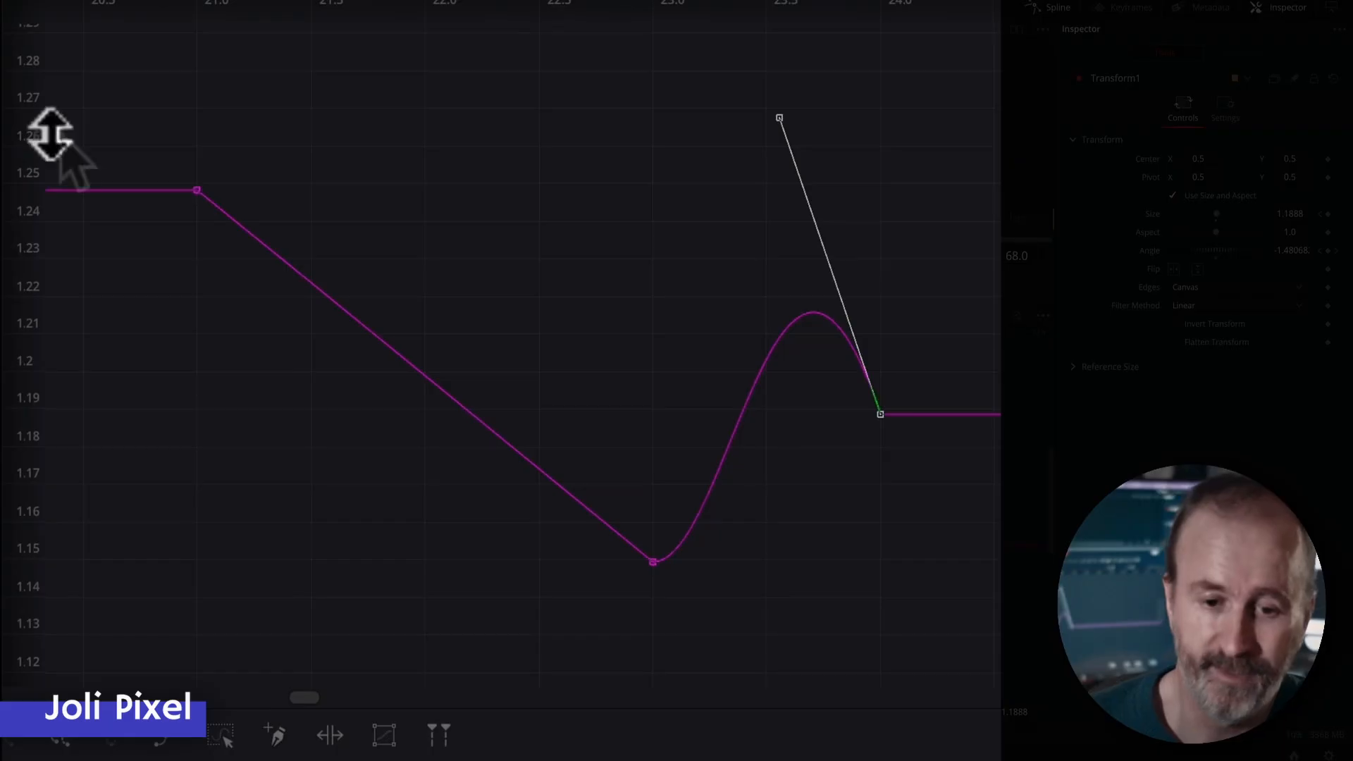
Duplicate the Size curve's three keyframes between about frames 21 and 24 as a loop, repeated 2 times
left_click_drag(112, 94, 909, 614)
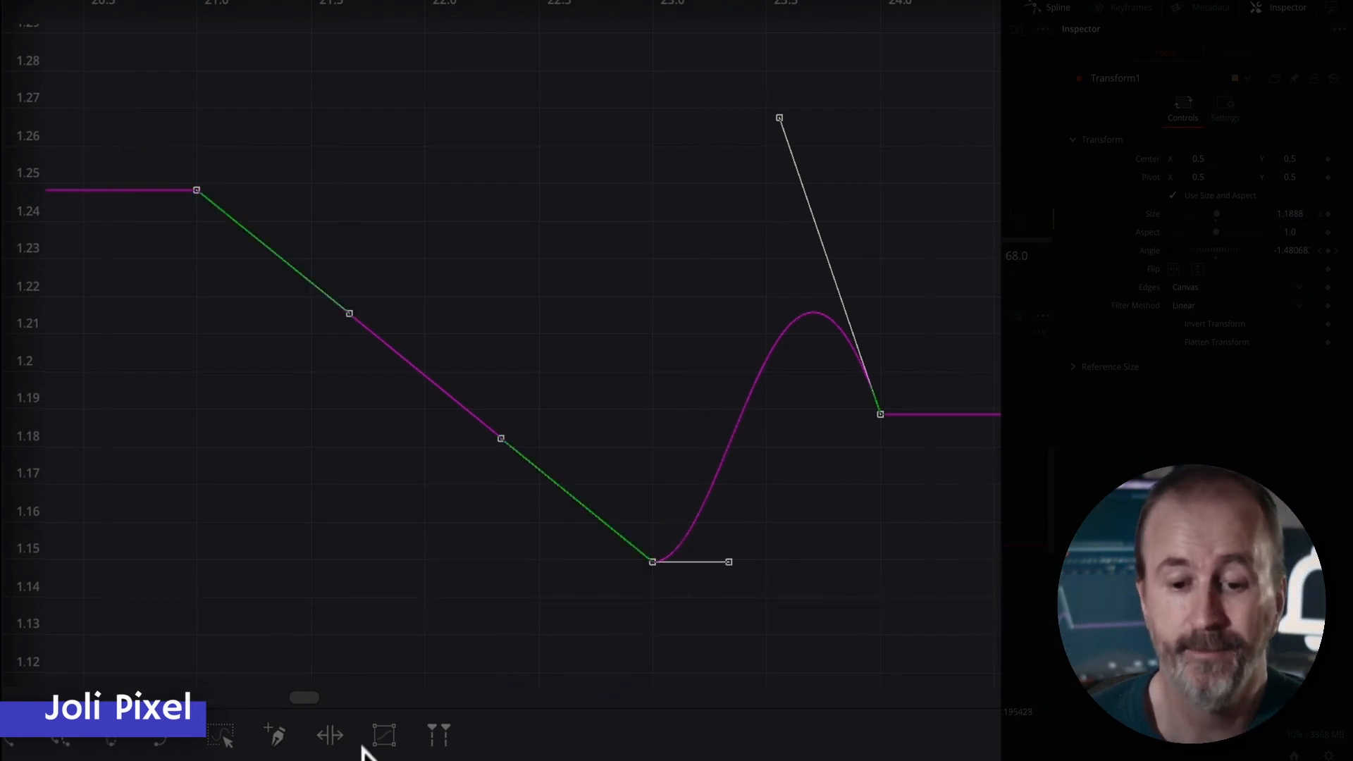
right_click(176, 454)
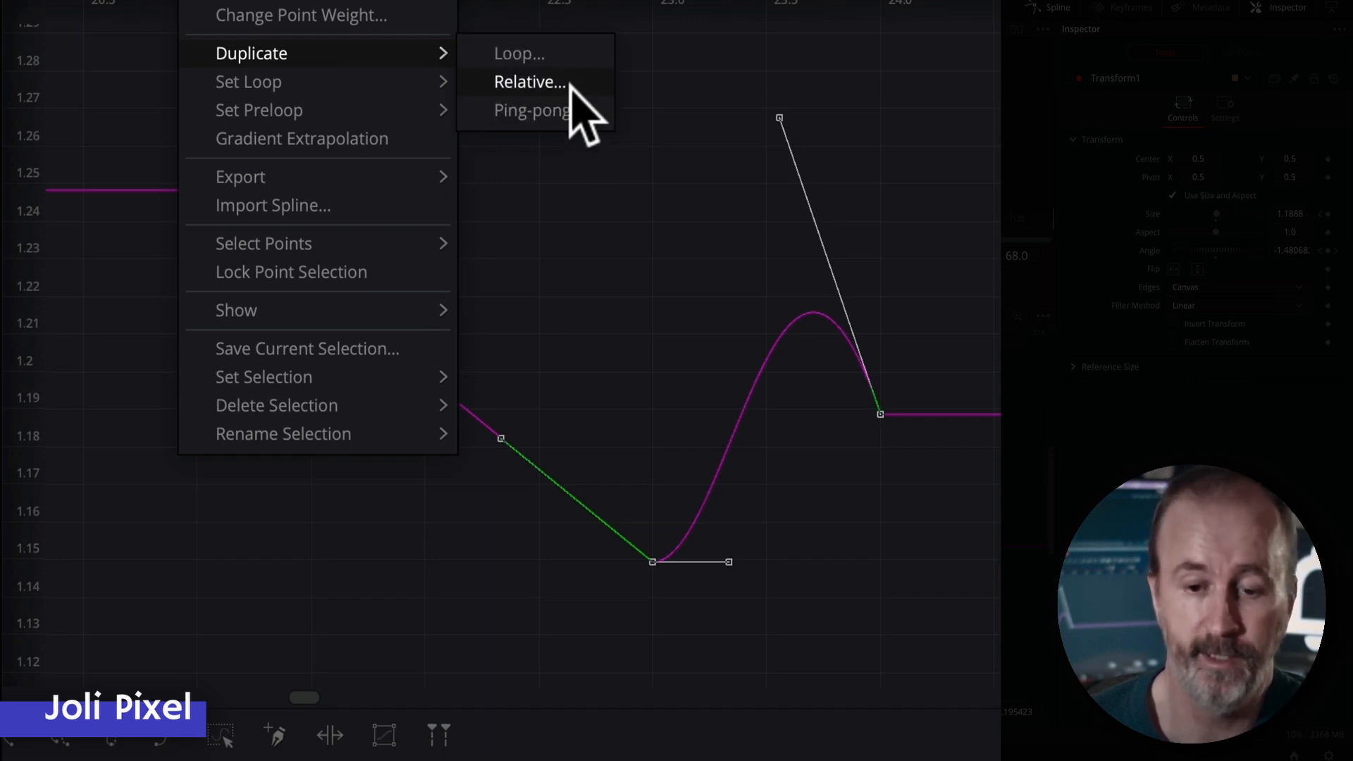
left_click(571, 53)
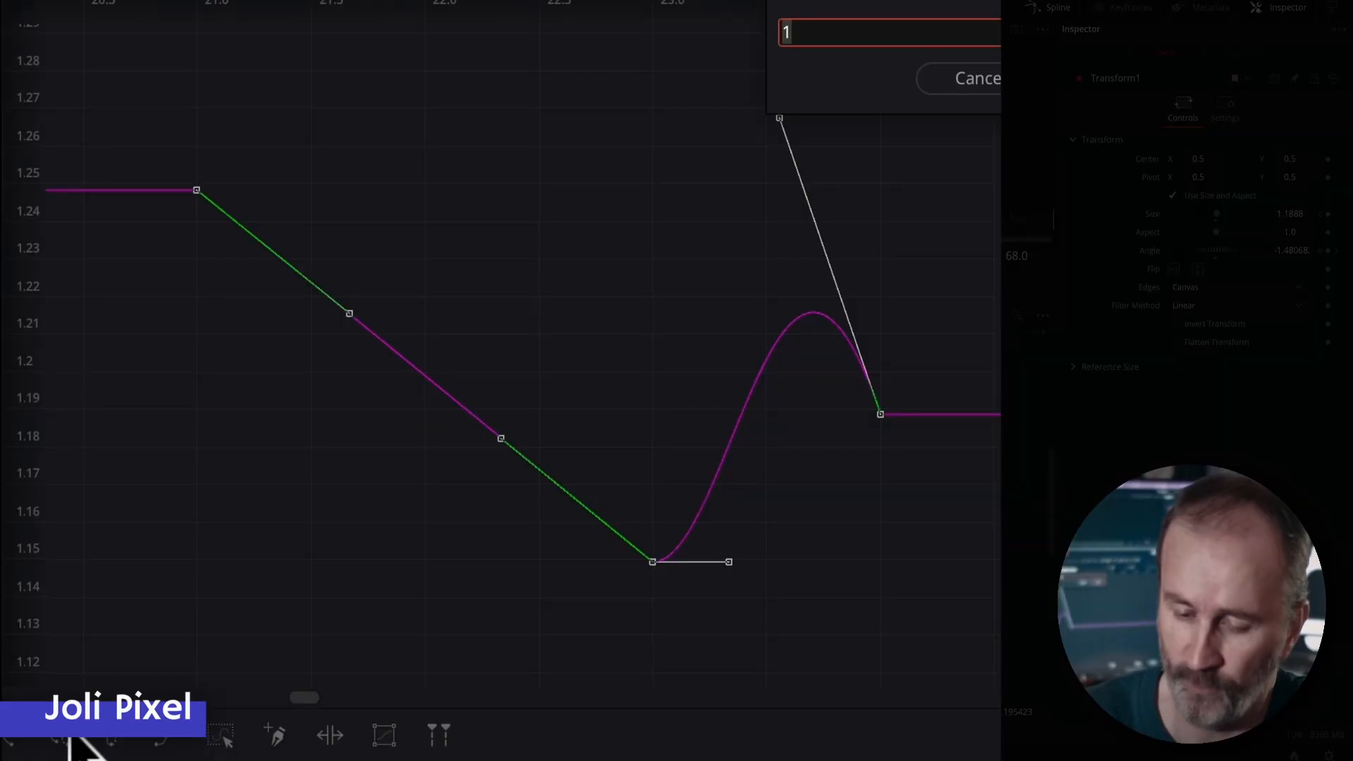
type("2")
key("Return")
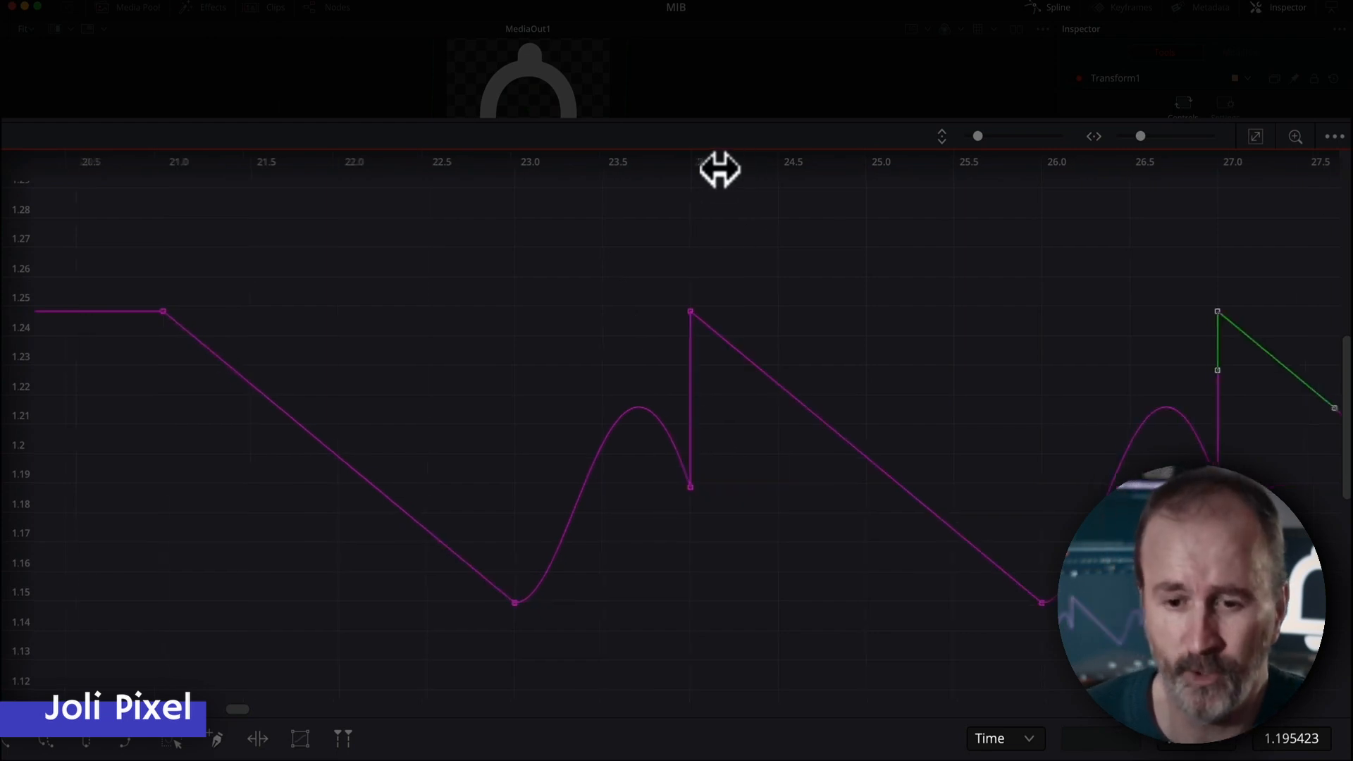
left_click_drag(719, 169, 518, 168)
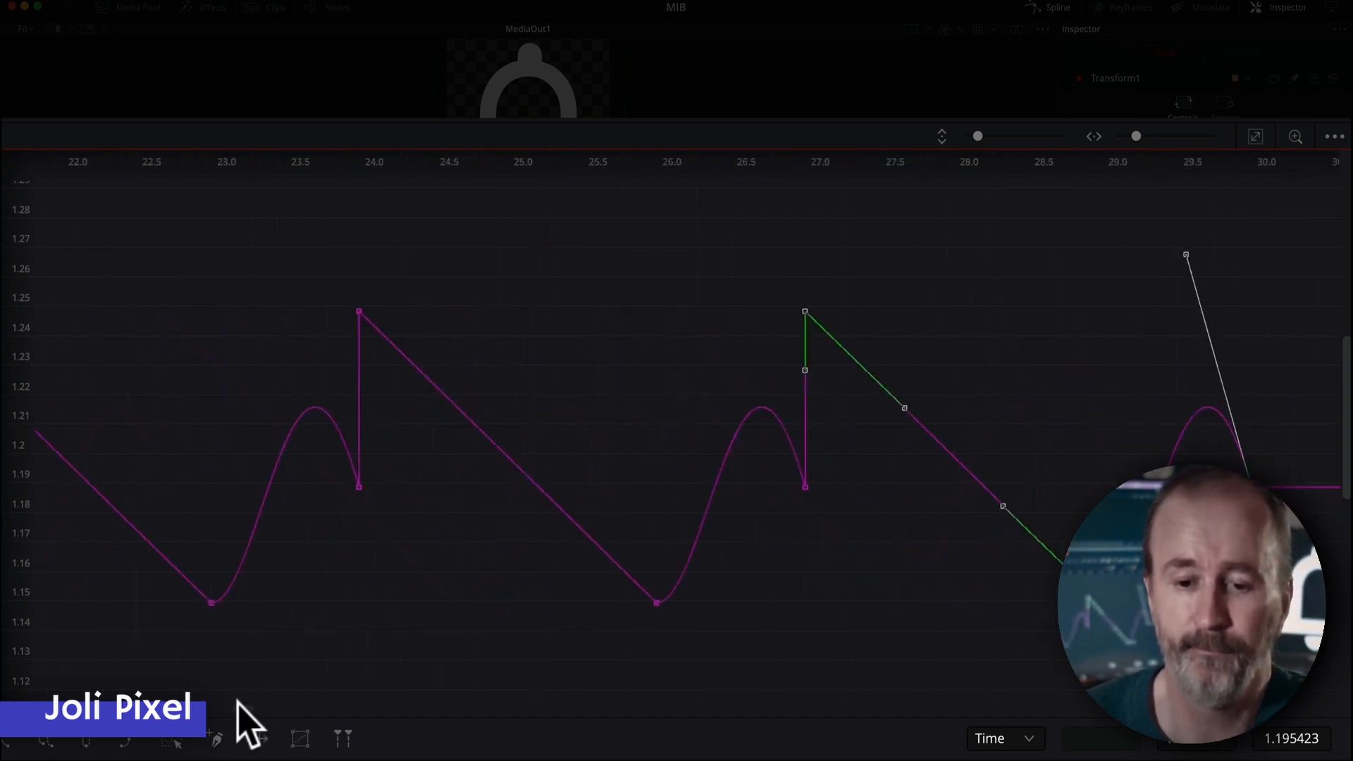
left_click(353, 616)
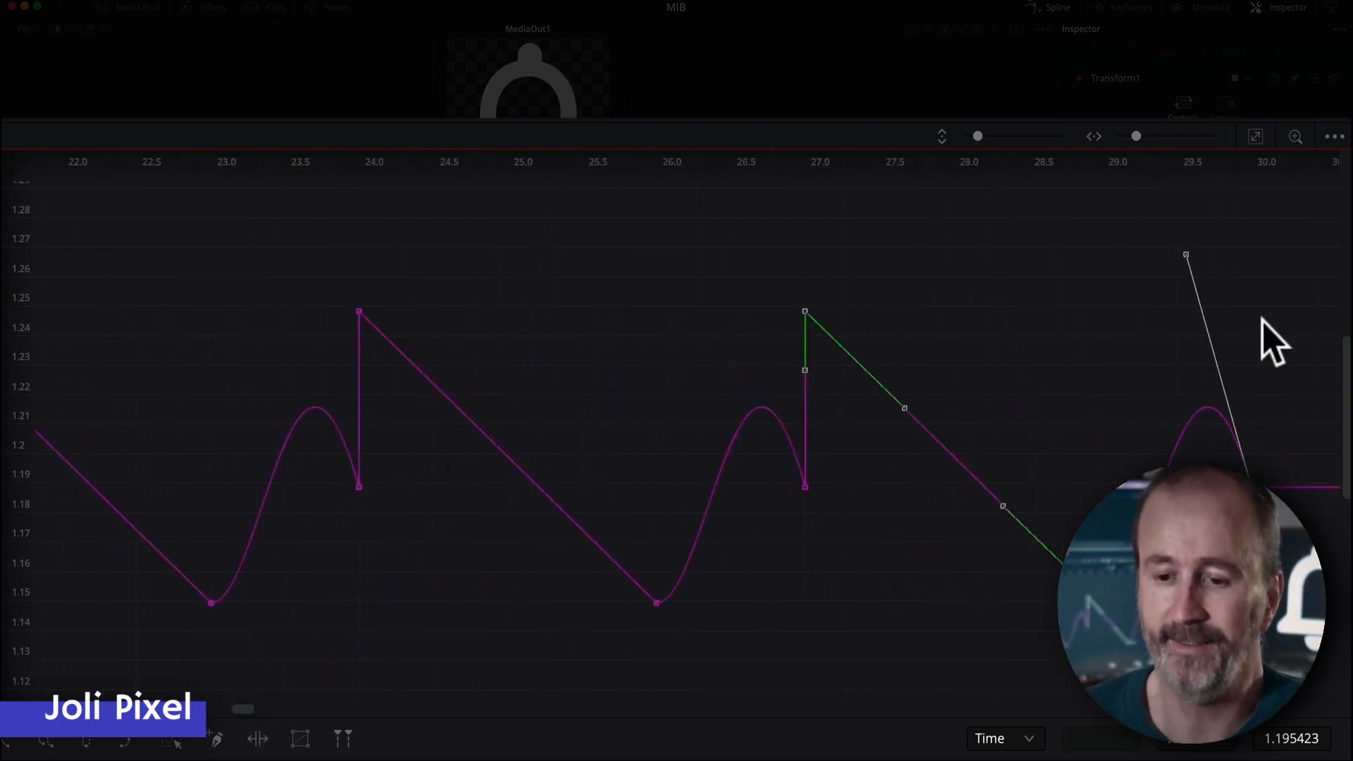
left_click(1257, 137)
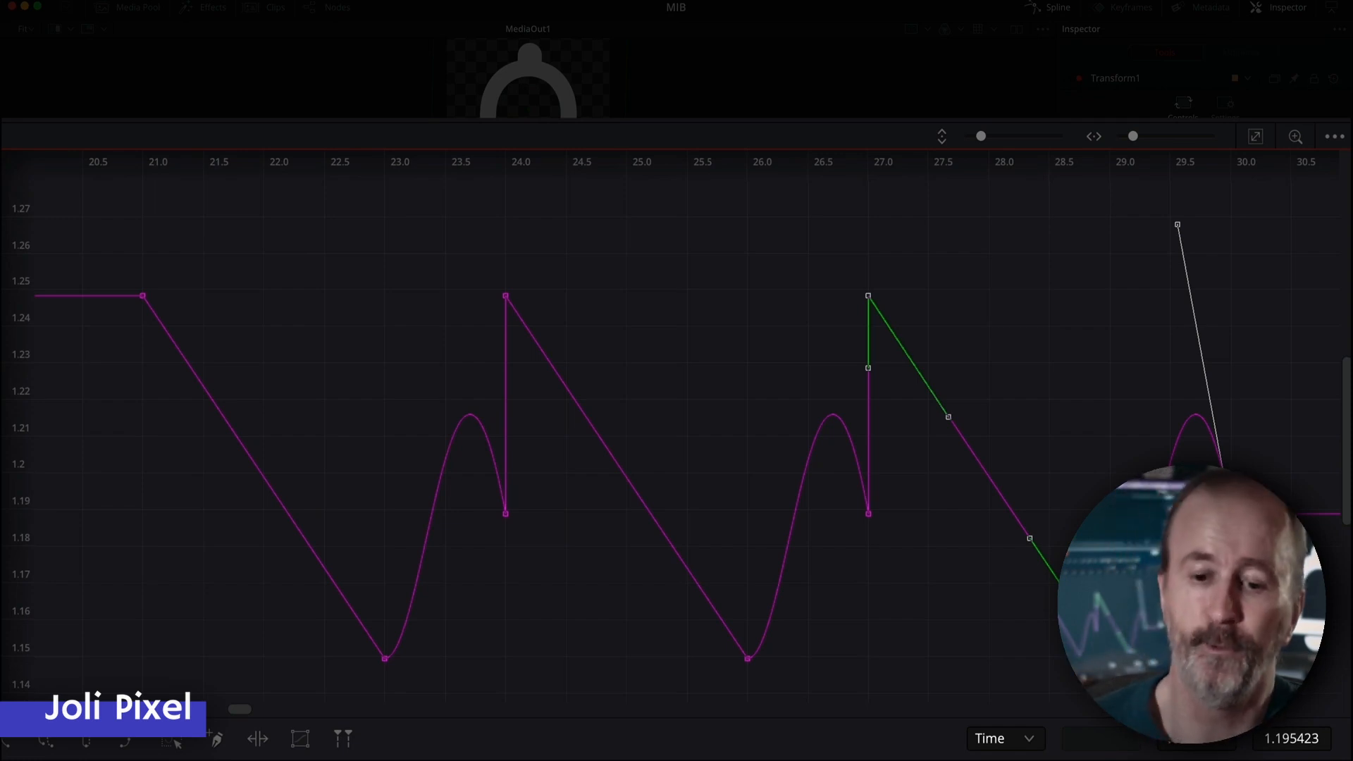
Raise the first cycle's low keyframe at frame 23 to a value of about 1.18
left_click(335, 386)
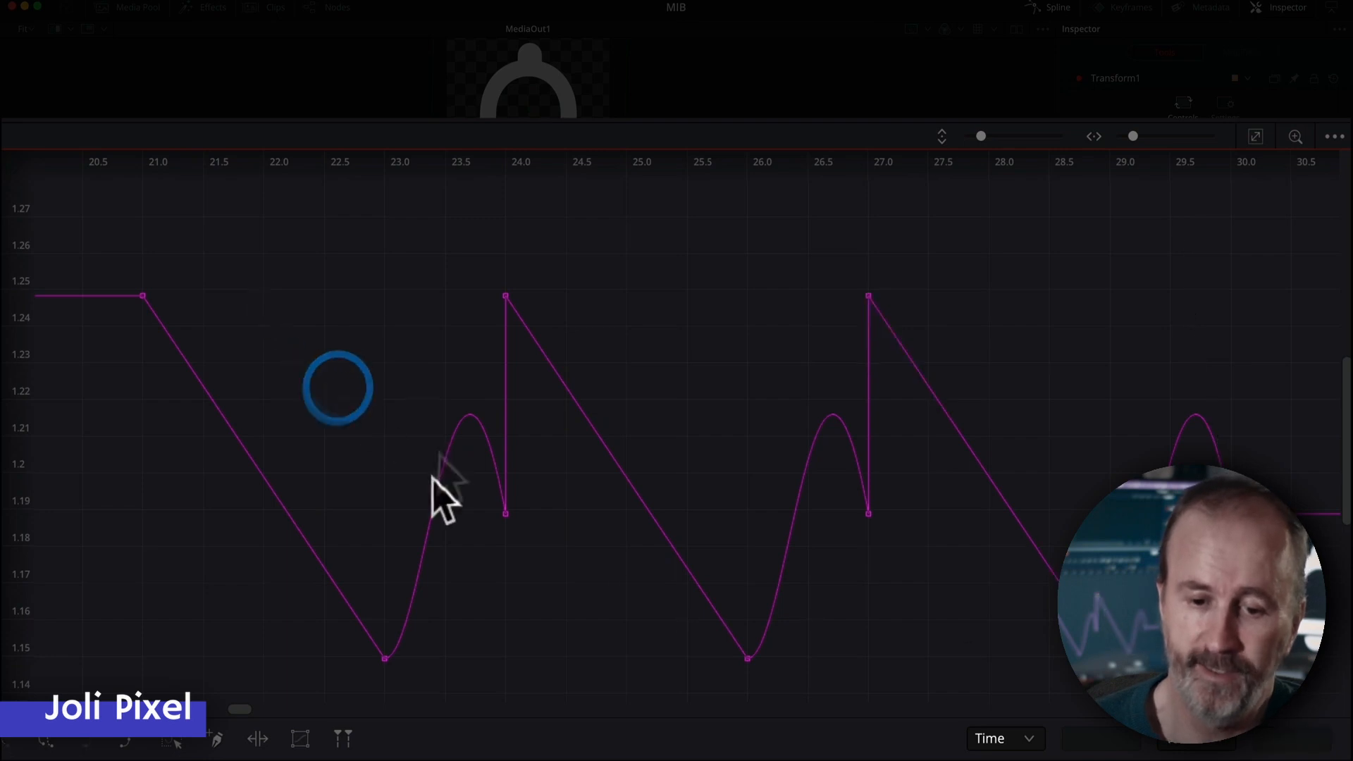
left_click_drag(382, 652, 352, 537)
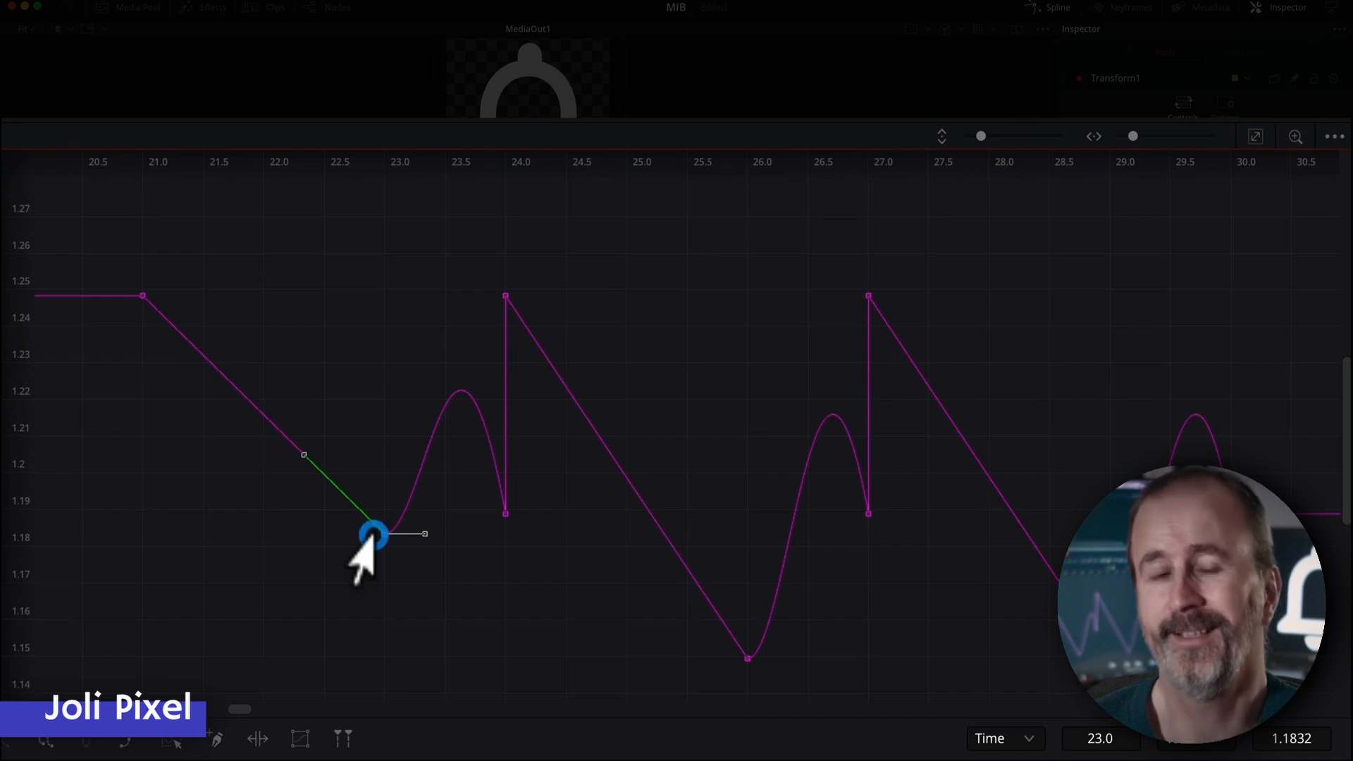